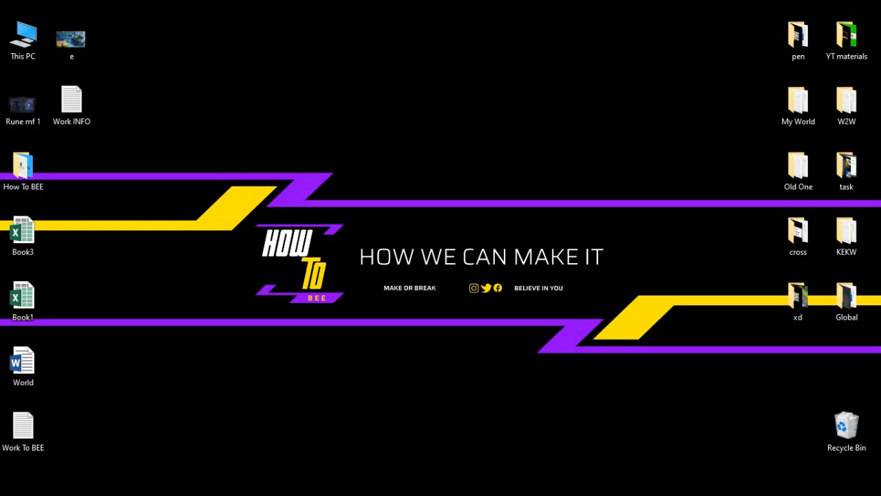
Step: Open the Windows Start menu with the Windows key
key("super")
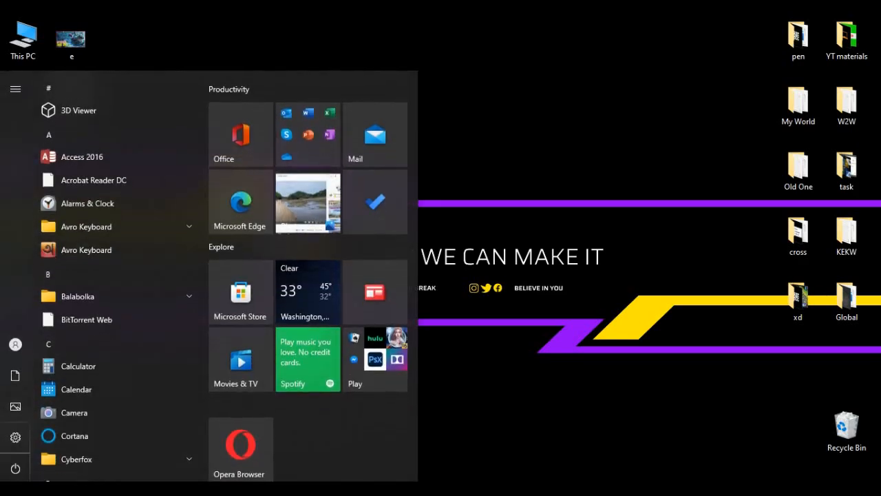
Step: Search 'ex' in the Start menu and launch Excel 2016 with a blank workbook
type("ex")
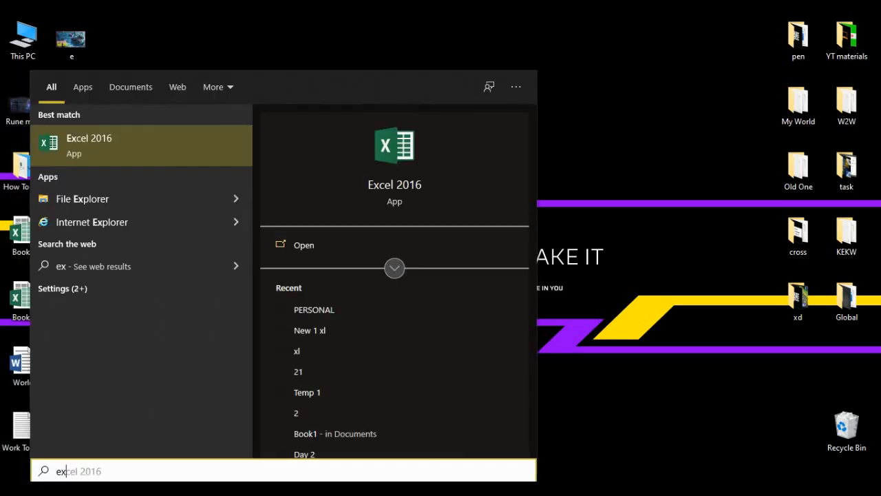
key("Return")
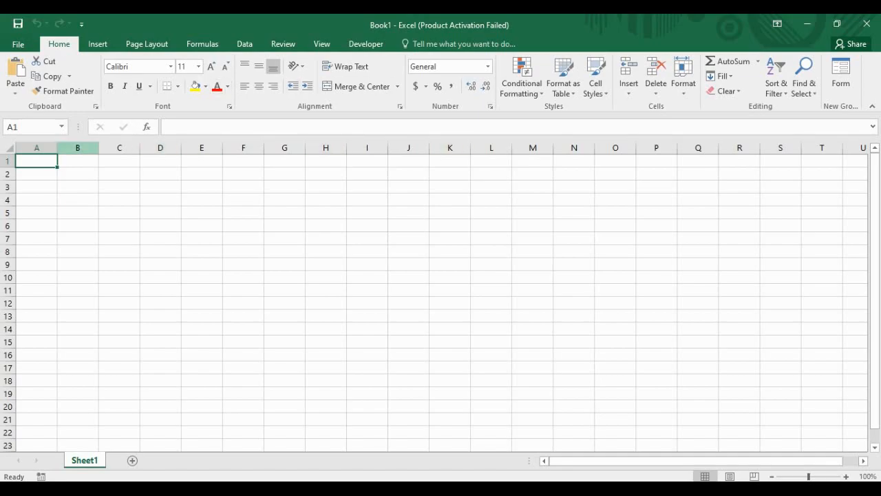
Step: View the File > Open page, then return to the blank sheet and move between cells
key("ctrl+o")
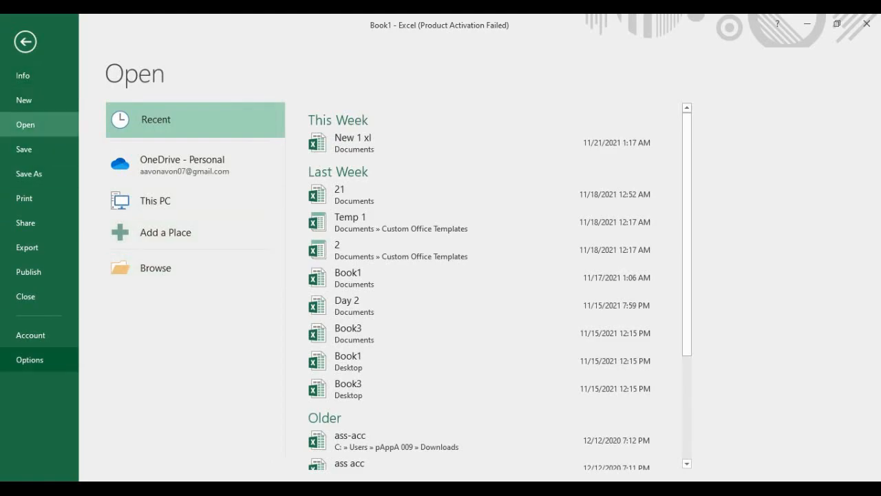
left_click(25, 42)
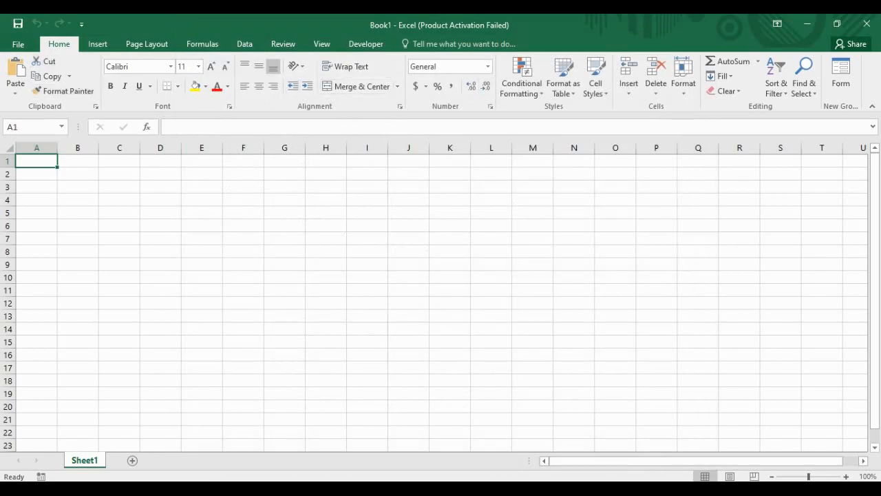
key("Down")
key("Down")
key("Down")
key("Right")
key("Up")
key("Up")
key("Right")
key("Right")
key("Down")
key("Left")
key("Left")
key("Left")
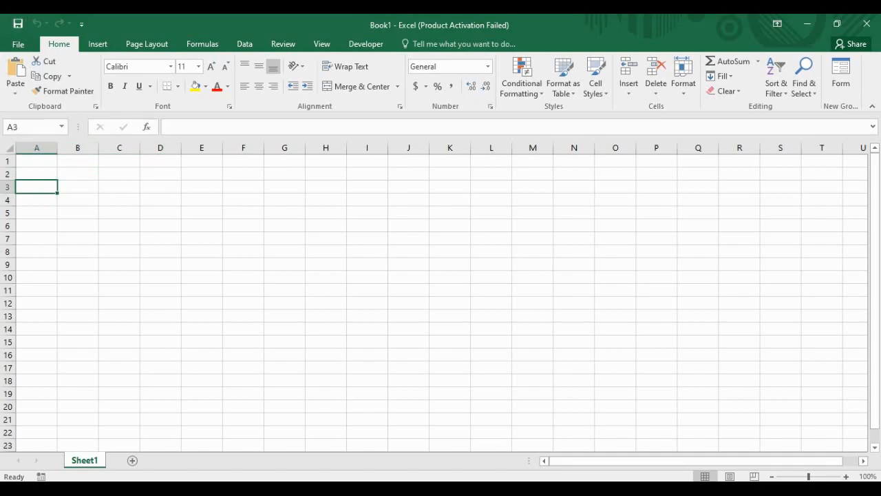
Step: Bring up Excel Options on the Customize the Ribbon page
key("alt+space")
key("Escape")
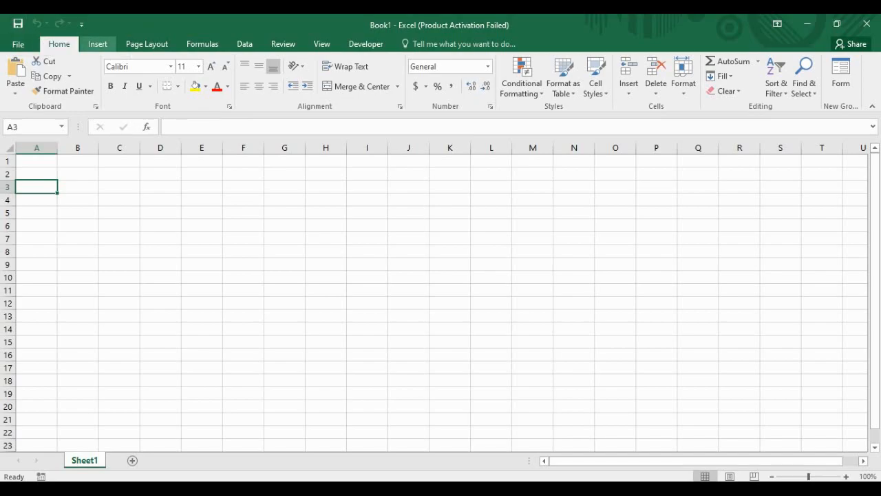
left_click(853, 20)
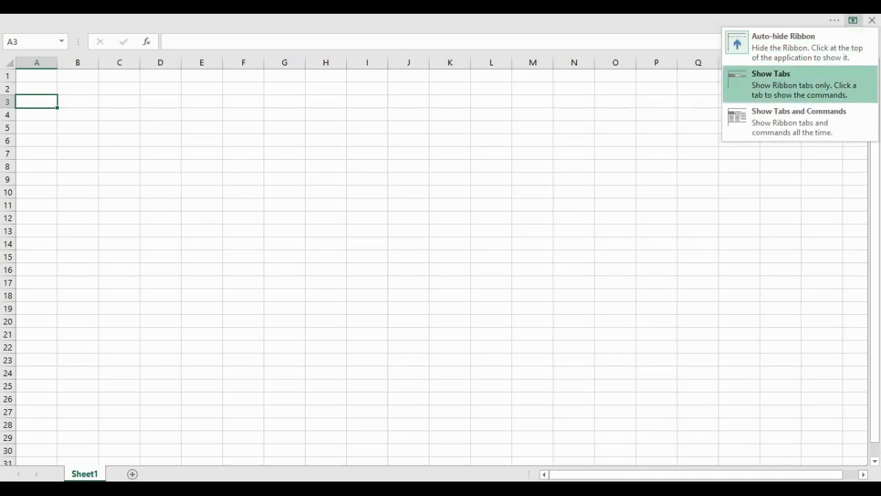
left_click(800, 47)
left_click(853, 20)
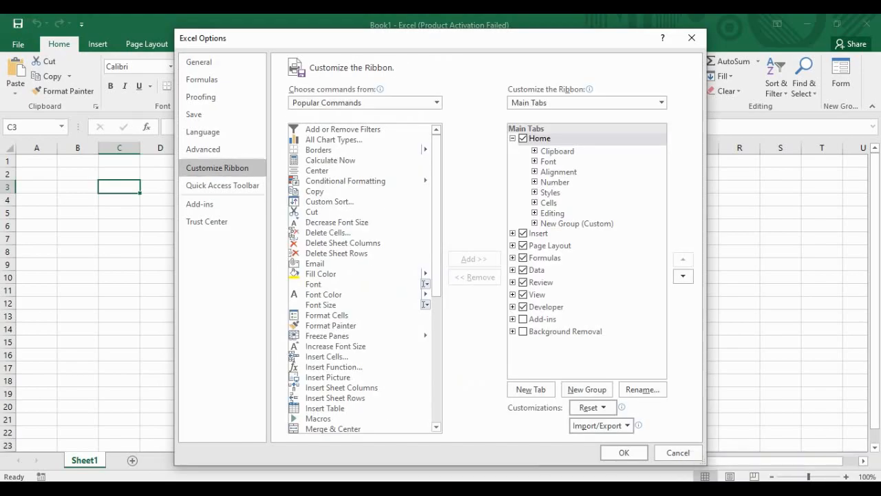
Step: List All Commands in Choose commands from, then show the Quick Access Toolbar page
scroll(365, 279, "down", 8)
left_click(436, 103)
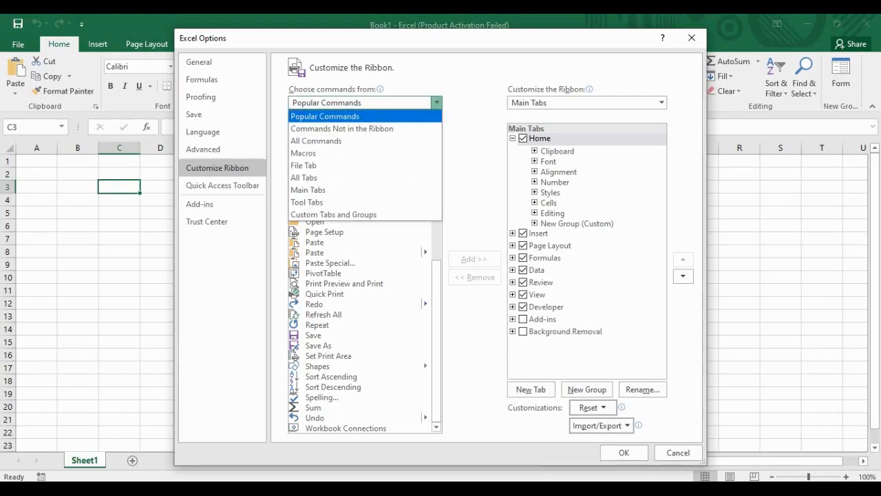
left_click(437, 102)
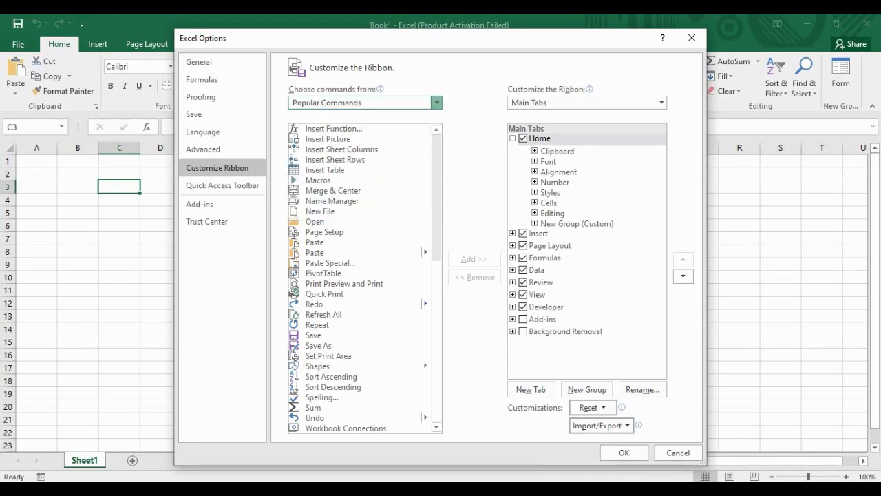
scroll(365, 279, "down", 15)
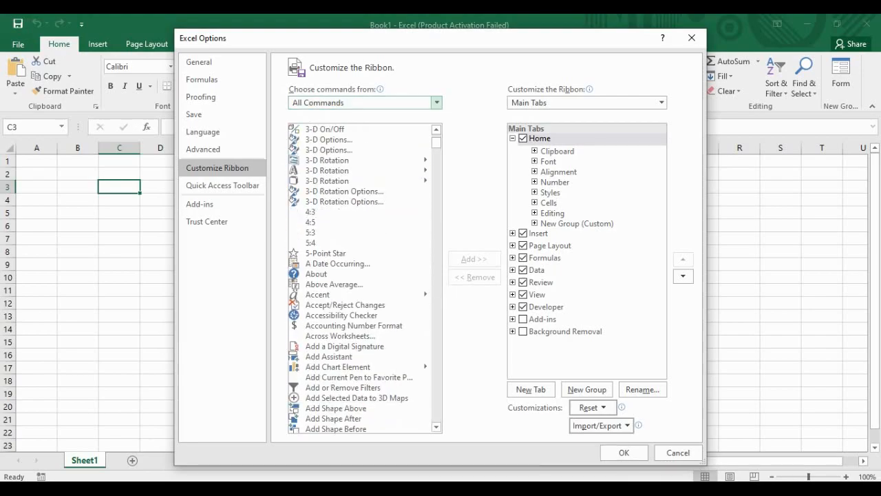
scroll(365, 278, "up", 15)
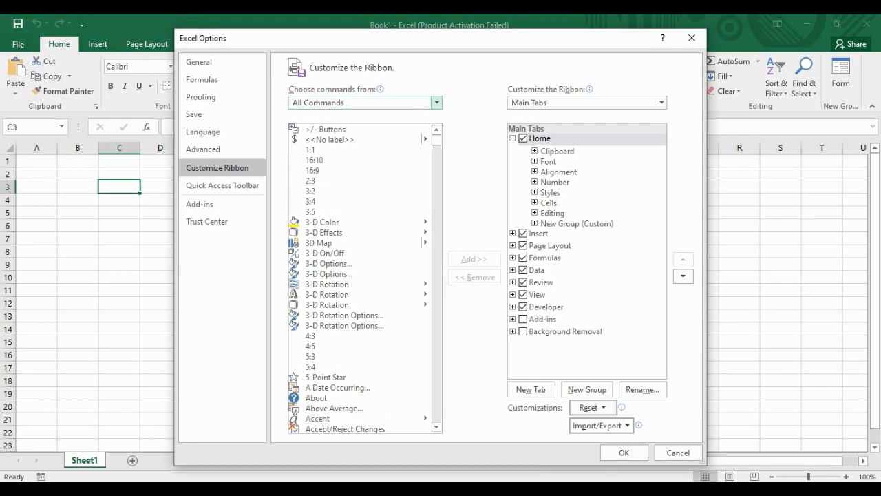
left_click(437, 102)
scroll(365, 217, "down", 1)
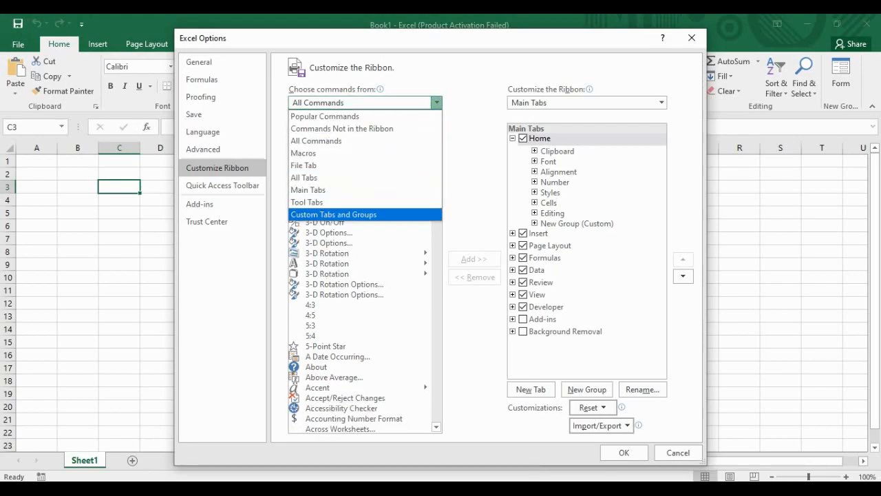
scroll(361, 278, "down", 10)
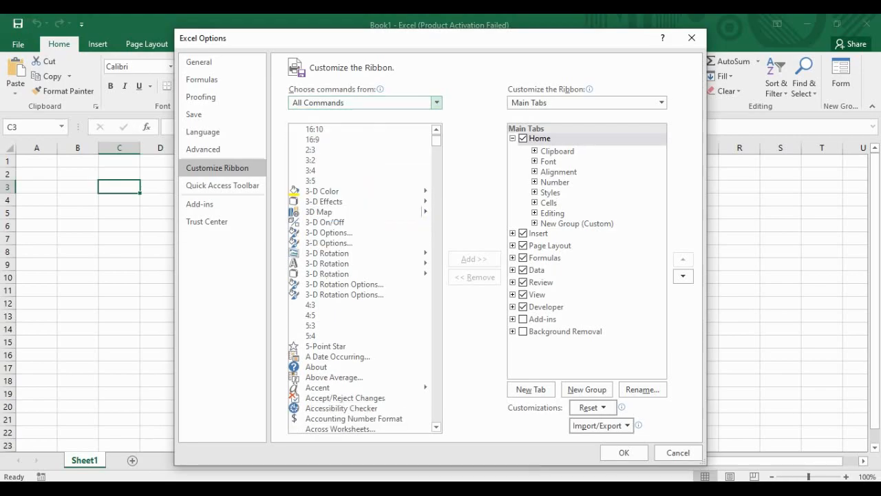
scroll(365, 278, "up", 13)
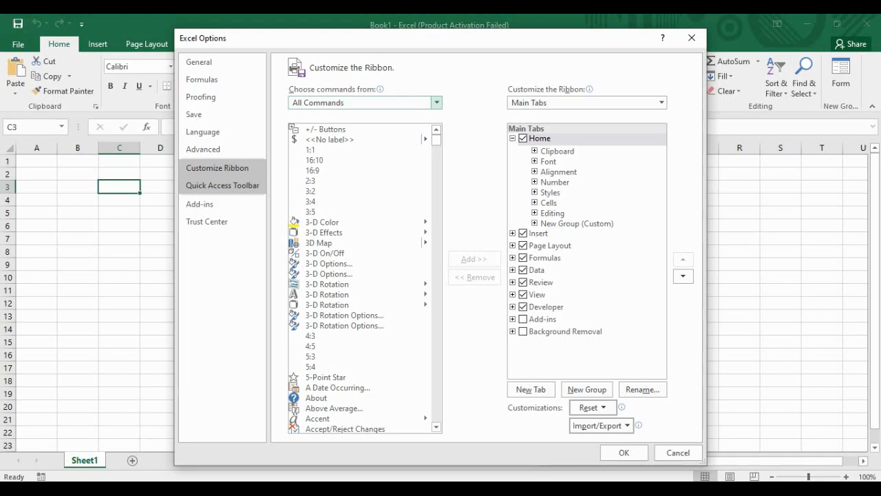
left_click(223, 185)
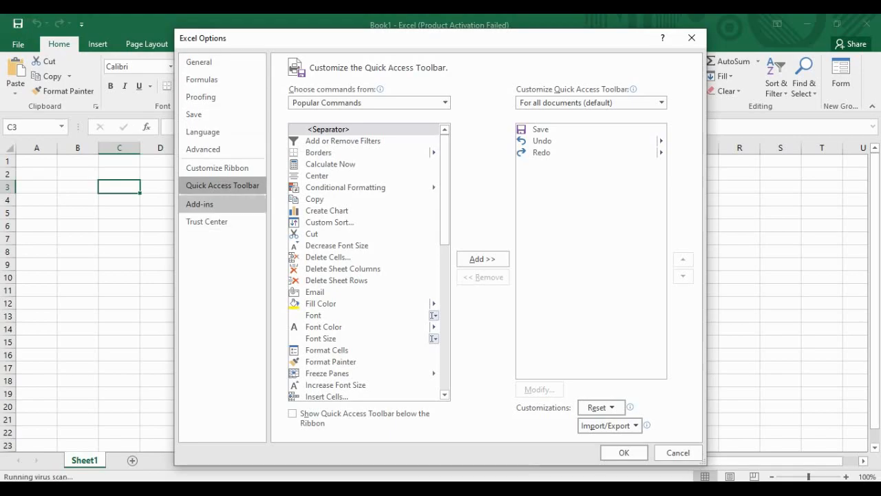
Step: Browse the Add-ins, Trust Center, General, Formulas and Advanced option pages
left_click(200, 205)
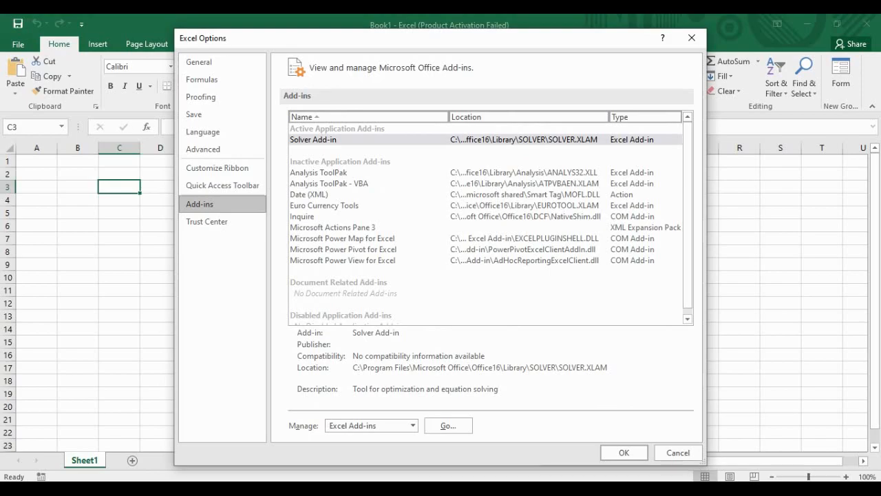
left_click(207, 221)
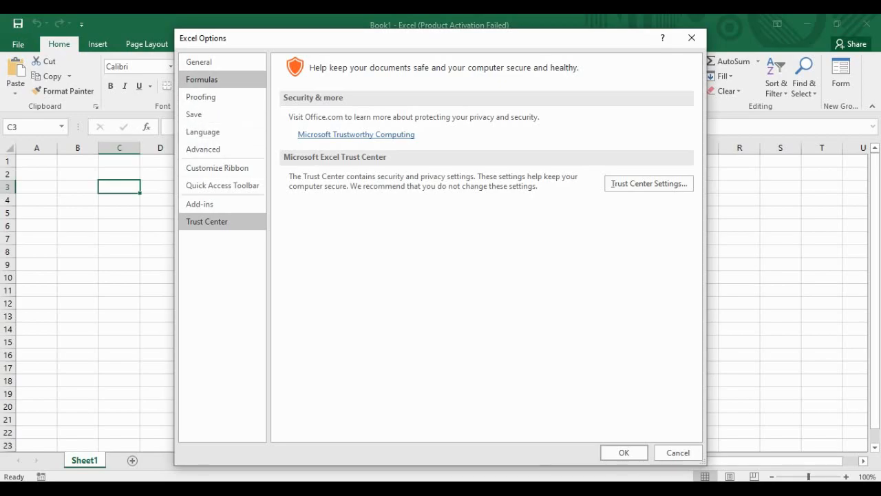
left_click(199, 62)
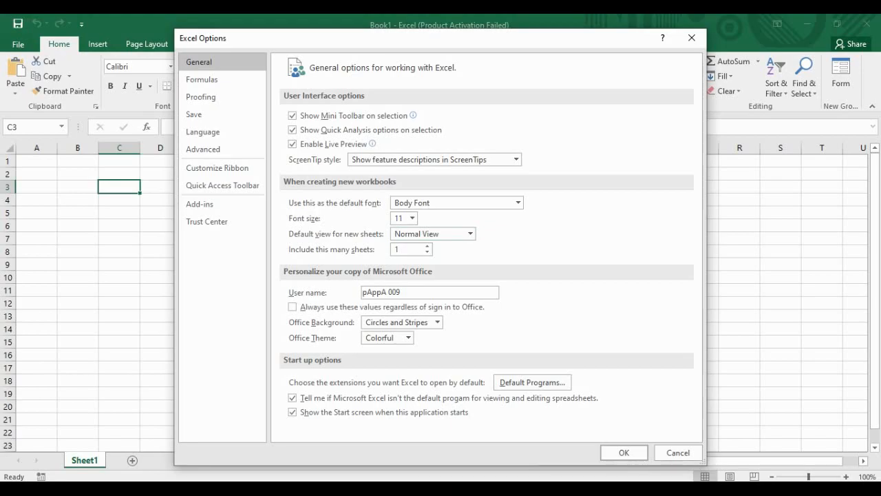
left_click(202, 79)
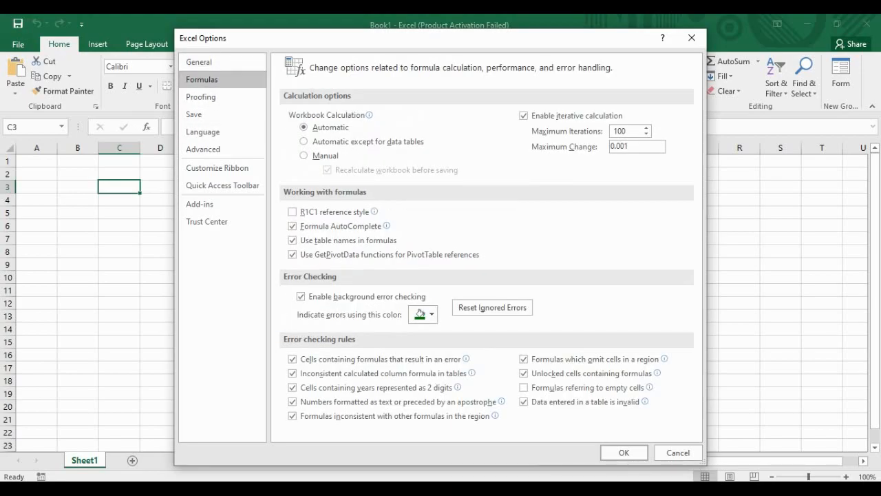
left_click(203, 149)
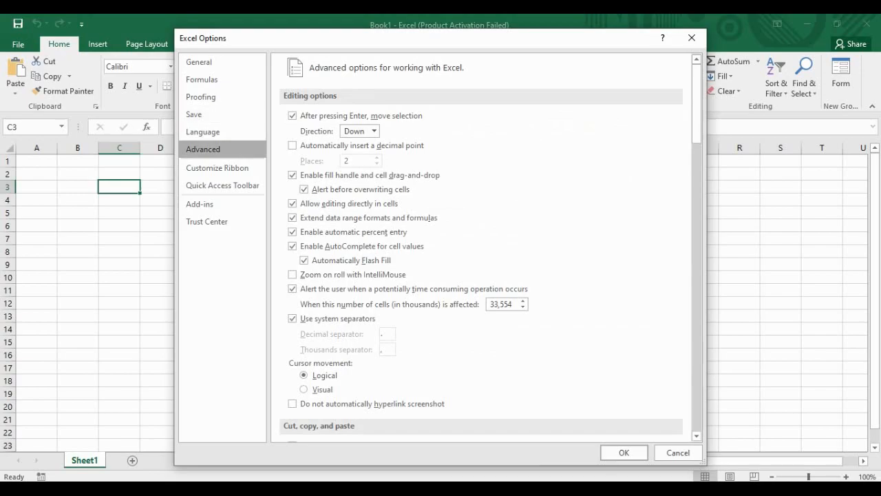
scroll(482, 248, "down", 2)
scroll(482, 248, "down", 10)
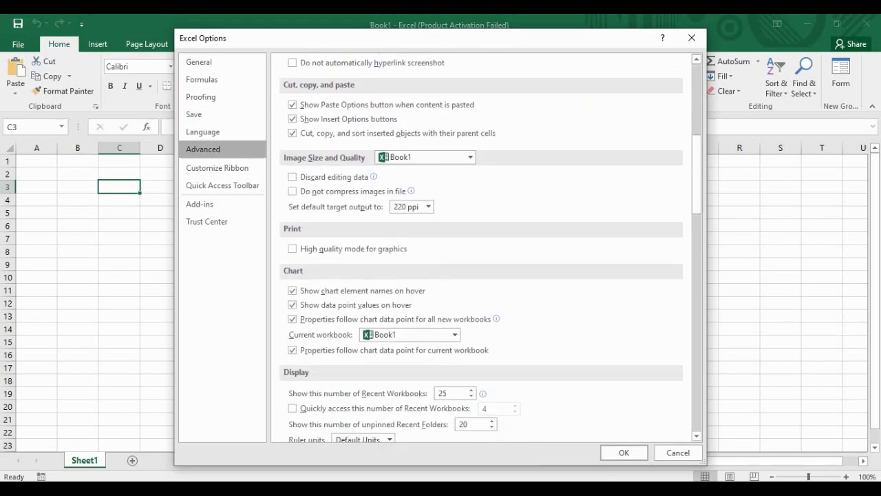
scroll(482, 247, "down", 12)
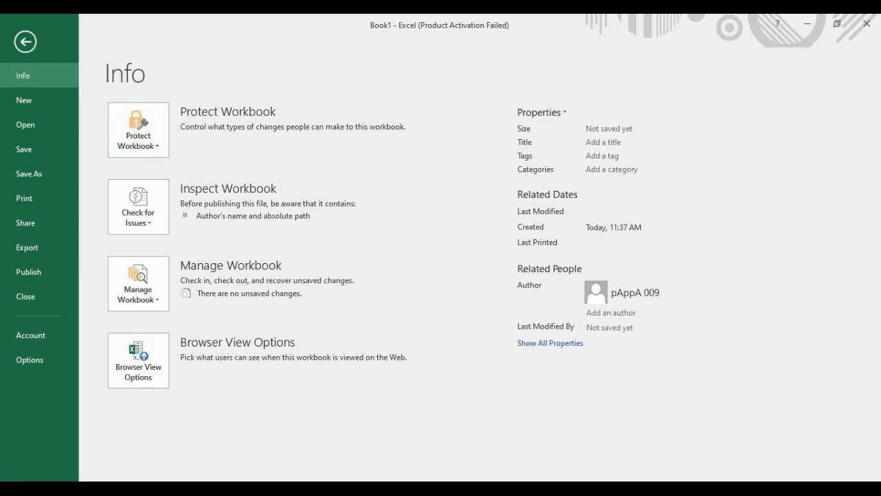
Step: Encrypt the workbook with a password, entering and confirming it, then return to the sheet
left_click(138, 131)
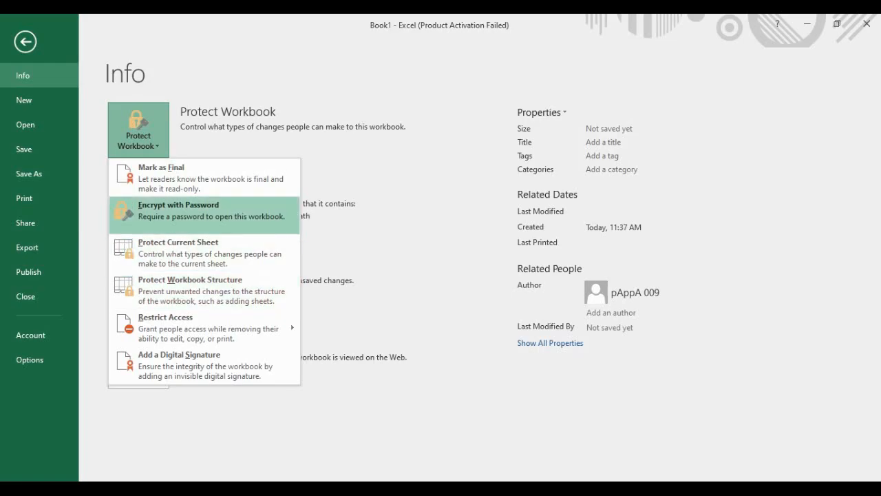
left_click(177, 210)
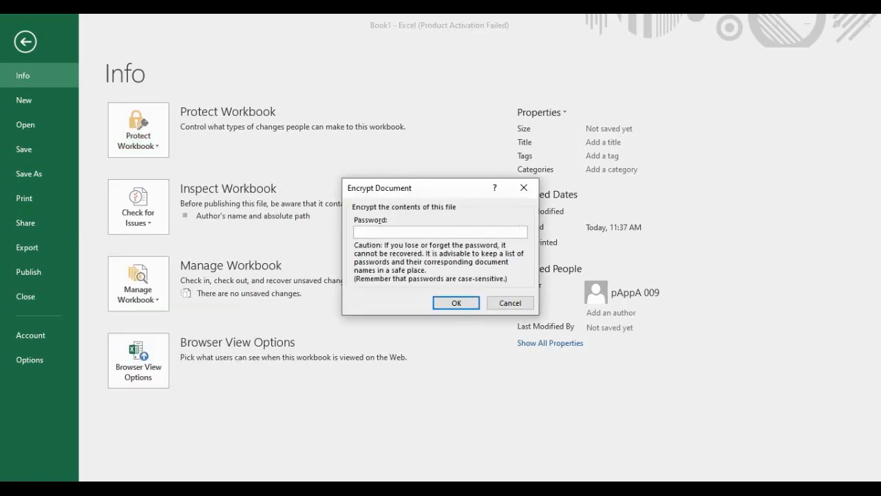
type("12345")
key("Return")
type("12345")
key("Return")
key("Escape")
Step: Enter 'Hello Worlds' as the title in cell B3
left_click(161, 239)
left_click(78, 226)
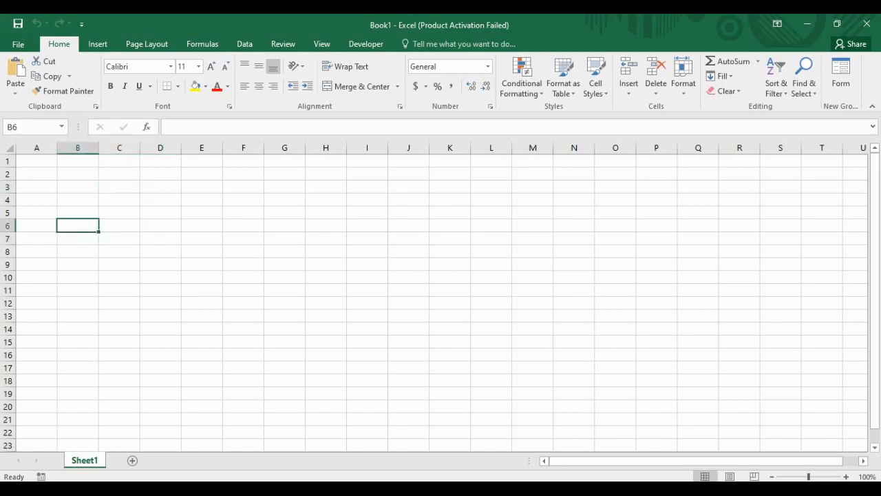
left_click(78, 186)
type("Hell")
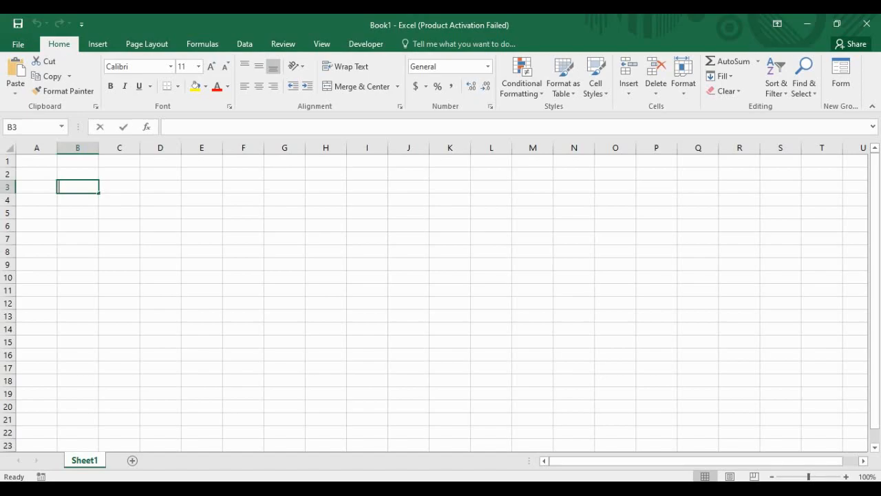
type("Worlds")
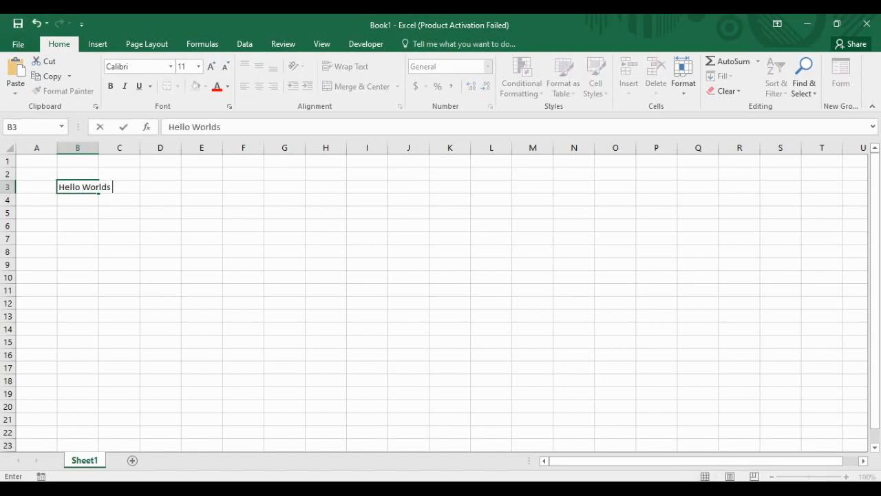
key("Return")
left_click(77, 187)
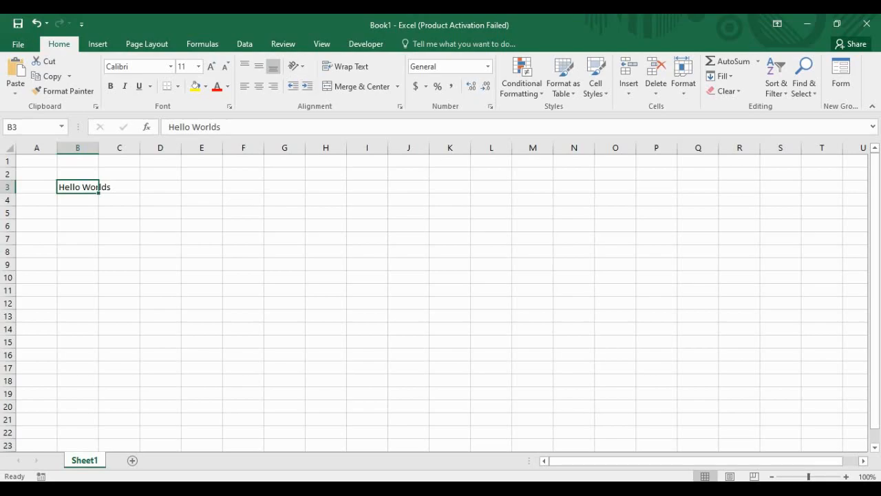
Step: Merge and centre the Hello Worlds title across A3:D3
left_click_drag(95, 186, 127, 186)
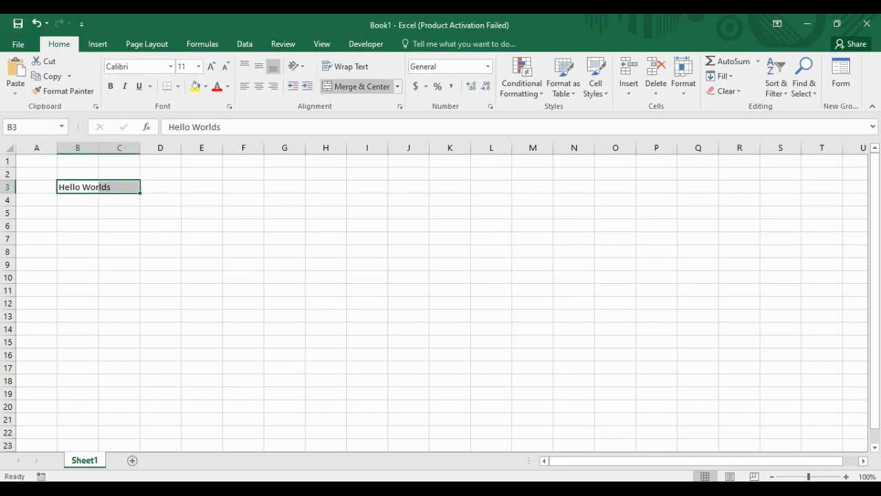
left_click(362, 87)
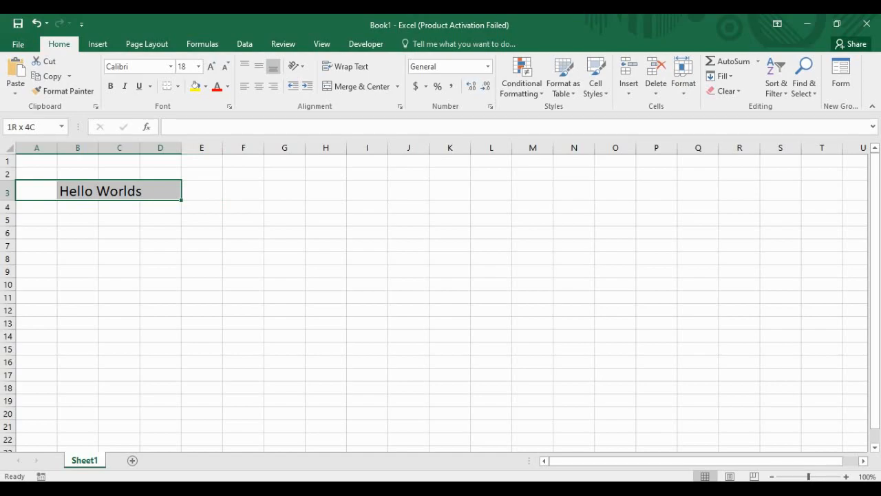
left_click_drag(37, 190, 160, 191)
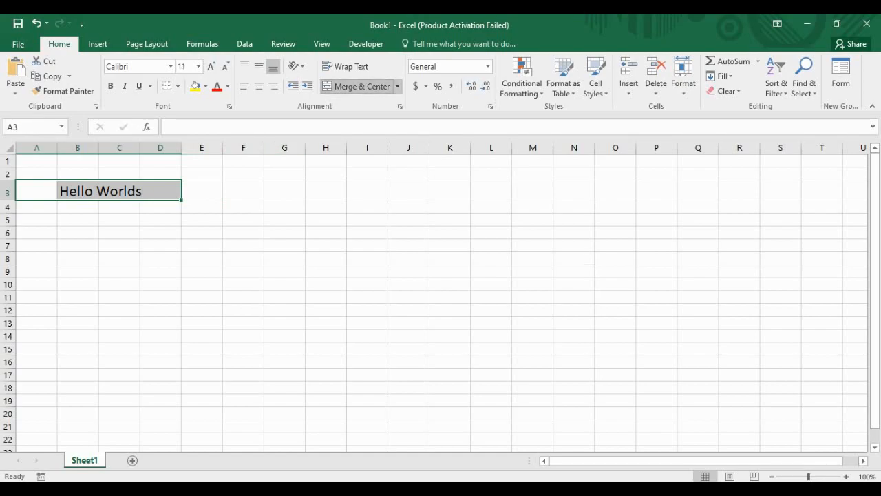
left_click(362, 86)
left_click(362, 87)
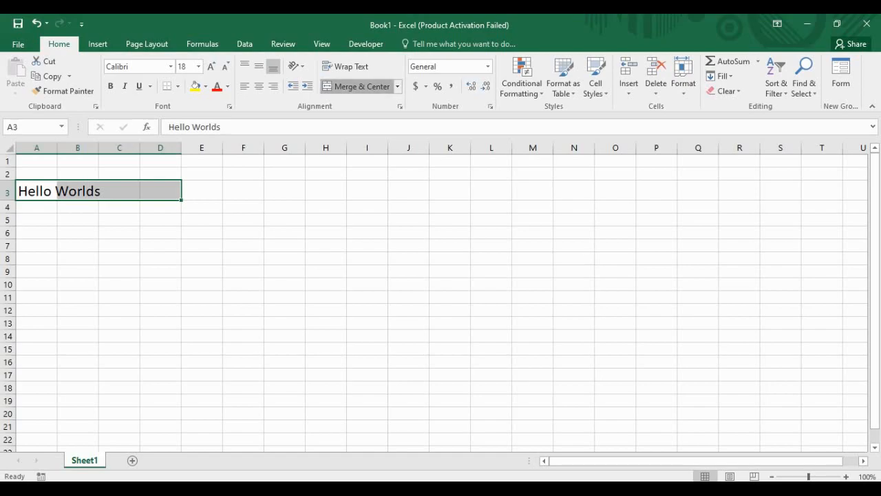
left_click(361, 87)
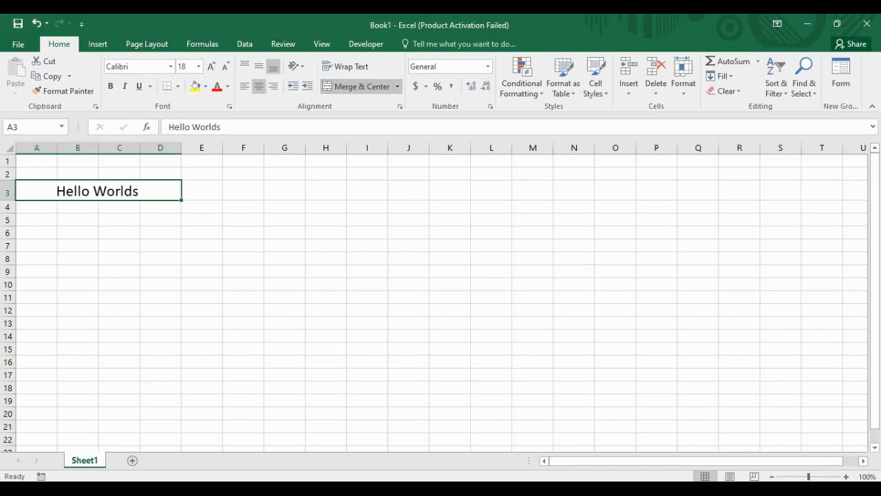
Step: Make the title white text on a blue fill and bring up Save As
left_click(217, 86)
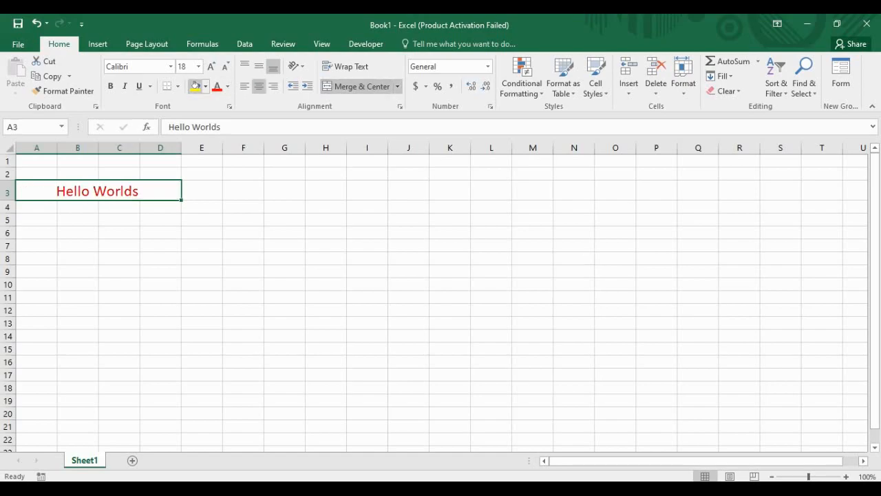
left_click(205, 87)
left_click(271, 186)
left_click(227, 87)
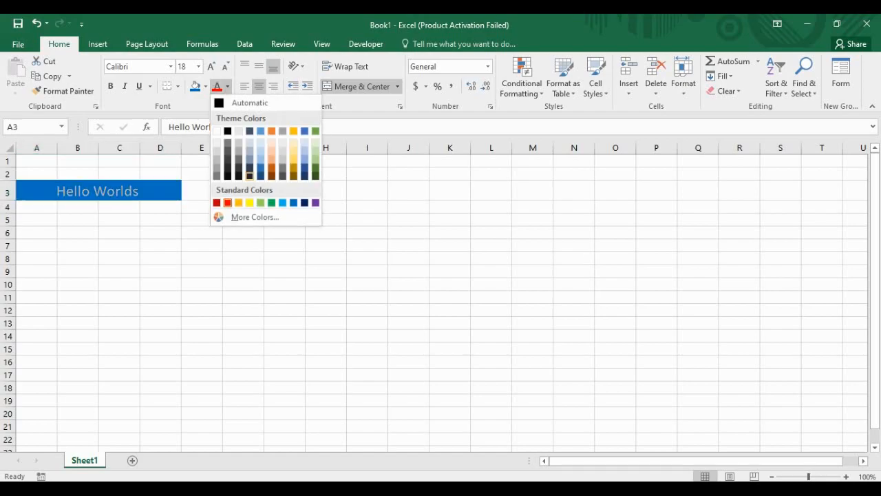
left_click(217, 131)
left_click(202, 220)
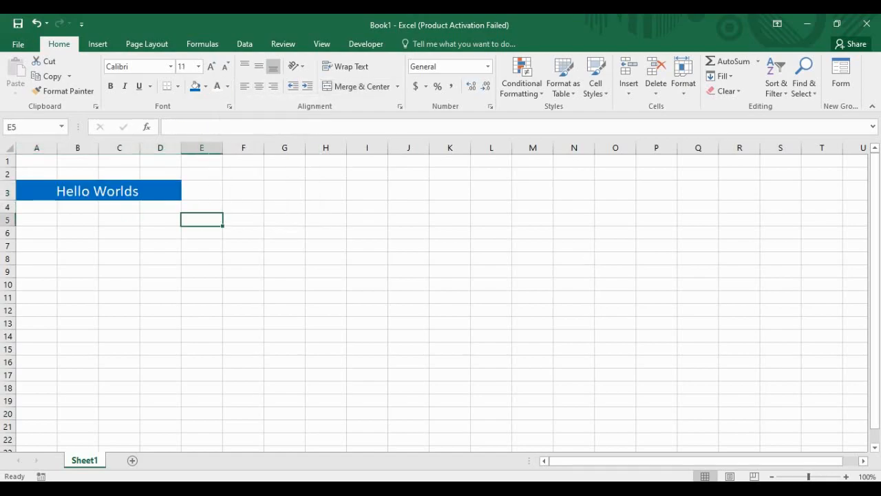
left_click(78, 220)
left_click(119, 258)
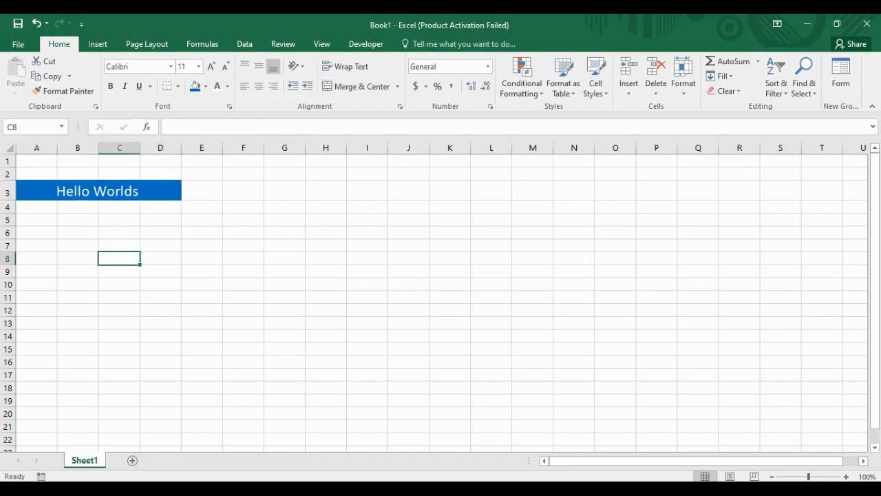
left_click(202, 259)
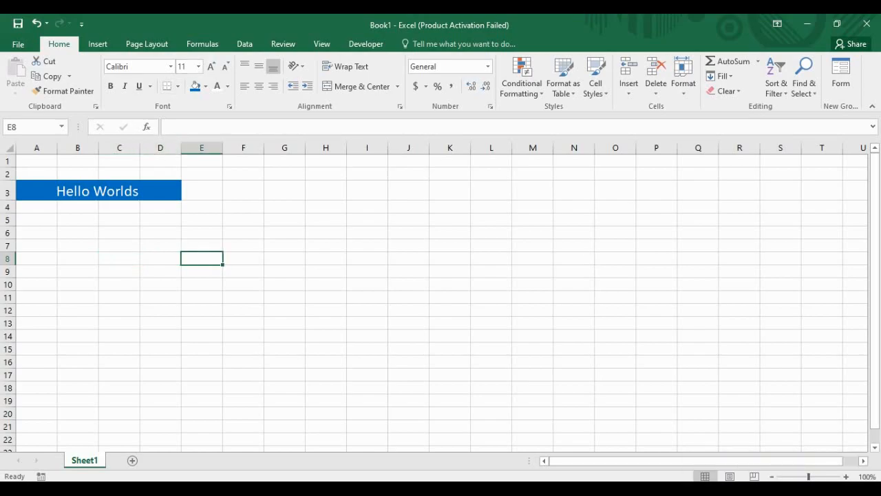
left_click(17, 23)
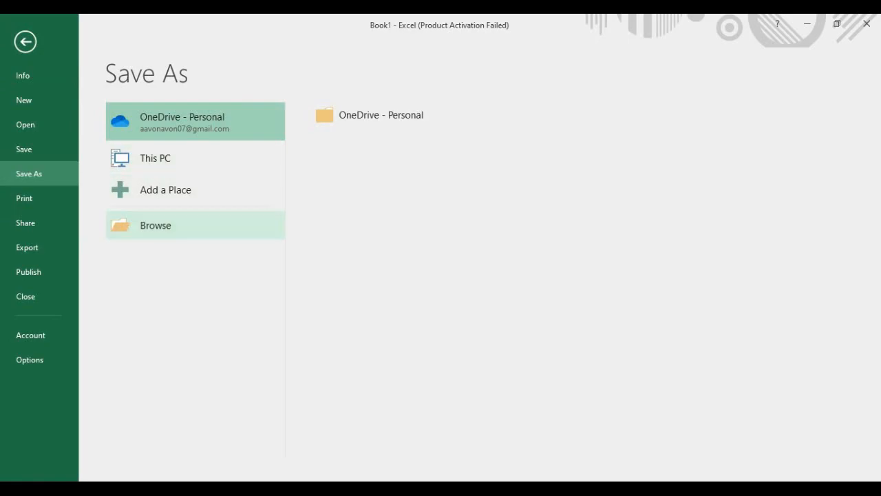
Step: Browse for the save location and rename the file to 'Test Book 1'
left_click(172, 225)
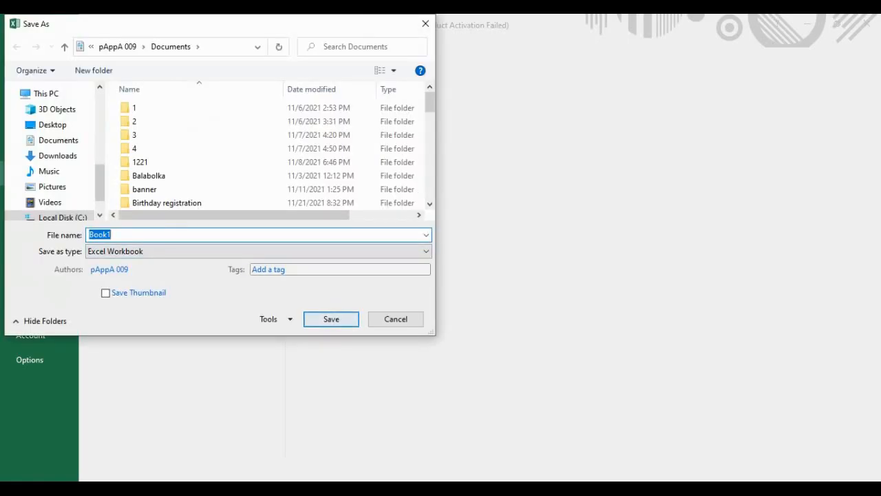
left_click(157, 234)
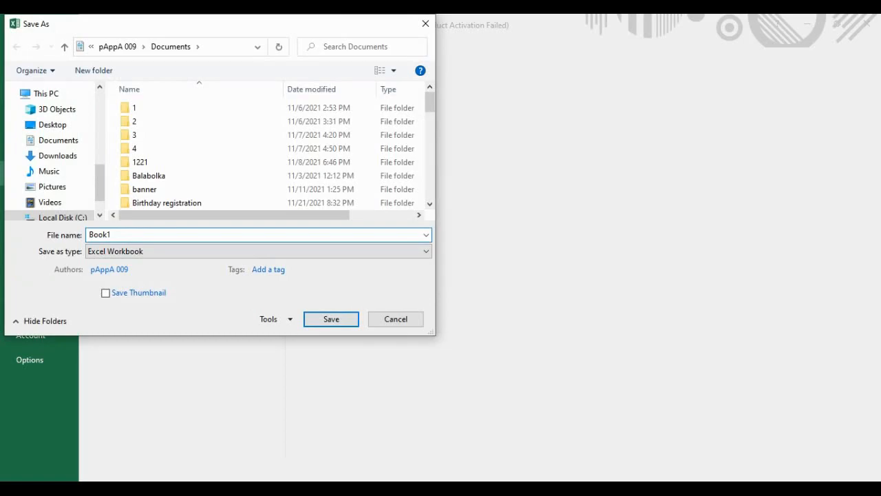
key("shift+Left")
key("shift+Left")
key("shift+Left")
key("shift+Left")
key("shift+Left")
type("Test Boo")
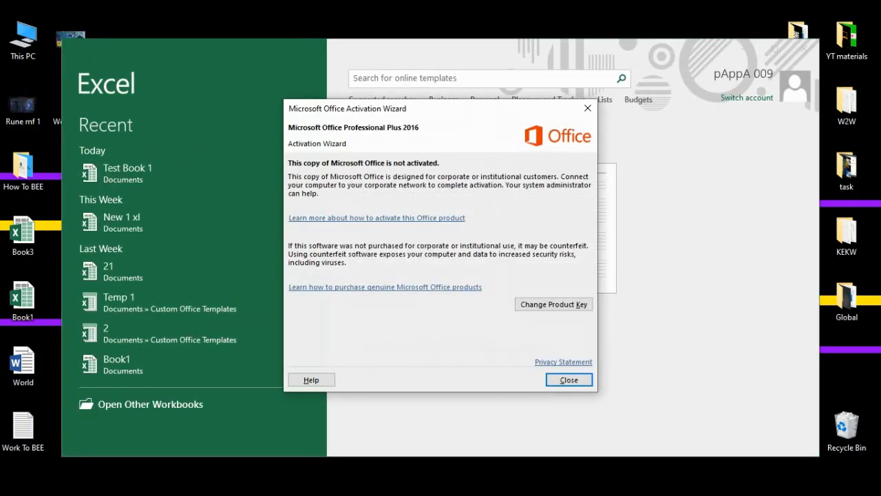
Step: Dismiss the activation message and open Test Book 1 from Recent with its password
left_click(569, 380)
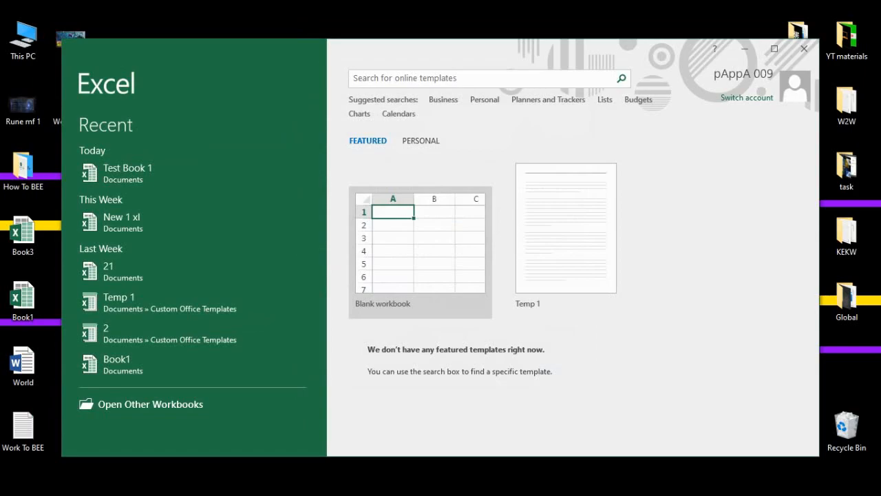
left_click(172, 173)
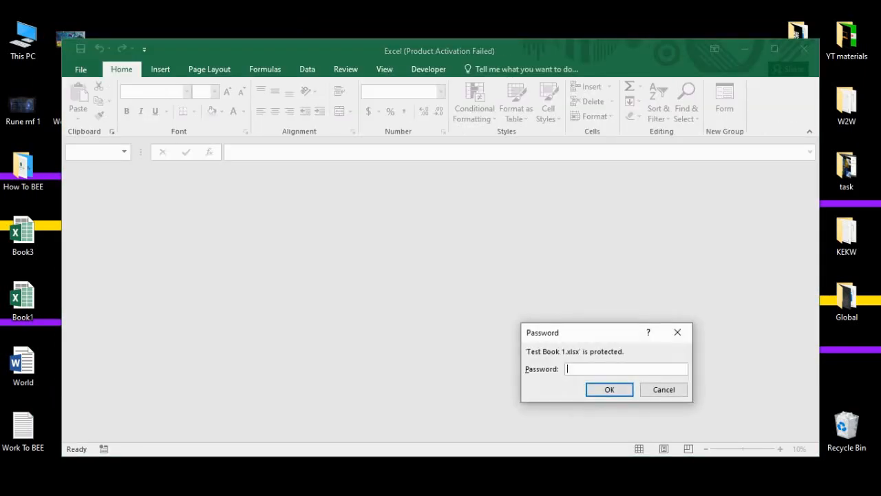
left_click_drag(592, 333, 363, 196)
type("12345")
key("Return")
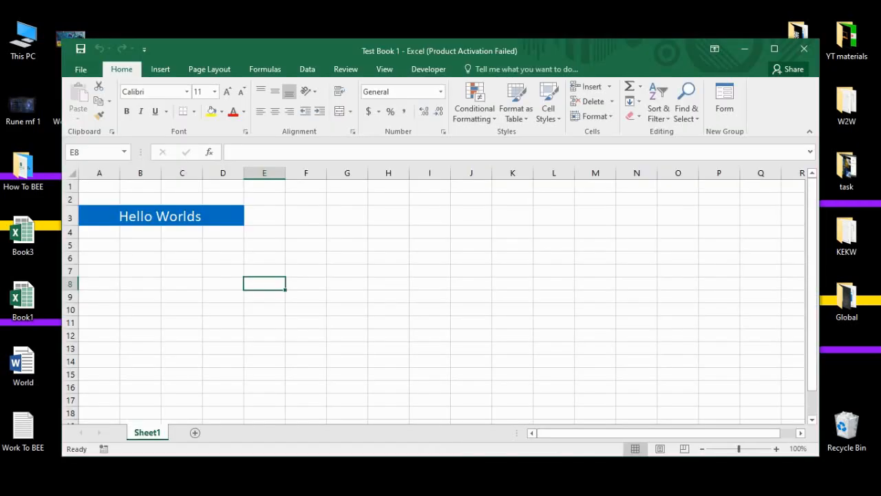
Step: Maximise the workbook window and select the merged Hello Worlds title
left_click(775, 49)
left_click(36, 233)
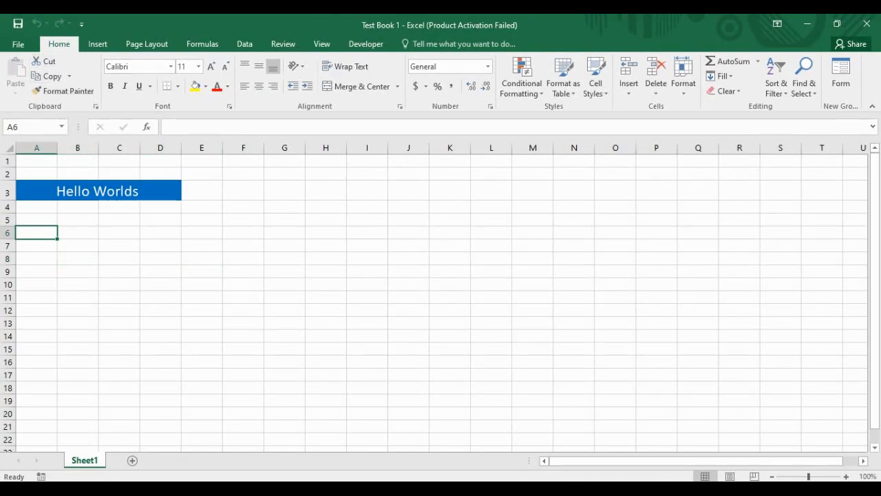
key("Up")
key("Right")
key("Right")
key("Left")
key("Left")
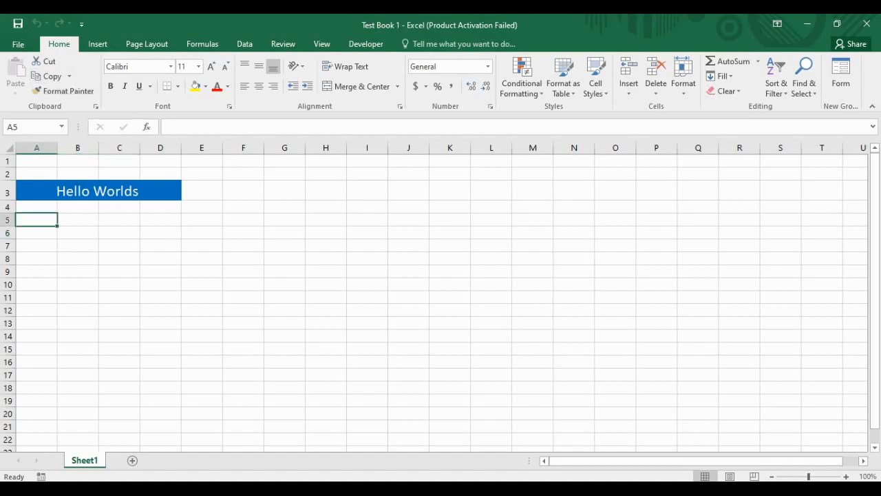
left_click(98, 191)
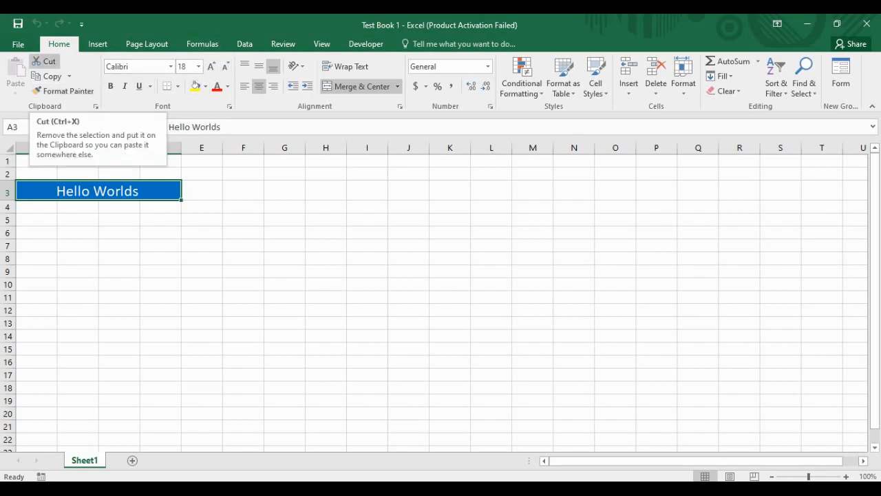
Step: Cut the Hello Worlds title and paste it at cell I6
left_click(45, 61)
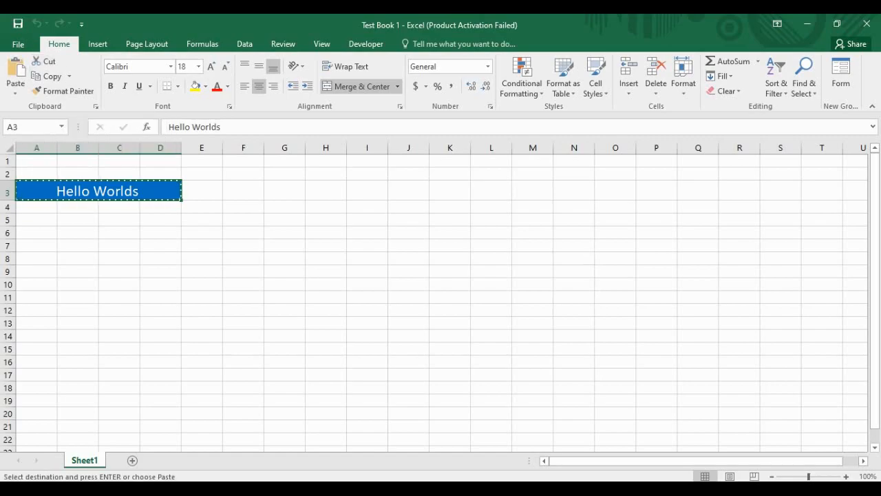
left_click(326, 246)
left_click(326, 219)
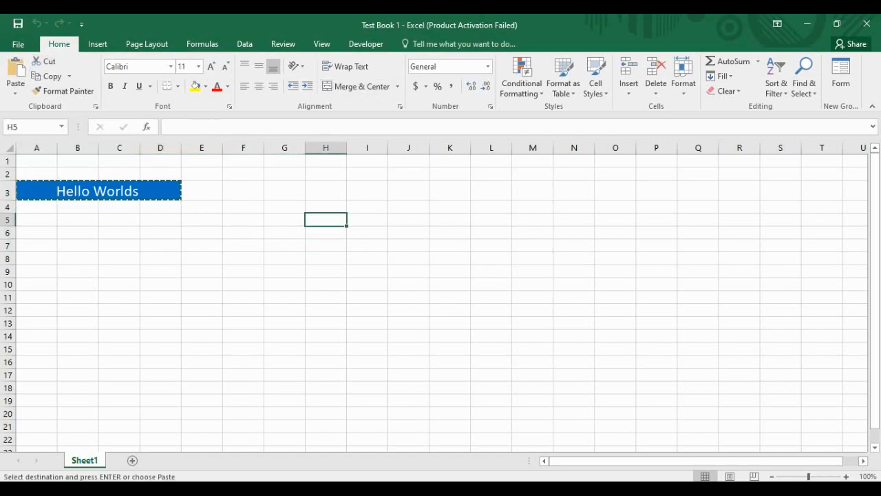
left_click(367, 233)
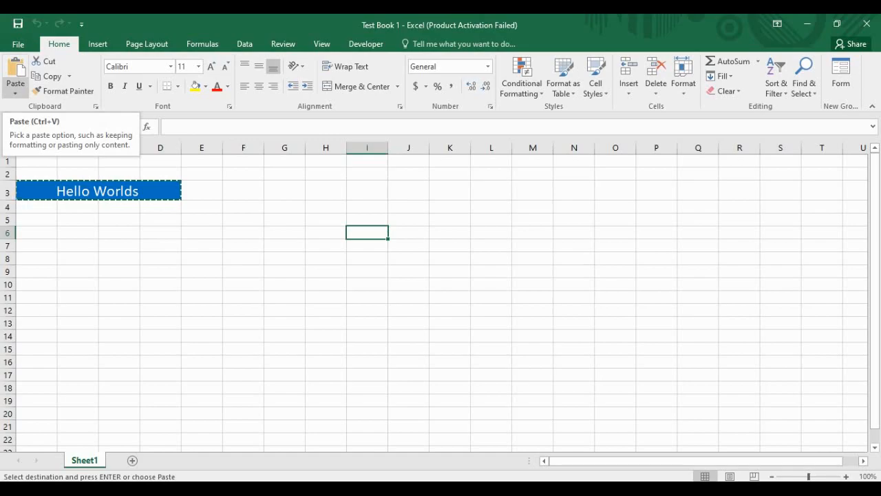
left_click(15, 88)
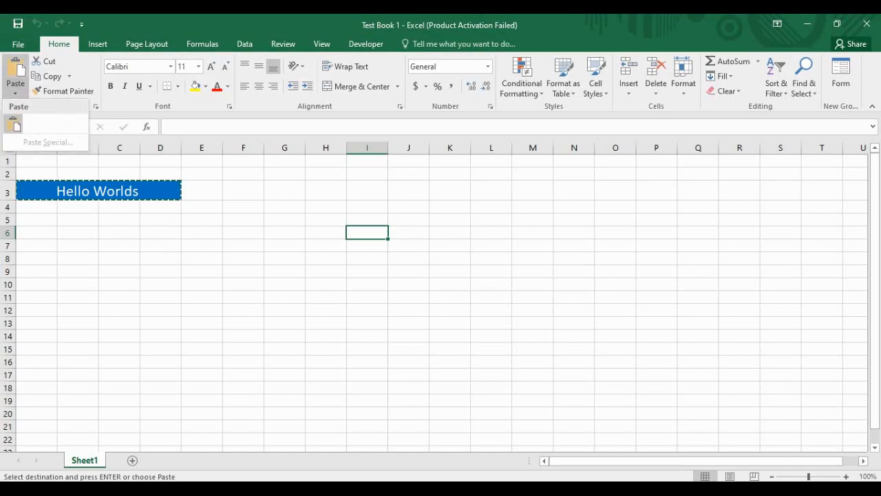
left_click(13, 124)
Step: Click through nearby cells and reselect the moved title at I6
left_click(450, 259)
left_click(367, 259)
left_click(450, 272)
left_click(409, 284)
left_click(367, 284)
left_click(491, 297)
left_click(367, 297)
left_click(491, 297)
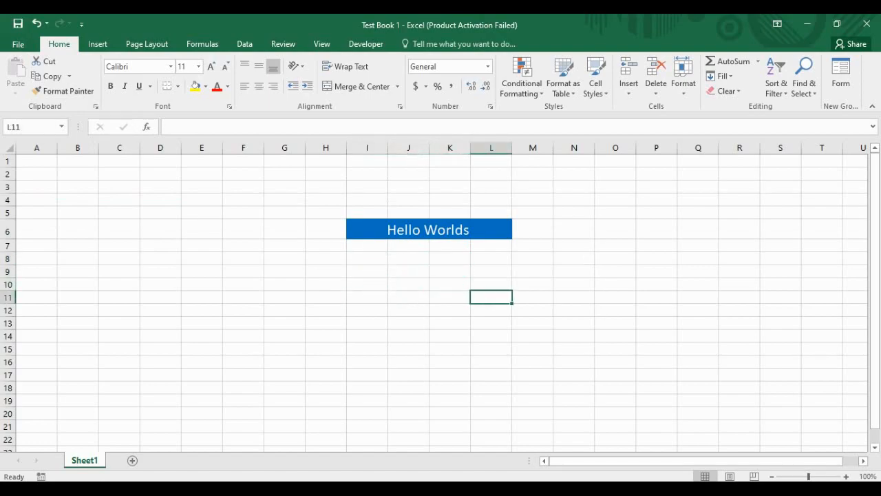
left_click(450, 298)
left_click(326, 285)
left_click(429, 230)
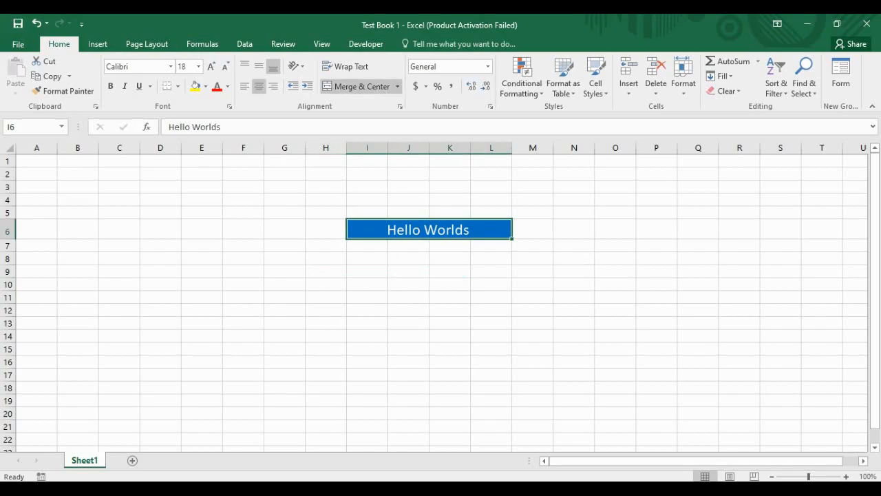
Step: Move the title from I6 to B3:E3 and reselect it
key("ctrl+c")
left_click(119, 229)
left_click(37, 229)
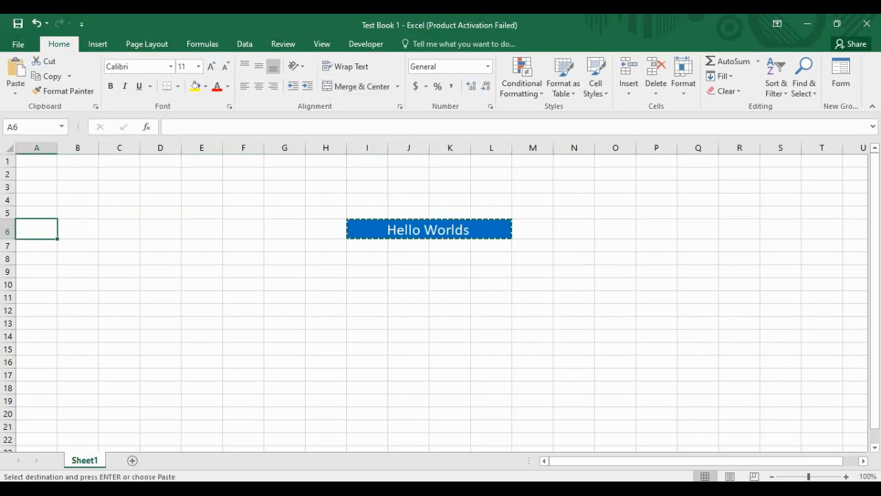
left_click(78, 186)
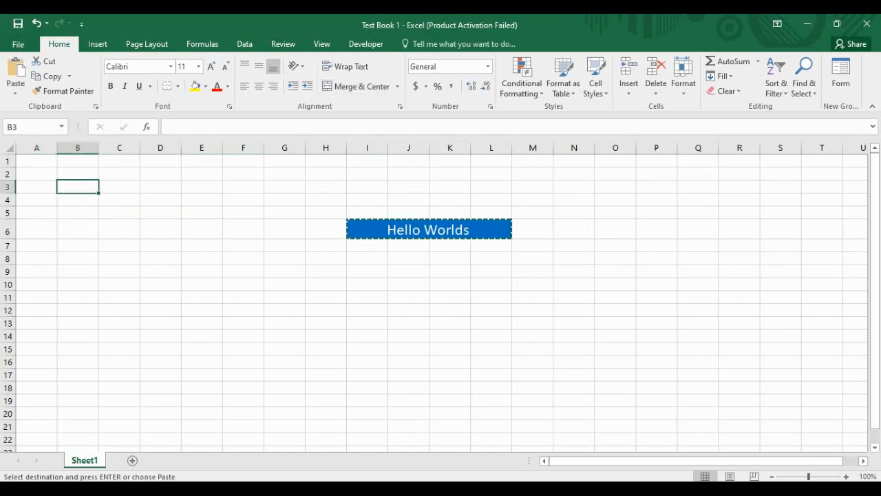
key("ctrl+v")
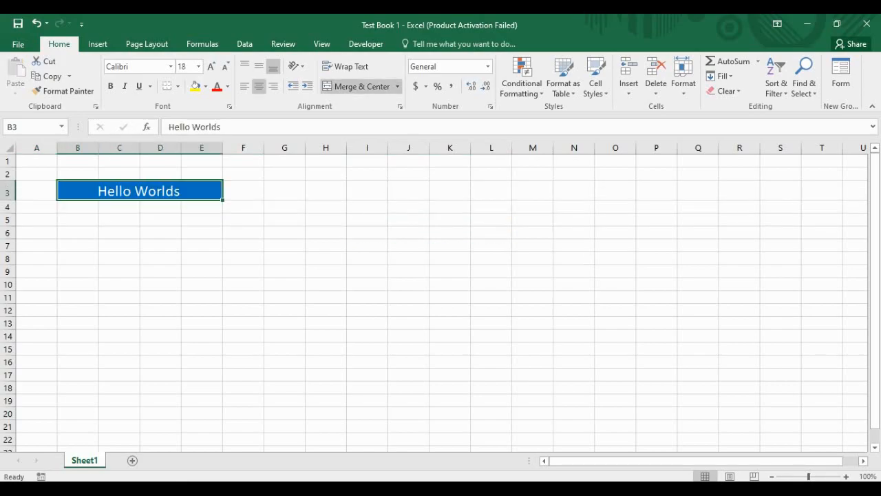
left_click(160, 220)
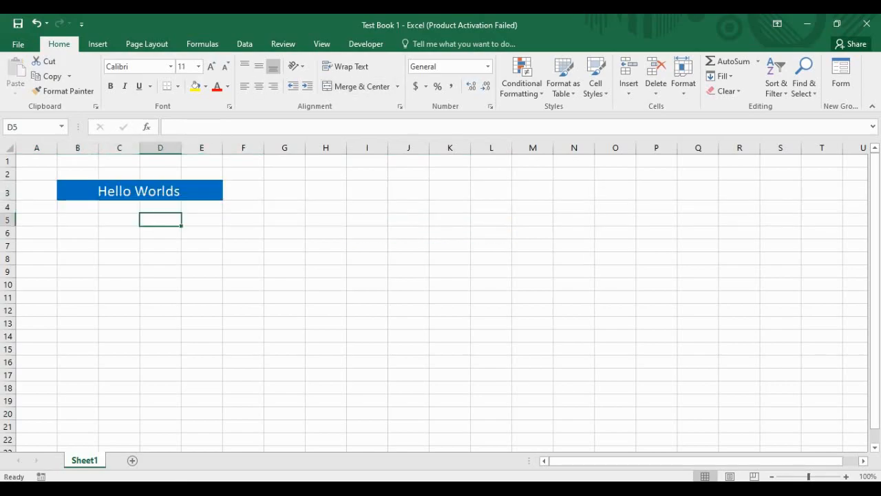
left_click(139, 191)
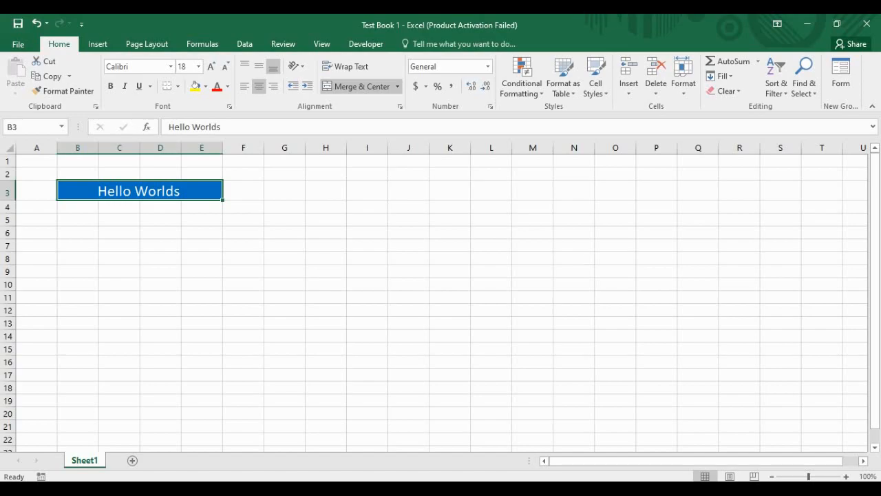
Step: Move the blue Hello Worlds title block from B3 to M6 with cut and paste
key("ctrl+c")
left_click(532, 233)
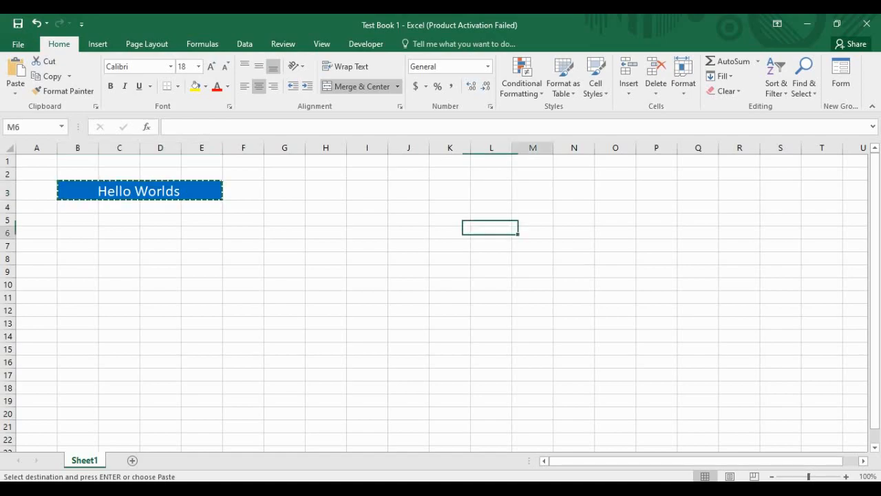
key("ctrl+v")
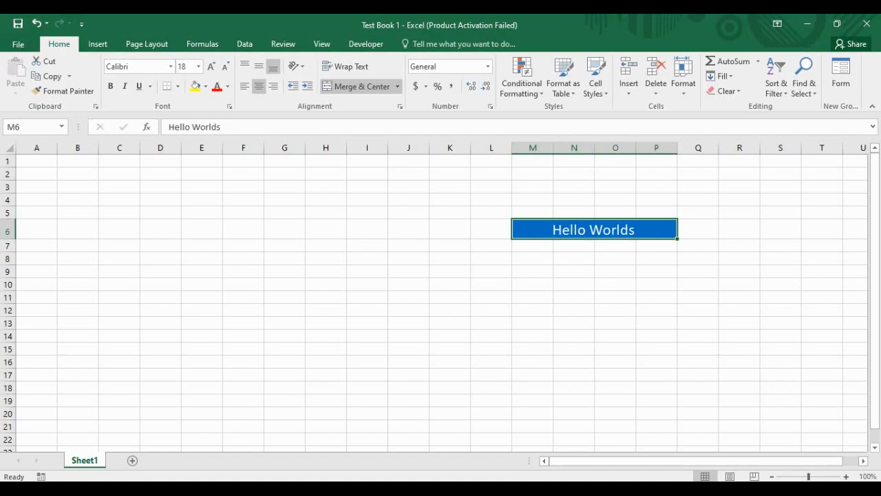
Step: Click through various empty cells and ranges between A3 and I6
left_click(120, 259)
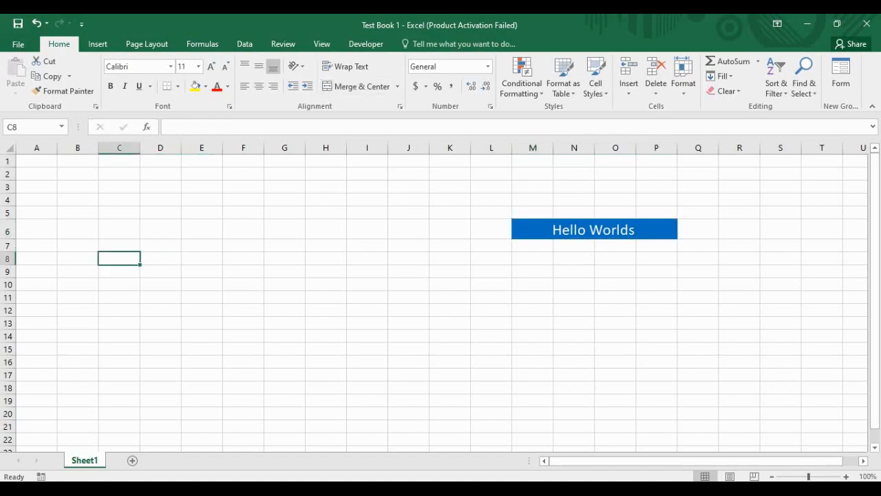
left_click(36, 229)
left_click(119, 213)
left_click(78, 213)
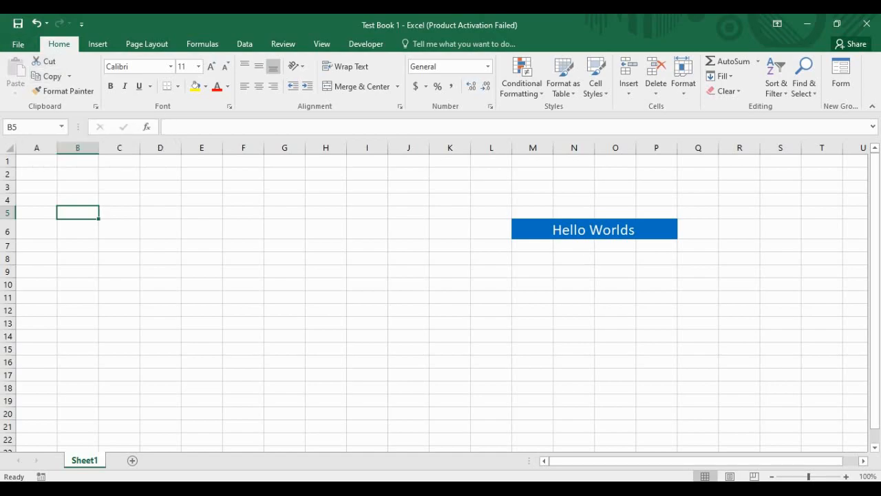
left_click(119, 230)
left_click(284, 230)
left_click(37, 200)
left_click_drag(160, 186, 202, 186)
left_click(326, 199)
left_click(367, 200)
left_click_drag(201, 230, 161, 230)
left_click(78, 213)
left_click(78, 200)
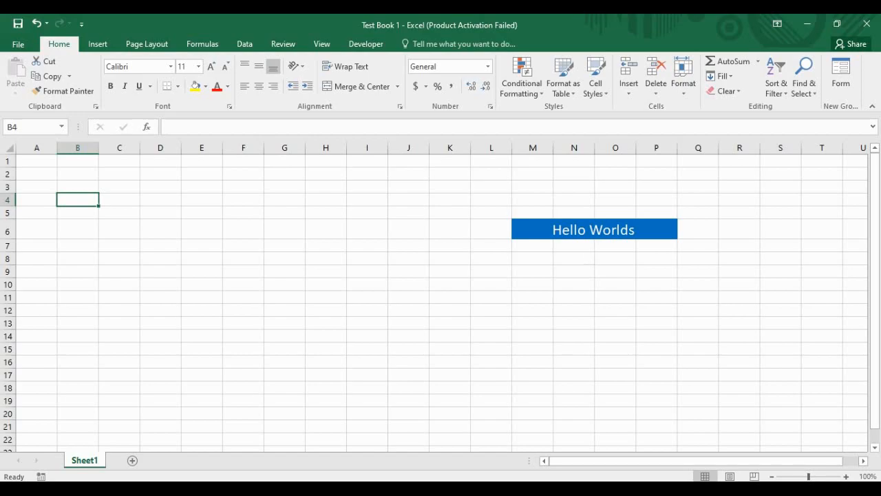
Step: Select the merged Hello Worlds cell at M6 and show the Copy dropdown choices
key("Down")
key("Down")
key("Up")
key("Up")
key("Right")
key("Left")
key("Right")
key("Right")
key("Left")
key("Left")
left_click(119, 200)
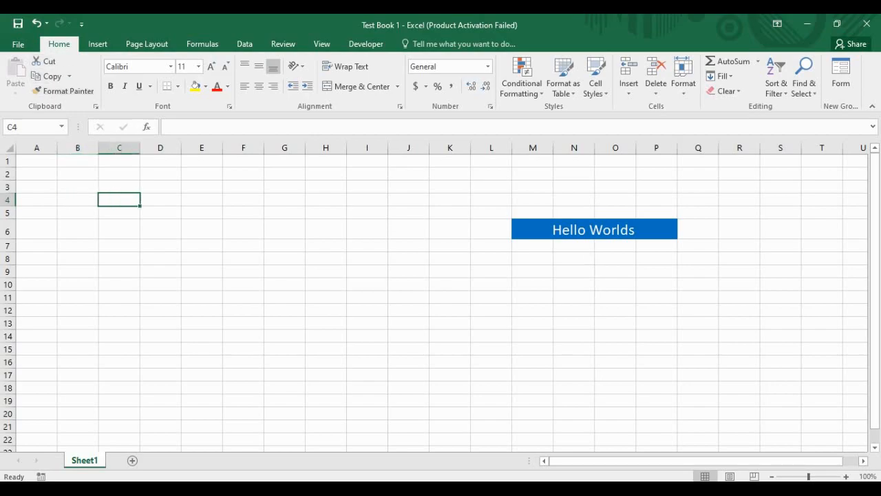
left_click(594, 230)
left_click(69, 76)
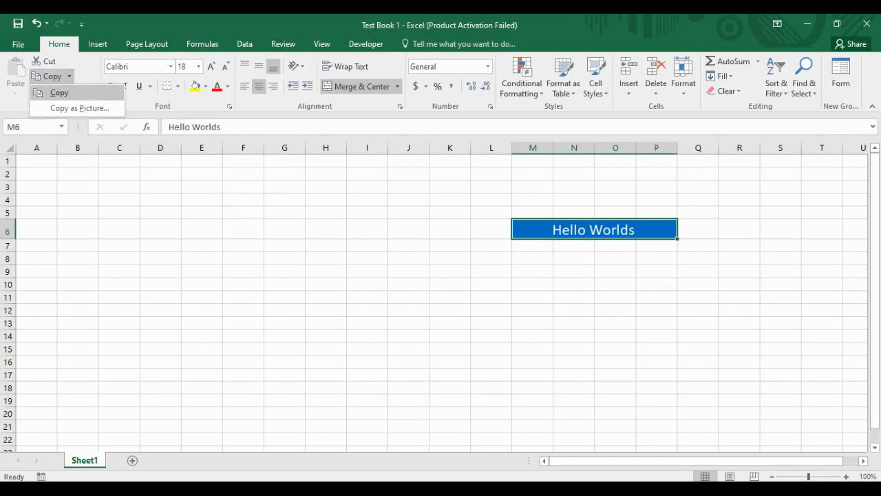
Step: Copy the Hello Worlds cell and paste a duplicate into B4
left_click(59, 93)
left_click(78, 200)
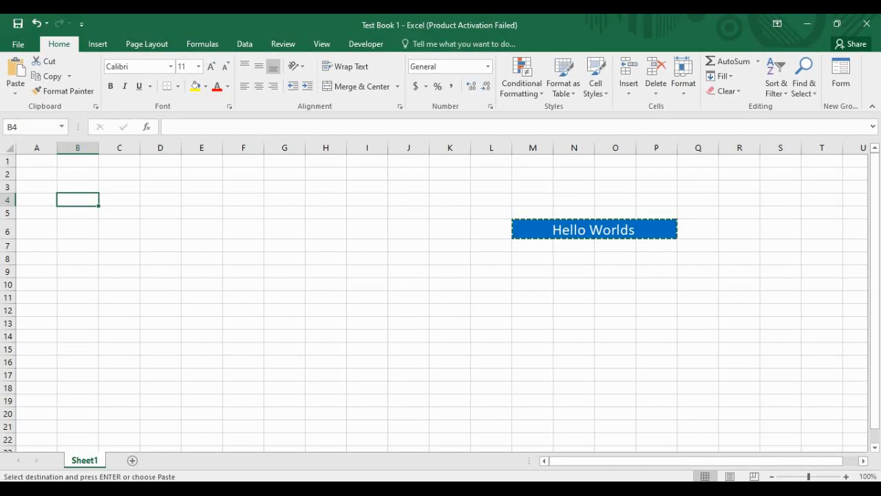
key("ctrl+v")
left_click(160, 236)
left_click(155, 205)
left_click(326, 219)
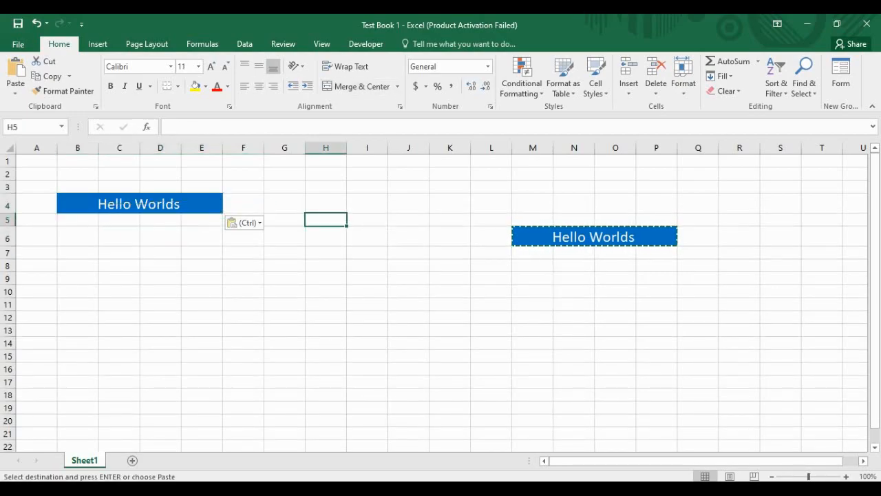
left_click(533, 279)
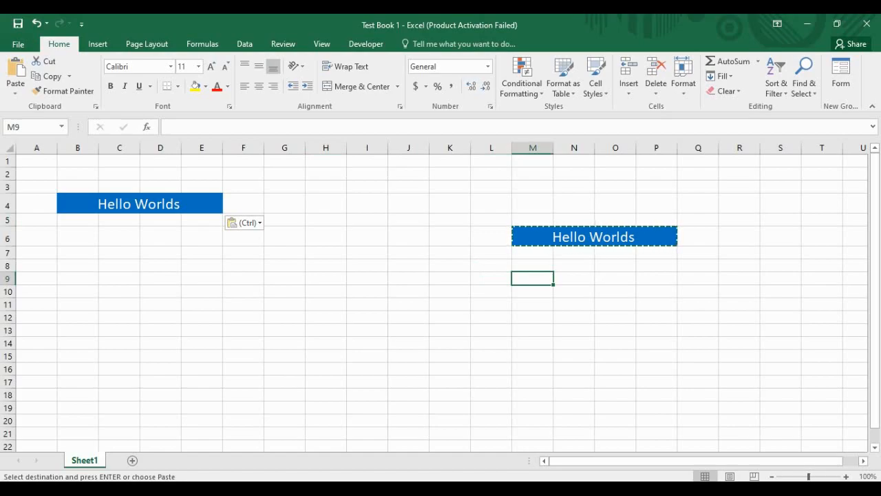
Step: Paste a second Hello Worlds copy into C8 from the Paste menu, then move to H5
left_click(119, 266)
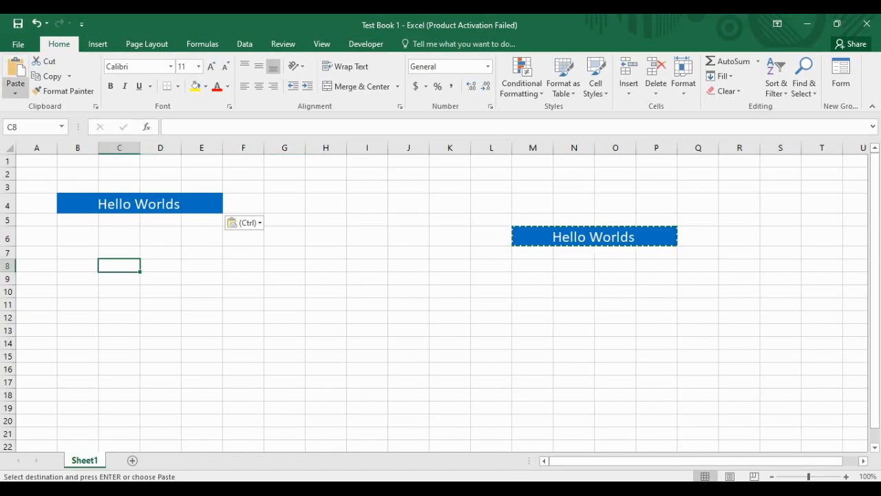
left_click(15, 89)
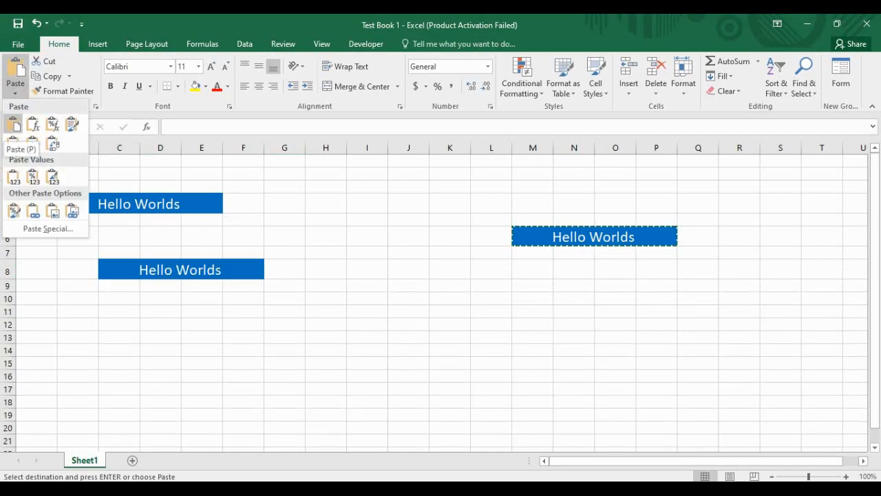
left_click(13, 124)
key("Right")
key("Right")
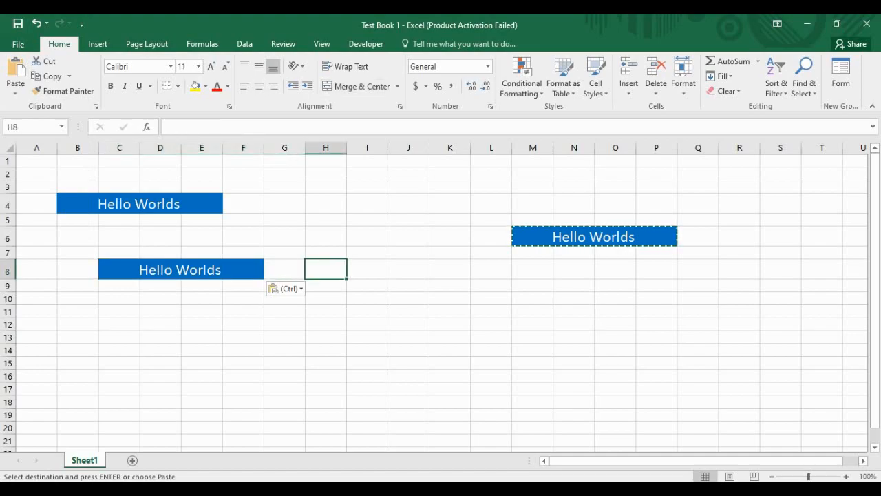
key("Up")
key("Up")
key("Up")
left_click(15, 91)
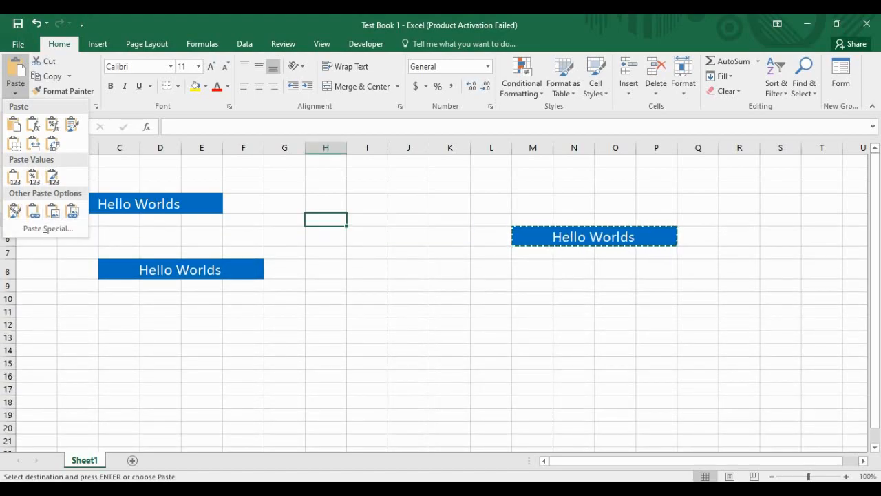
Step: Paste a third Hello Worlds copy into H5
key("Escape")
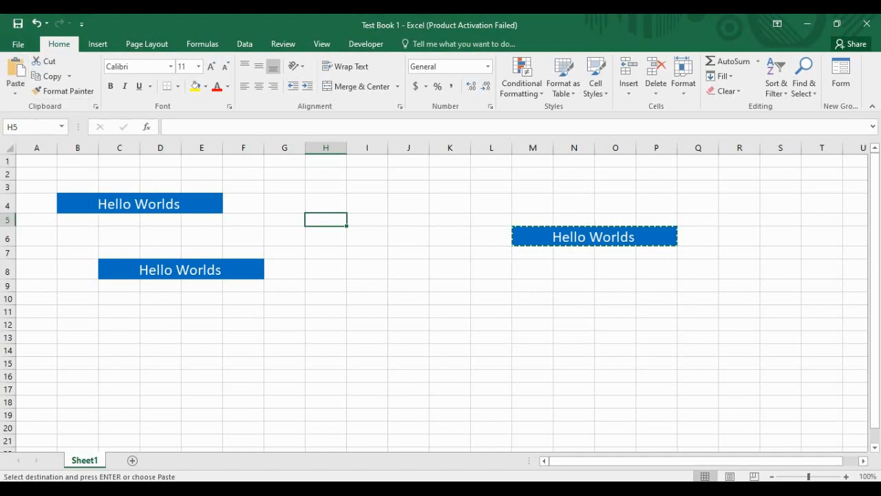
key("ctrl+v")
key("ctrl")
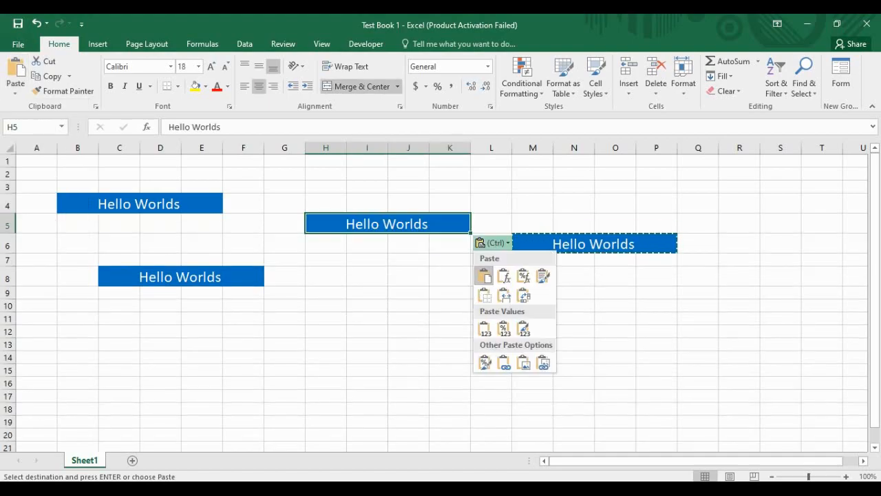
key("ctrl")
key("ctrl")
key("ctrl")
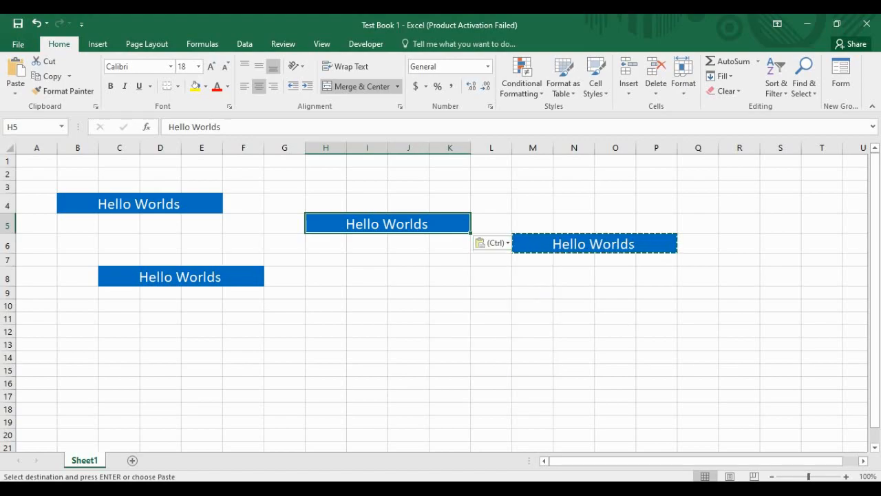
Step: Open the Clipboard task pane listing the copied Hello Worlds item
left_click(326, 293)
left_click(409, 332)
left_click(284, 319)
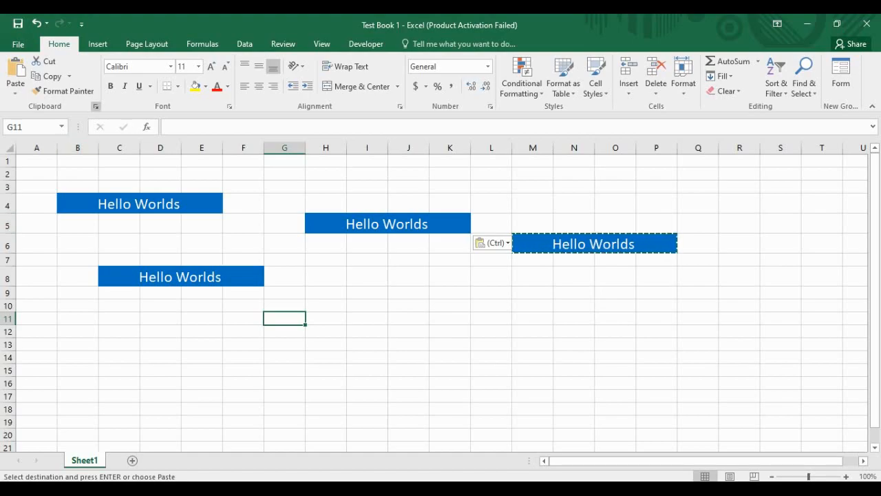
left_click(95, 106)
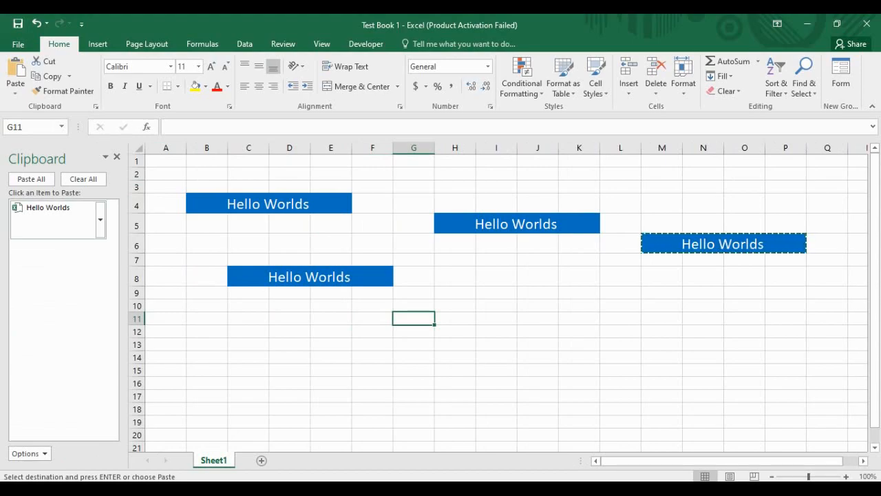
Step: Check the copied item's options, then select the Hello Worlds blocks at B4, H5, M6 and C8
left_click(100, 219)
left_click(100, 219)
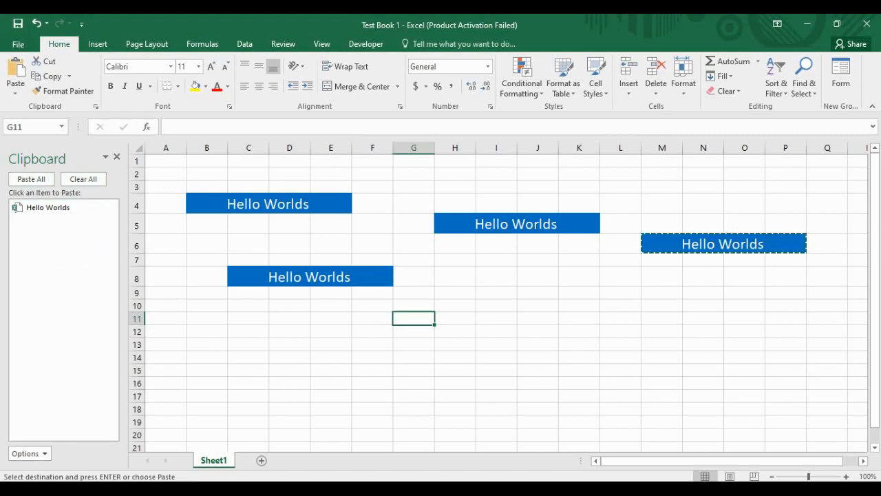
left_click(269, 204)
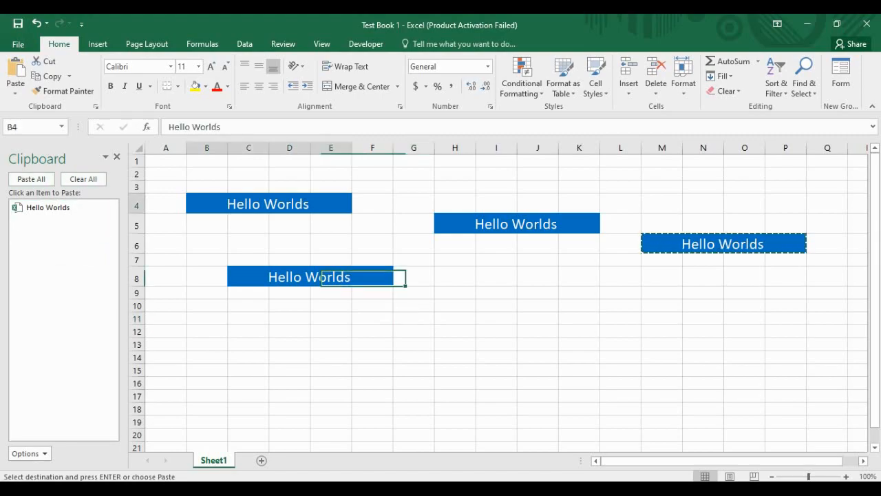
left_click(516, 224)
left_click(723, 244)
left_click(310, 277)
left_click(662, 331)
Step: Cancel the pending copy marquee with Esc and reselect the original cell at M6
key("Escape")
left_click(414, 292)
left_click(497, 293)
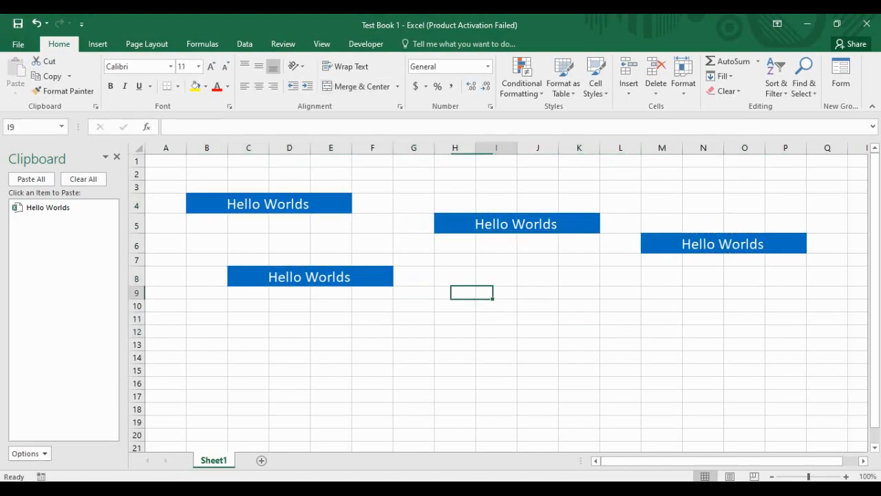
left_click(720, 244)
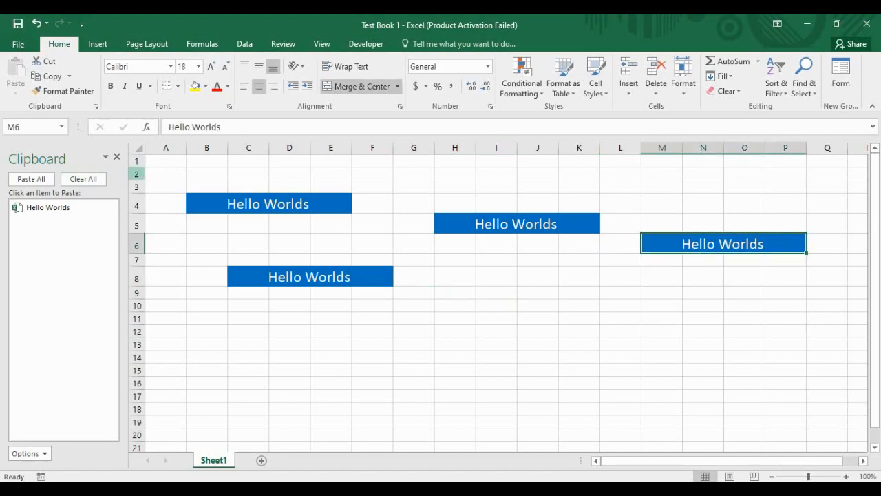
Step: Close the Clipboard pane from its window options menu
left_click(105, 157)
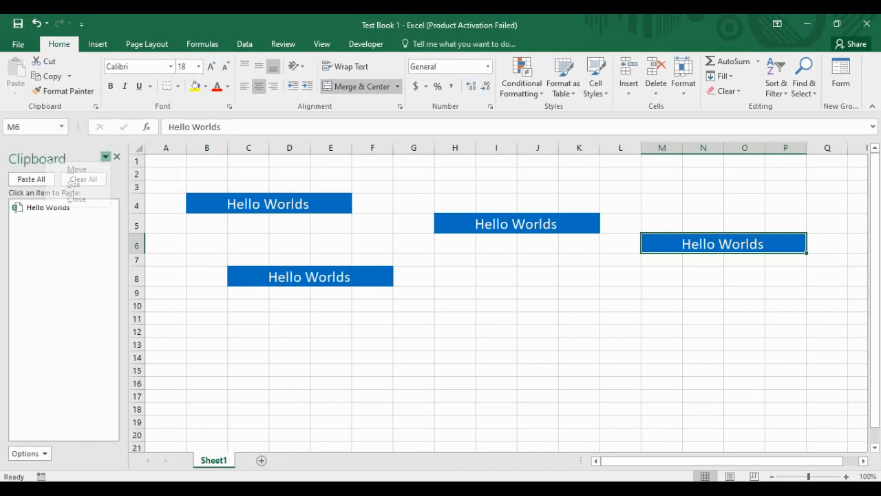
left_click(105, 157)
left_click(106, 157)
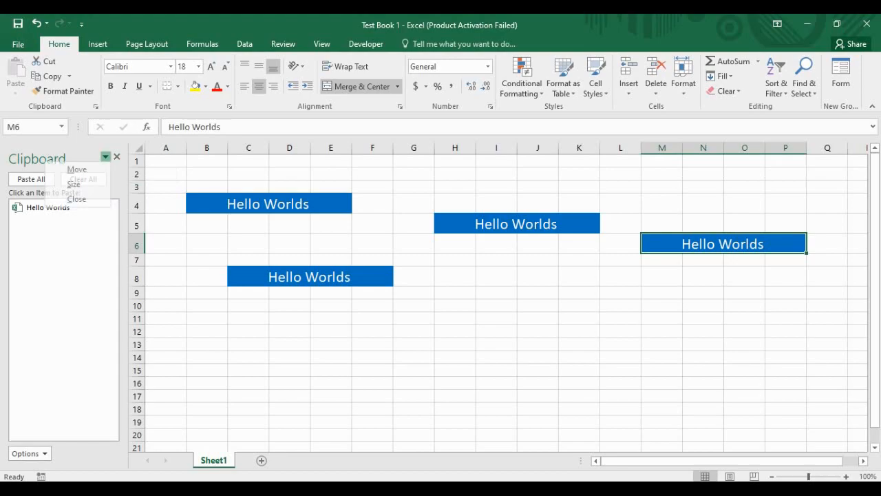
left_click(117, 157)
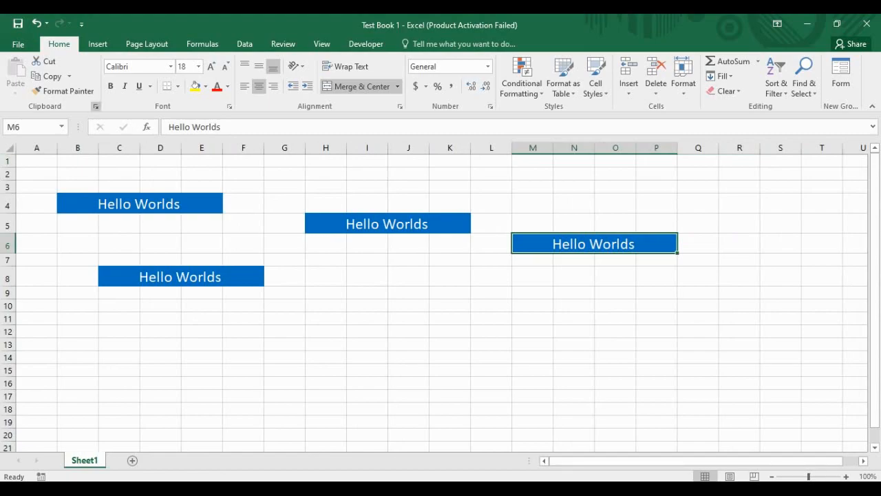
left_click(96, 106)
left_click(29, 454)
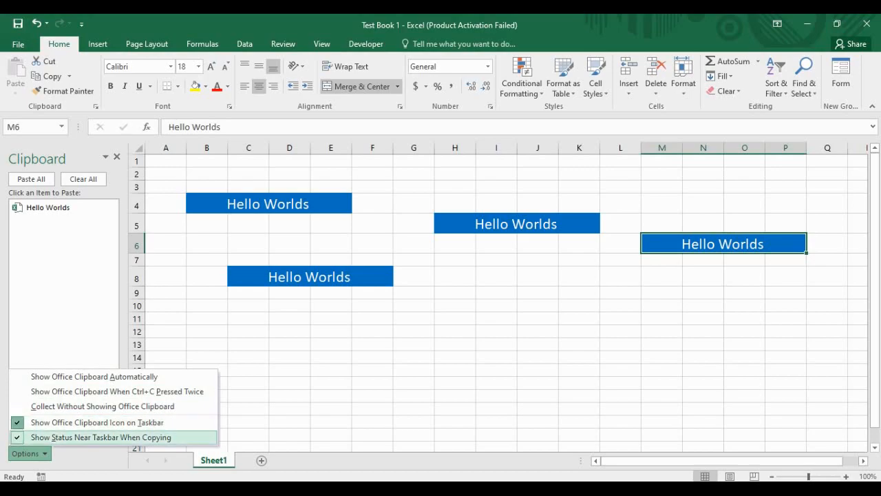
left_click(29, 453)
left_click(30, 453)
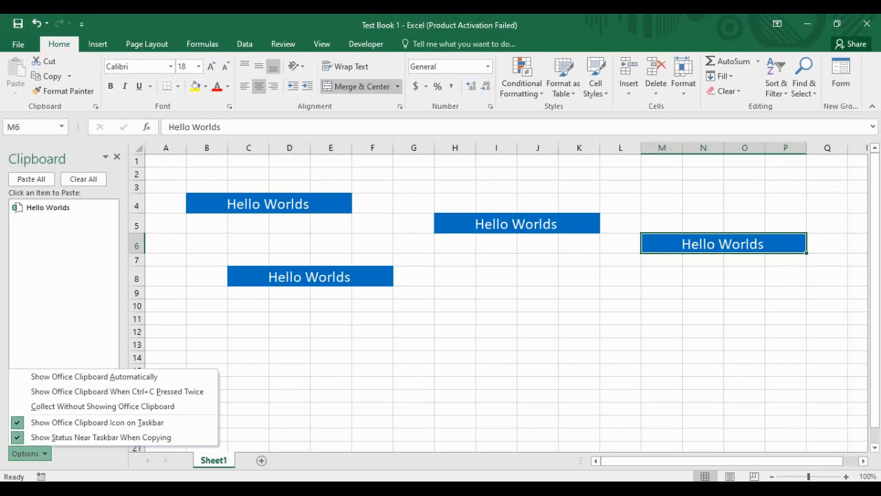
key("Escape")
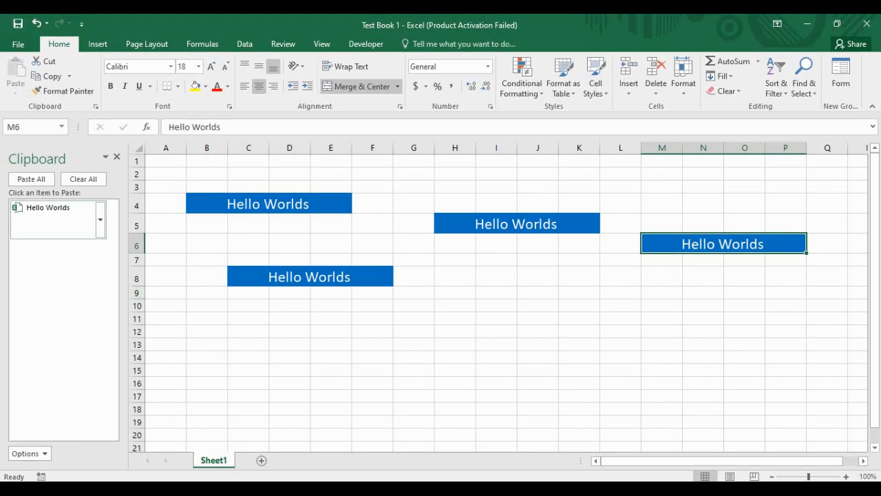
left_click(117, 157)
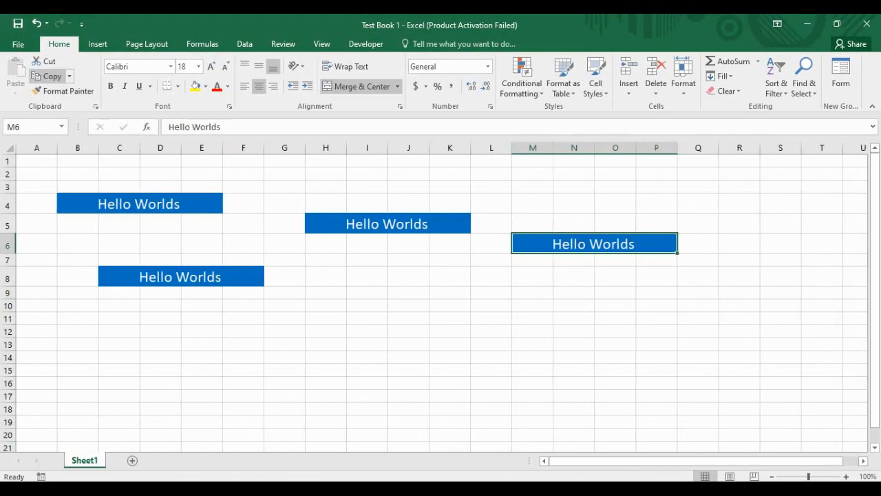
Step: Select A3:Q11 and clear all its content and formatting
left_click(244, 224)
left_click(78, 224)
left_click(367, 260)
left_click(408, 292)
left_click(326, 319)
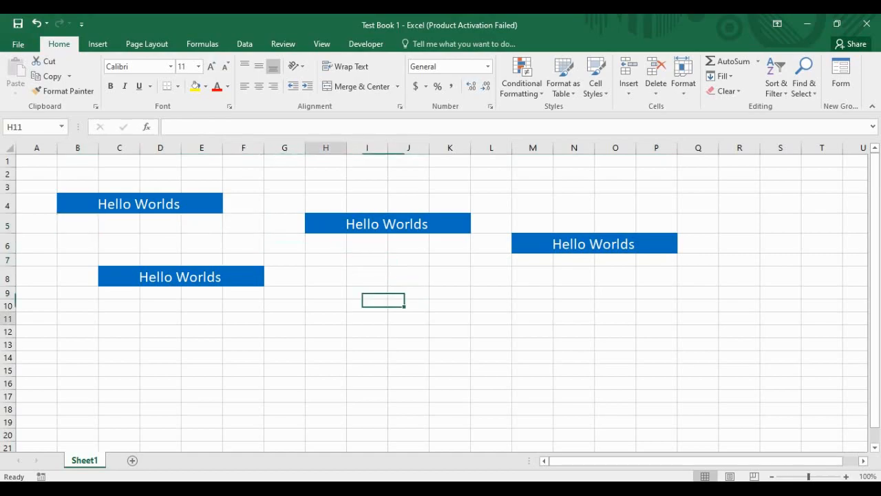
left_click_drag(243, 319, 243, 306)
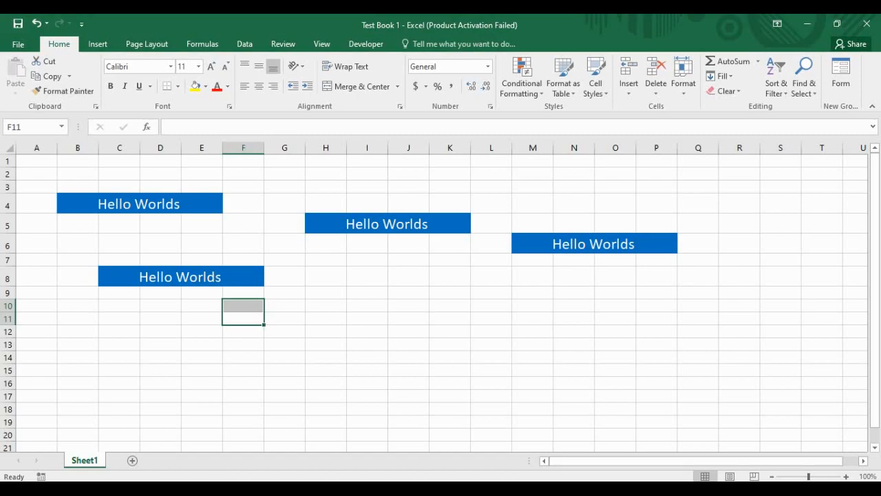
mouse_move(37, 187)
left_mouse_down()
mouse_move(206, 210)
mouse_move(737, 372)
mouse_move(717, 321)
left_mouse_up()
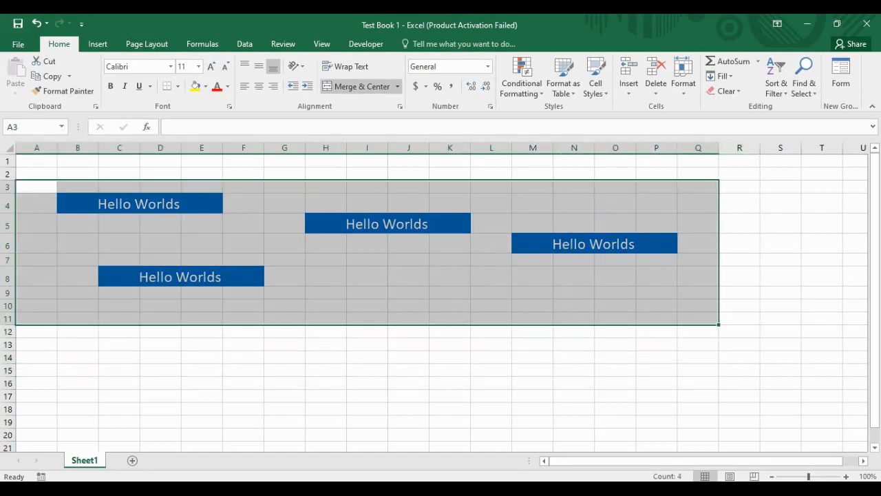
left_click(726, 91)
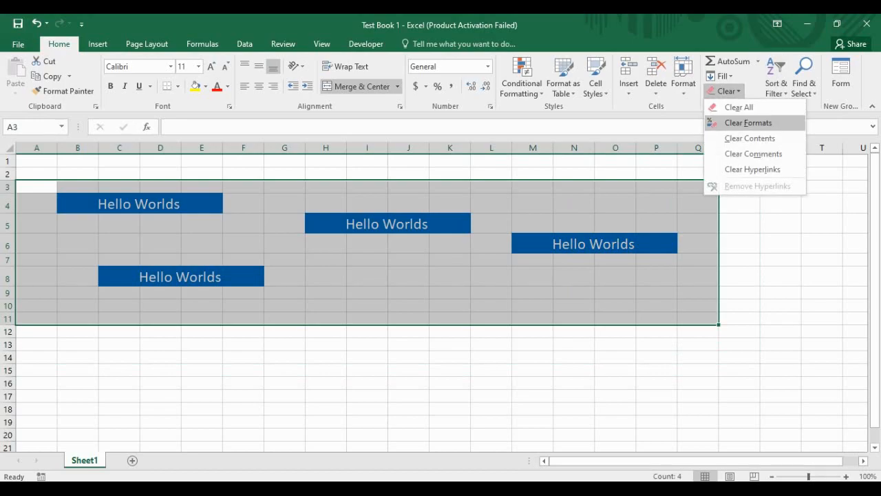
left_click(748, 121)
Step: Move the selection back to cell A1
left_click(285, 289)
left_click(77, 212)
left_click(37, 174)
left_click(36, 161)
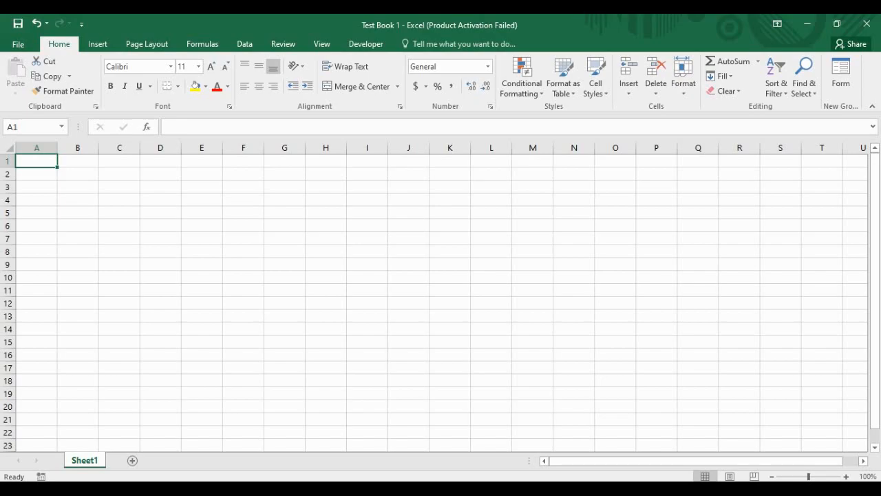
Step: Step through cells A1, B1 and C1, then select the entire worksheet with the Select All corner
left_click(78, 161)
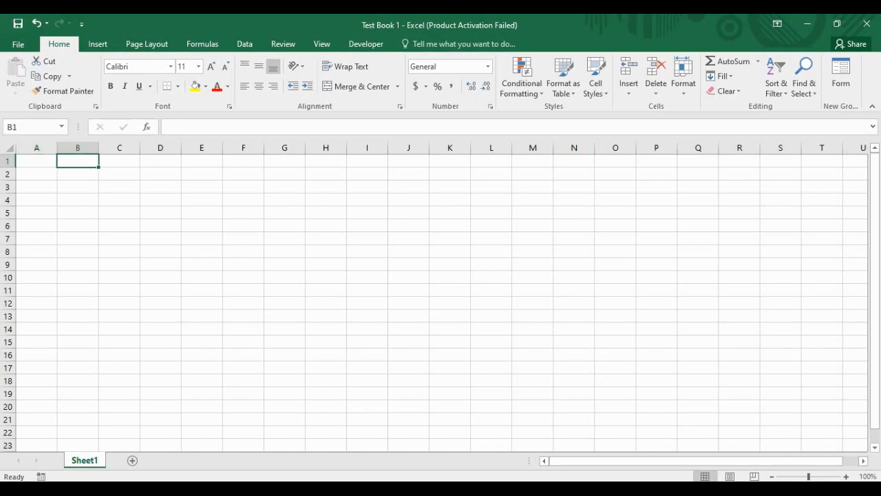
left_click(119, 161)
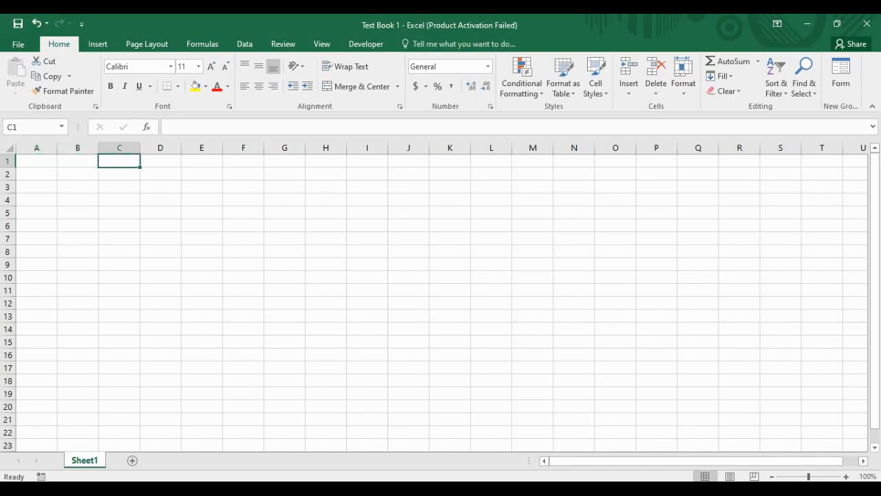
left_click(37, 161)
left_click(78, 161)
left_click(119, 161)
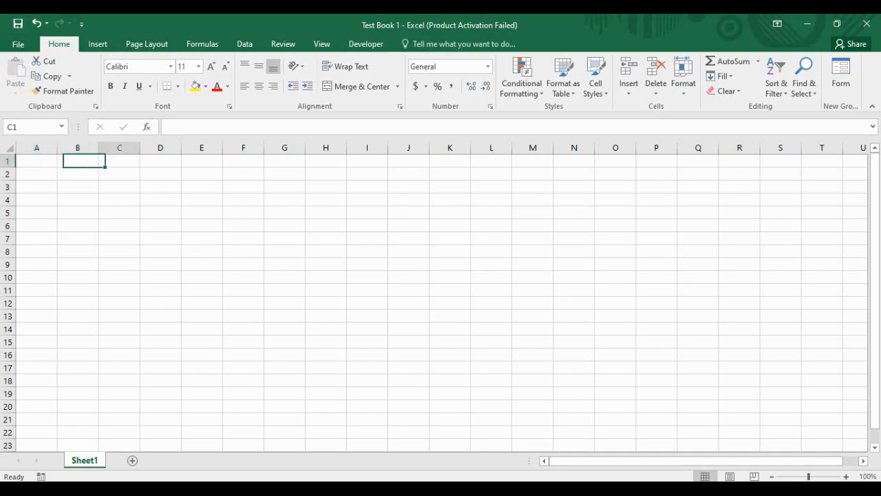
left_click(78, 161)
left_click(37, 161)
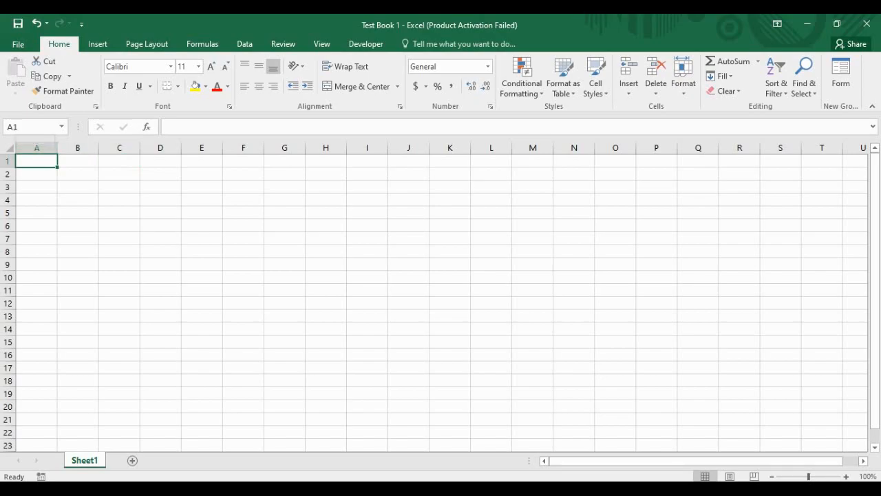
left_click(78, 162)
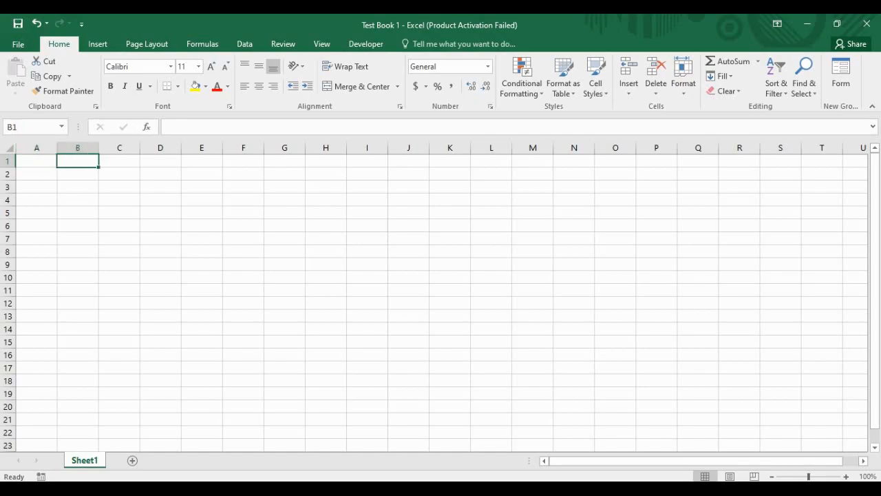
left_click(119, 161)
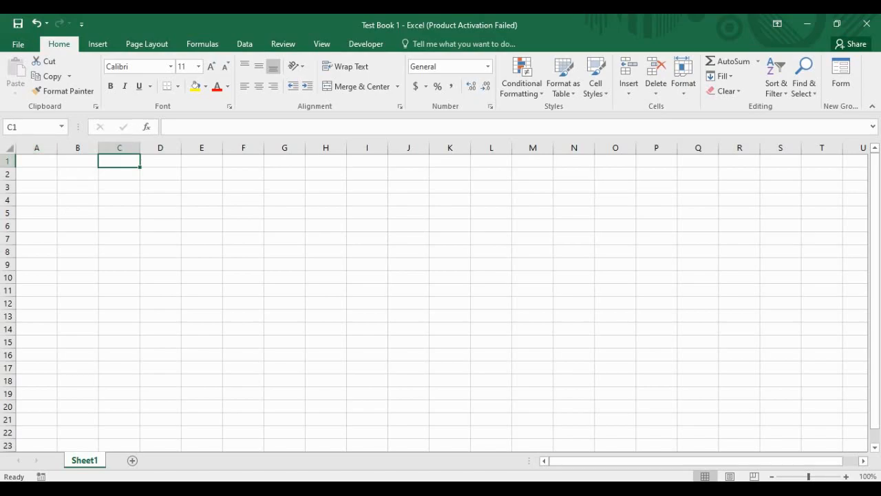
left_click(8, 148)
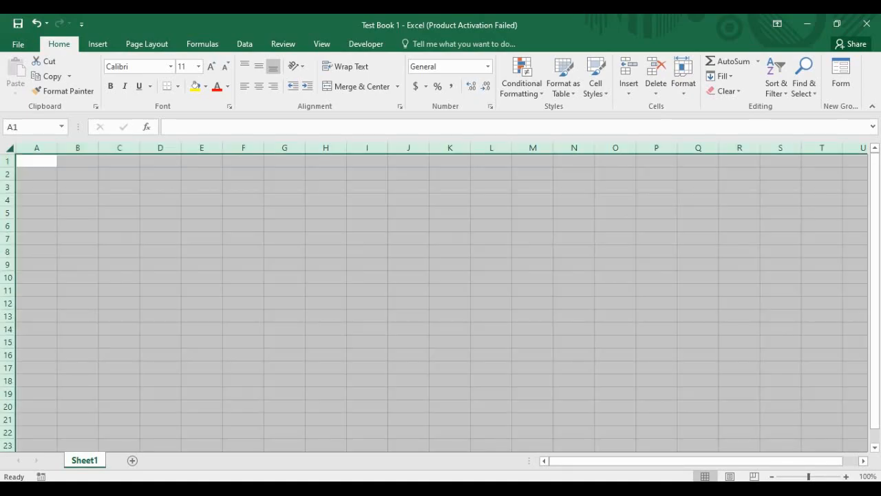
Step: Deselect the sheet back to A1 and select all of row 1 from its header
scroll(441, 303, "down", 11)
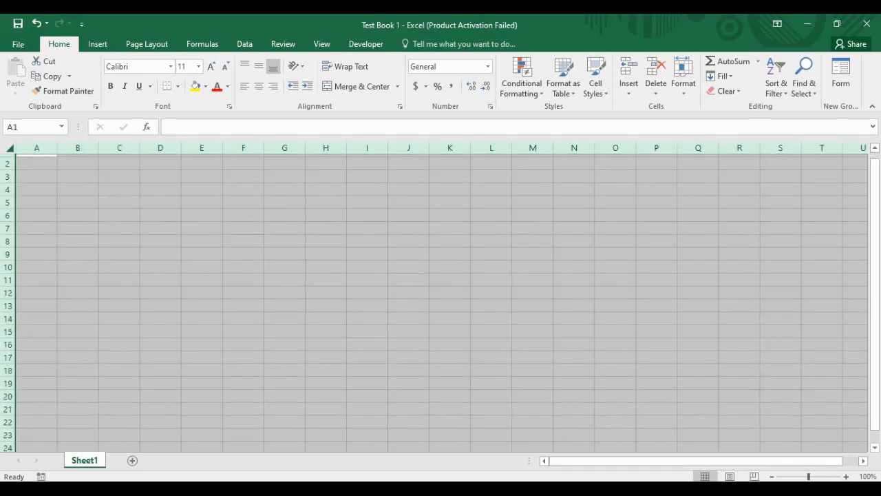
scroll(441, 303, "up", 11)
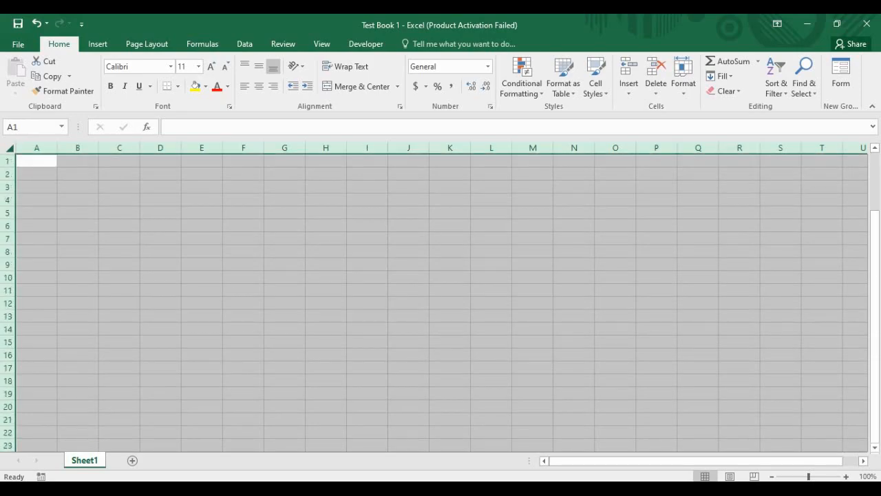
left_click(36, 161)
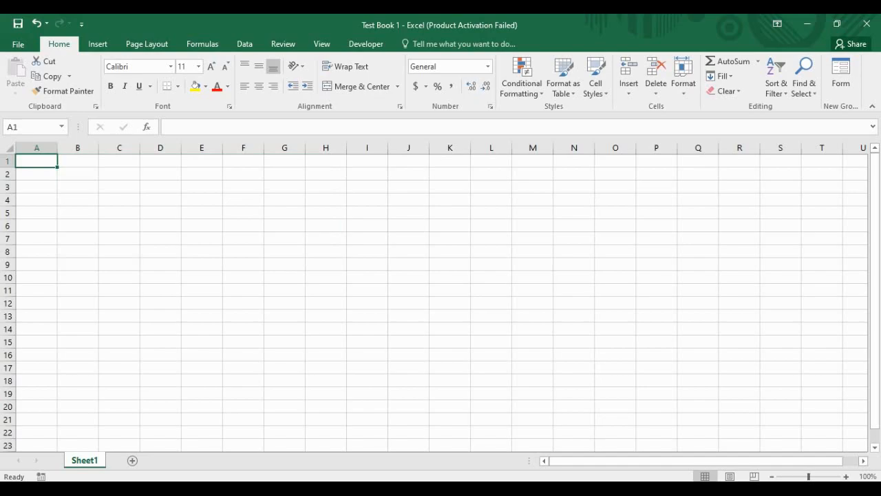
left_click(7, 161)
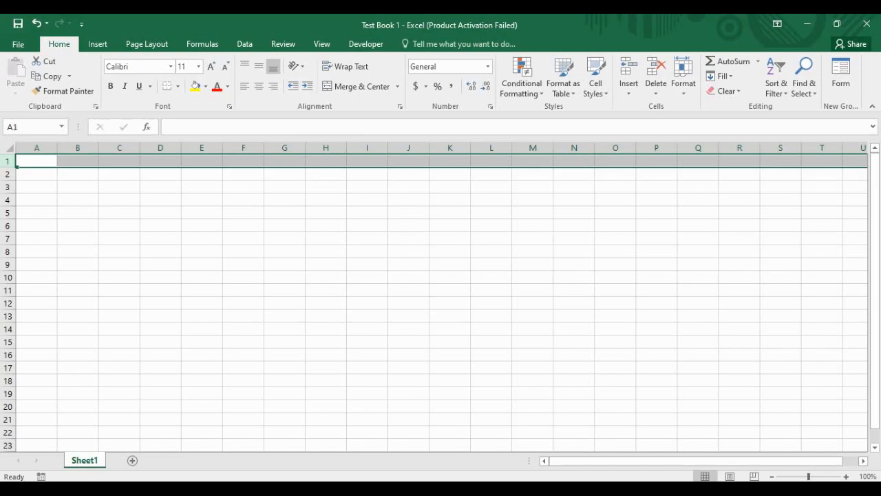
Step: Jump from A1 out to the last column XFD, then down to row 1048576
left_click(37, 187)
left_click(36, 161)
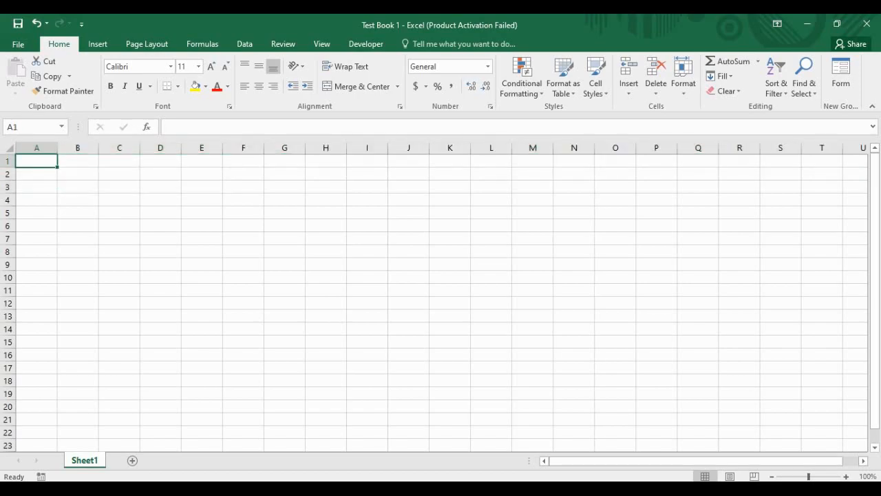
key("ctrl+Right")
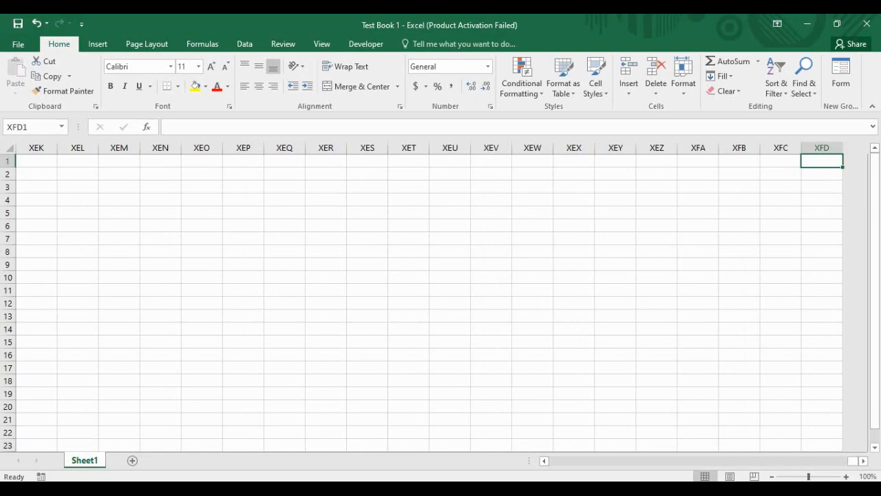
key("Left")
key("Right")
key("Left")
key("Right")
key("ctrl+Down")
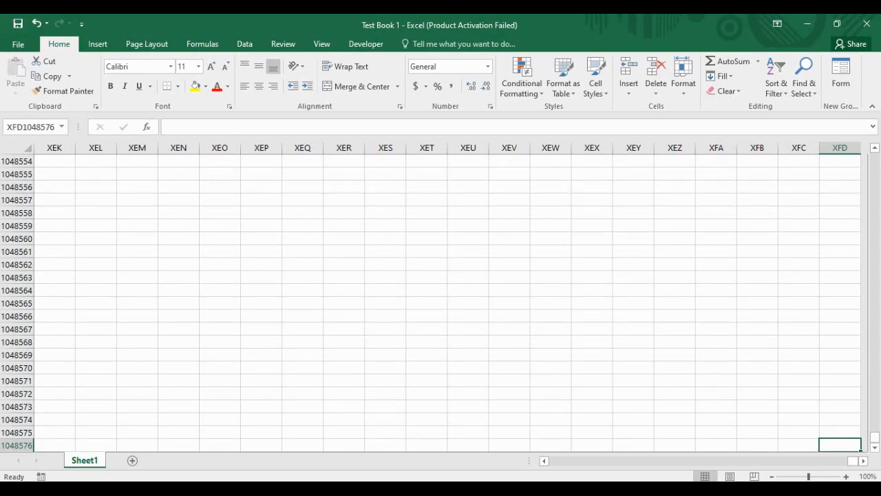
scroll(431, 302, "down", 3)
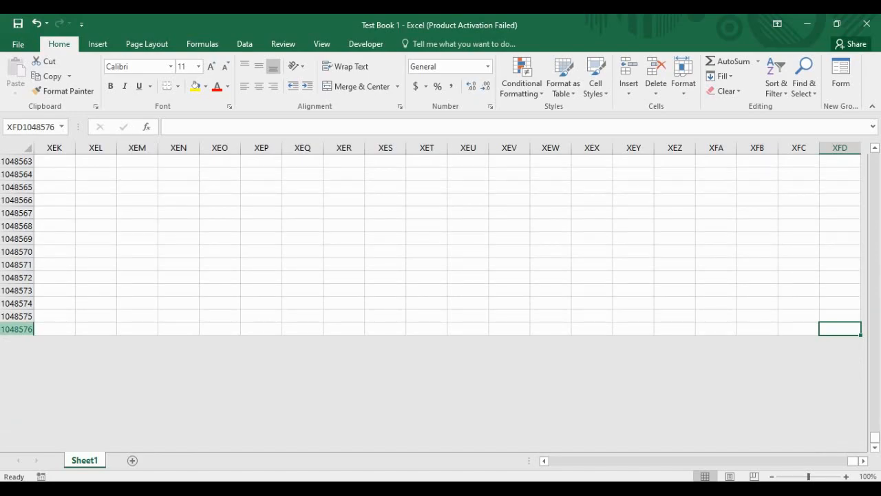
Step: Insert a row at row 1048575 using the row header's right-click menu
left_click(17, 316)
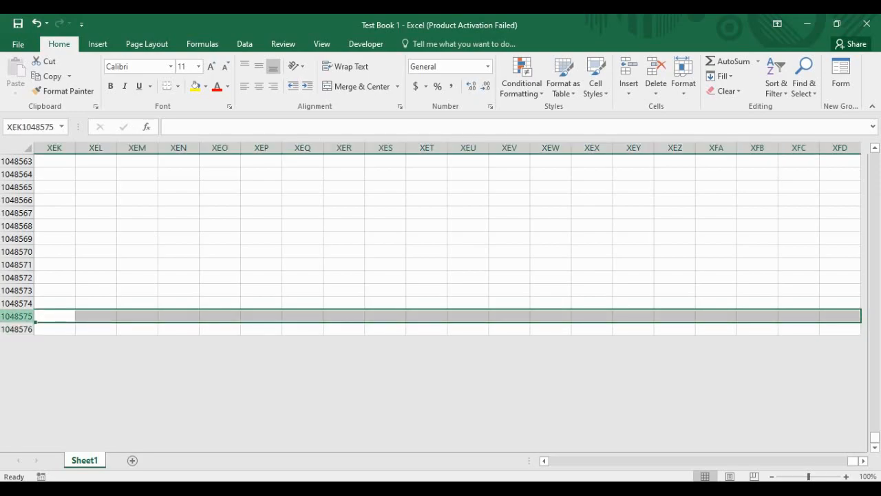
right_click(9, 319)
left_click(41, 211)
right_click(13, 316)
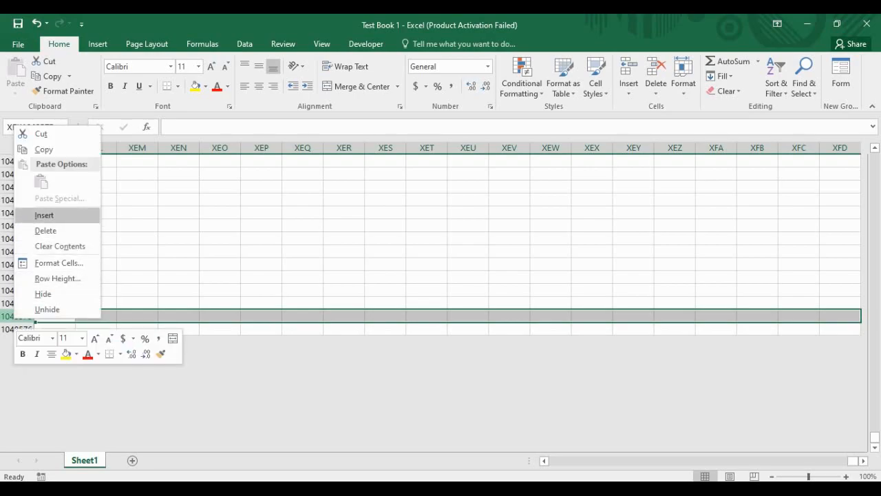
left_click(45, 216)
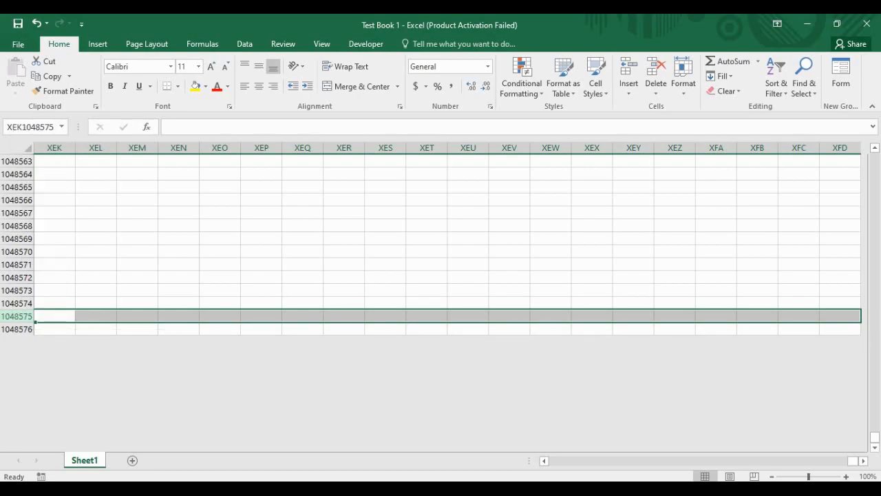
Step: Select row 1048576, then jump back to cell A1 with Ctrl+Up and Ctrl+Home
left_click(15, 329)
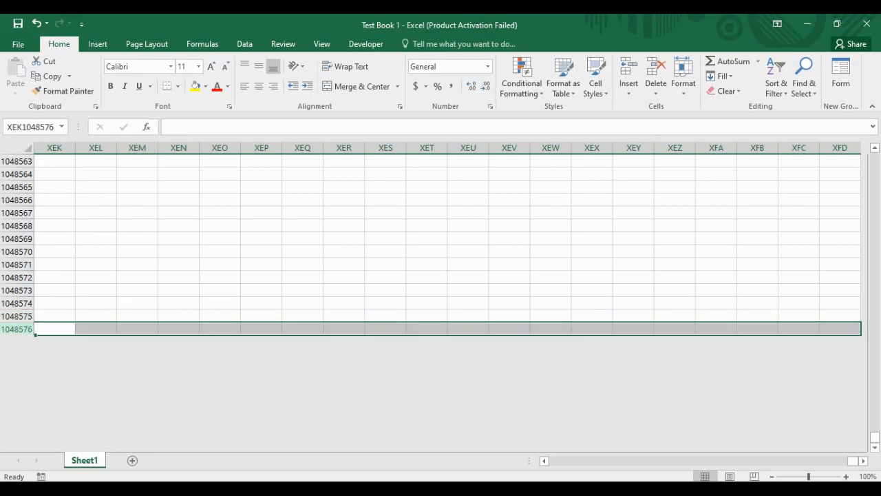
left_click(54, 329)
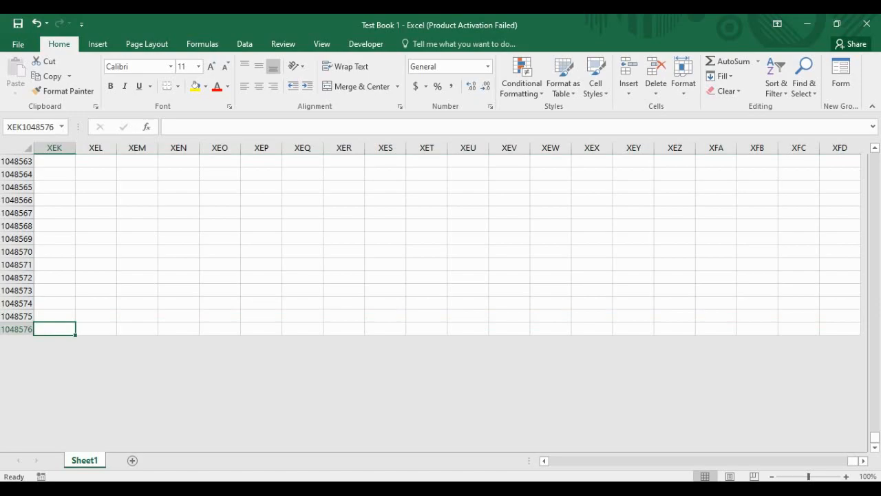
key("ctrl+Up")
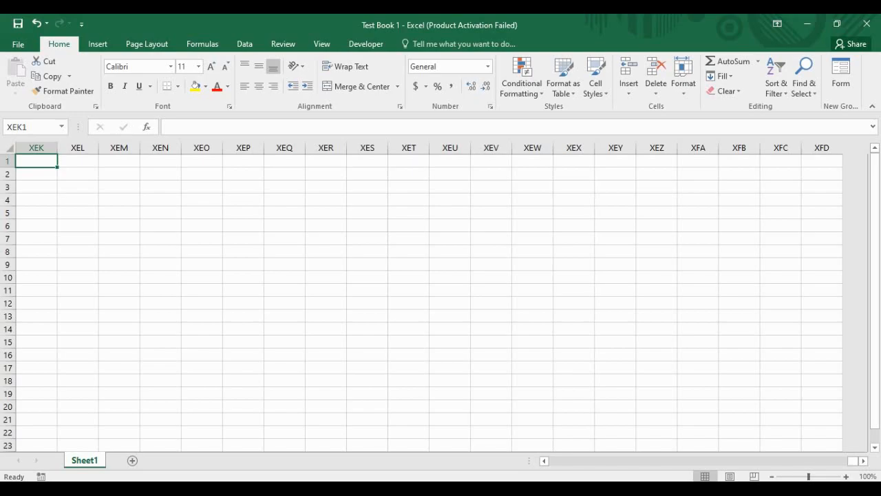
key("ctrl+Home")
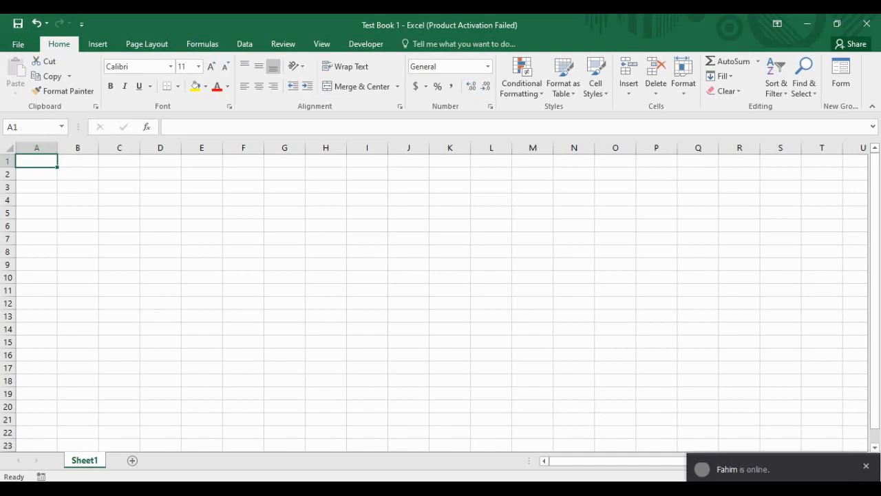
Step: Click around several empty cells and dismiss the pop-up notification
left_click(78, 187)
left_click(202, 199)
left_click(244, 226)
left_click(202, 264)
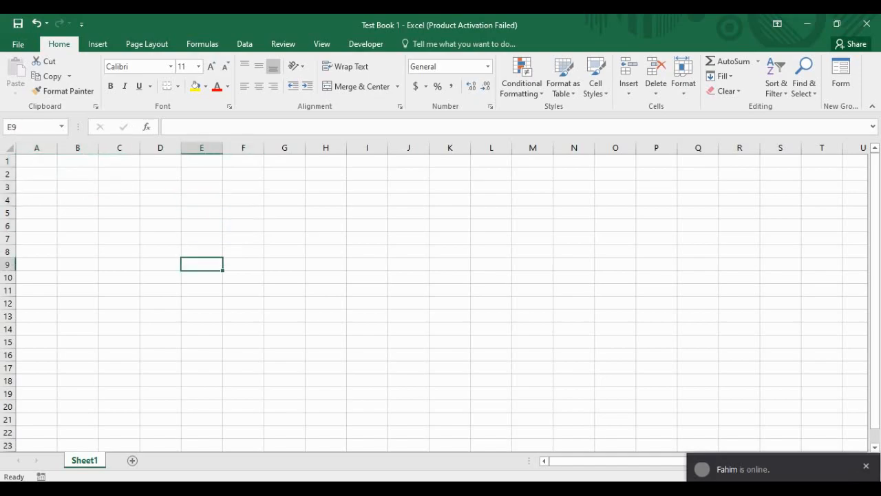
left_click(450, 277)
left_click_drag(491, 265, 491, 253)
left_click(866, 466)
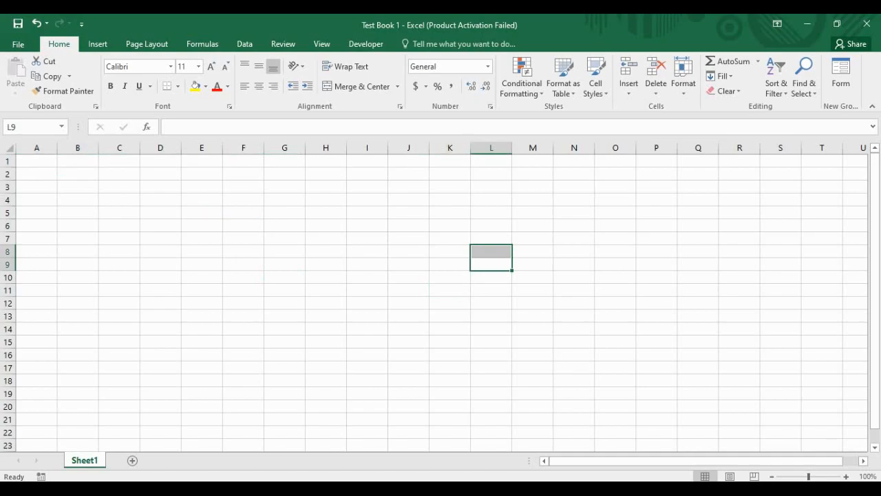
left_click(78, 213)
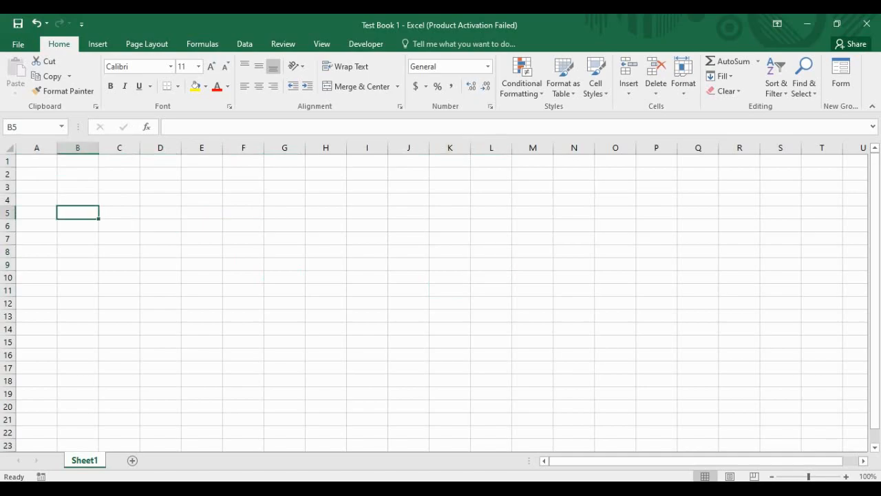
Step: Enter 'Welcome to How To BEE' in cell B3 and return to B3 to view it
left_click(78, 187)
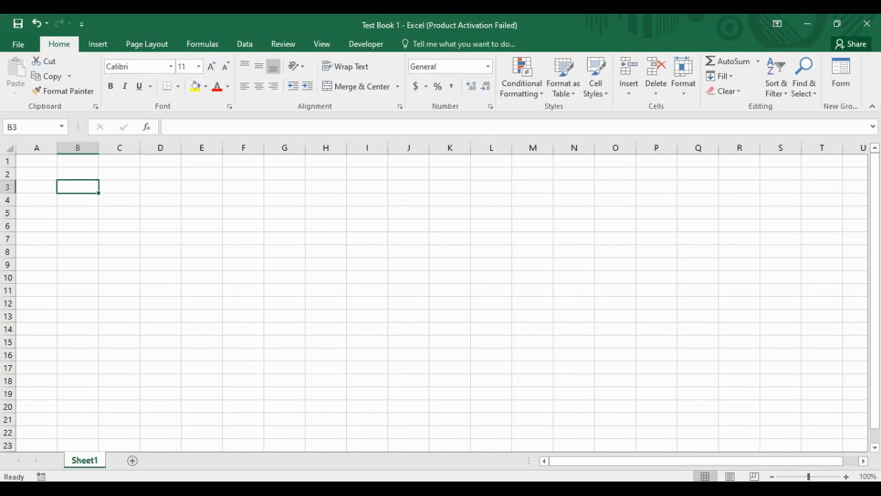
type("We")
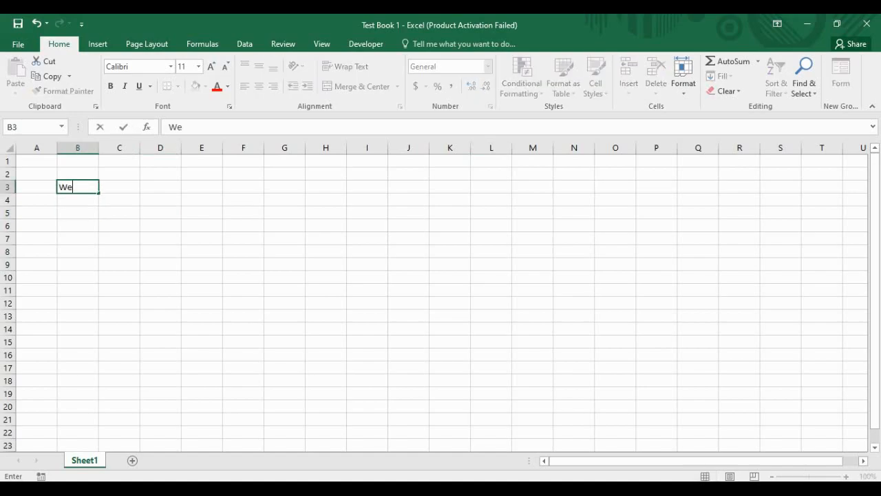
type("lcome to How To BEE")
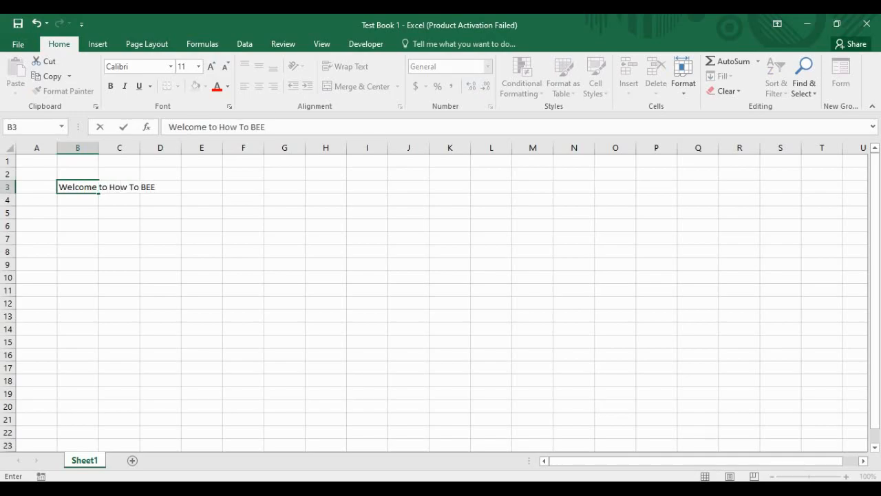
key("Return")
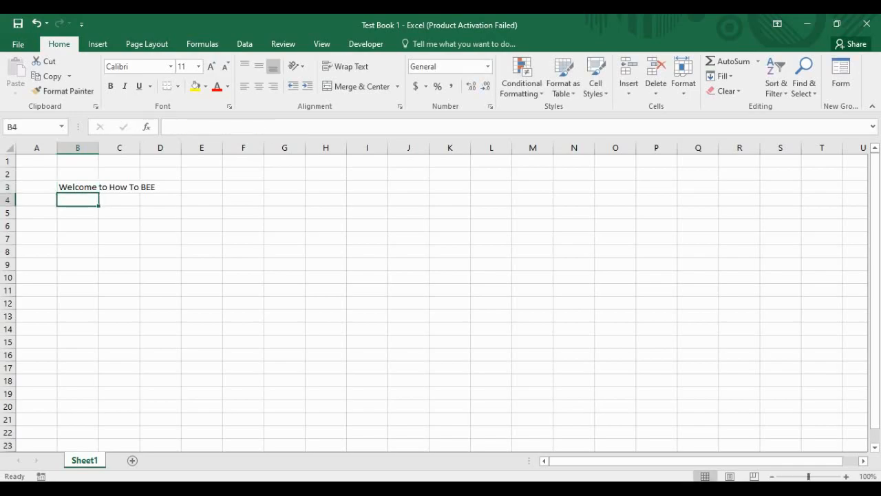
left_click(160, 188)
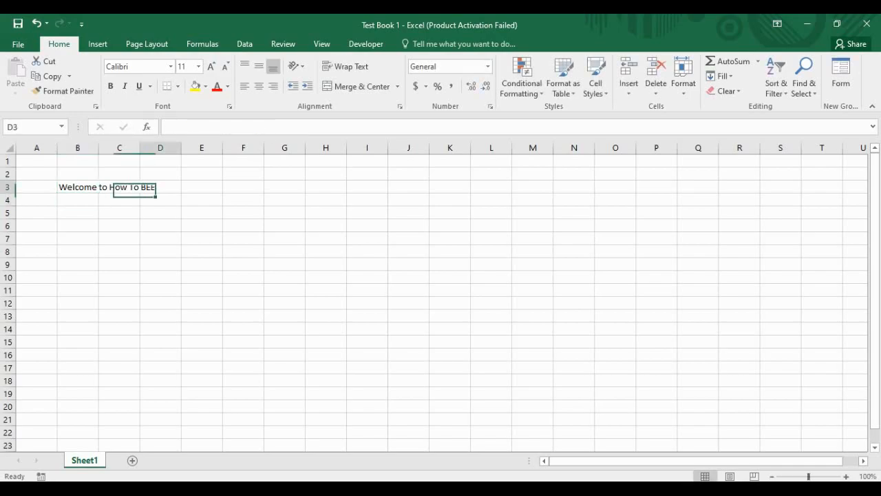
key("Left")
key("Left")
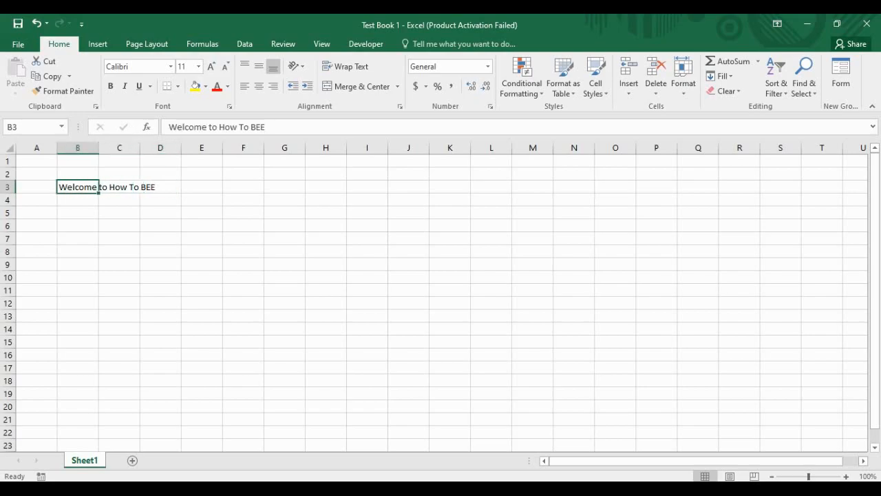
key("Down")
key("Up")
Step: Check the 'Welcome to How To BEE' text in B3 and commit the entry
key("Down")
key("Up")
left_click_drag(168, 127, 272, 127)
left_click(268, 127)
left_click(169, 127)
left_click(272, 127)
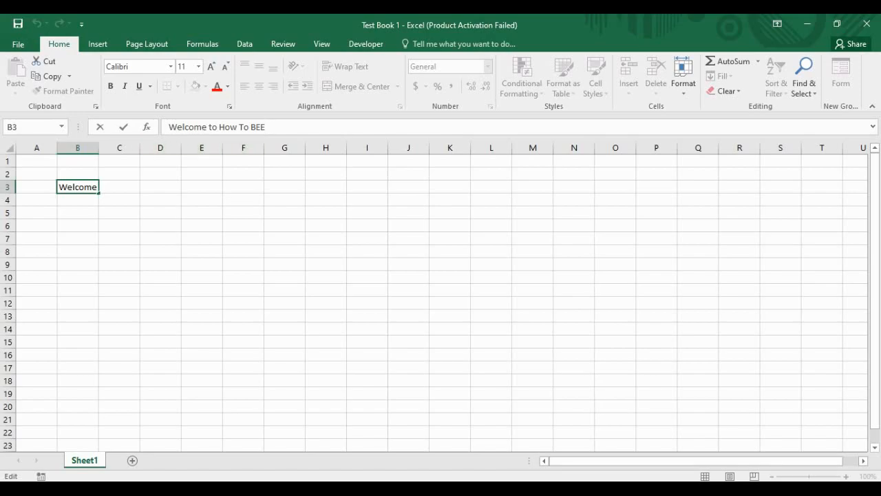
key("Tab")
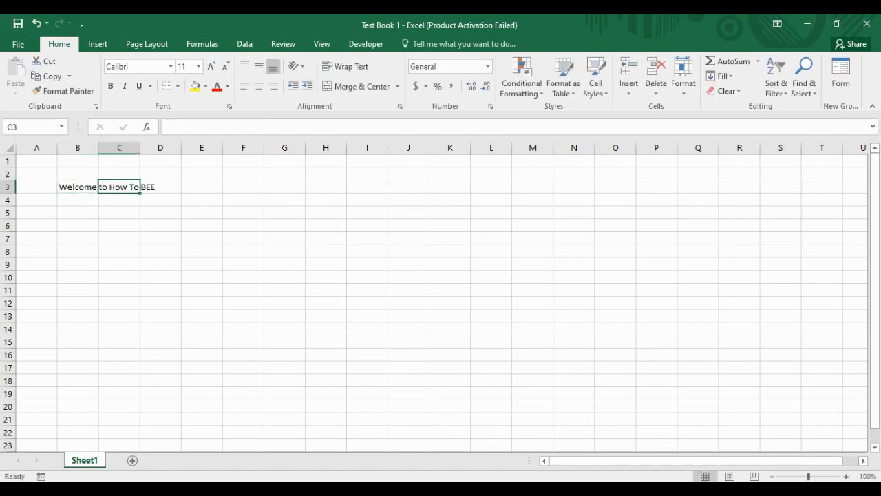
Step: Click through nearby cells D3, C4 and B4, ending back on title cell B3
left_click(160, 199)
left_click(160, 187)
left_click(119, 200)
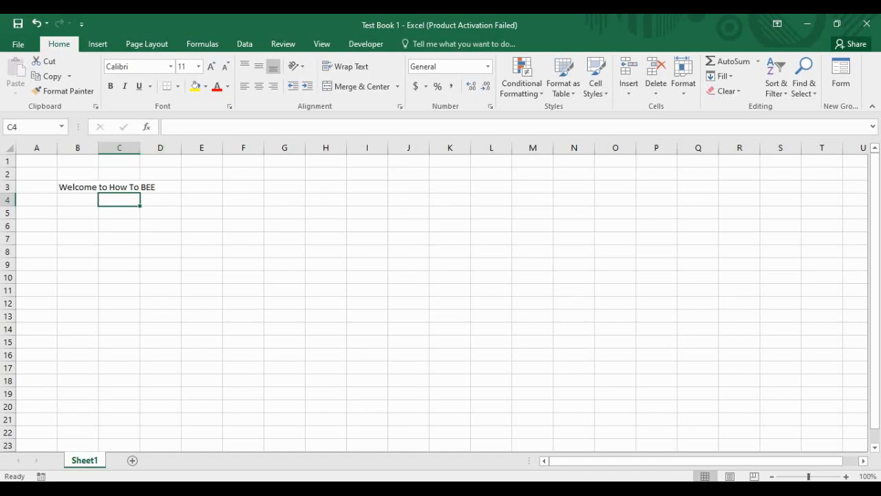
left_click(78, 200)
left_click(78, 187)
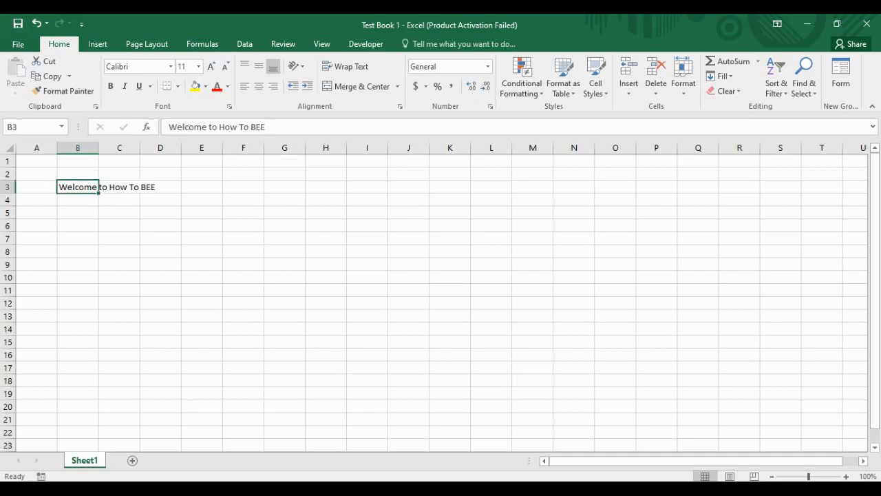
left_click(77, 200)
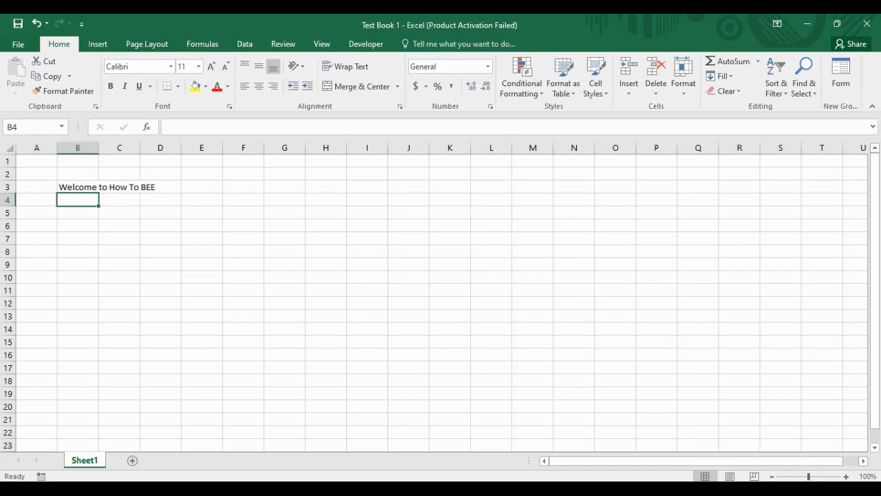
left_click(78, 187)
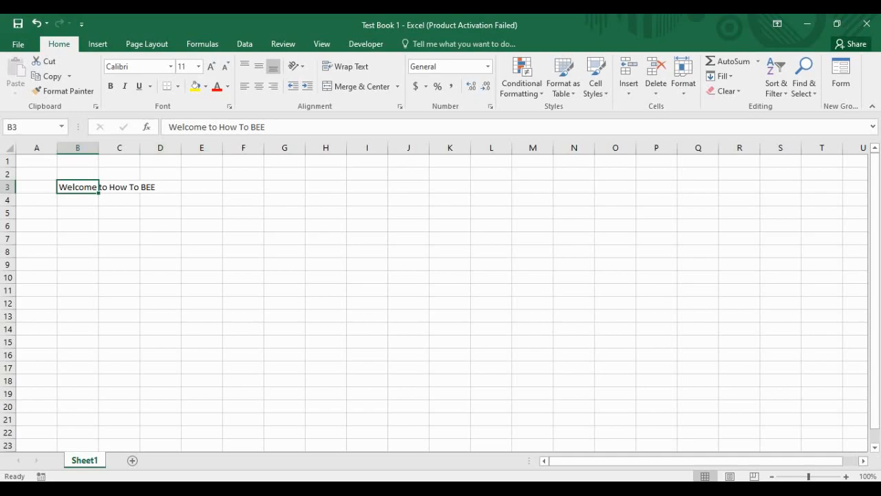
Step: With only B3 selected, raise the title's font size from 11 to 16
key("ctrl+a")
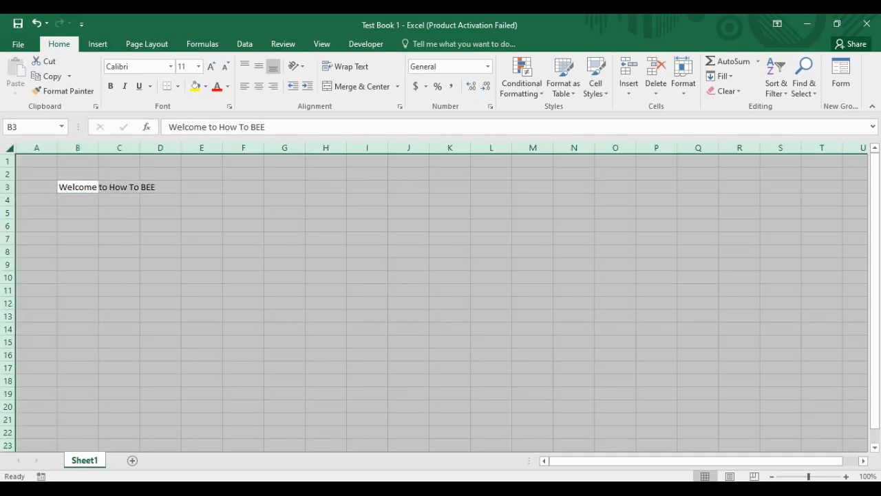
left_click(78, 187)
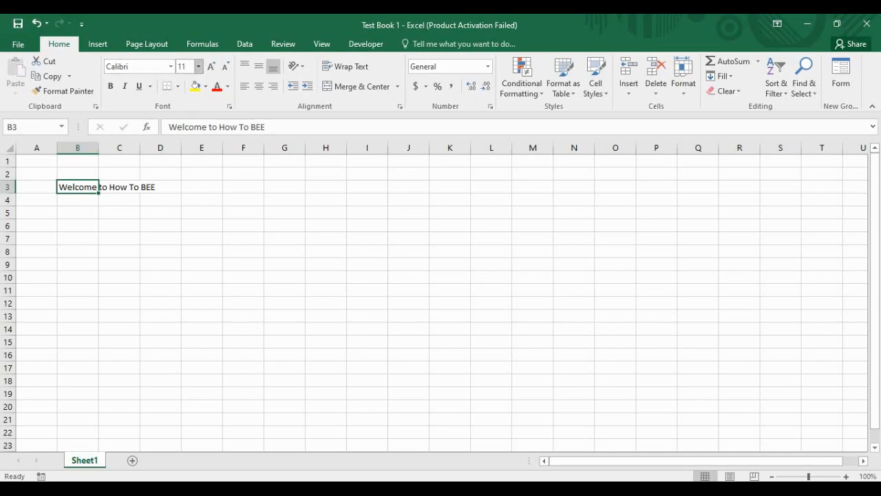
left_click(211, 66)
left_click(211, 66)
left_click(211, 66)
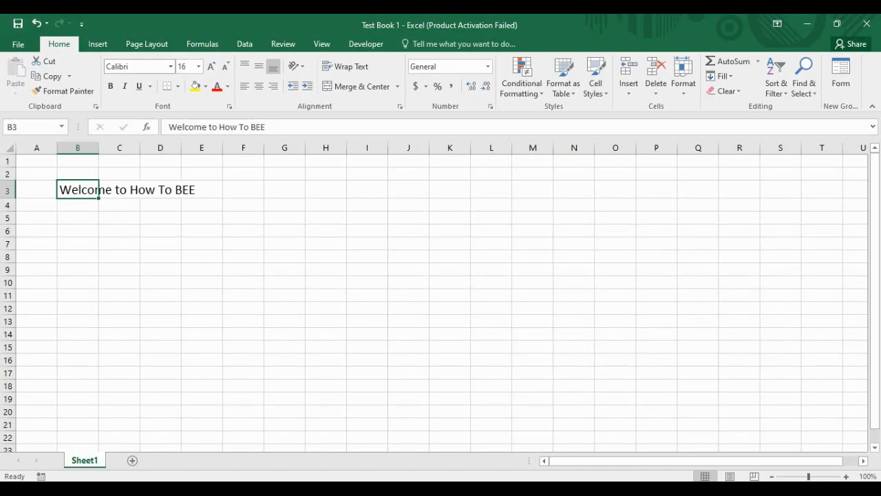
Step: Change the B3 title font from Calibri to Copperplate Gothic Bold
left_click(171, 66)
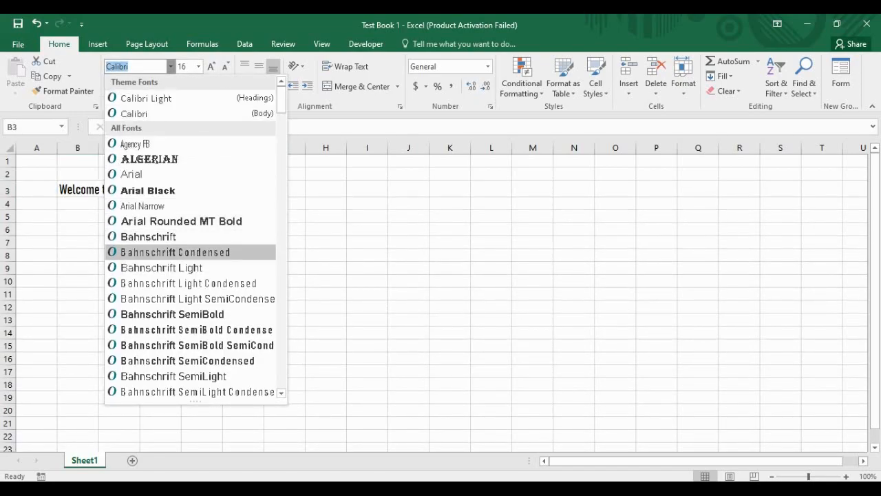
scroll(179, 275, "down", 10)
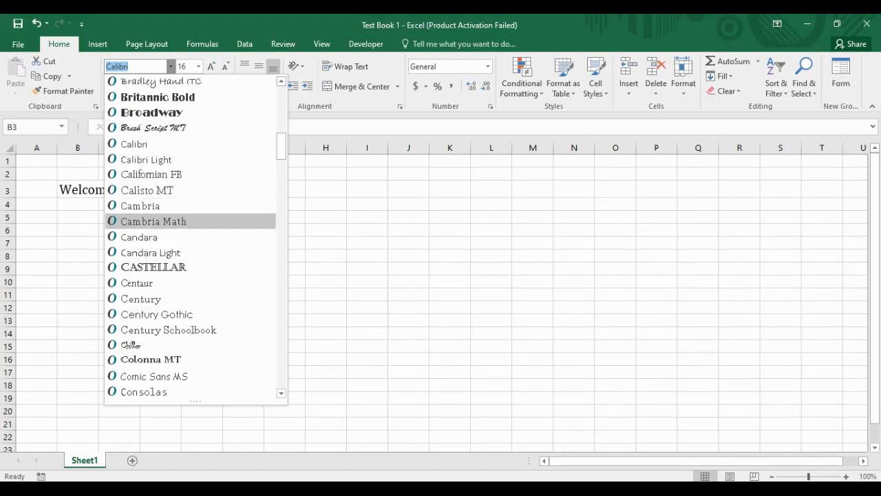
scroll(193, 283, "down", 3)
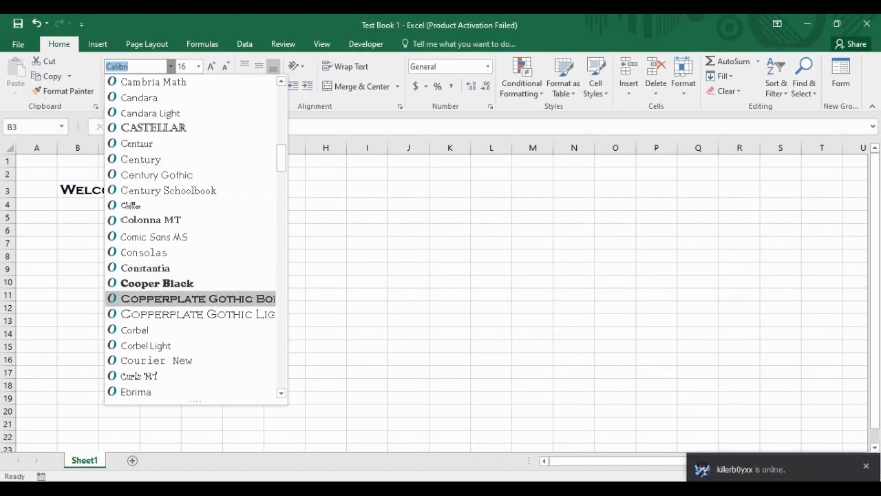
left_click(193, 298)
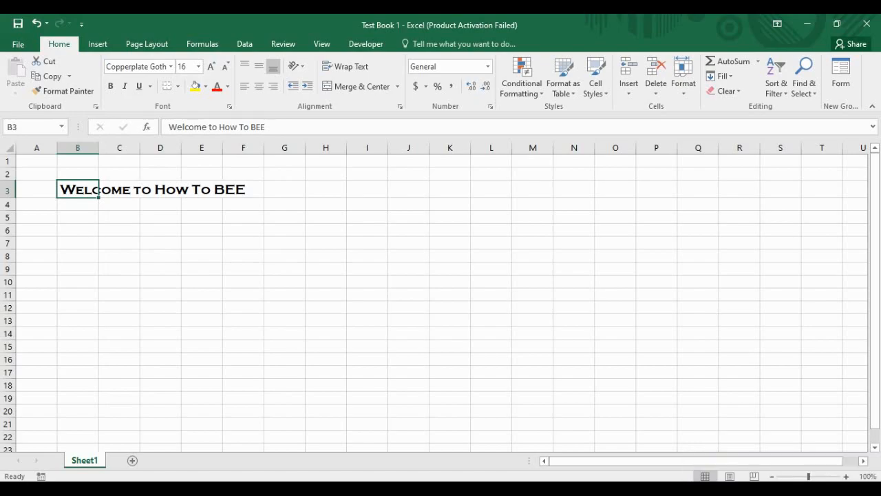
left_click(119, 189)
Step: Auto-fit column B to the width of the B3 title
left_click(78, 190)
double_click(98, 148)
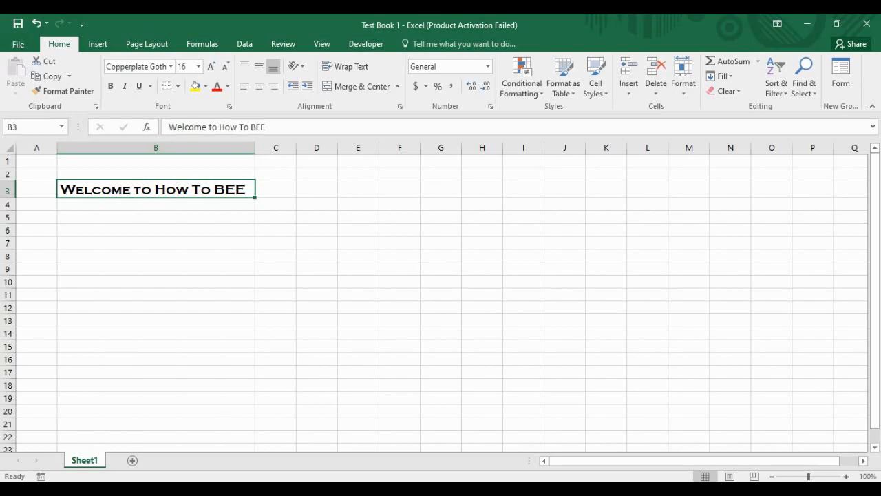
left_click(275, 190)
left_click(275, 243)
Step: Enter 'Subscribe To The Channel' in C6 and 'Wait For More' in G7
left_click(276, 230)
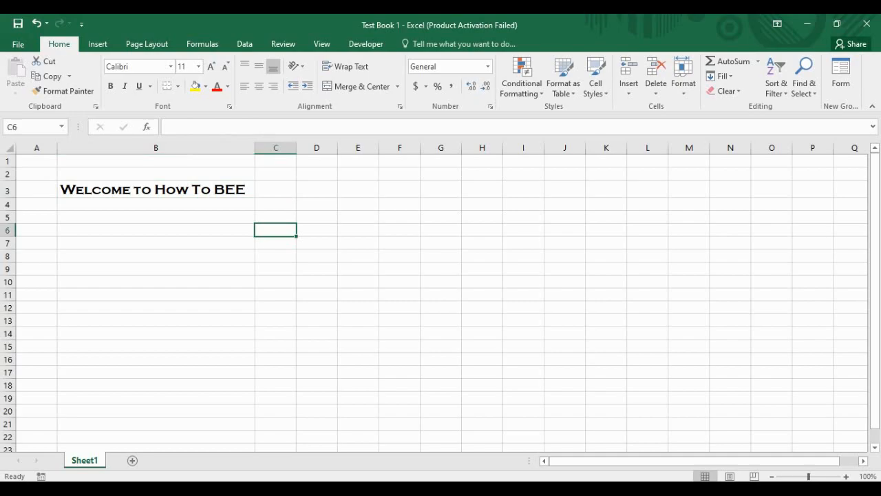
type("S")
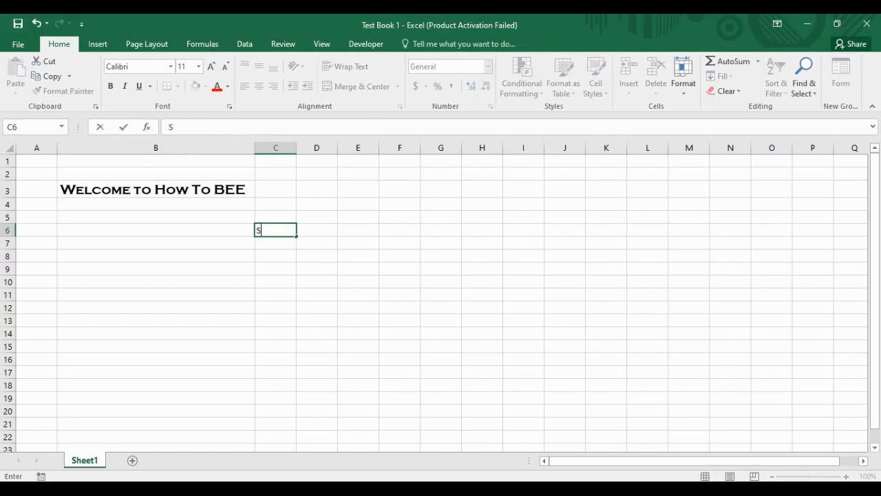
type("ubscribe t")
key("BackSpace")
type("Top")
key("BackSpace")
key("BackSpace")
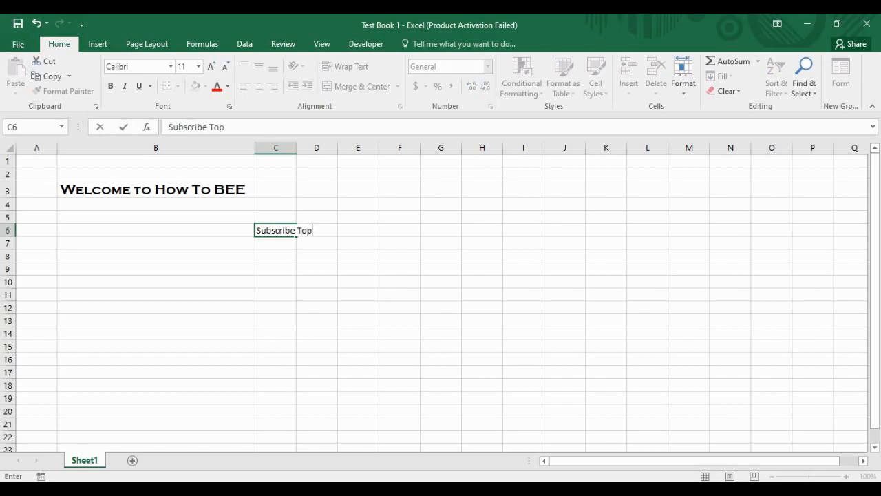
type("The Channel")
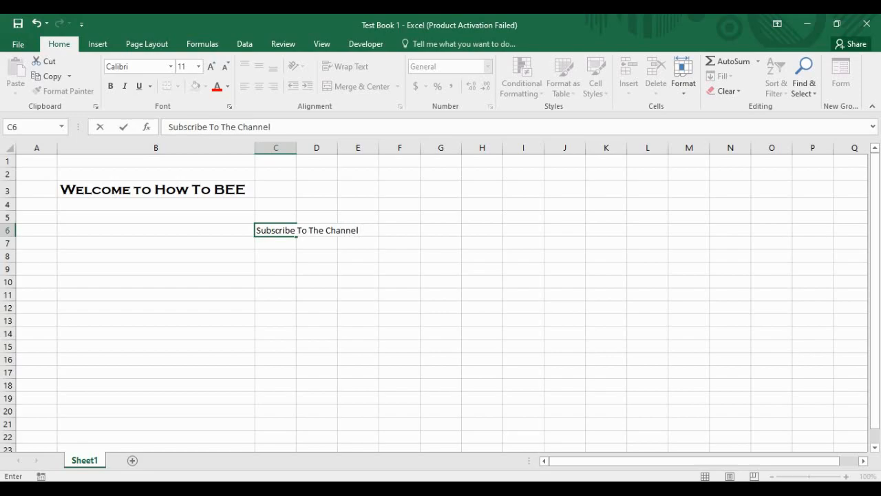
key("Return")
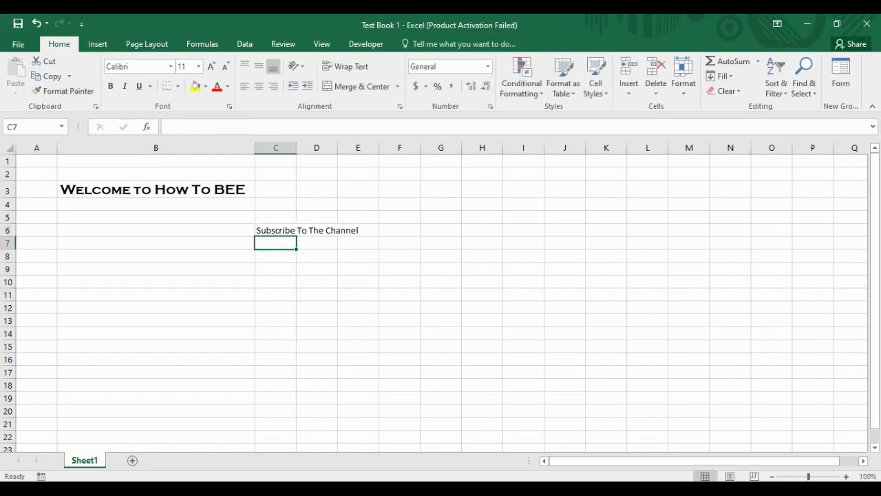
left_click(441, 243)
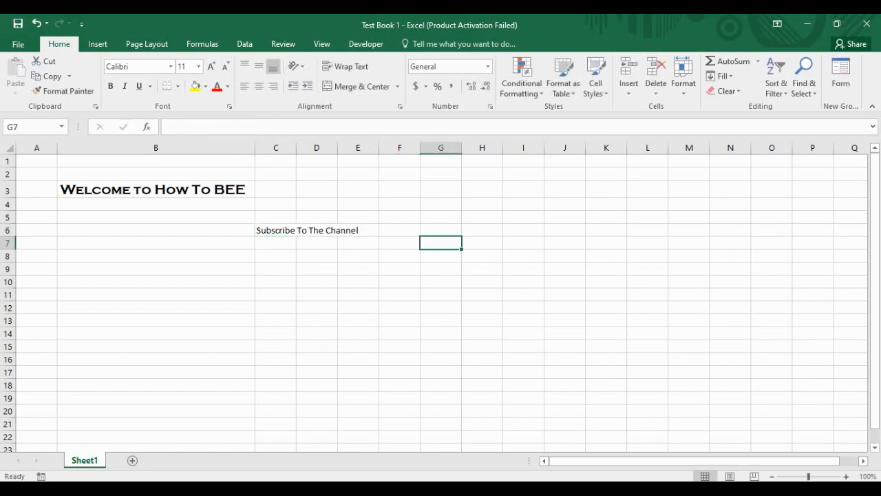
type("Wait")
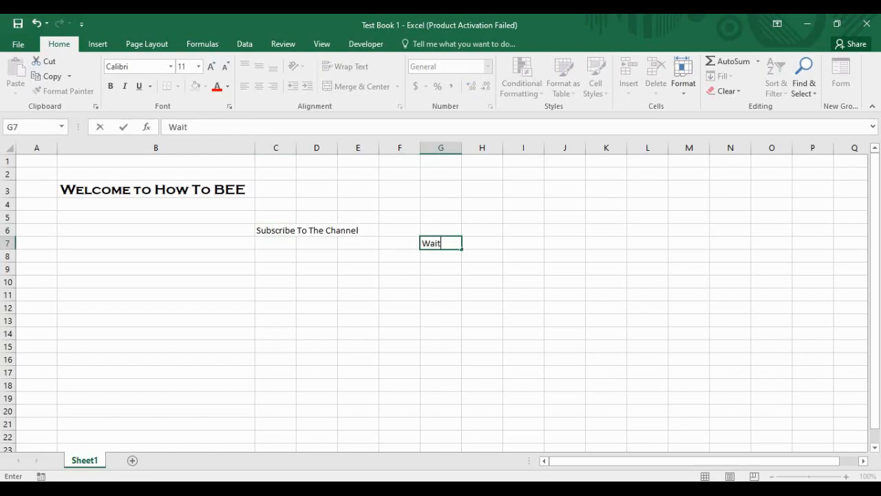
type(" For More")
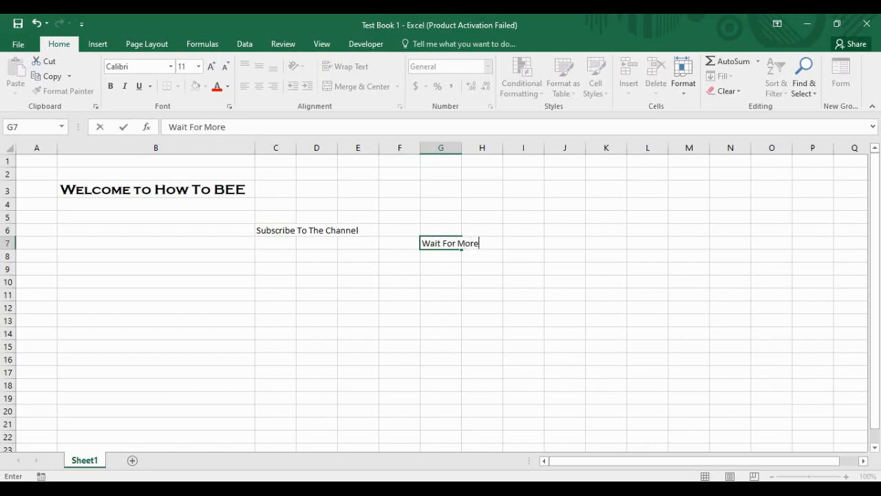
key("Return")
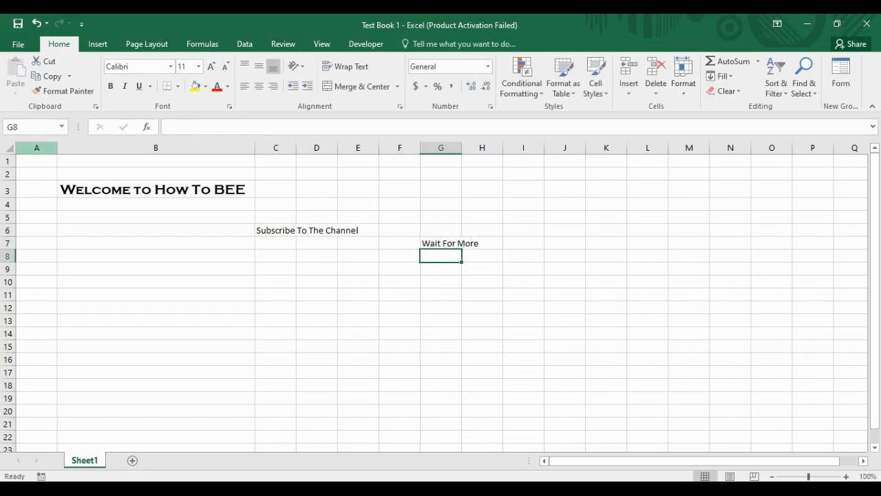
left_click(9, 148)
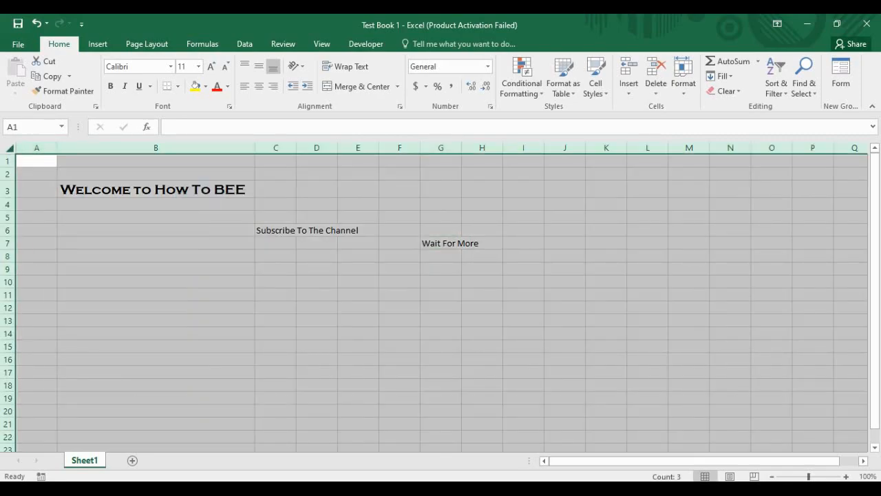
double_click(57, 148)
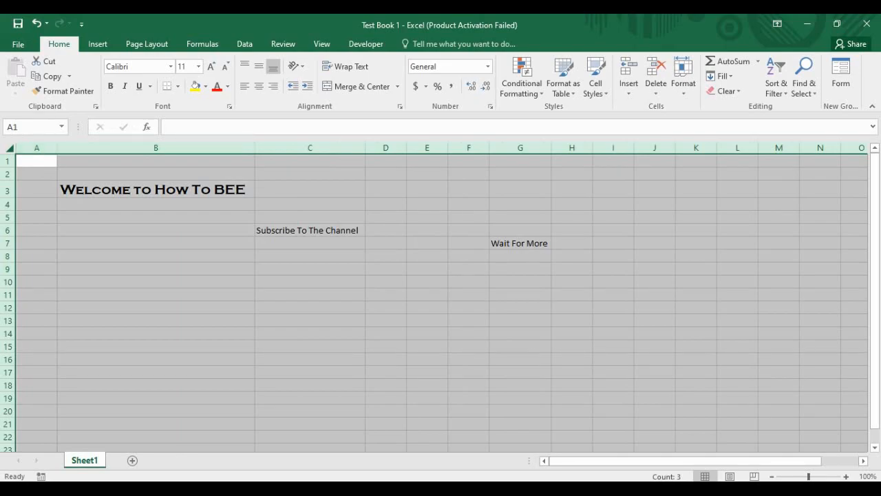
left_click(155, 217)
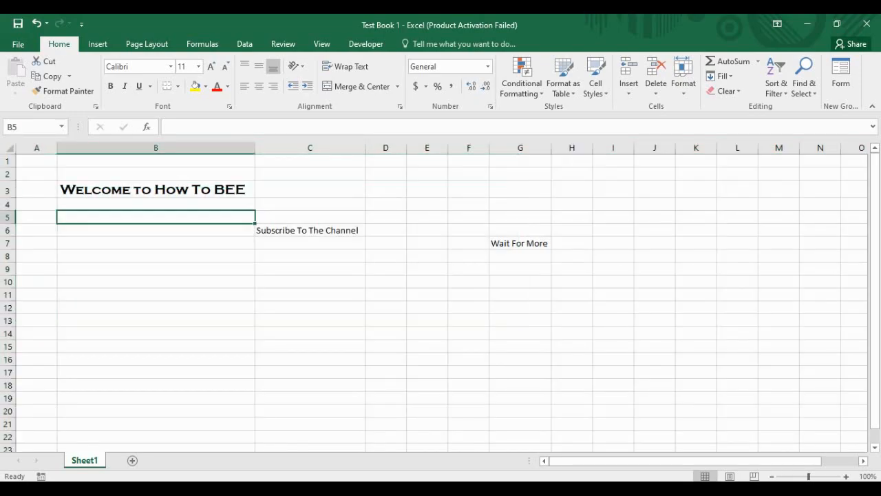
left_click(155, 189)
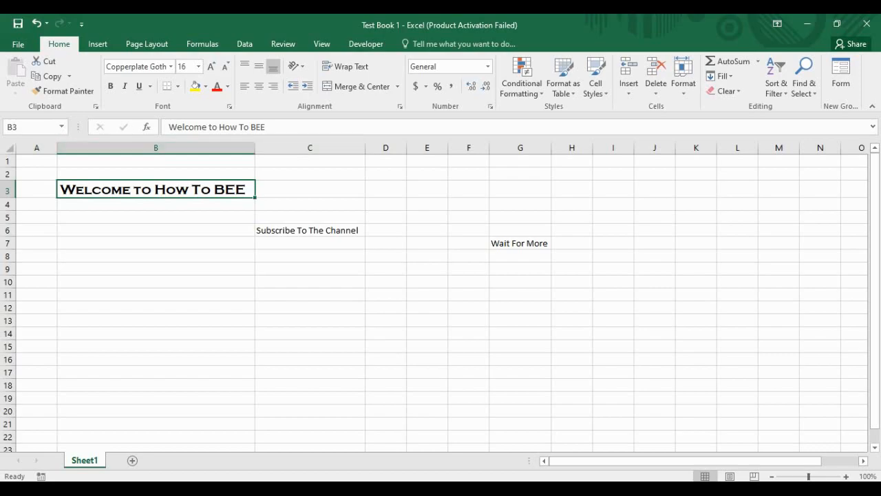
left_click(310, 230)
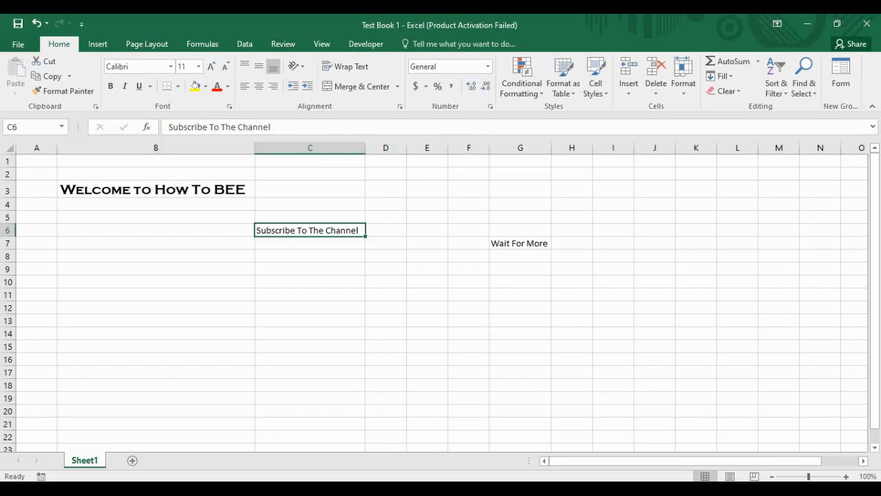
left_click(521, 217)
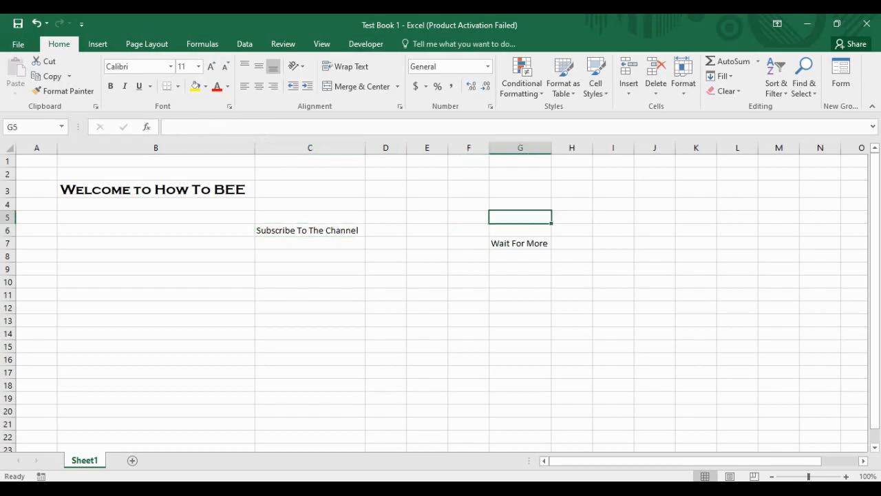
left_click(521, 243)
left_click(310, 243)
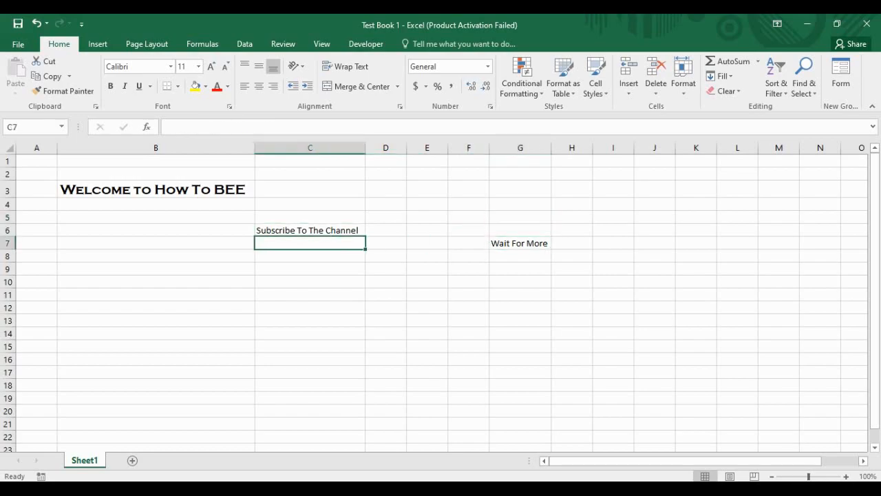
left_click(310, 230)
left_click(310, 269)
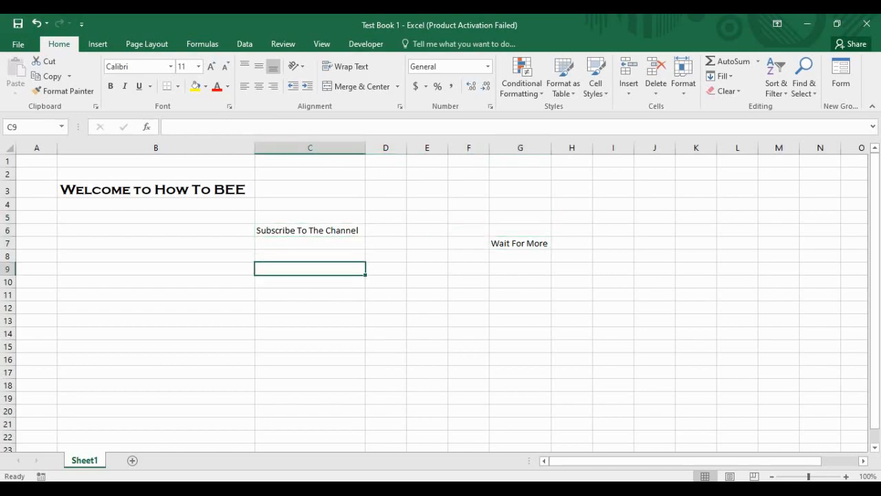
left_click(155, 217)
left_click(10, 148)
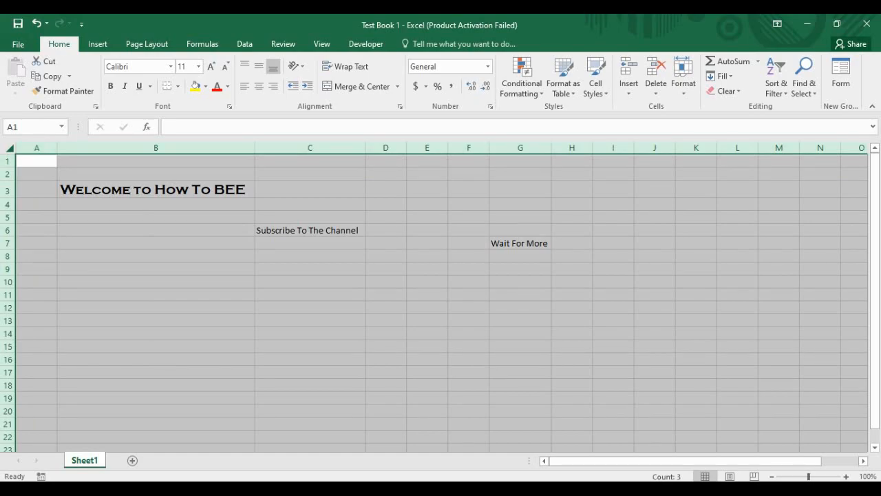
left_click(385, 256)
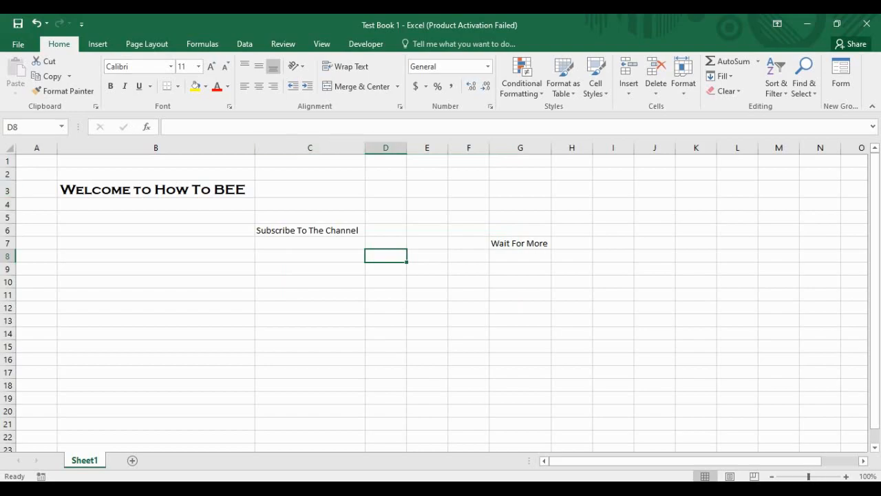
left_click(310, 230)
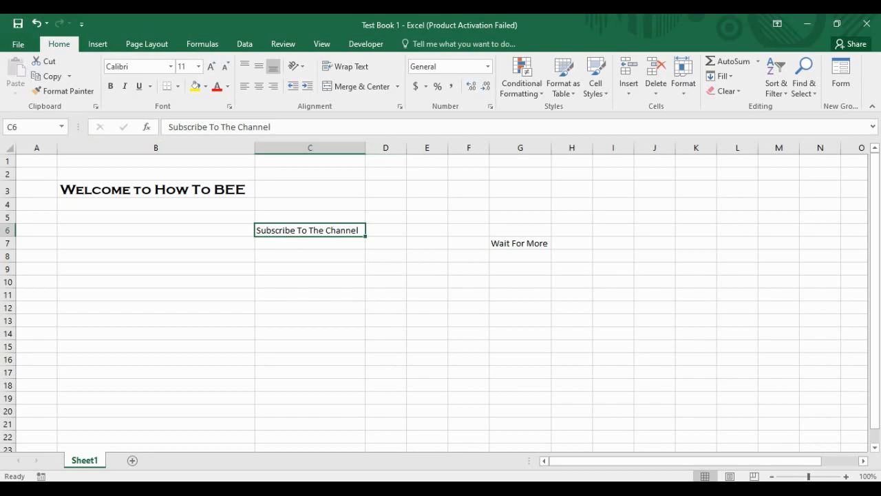
left_click(155, 174)
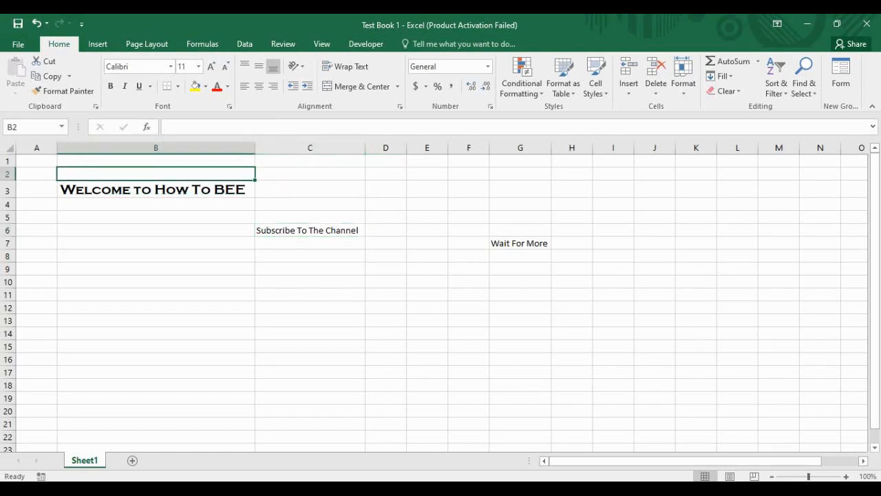
left_click(309, 231)
left_click(156, 189)
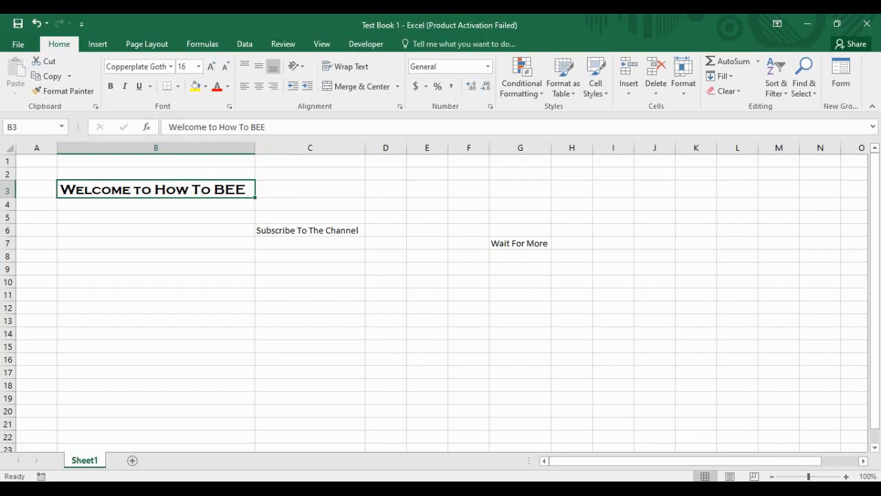
left_click(310, 231)
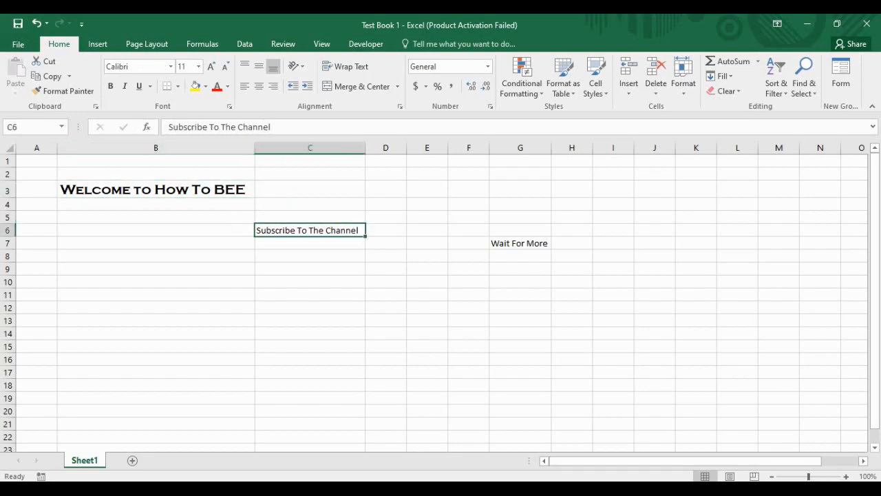
Step: Make the C6 text bold, italic and double-underlined
left_click(110, 86)
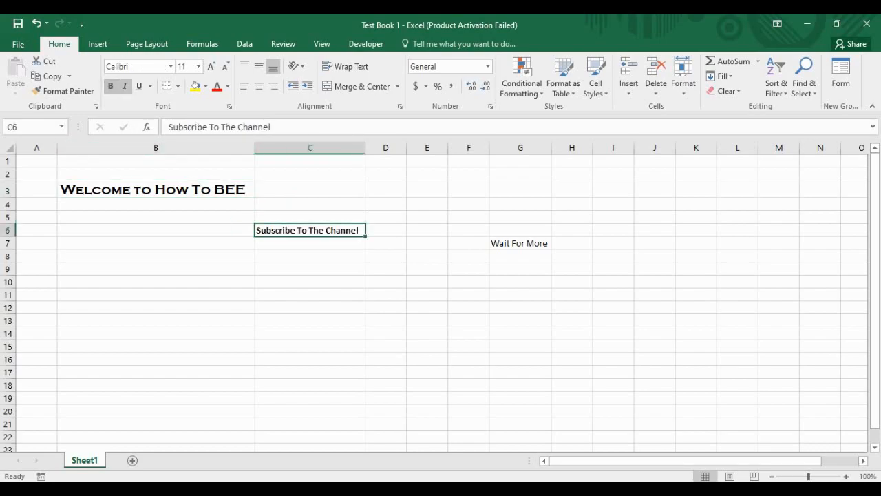
left_click(124, 86)
left_click(138, 86)
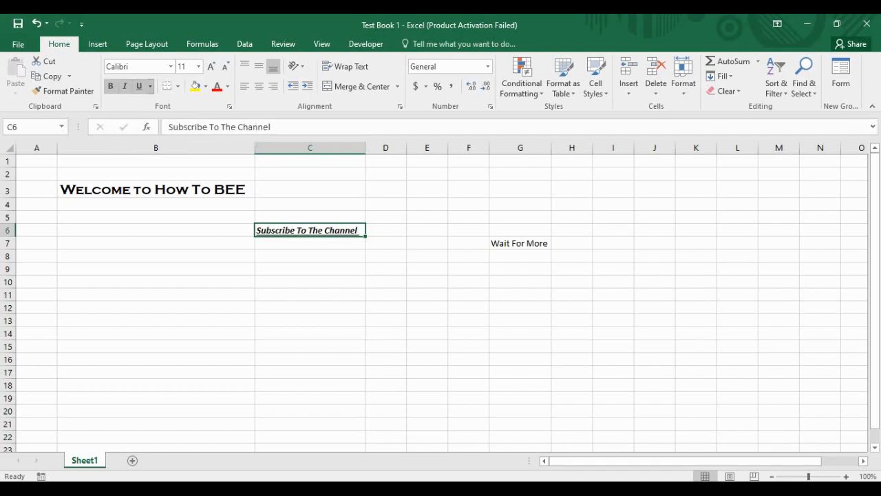
left_click(150, 86)
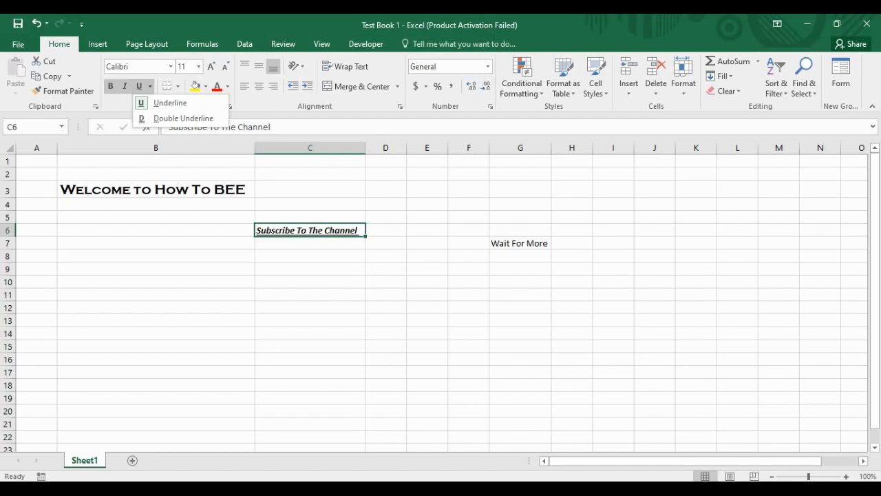
left_click(183, 118)
left_click(310, 295)
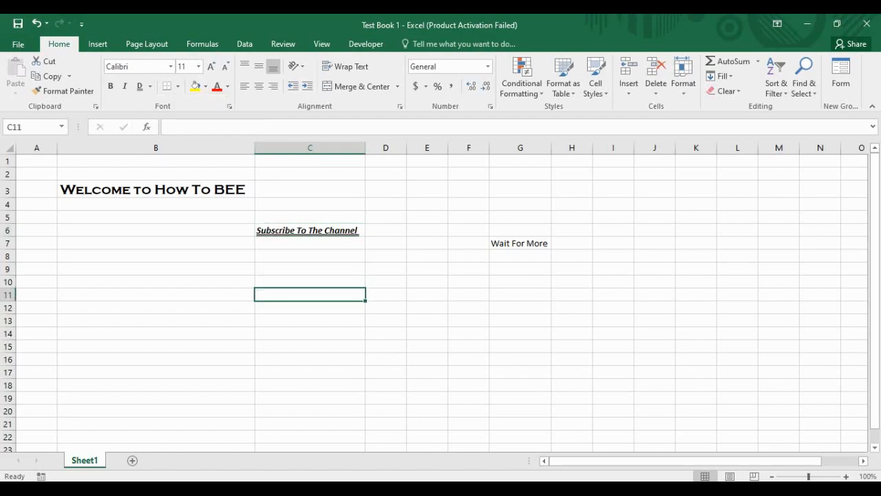
left_click(310, 231)
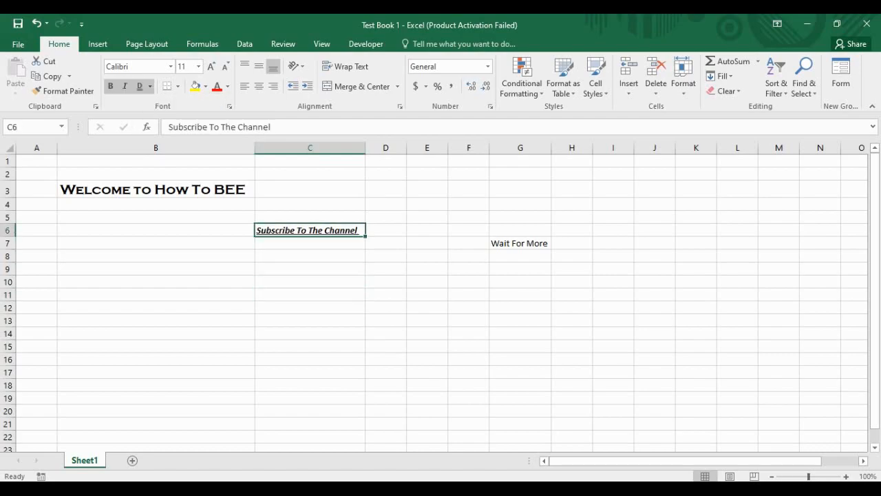
Step: Enlarge the Subscribe text to 18 pt and auto-fit column C
left_click(211, 66)
left_click(211, 66)
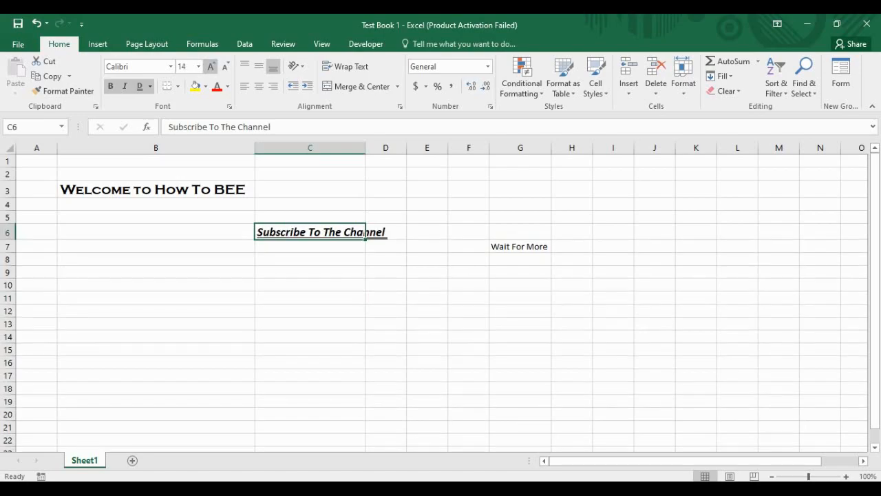
left_click(211, 66)
left_click(211, 67)
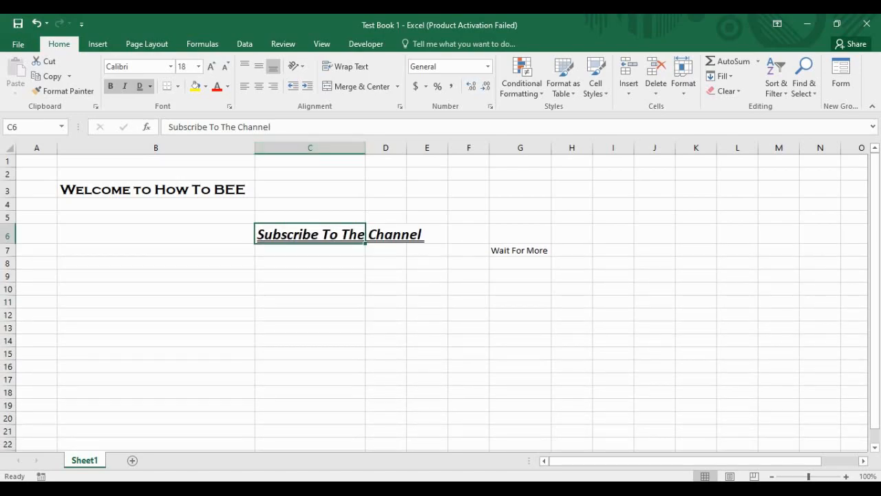
double_click(365, 147)
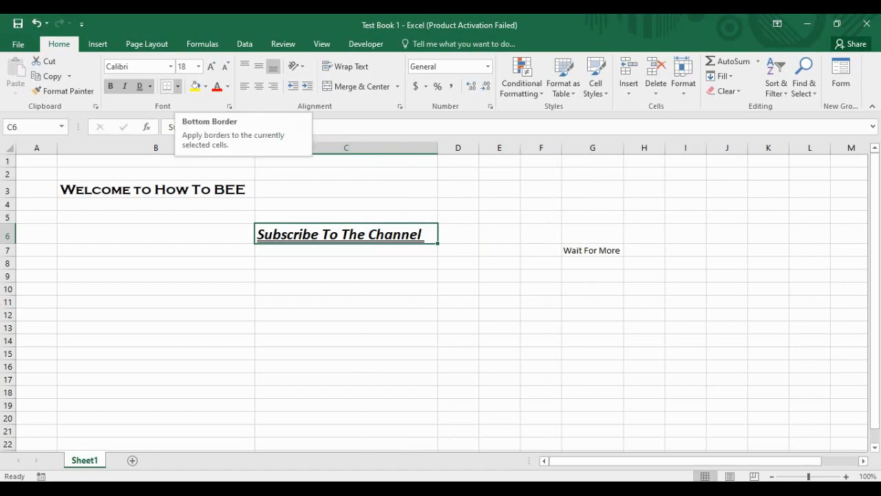
Step: Give the Subscribe To The Channel cell a light gold fill
left_click(178, 86)
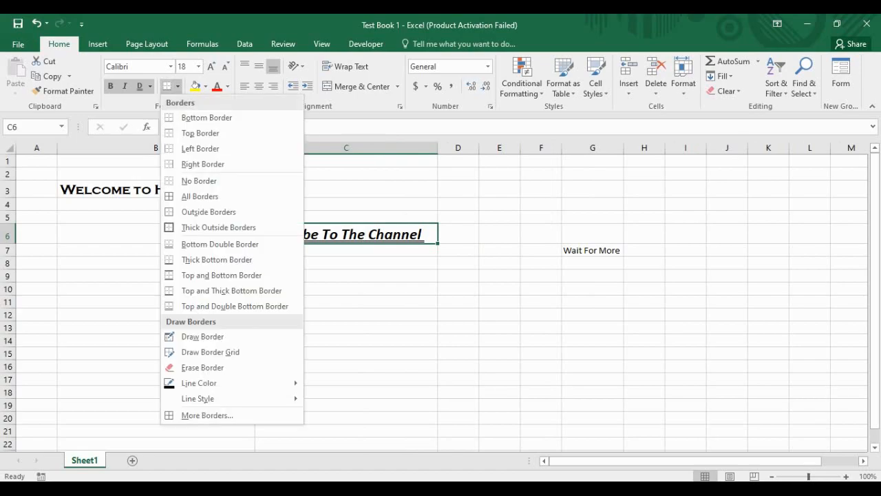
left_click(178, 87)
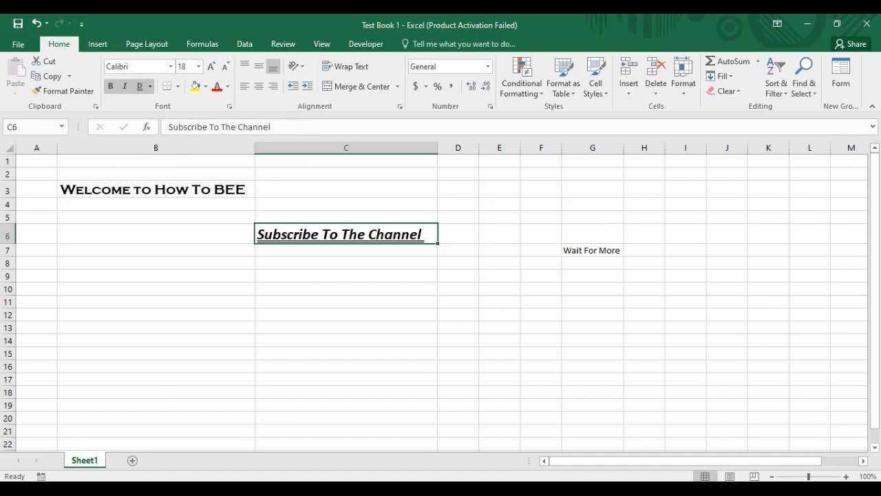
left_click(206, 86)
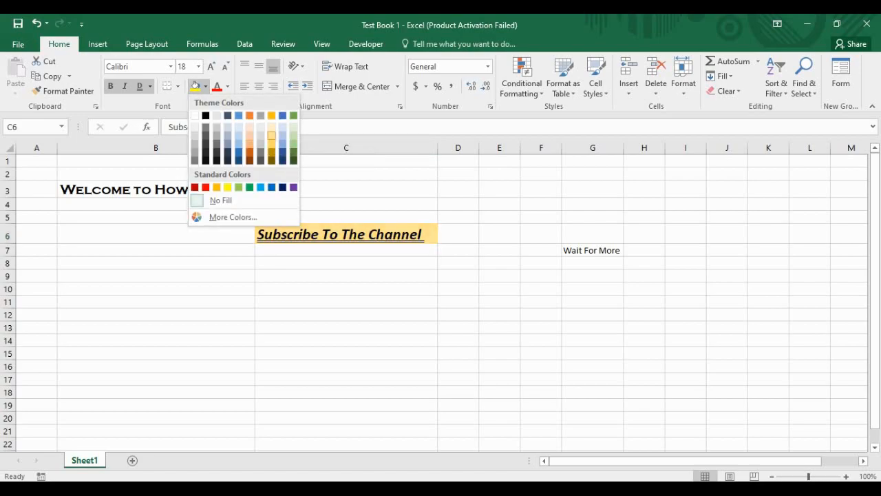
left_click(271, 136)
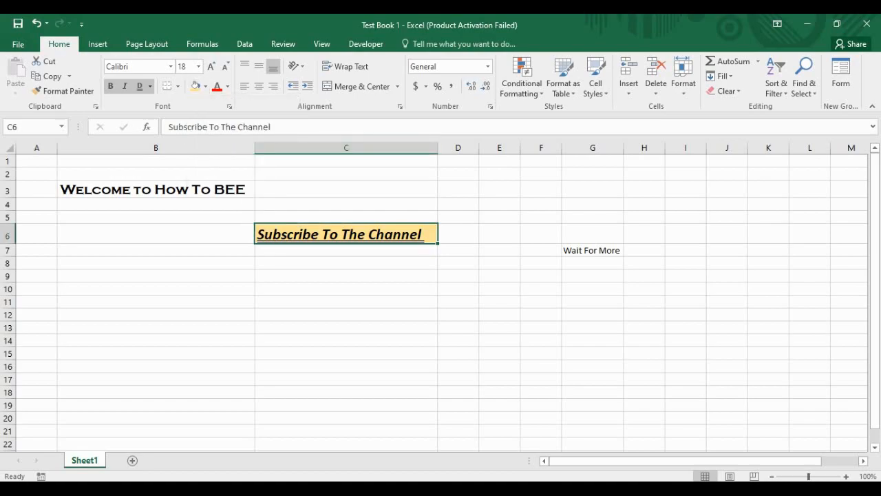
key("Down")
key("Down")
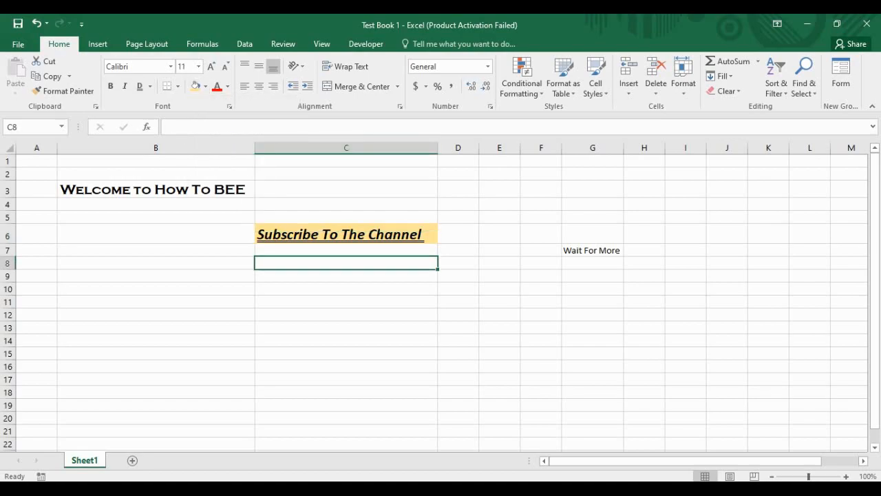
Step: Fill the 'Wait For More' cell G7 green and make its text white
left_click(592, 250)
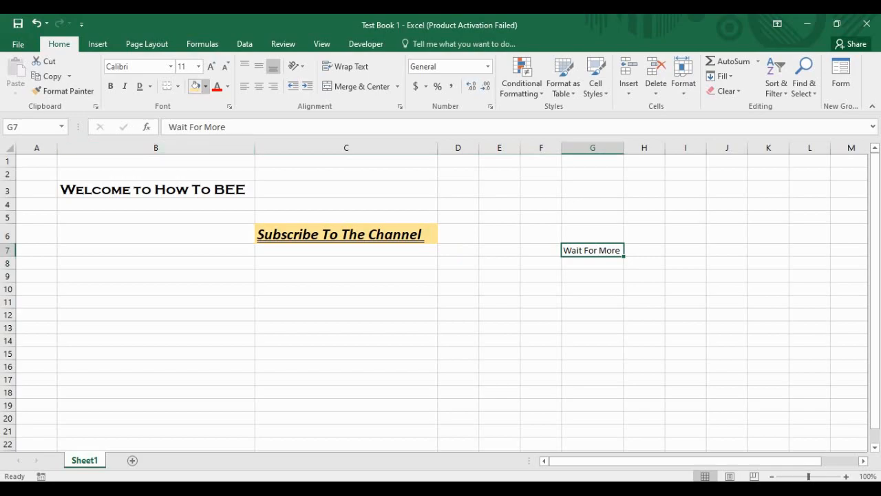
left_click(206, 86)
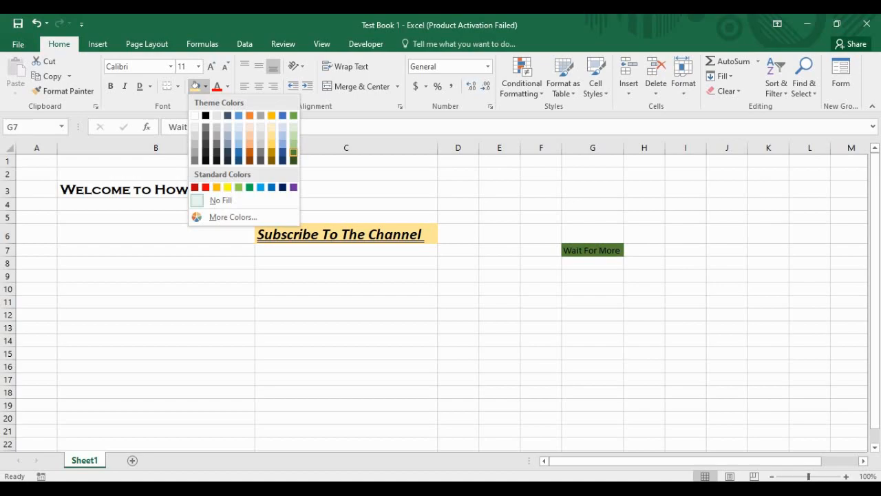
left_click(293, 152)
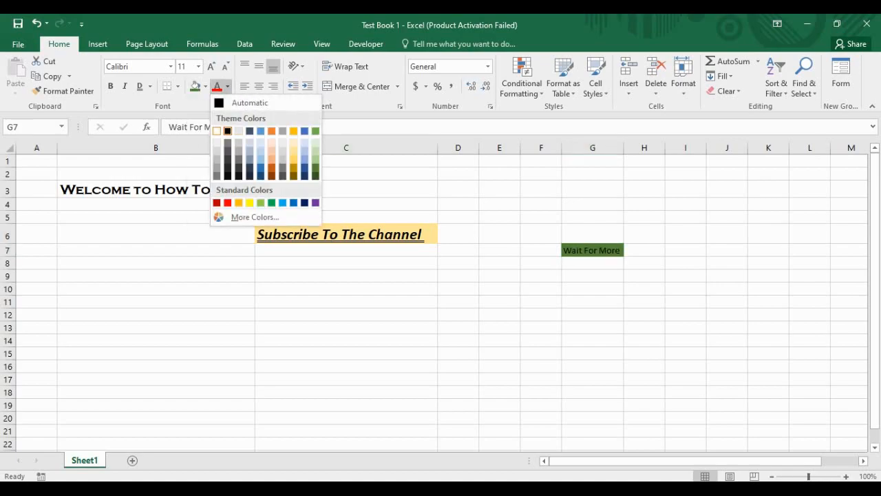
left_click(217, 131)
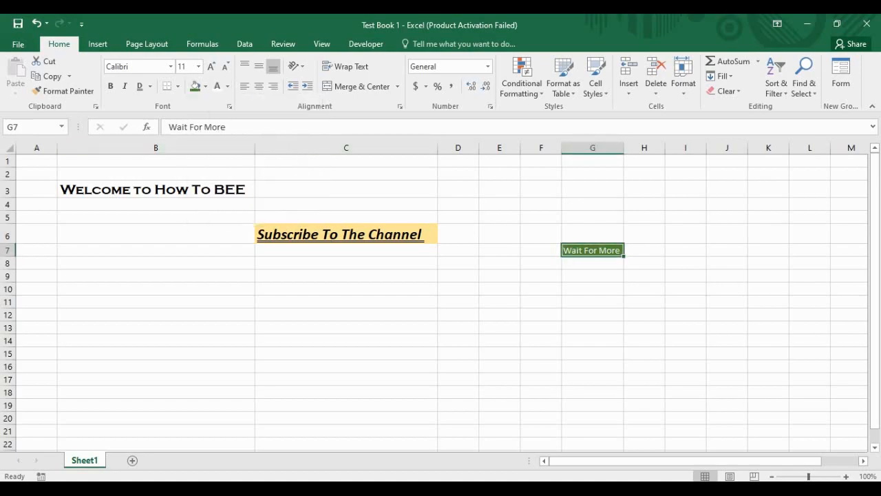
Step: Set the Wait For More text in Arial Black and auto-fit column G
left_click(171, 66)
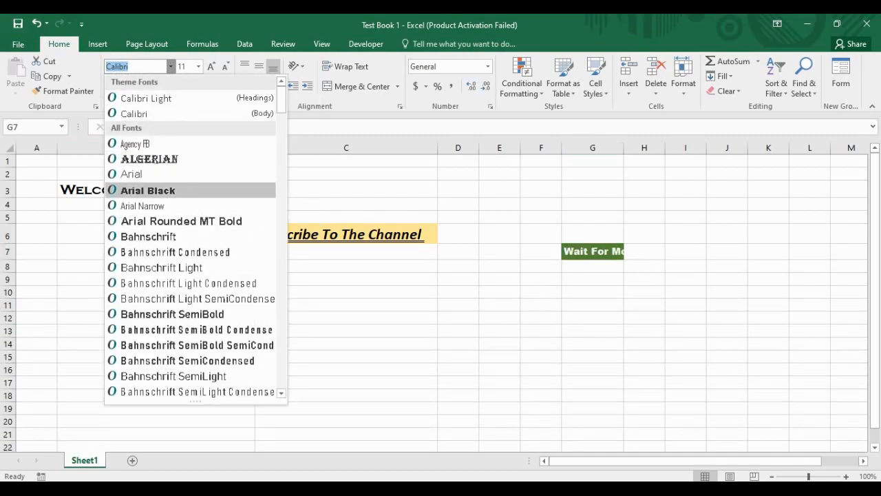
left_click(148, 191)
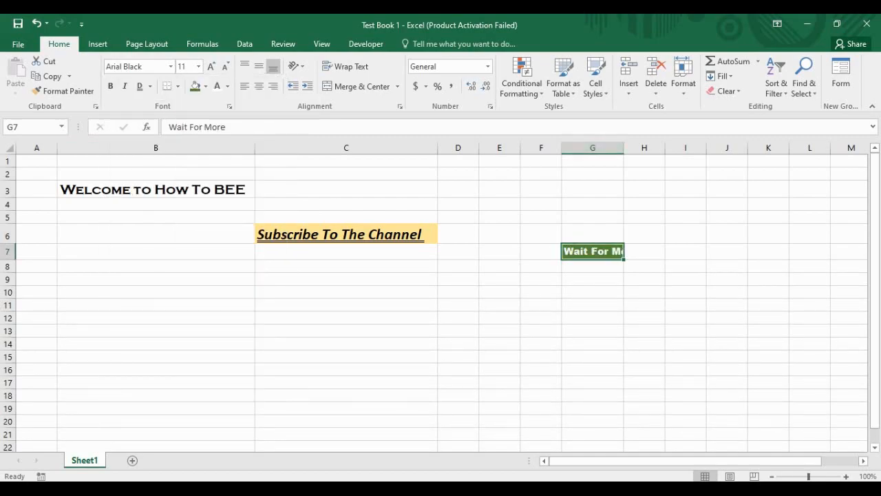
double_click(624, 148)
Step: Move around the sheet, ending on empty cell D9
left_click(603, 279)
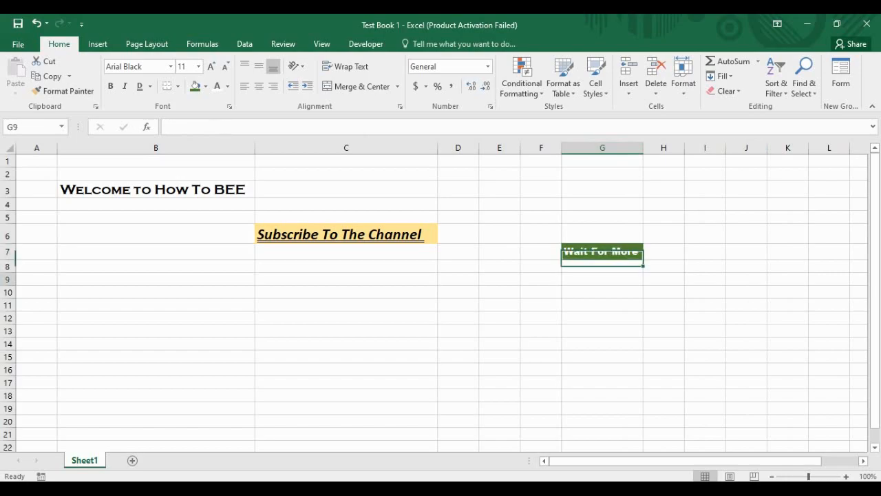
key("Left")
key("Left")
key("Left")
key("Left")
key("Left")
key("Up")
key("Up")
key("Up")
key("Up")
key("Up")
key("Up")
key("Up")
key("Down")
key("Right")
key("Down")
key("Down")
key("Down")
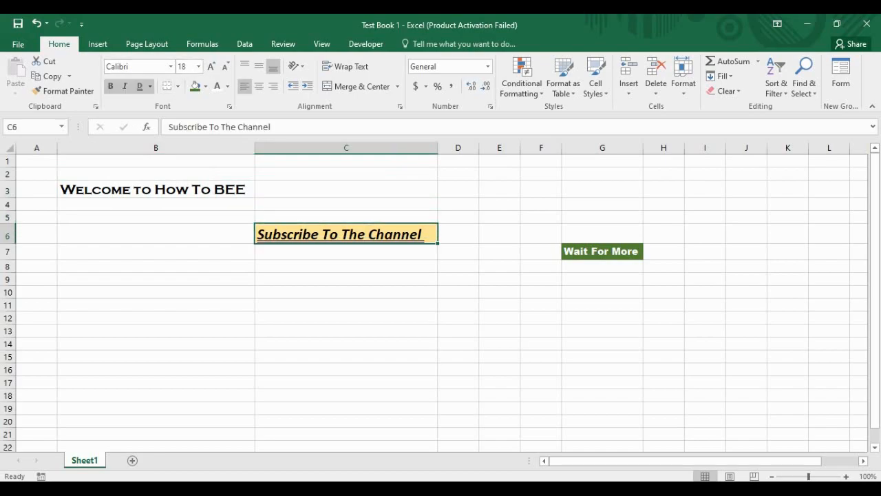
left_click(603, 252)
left_click(346, 279)
left_click(157, 252)
left_click(347, 305)
left_click(346, 292)
left_click(458, 280)
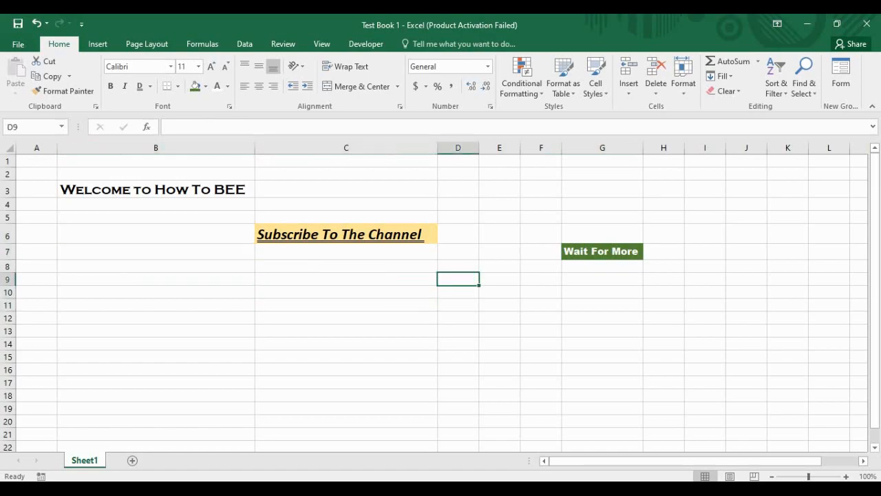
Step: Open Format Cells for D9, move it aside, and view Currency with 2 decimals and $
left_click(229, 106)
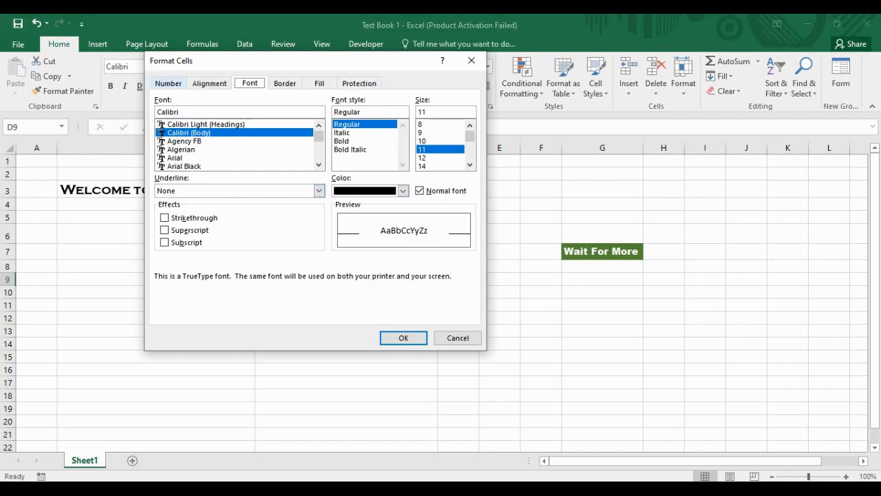
left_click(168, 83)
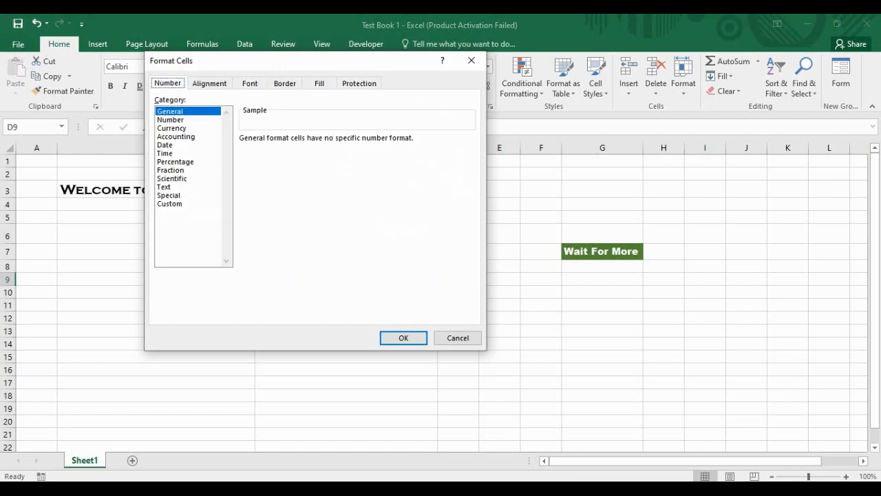
left_click_drag(275, 60, 580, 79)
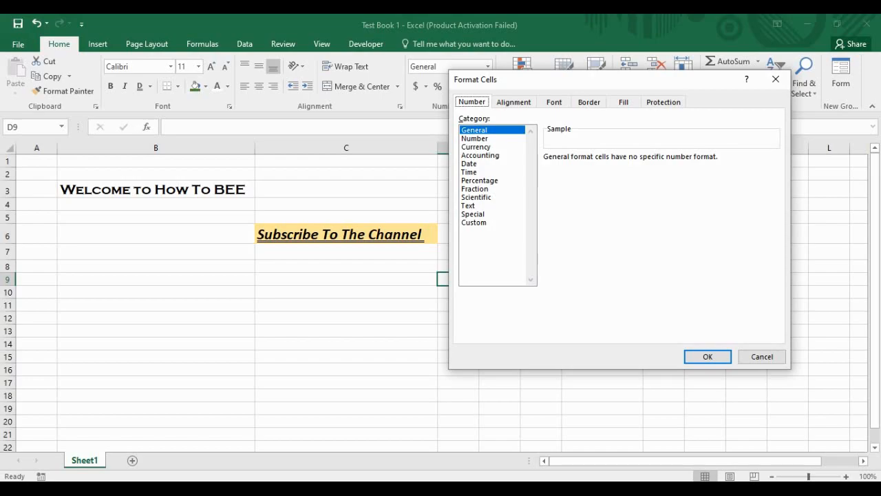
left_click(475, 138)
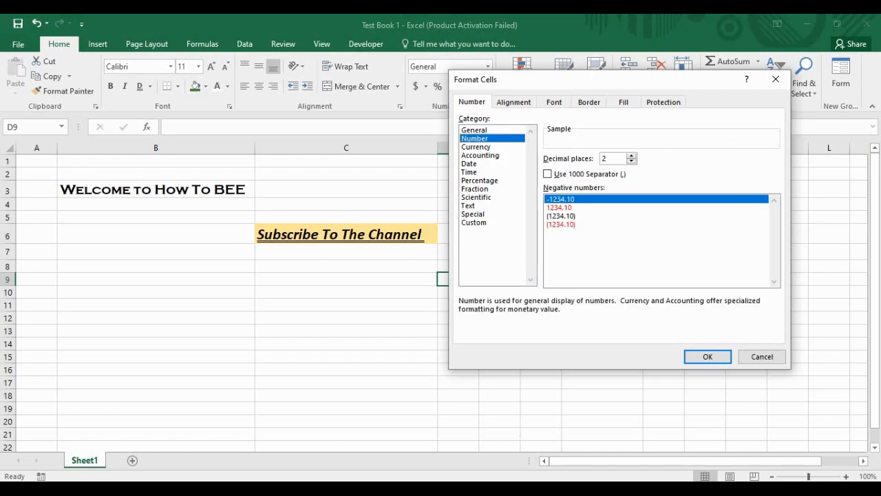
left_click(476, 147)
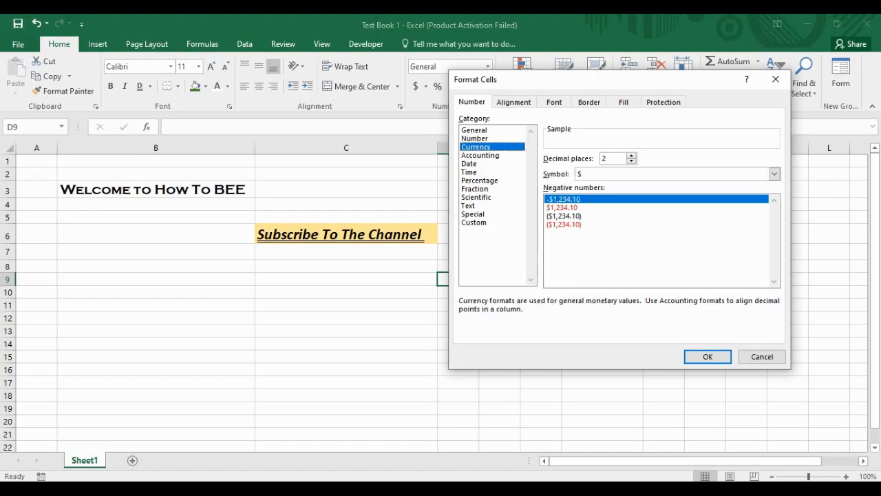
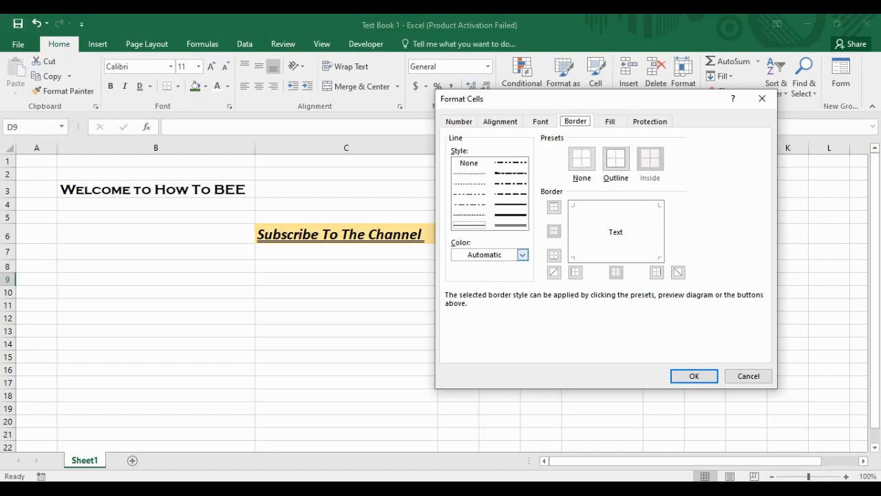
Step: Check the Border Color choices, leave it at Automatic, and switch to the Fill settings
left_click(523, 255)
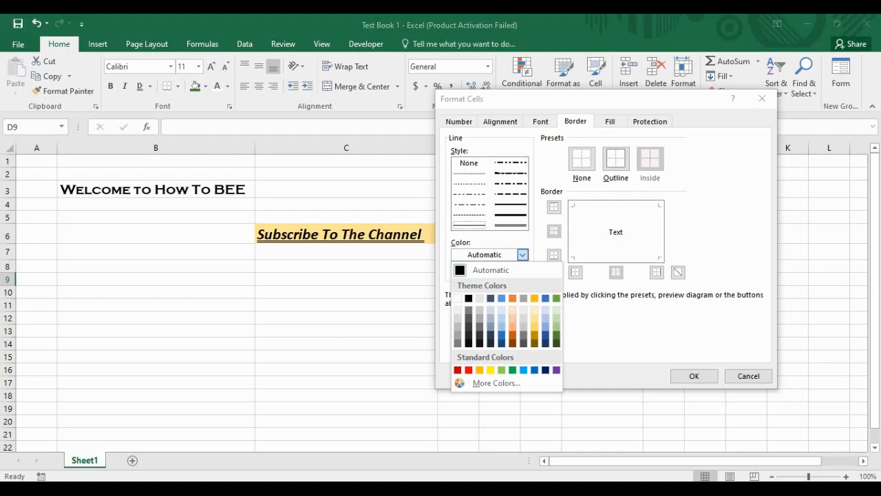
left_click(522, 255)
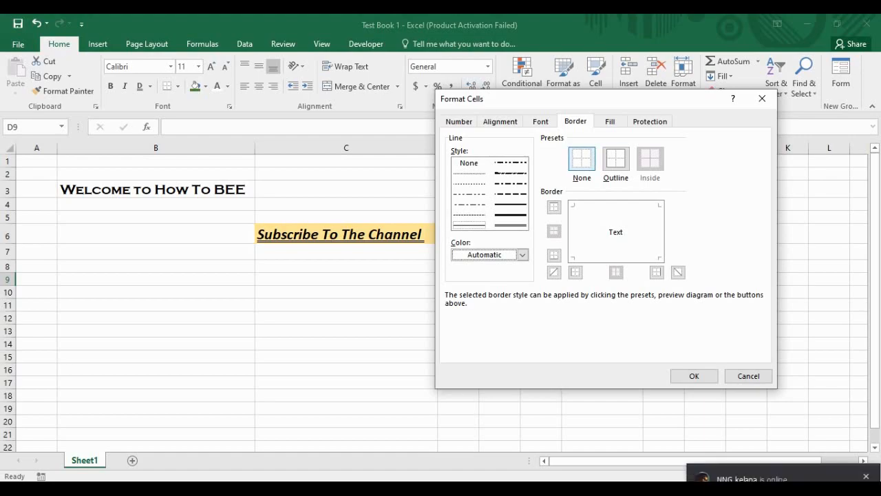
left_click(610, 121)
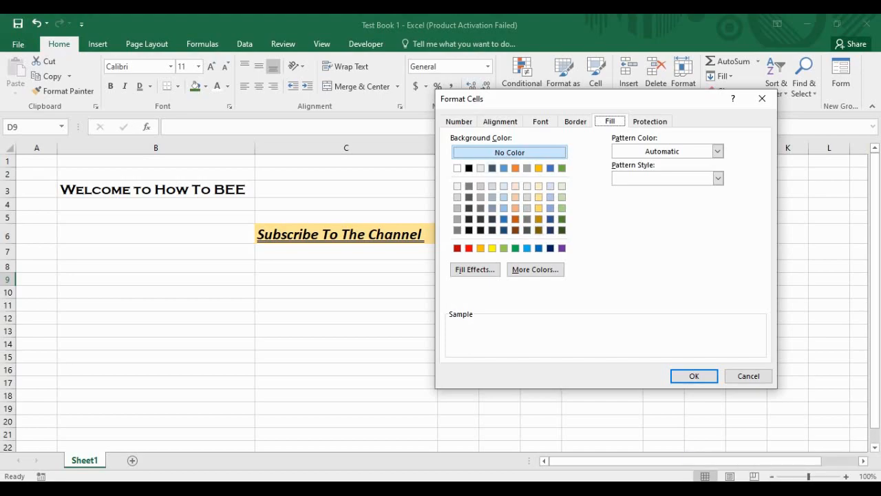
Step: Shift the Format Cells dialog left, review Pattern Color without changing it, then view Protection
left_click_drag(593, 99, 519, 98)
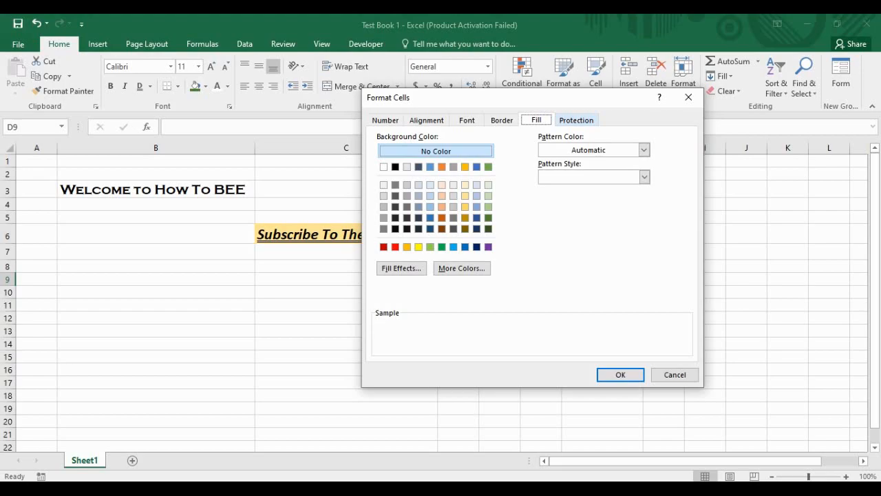
left_click(644, 150)
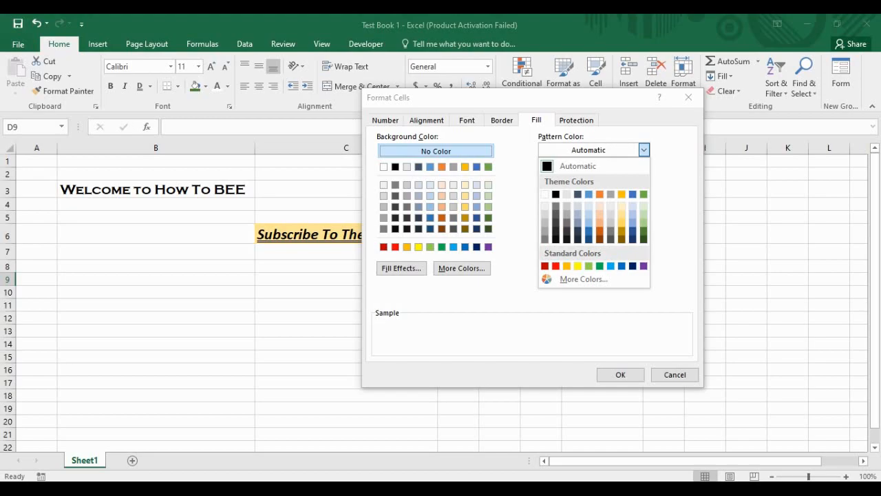
key("Escape")
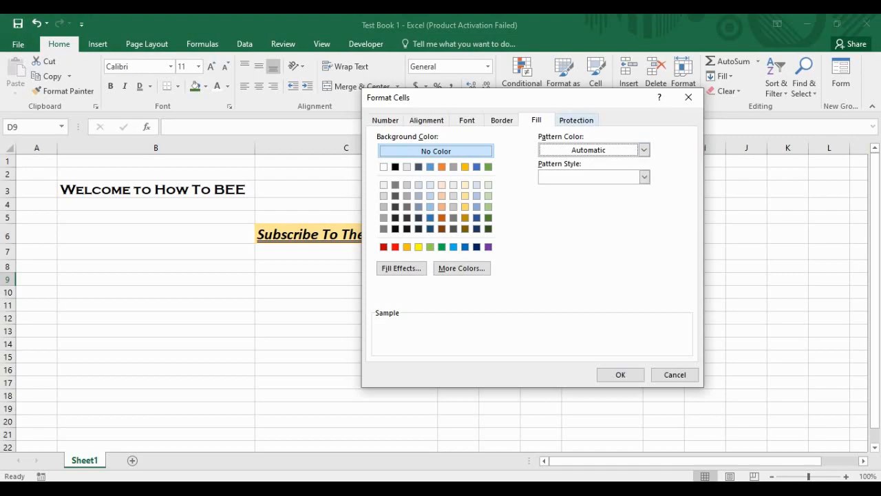
left_click(577, 120)
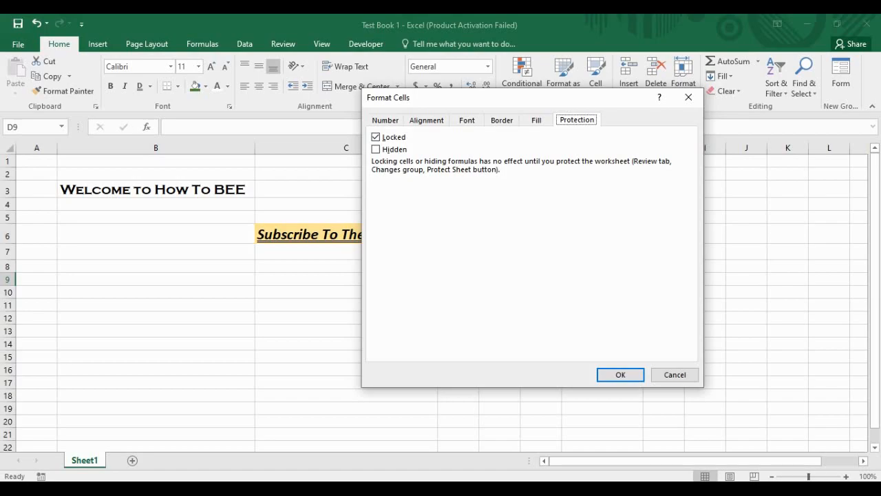
Step: Toggle the Locked option, then cancel the Format Cells dialog without applying changes
left_click(376, 137)
left_click_drag(441, 98, 135, 82)
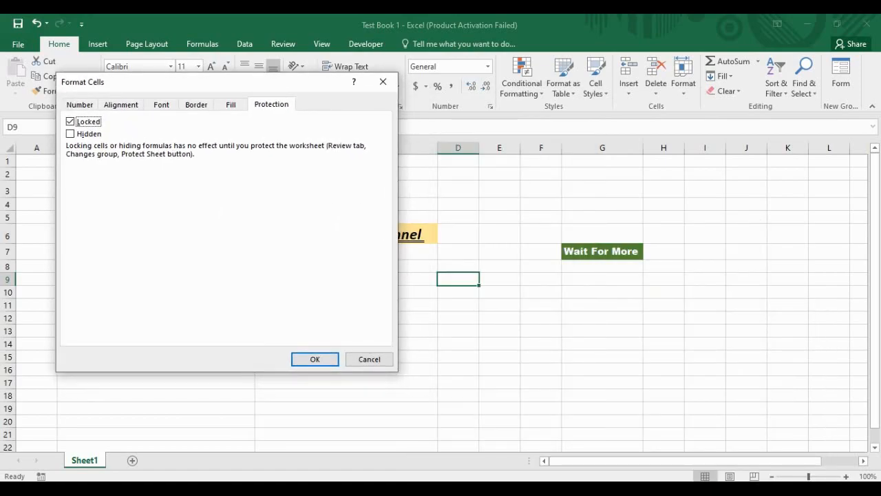
left_click(369, 360)
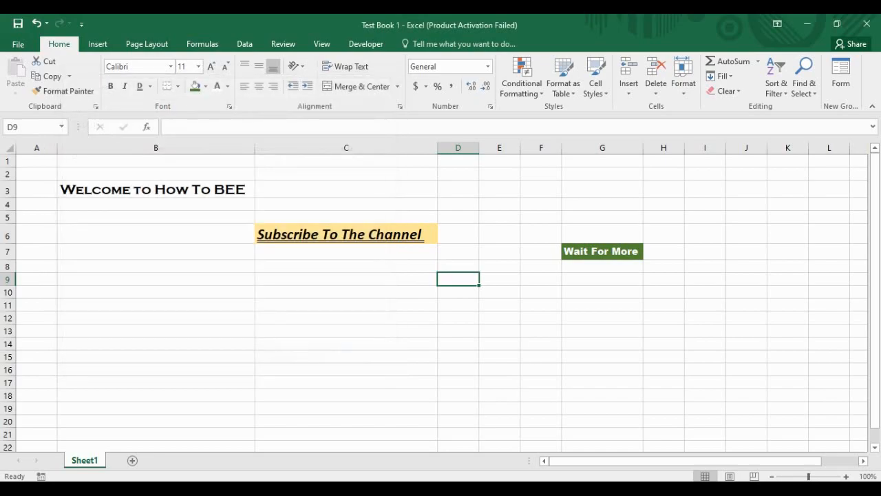
Step: Unlock the Wait For More cell G7 through its Protection settings
left_click(603, 252)
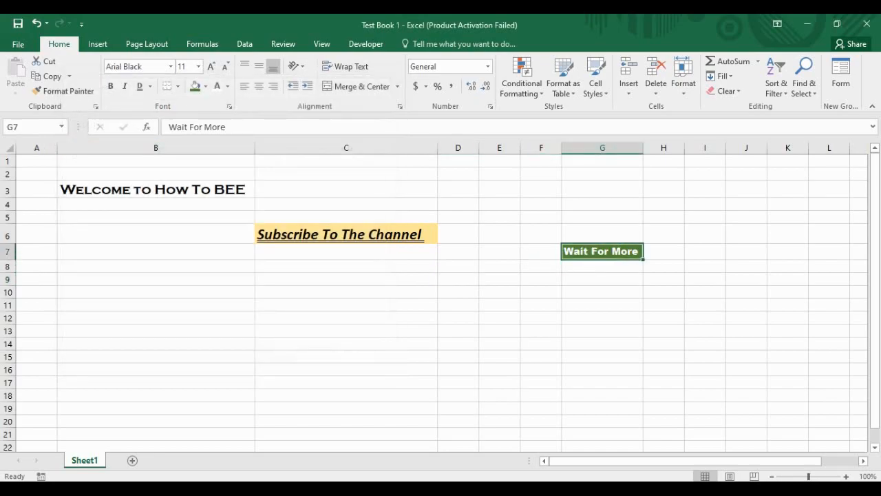
left_click(230, 106)
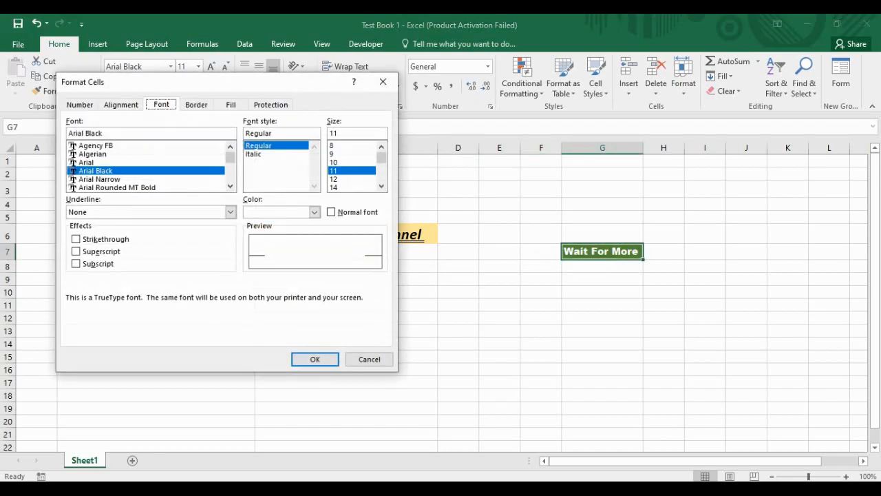
left_click(271, 104)
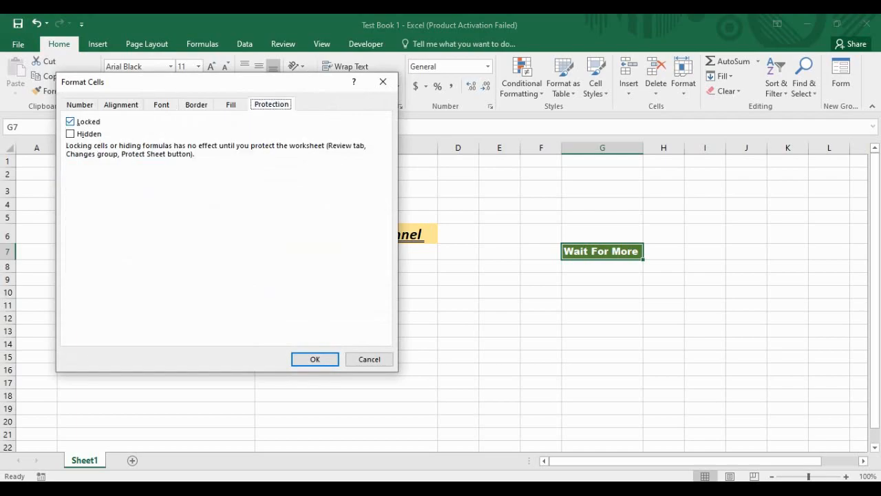
left_click(71, 122)
left_click(315, 359)
left_click(603, 305)
left_click(603, 252)
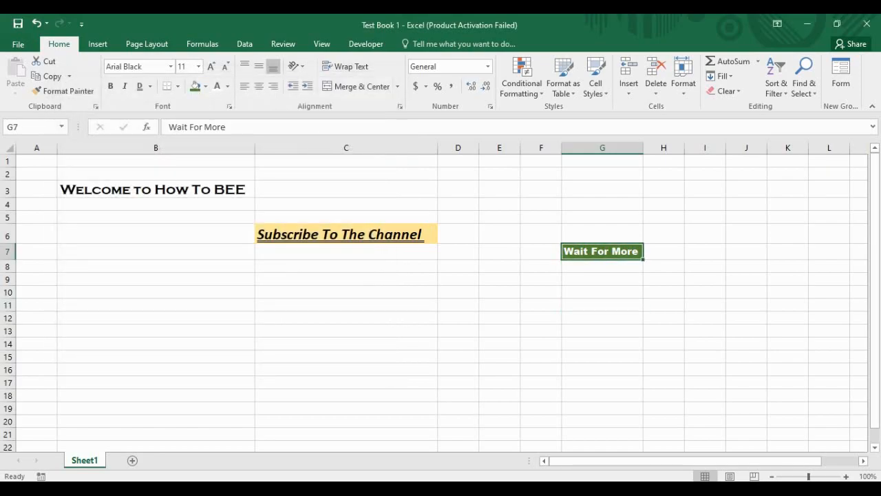
left_click(727, 91)
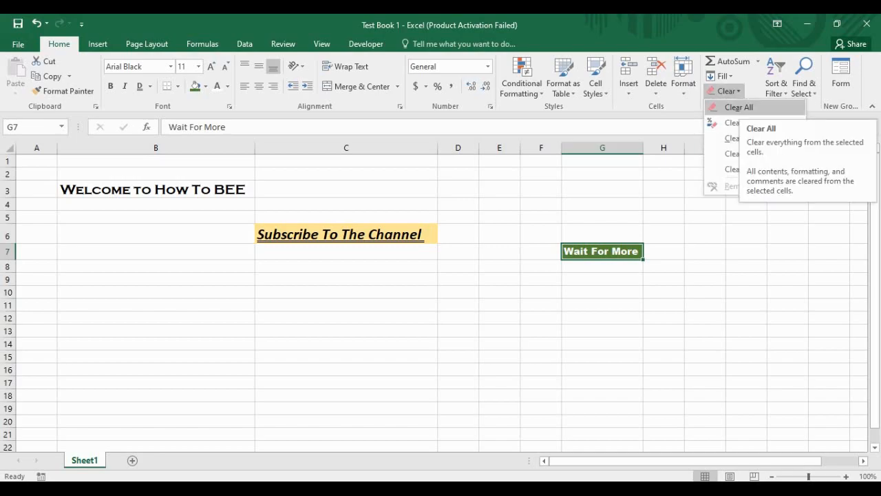
Step: Clear All on G7, undo it to restore Wait For More, then click around nearby cells
left_click(736, 108)
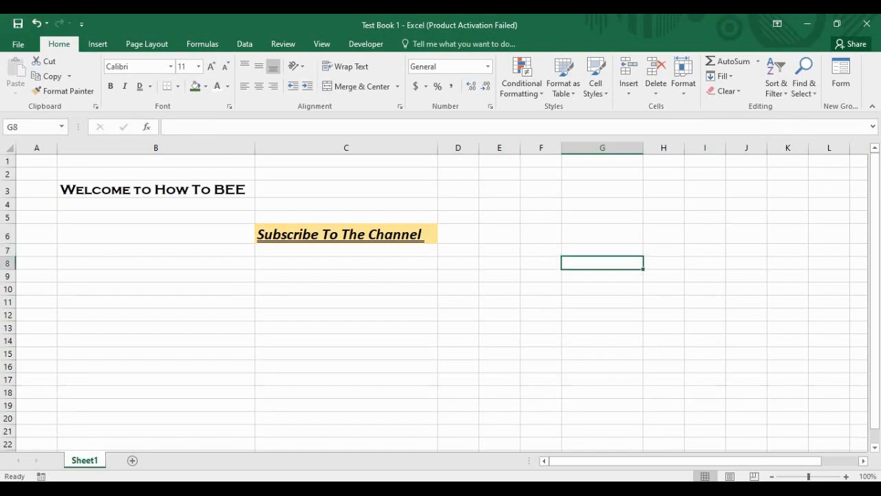
key("ctrl+z")
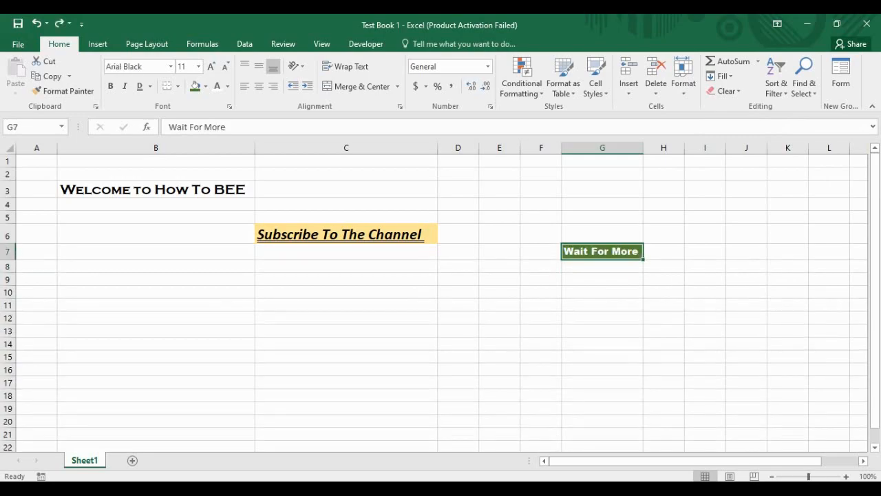
left_click(663, 266)
left_click(602, 251)
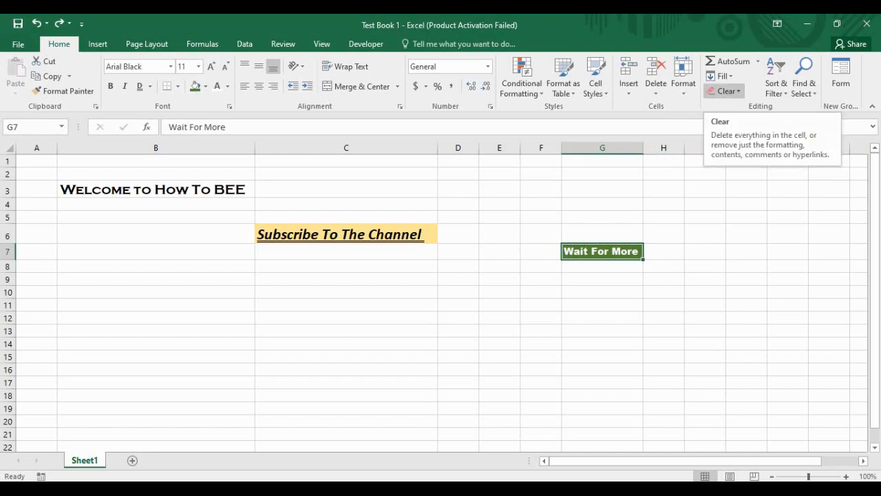
left_click(603, 279)
left_click(541, 266)
left_click(541, 252)
left_click(541, 293)
left_click(541, 279)
left_click(500, 267)
left_click(458, 280)
left_click(542, 318)
left_click(500, 293)
left_click(542, 293)
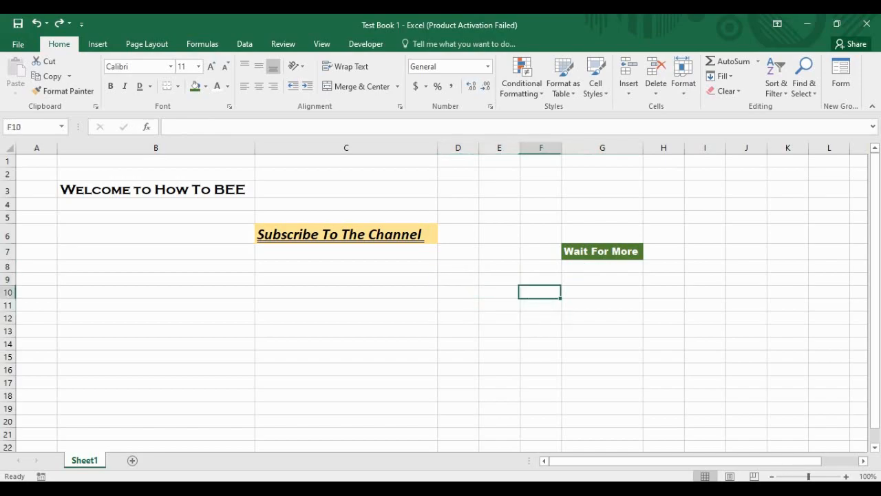
left_click(500, 279)
left_click(541, 280)
left_click(541, 267)
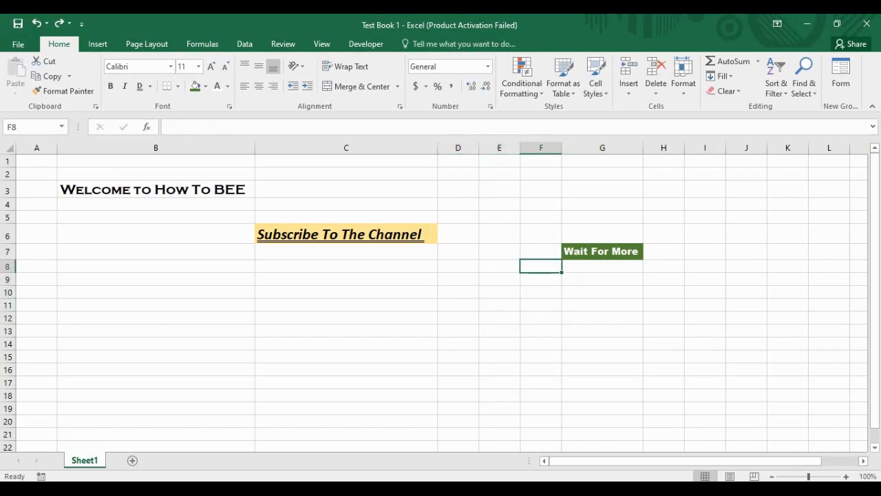
left_click(500, 267)
left_click(500, 234)
left_click(541, 234)
left_click(459, 234)
left_click(541, 252)
left_click(500, 251)
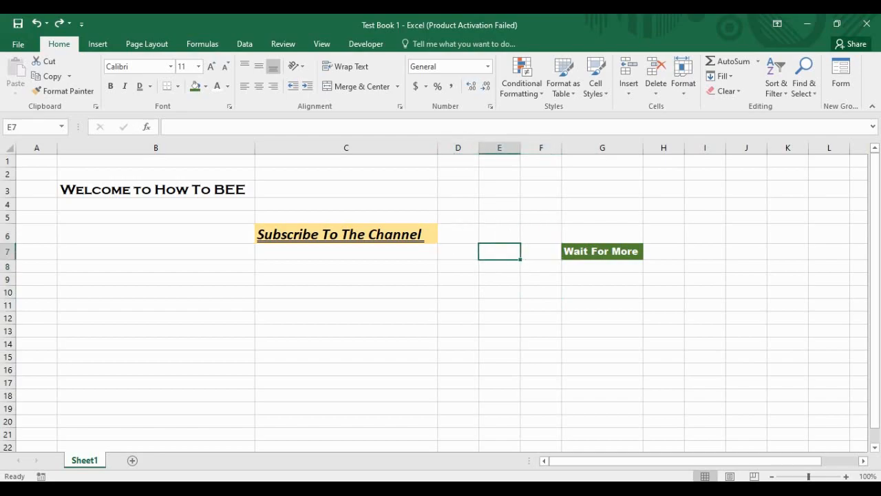
left_click(603, 305)
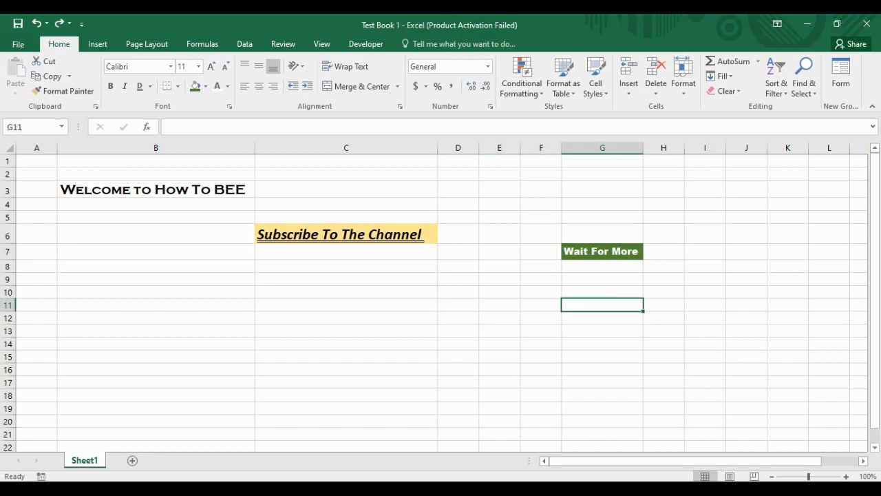
left_click(603, 217)
left_click(603, 233)
Step: Lock the Wait For More cell G7 again in its Protection settings
left_click(603, 252)
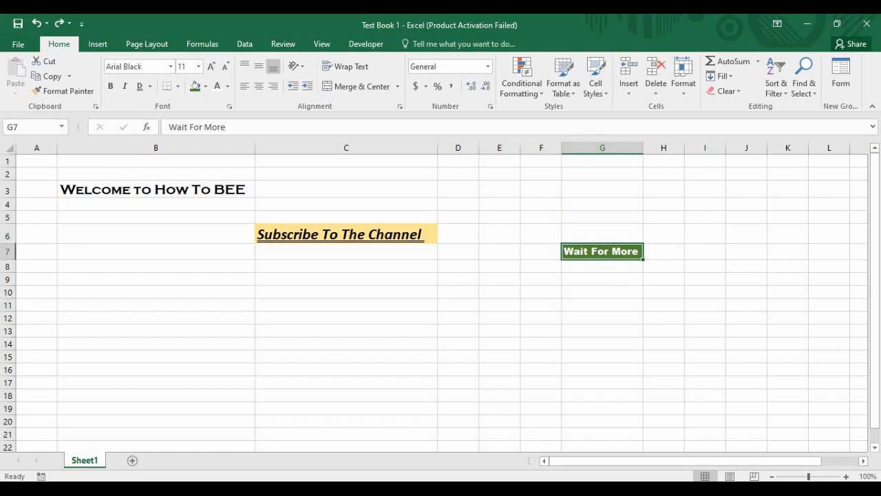
left_click(229, 106)
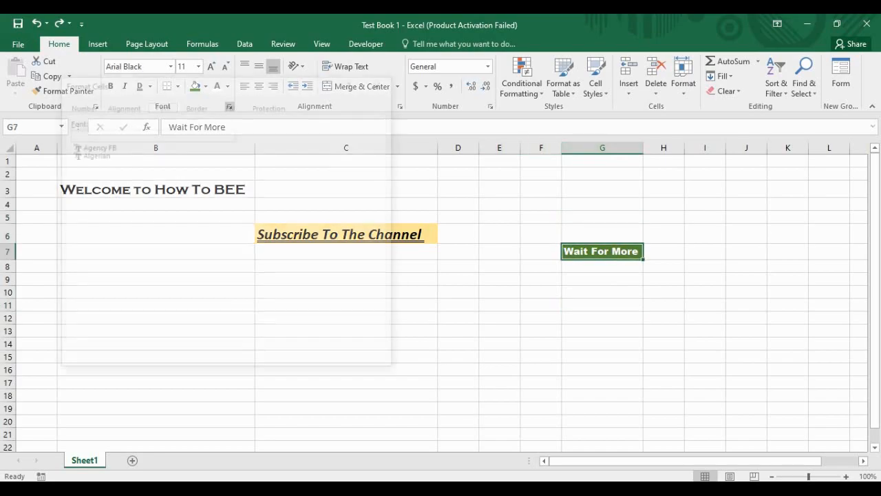
left_click(271, 104)
left_click(71, 122)
left_click(315, 360)
Step: Select empty cells B4 and C3, ending on E4 for new text
left_click(705, 383)
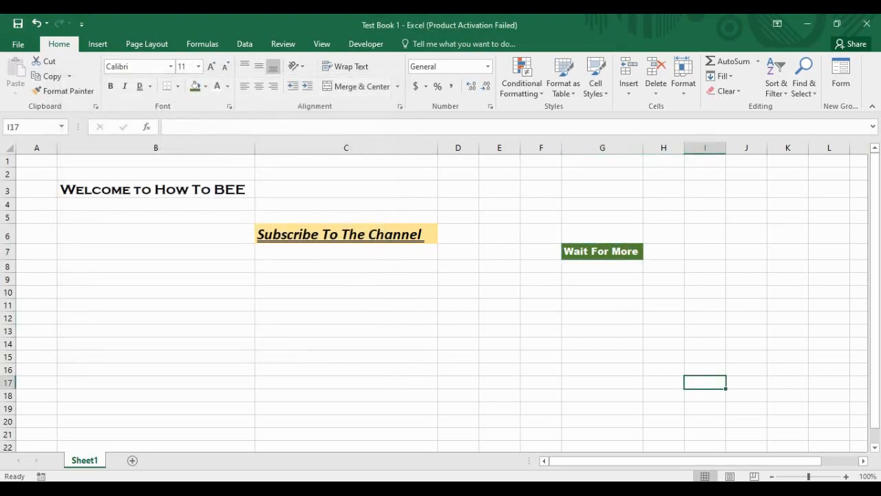
left_click(346, 292)
left_click(156, 204)
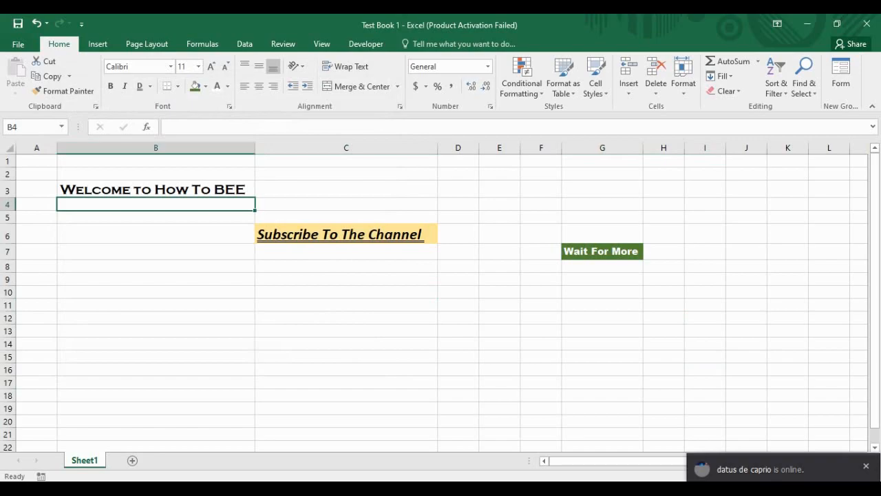
left_click(345, 190)
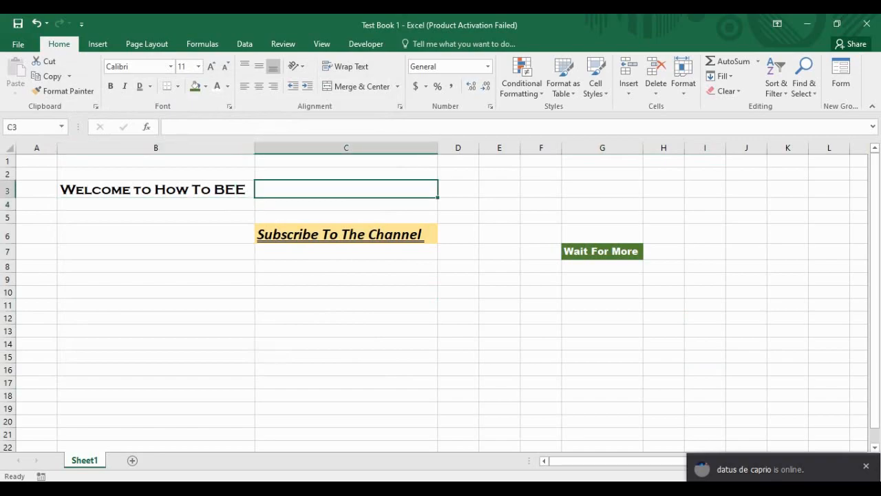
left_click(499, 204)
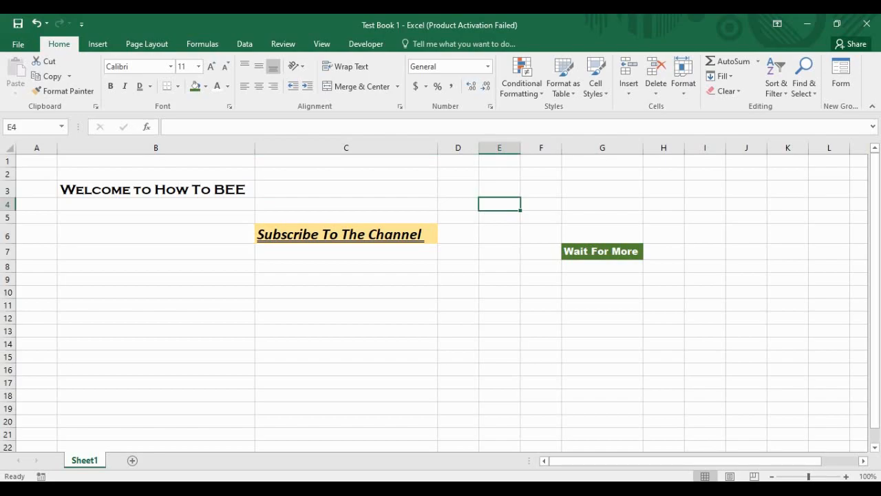
Step: Enter 'The Result Day of 2021' in cell E4
type("The")
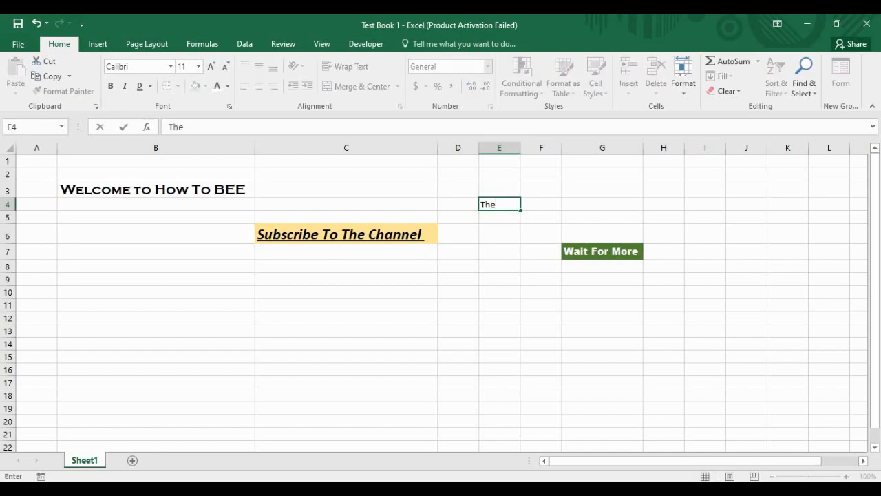
type(" Re;sult")
key("BackSpace")
key("BackSpace")
key("BackSpace")
key("BackSpace")
key("BackSpace")
type("sult Day ")
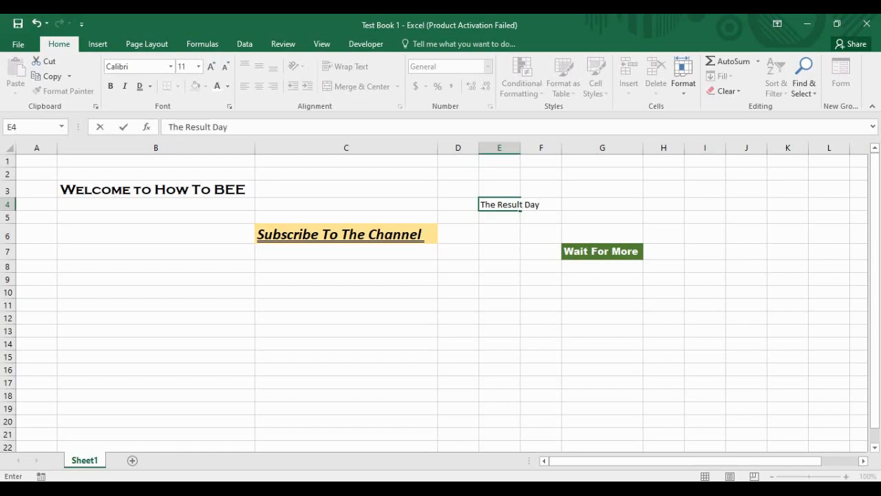
type("of 2")
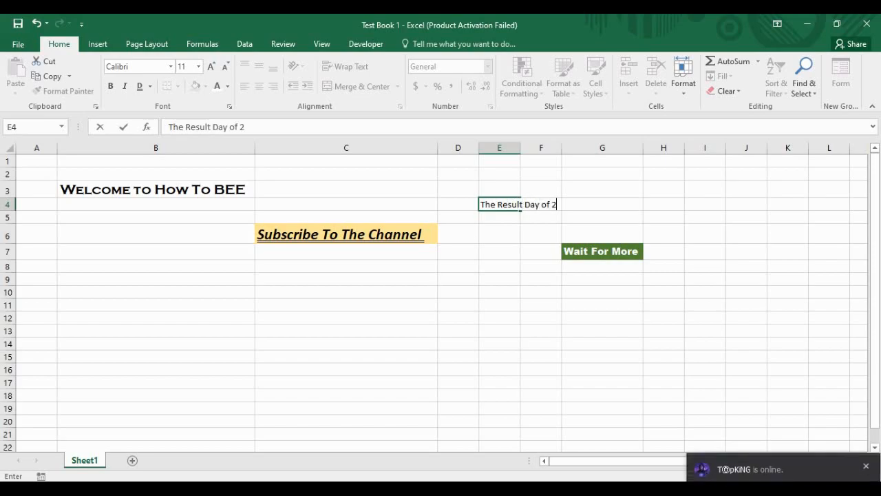
type("021")
key("Return")
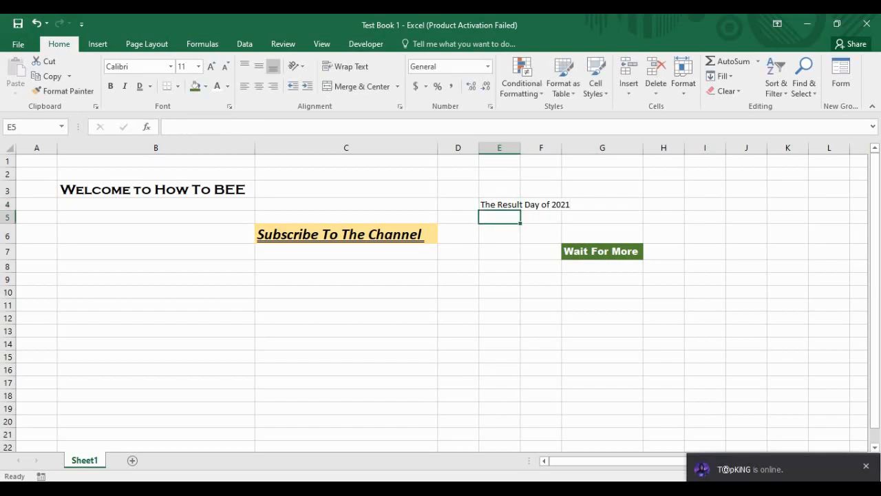
Step: Return to the title cell and select D4 through G4
key("Up")
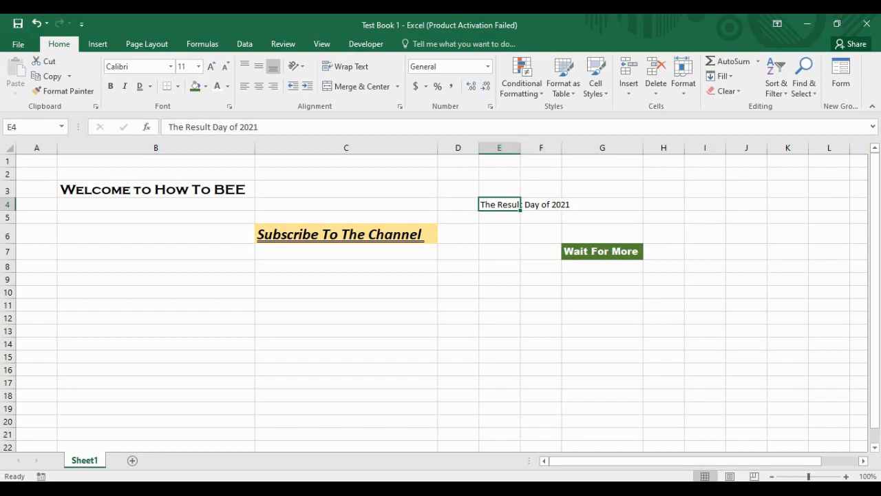
key("Down")
key("Up")
left_click(499, 218)
left_click(500, 204)
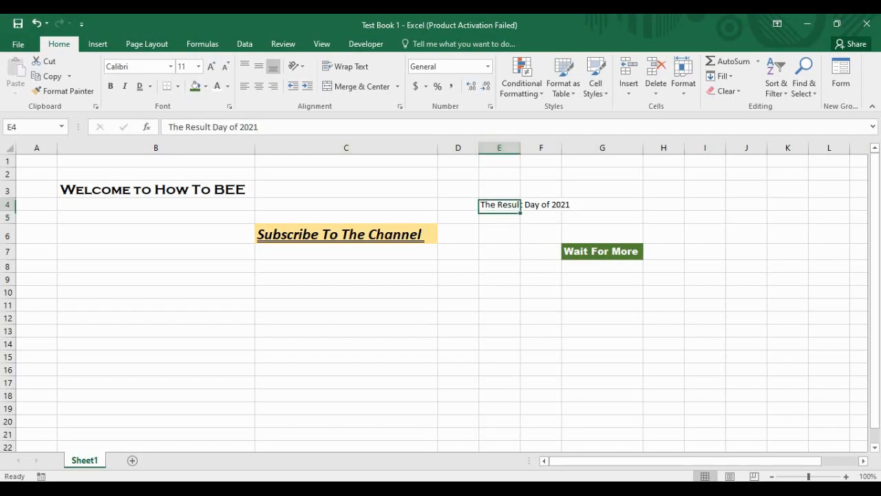
left_click_drag(456, 205, 602, 204)
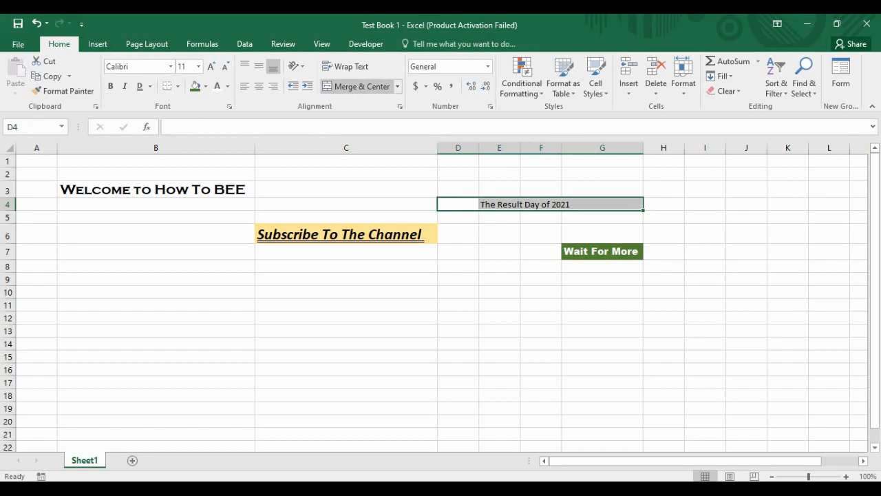
Step: Merge D4:G4 and centre The Result Day of 2021 across it
left_click(398, 86)
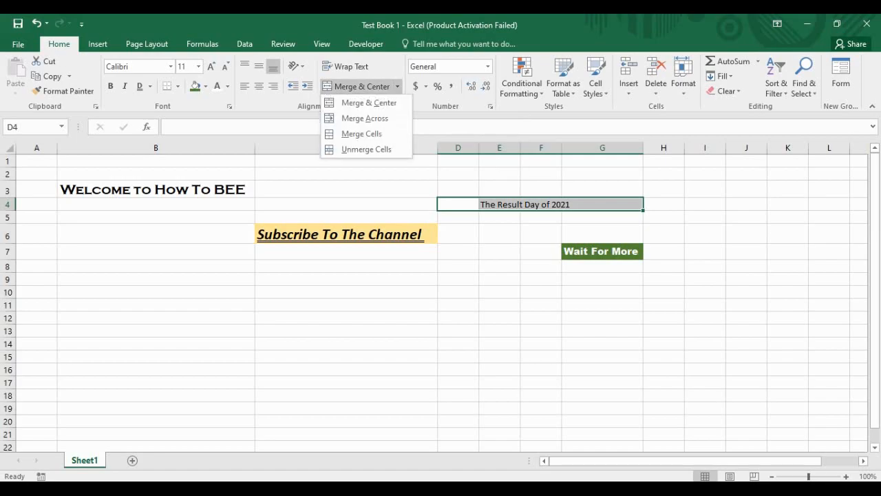
left_click(397, 86)
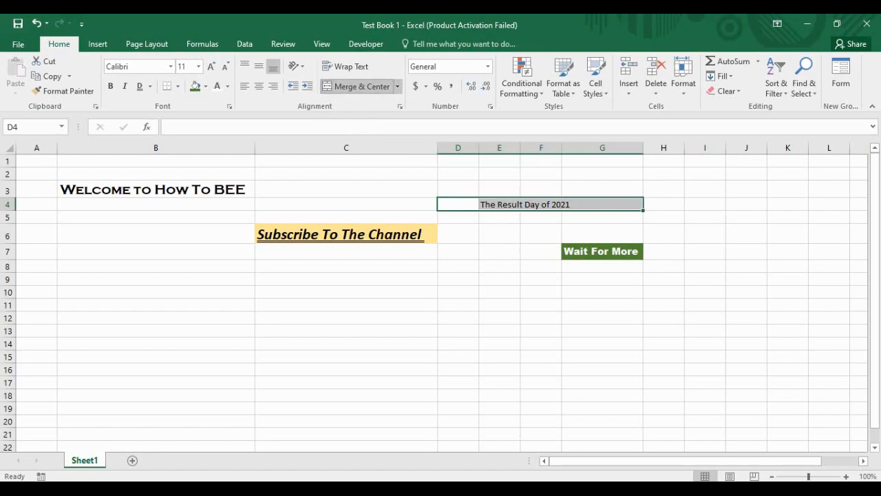
left_click(362, 86)
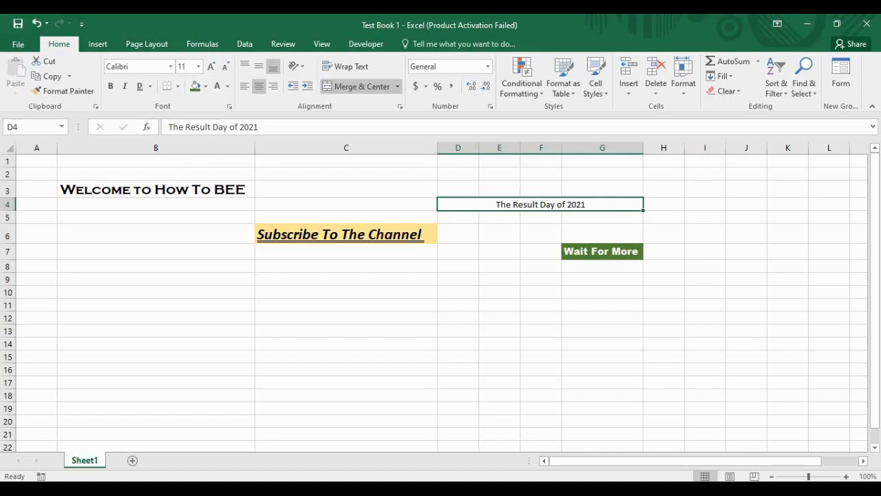
Step: Format the merged title as 16-point white Constantia on a dark green fill
left_click(211, 66)
left_click(211, 67)
left_click(211, 66)
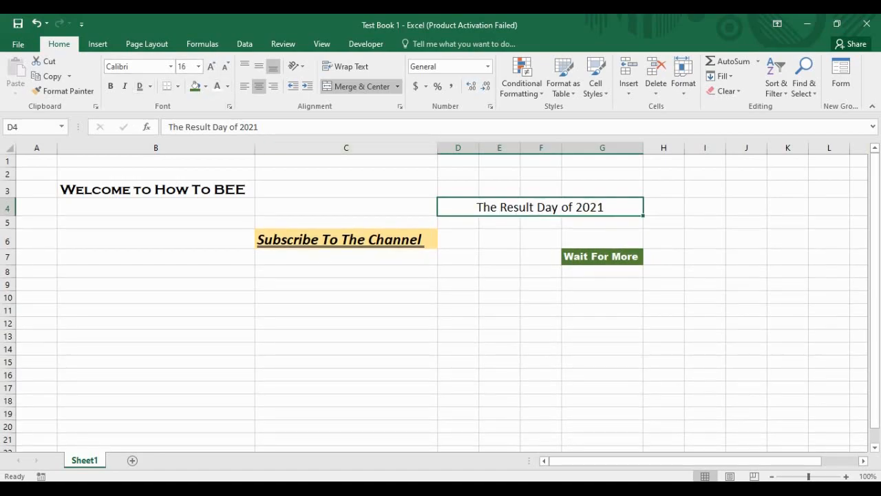
left_click(195, 86)
left_click(217, 86)
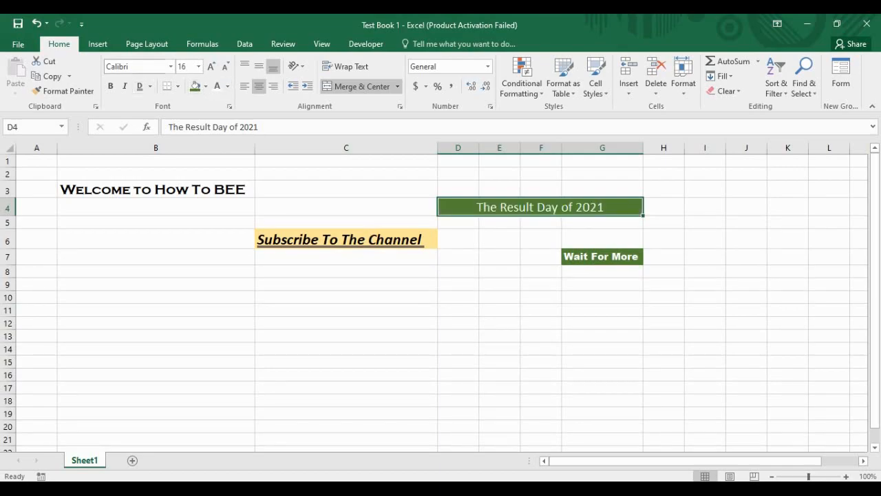
left_click(170, 66)
scroll(196, 238, "down", 6)
scroll(193, 268, "down", 8)
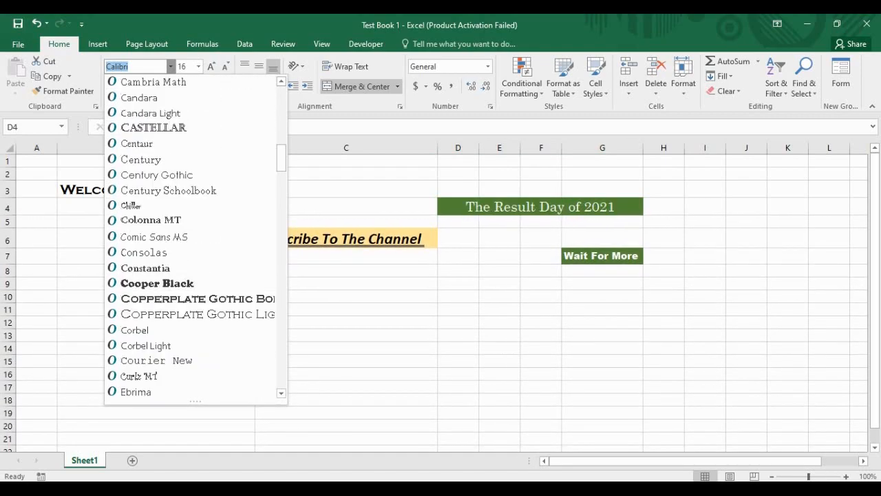
left_click(145, 268)
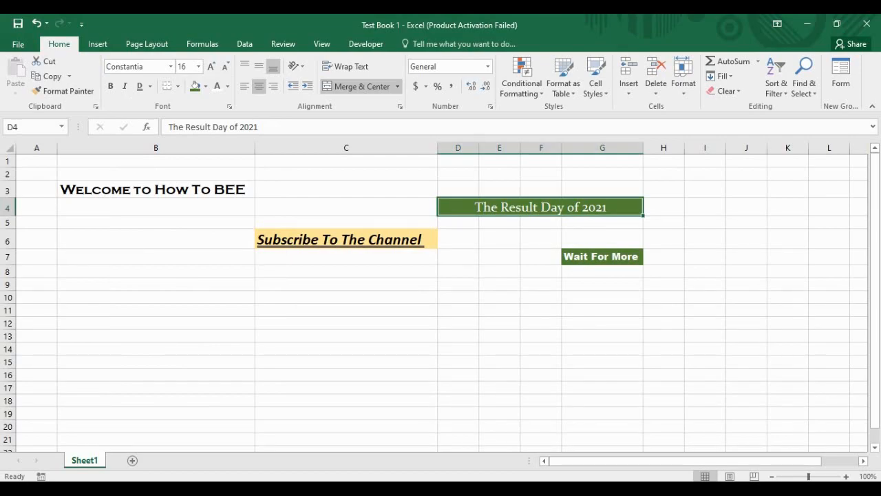
Step: Move Wait For More from G7 to K10, then reselect the merged title
left_click(602, 256)
key("ctrl+c")
left_click(706, 257)
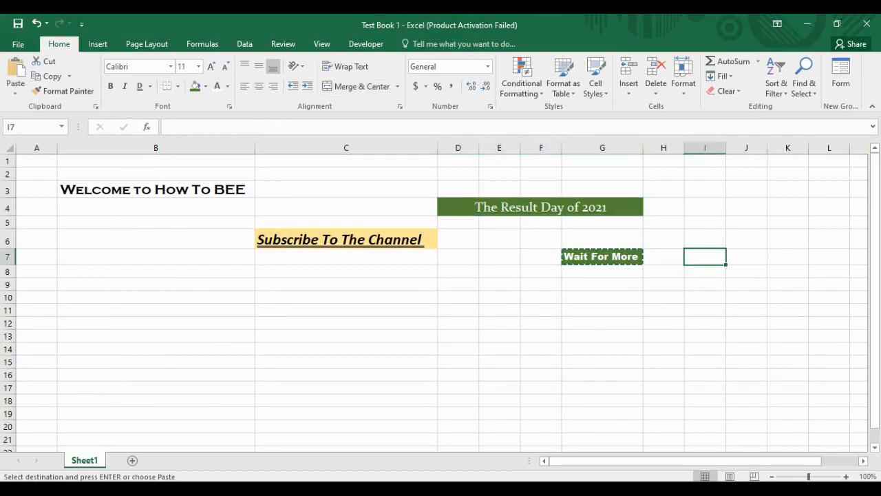
left_click(706, 336)
left_click(788, 297)
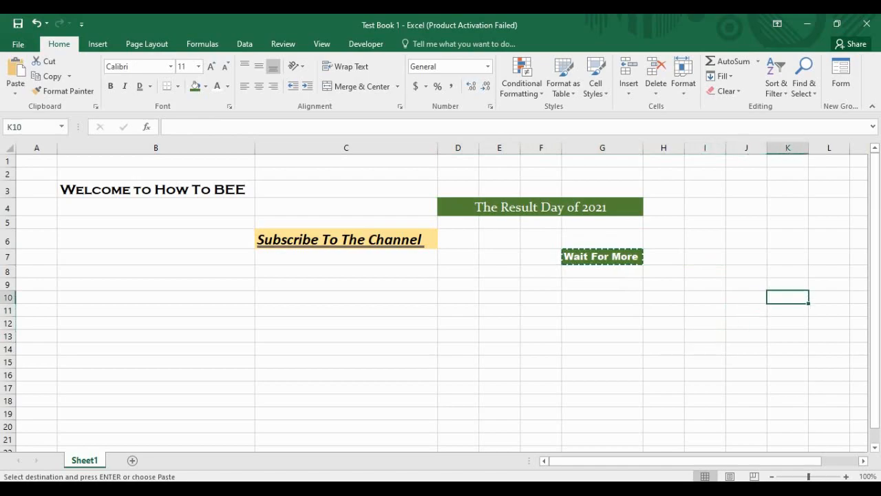
key("ctrl+v")
left_click(787, 311)
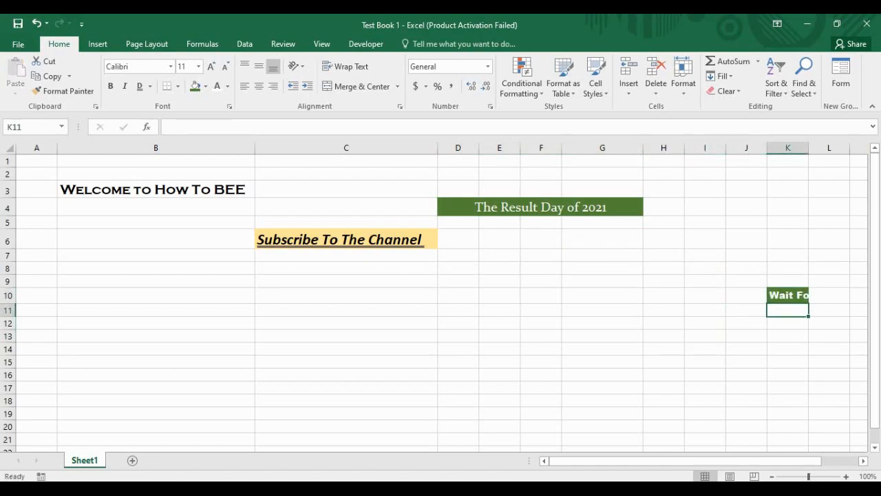
left_click(705, 281)
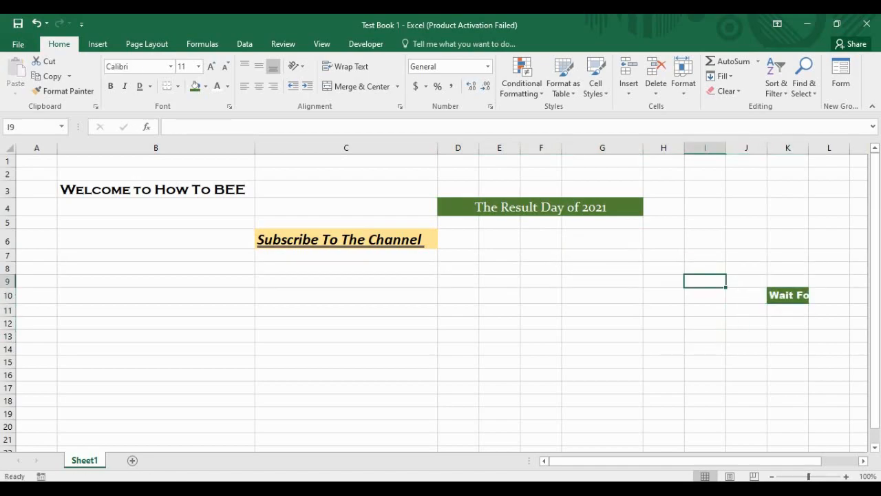
left_click(788, 323)
left_click(602, 311)
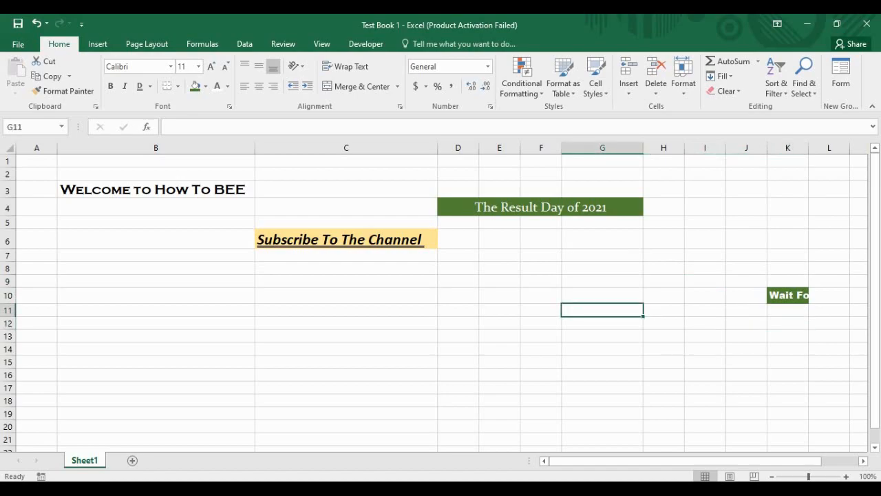
left_click(664, 269)
left_click(458, 239)
left_click(541, 207)
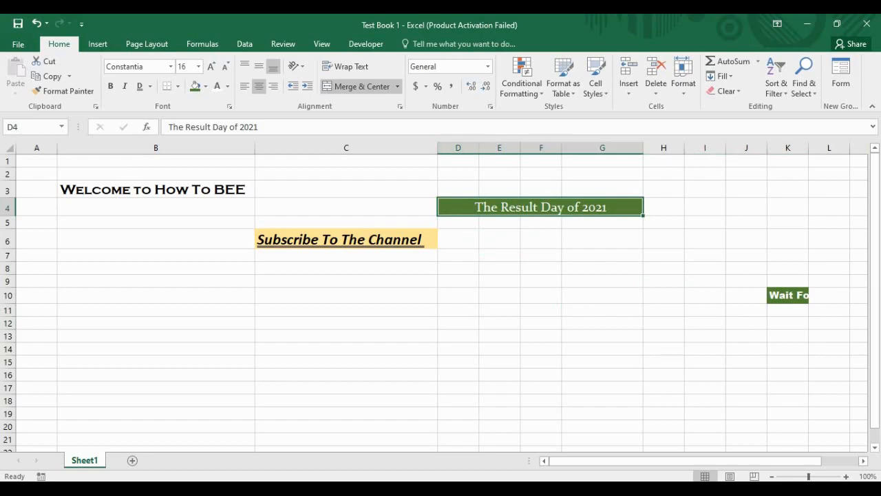
left_click(178, 87)
left_click(177, 86)
left_click(177, 86)
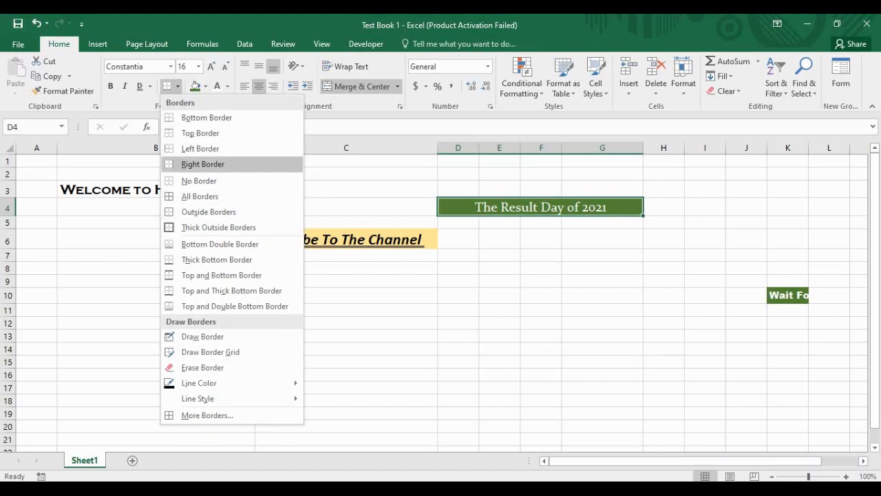
left_click(199, 197)
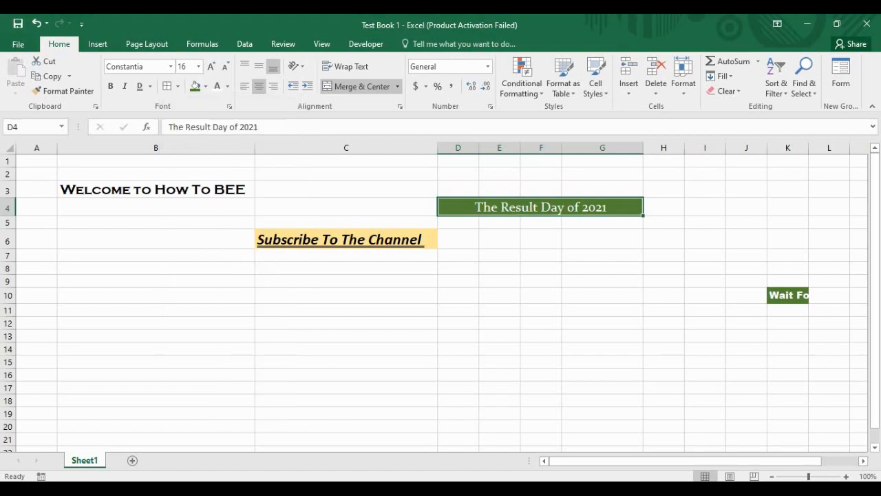
left_click(603, 239)
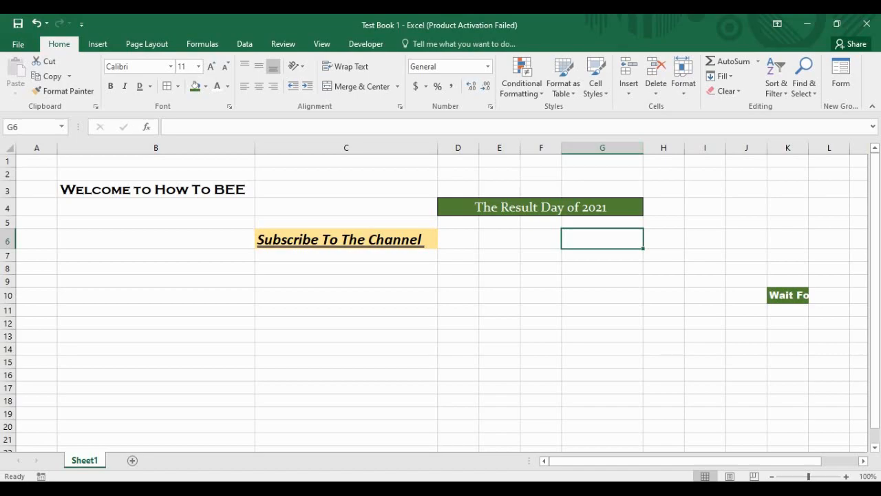
left_click(347, 255)
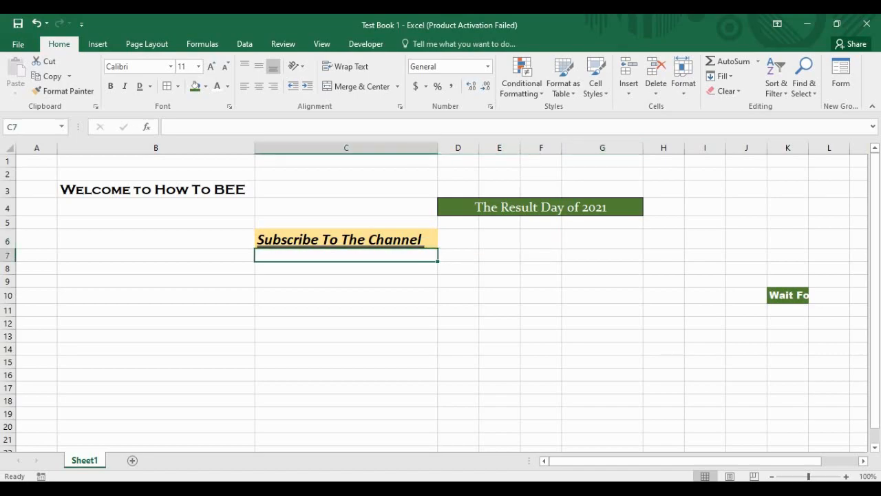
left_click(500, 255)
Step: Apply All Borders to the D4:G7 block beneath the green title
left_click_drag(531, 207, 530, 255)
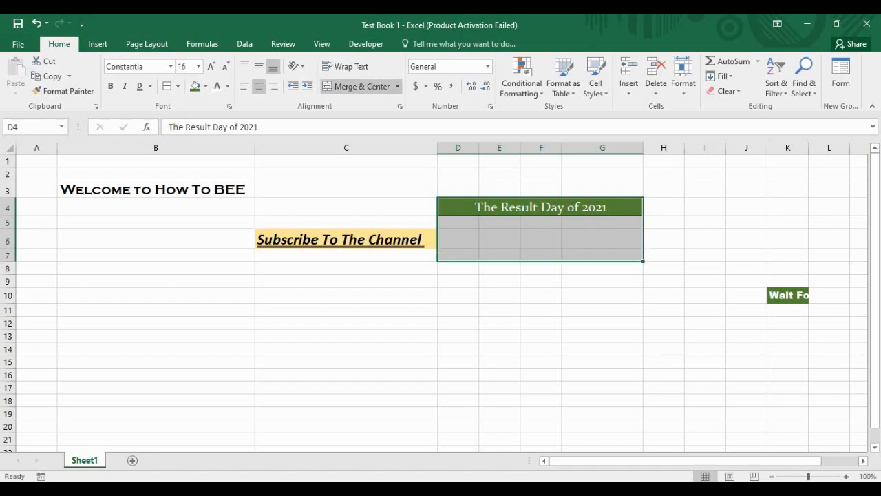
left_click(178, 86)
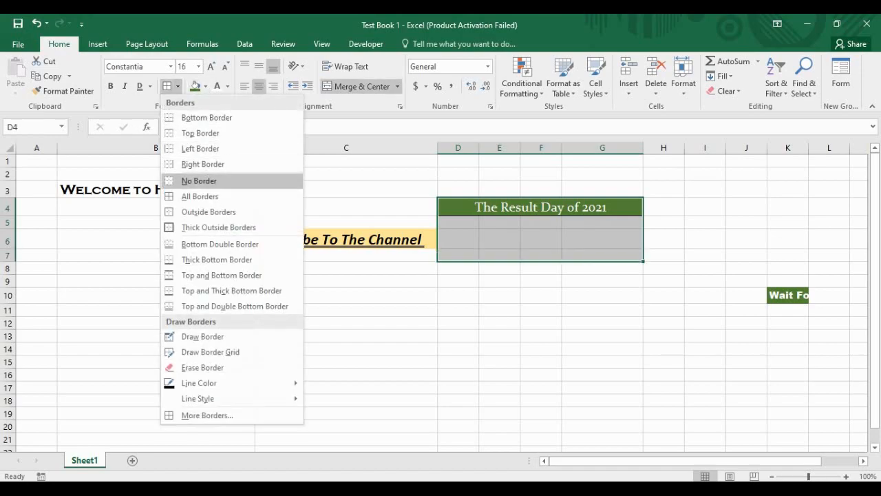
left_click(200, 196)
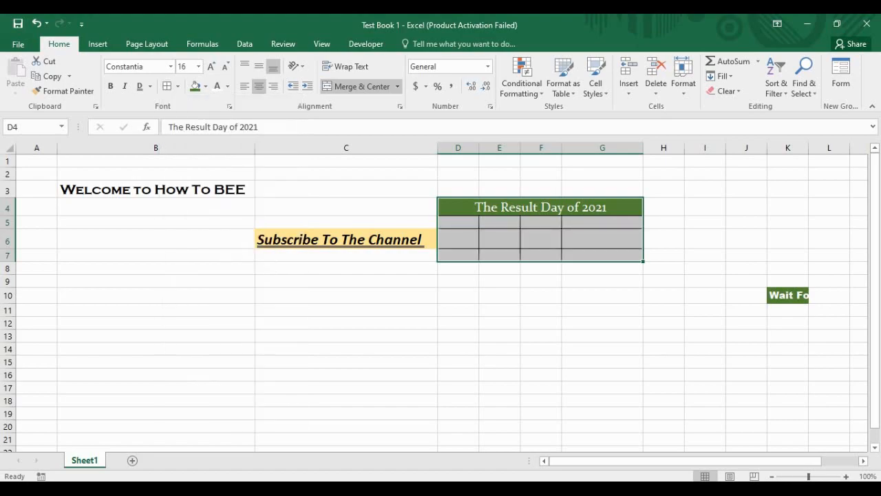
left_click(499, 268)
left_click(602, 281)
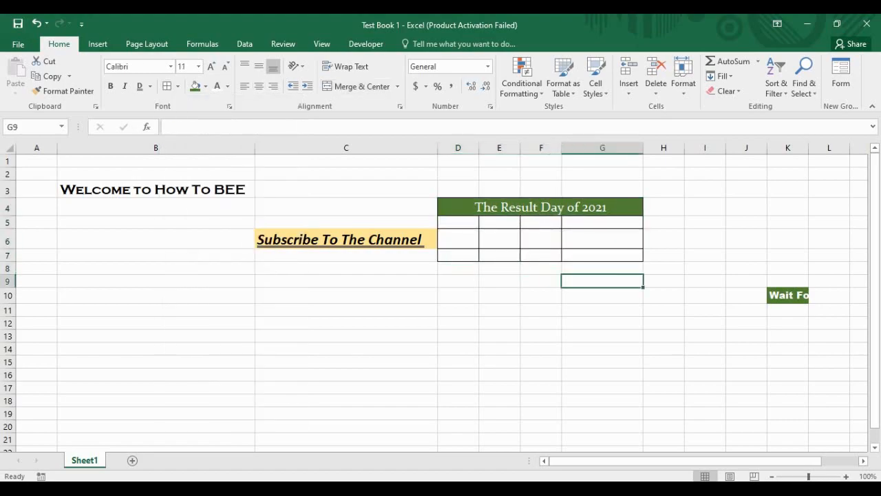
left_click(458, 281)
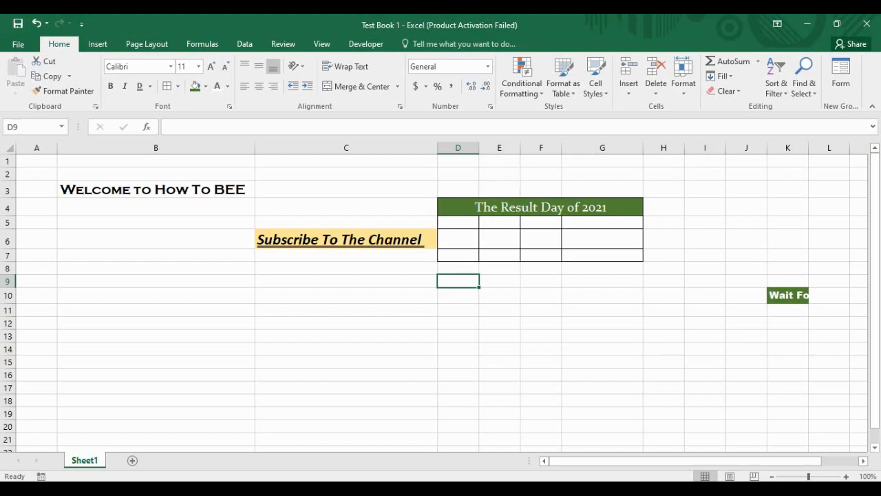
Step: Move Subscribe To The Channel from C6 to B8
left_click(434, 244)
key("ctrl+c")
left_click(155, 268)
key("ctrl+v")
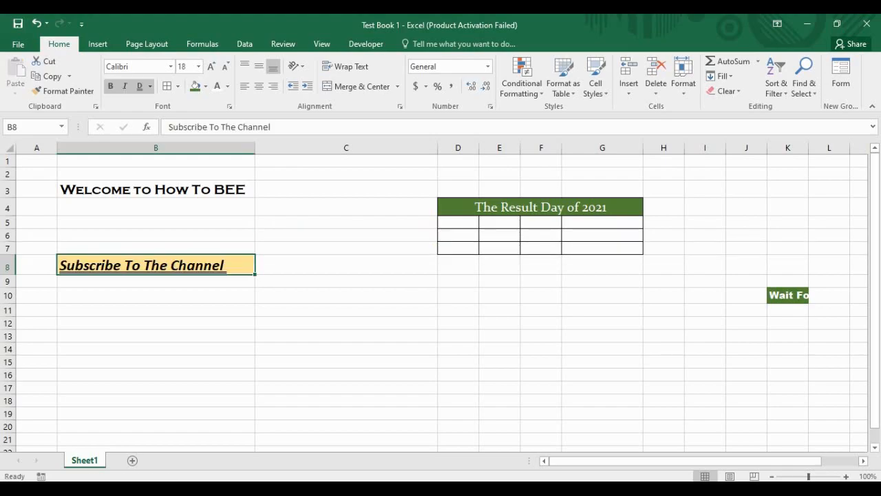
left_click(346, 323)
Step: Auto-fit column K to show Wait For More, then select B3:B9
left_click(788, 296)
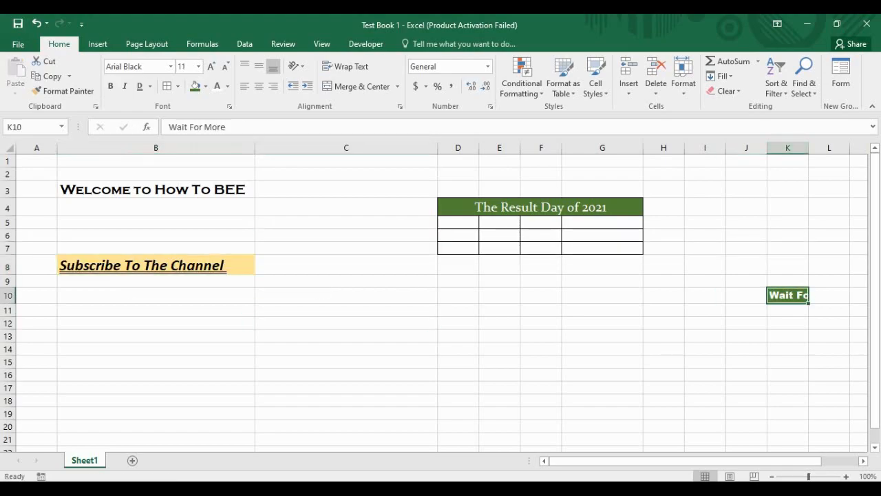
double_click(809, 148)
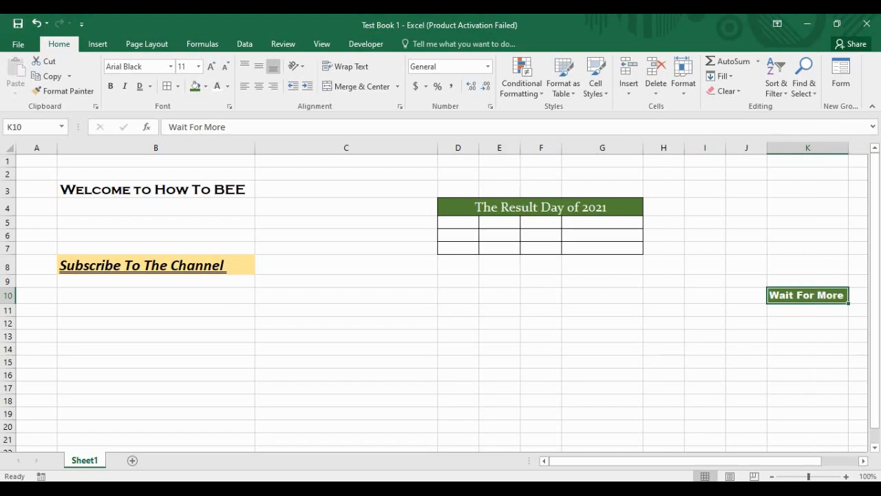
left_click(664, 267)
left_click(458, 310)
left_click(593, 296)
left_click(541, 310)
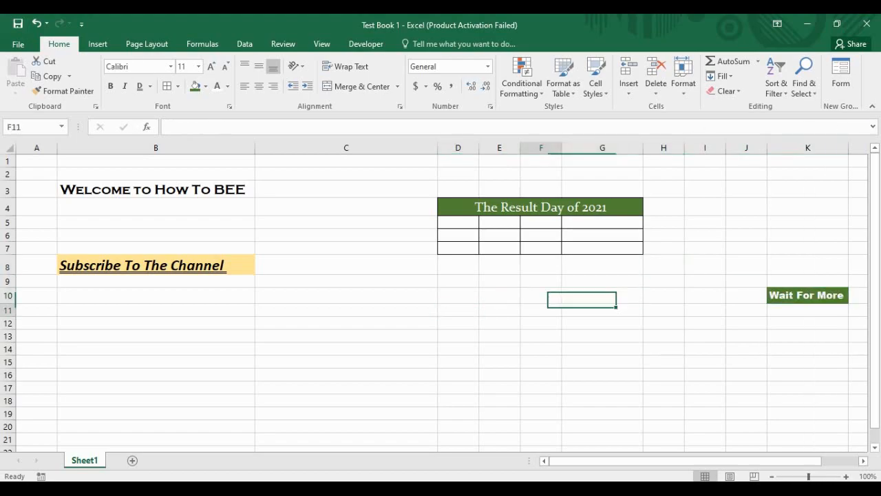
left_click(500, 310)
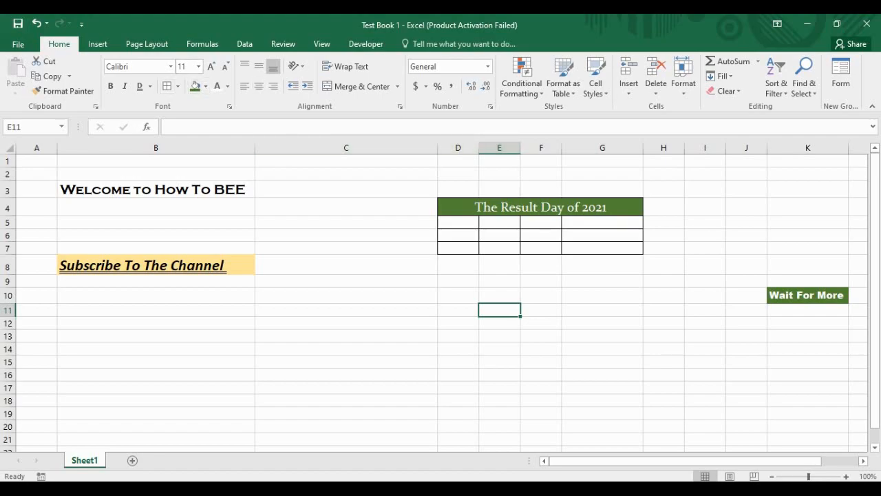
left_click_drag(156, 190, 156, 281)
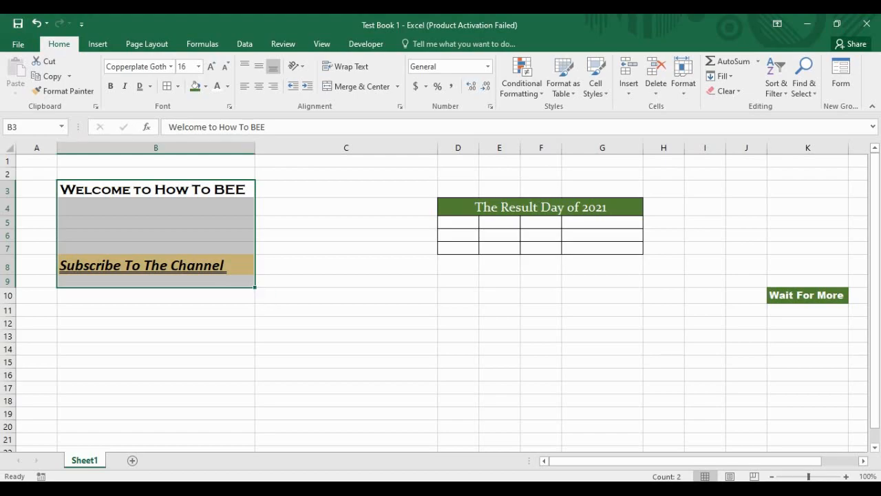
Step: Give the B3:B9 block a Bottom Double Border
left_click(178, 86)
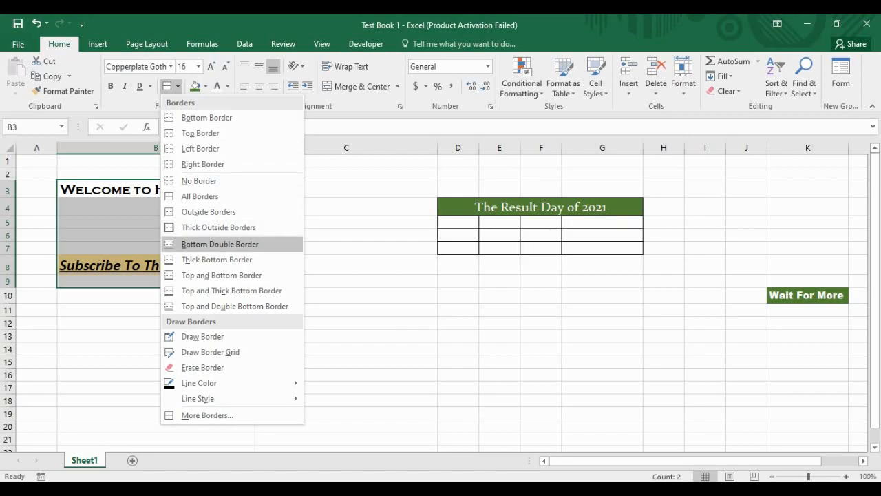
left_click(220, 244)
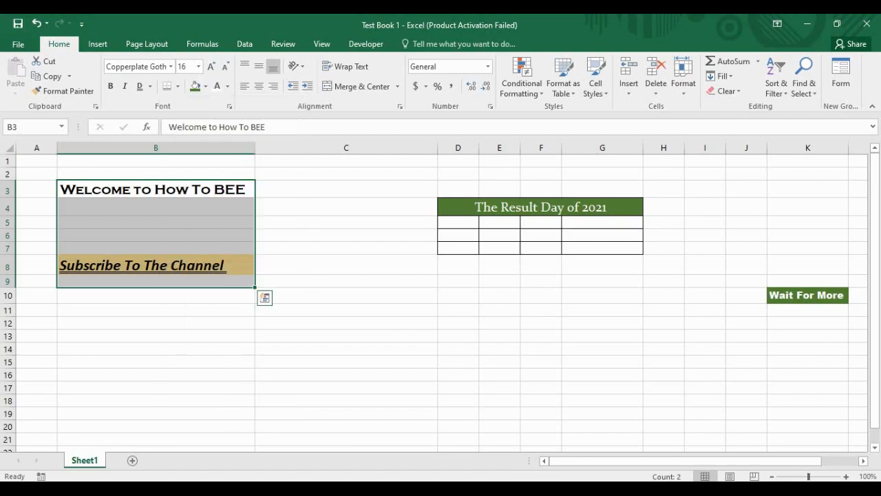
left_click(346, 311)
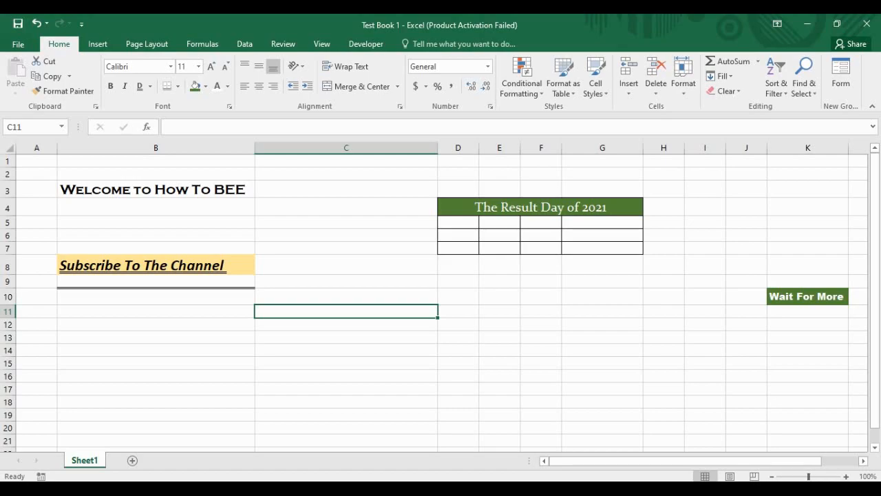
Step: Shrink row 9 to a 2.25-high sliver beneath the subscribe line
left_click_drag(9, 288, 8, 275)
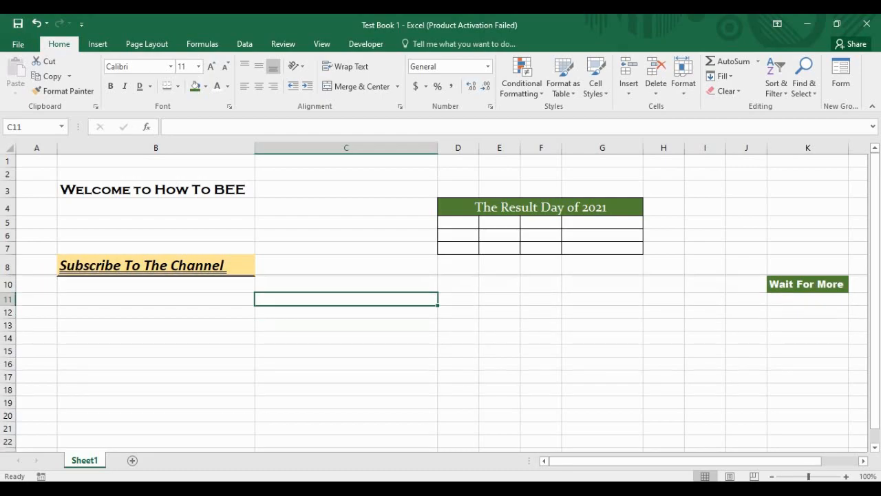
left_click(331, 266)
left_click(310, 312)
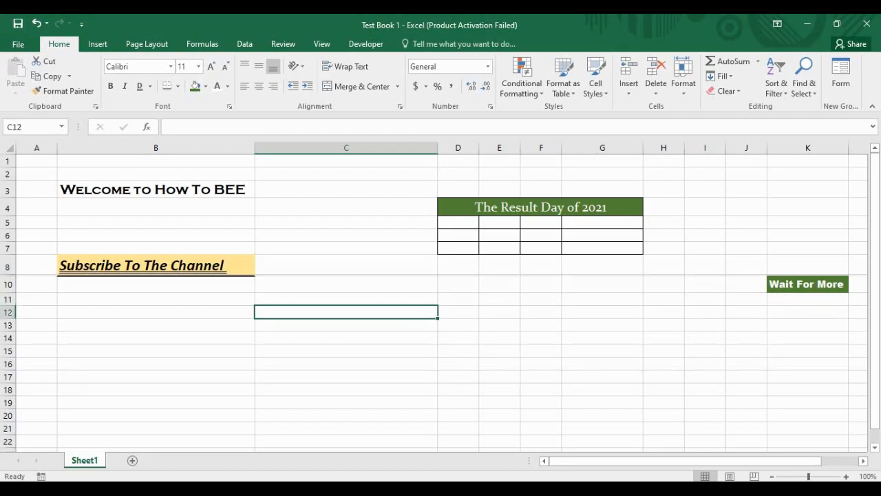
left_click(179, 312)
key("Down")
key("Right")
key("Up")
Step: Centre 'Subscribe To The Channel' in B8 vertically and horizontally, after trying left and right alignment
left_click(155, 265)
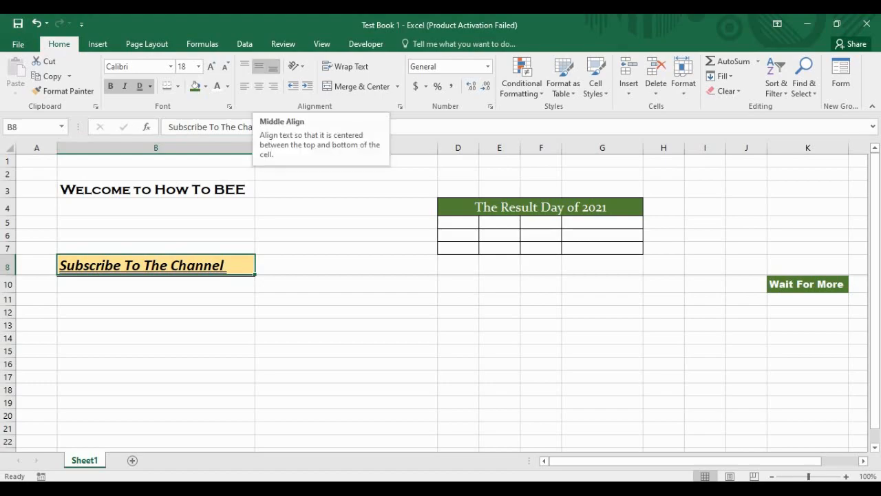
left_click(259, 66)
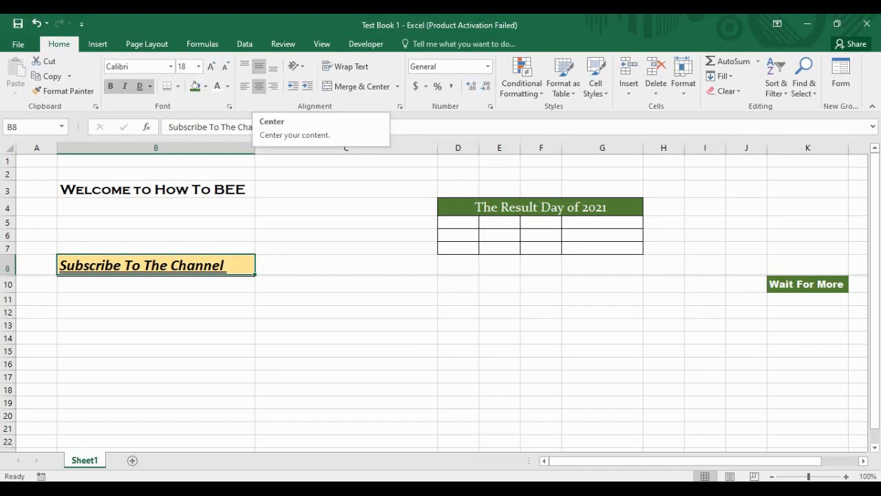
left_click(259, 86)
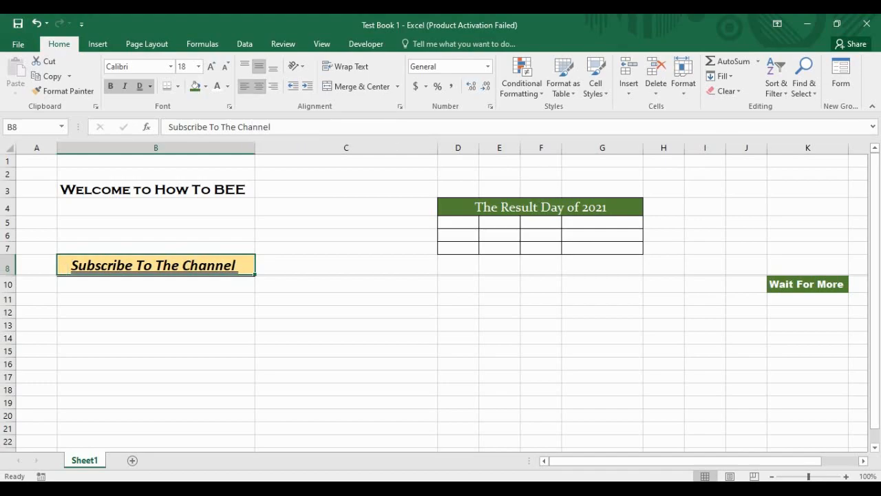
left_click(245, 86)
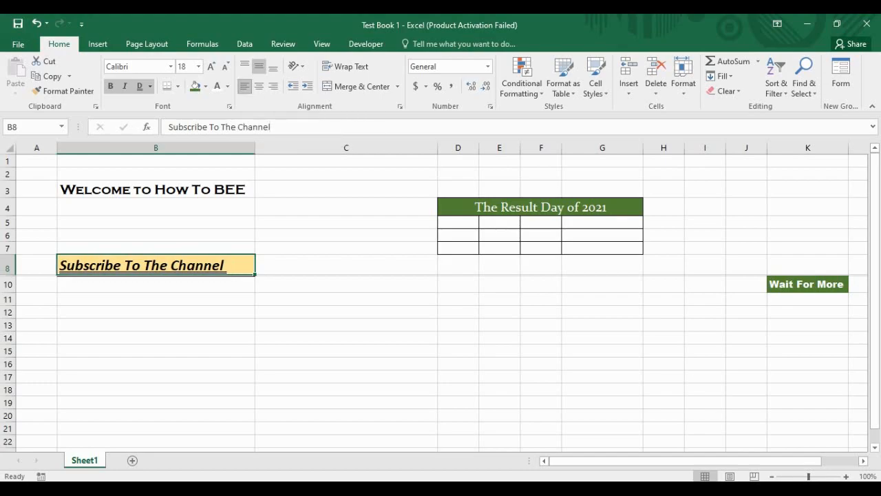
left_click(259, 86)
left_click(273, 87)
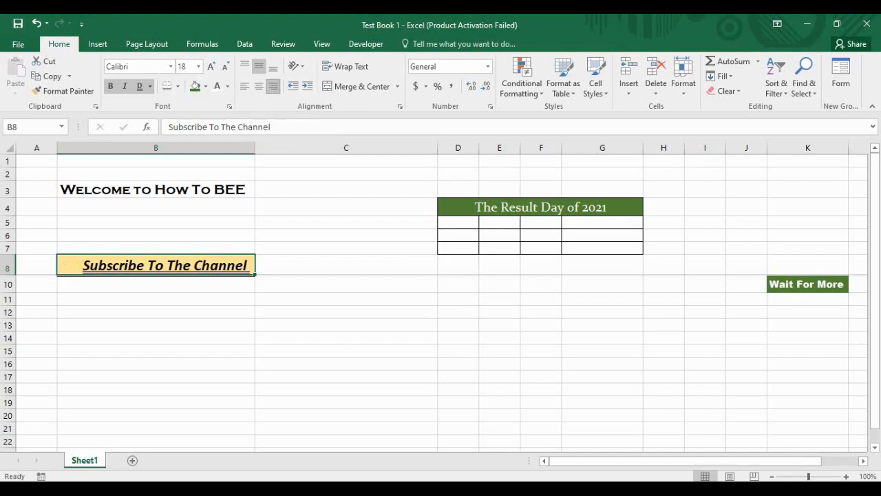
left_click(259, 86)
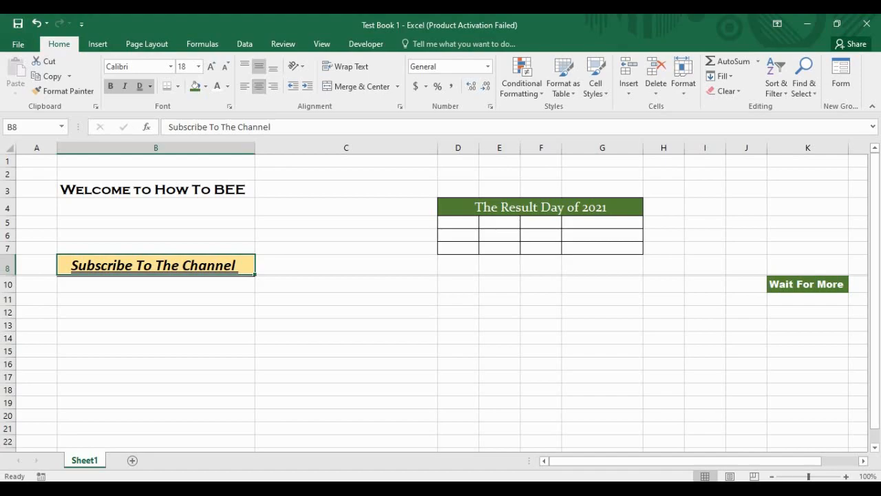
left_click(346, 285)
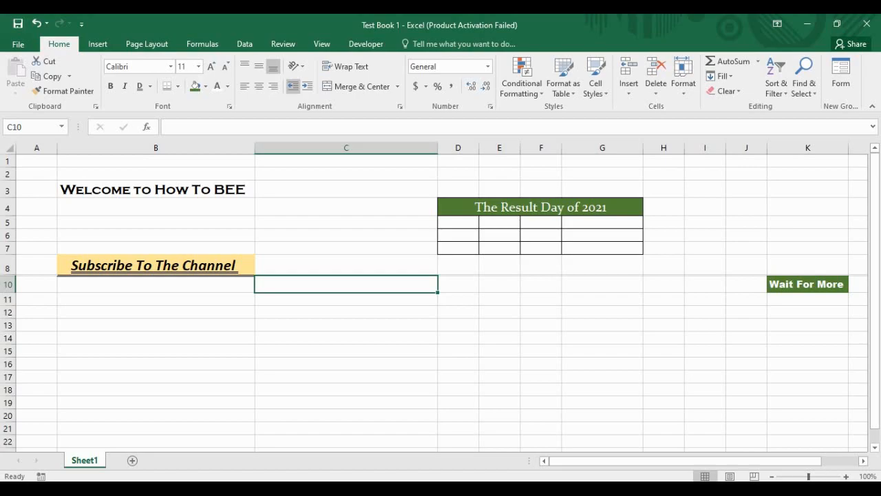
left_click(296, 66)
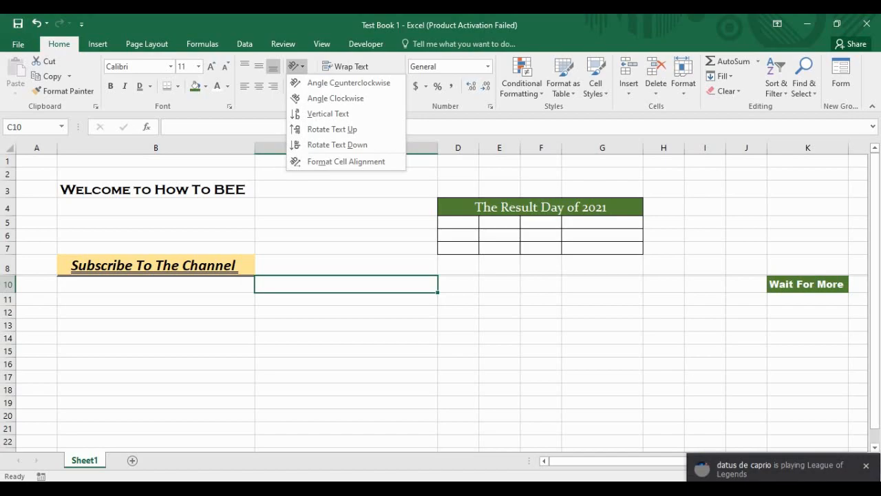
key("Escape")
left_click(297, 67)
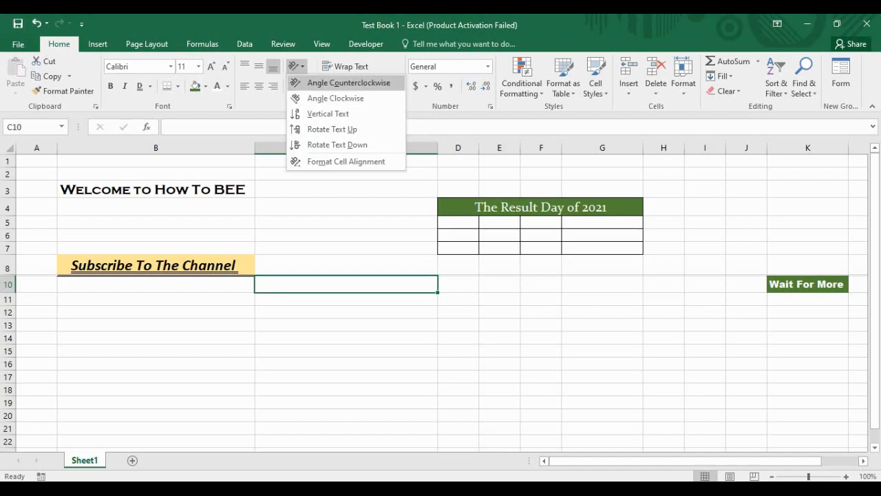
key("Escape")
key("Down")
key("Down")
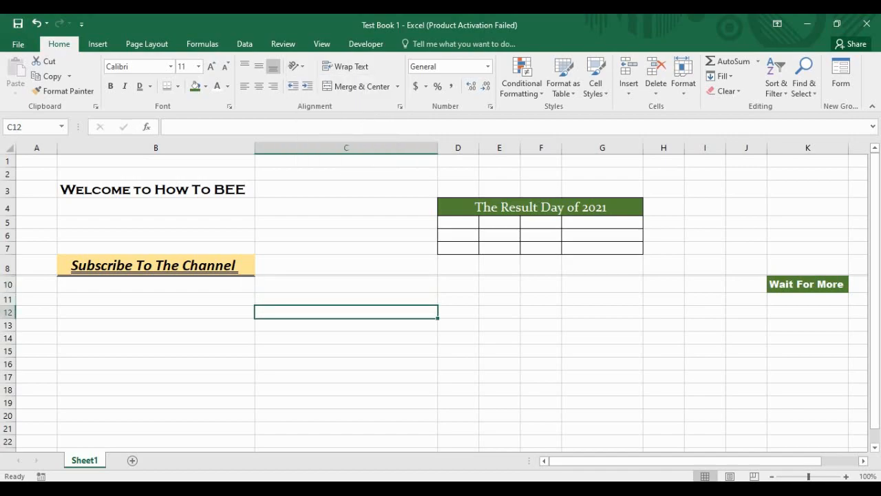
key("Right")
key("Right")
key("Right")
key("Right")
key("Right")
key("Right")
key("Down")
key("Left")
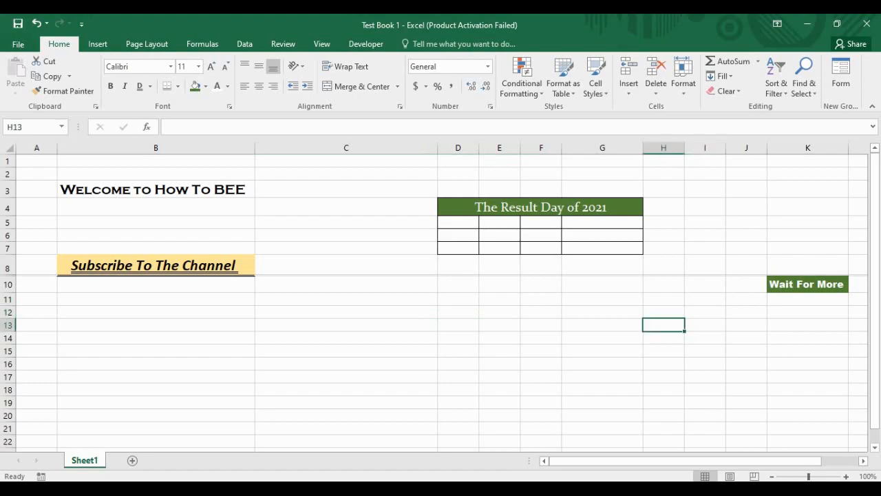
Step: Enter 'I Want Justice' in cell H13
type("I Wat")
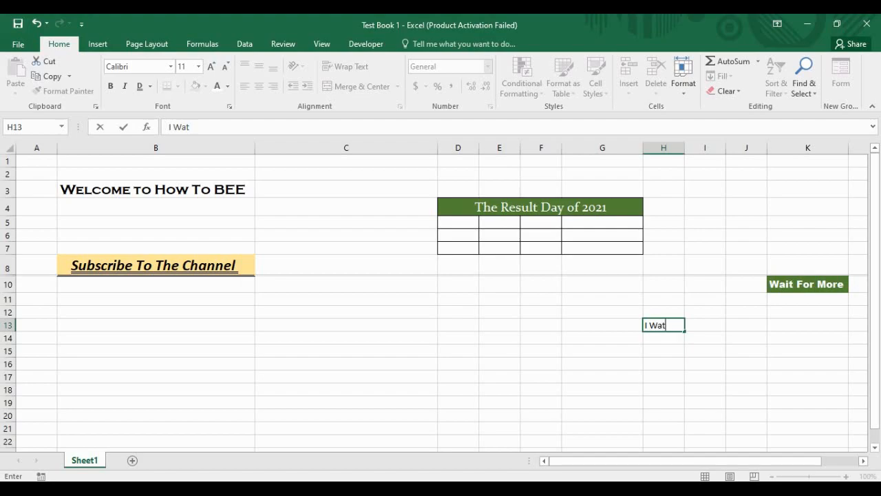
key("BackSpace")
type("nt Justice")
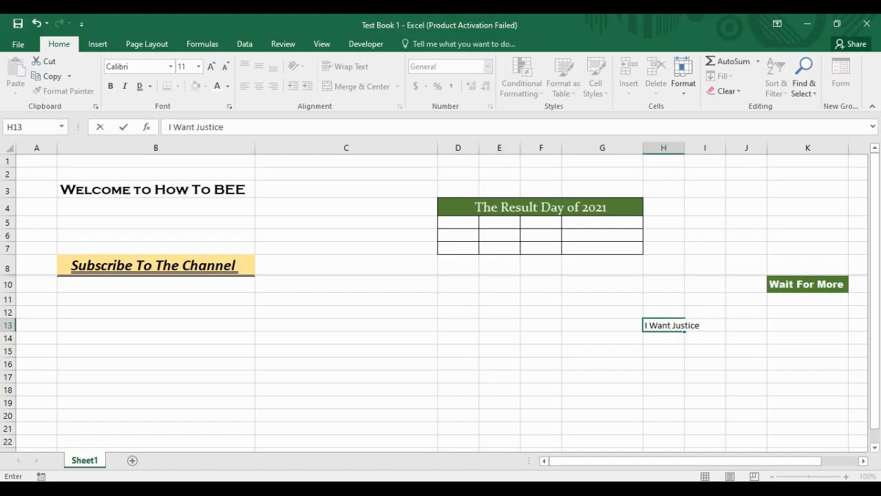
key("Return")
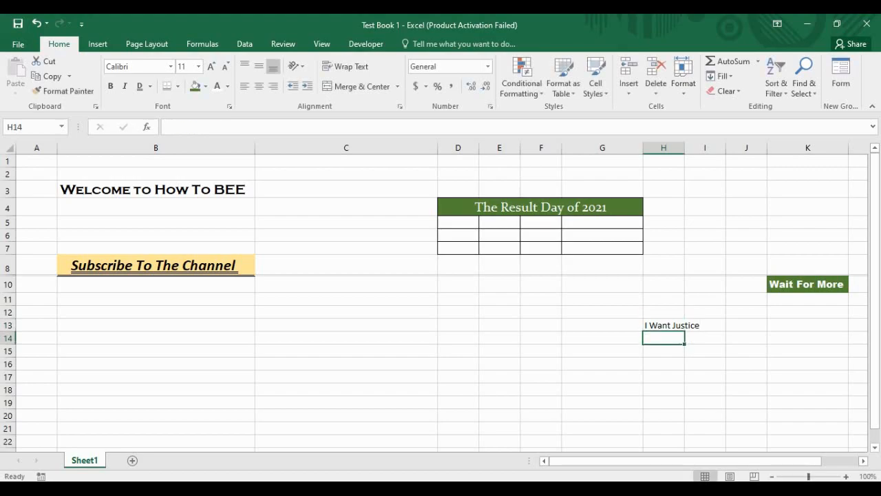
Step: Wrap the text in H13 onto two lines
left_click(705, 339)
left_click(664, 338)
left_click(664, 331)
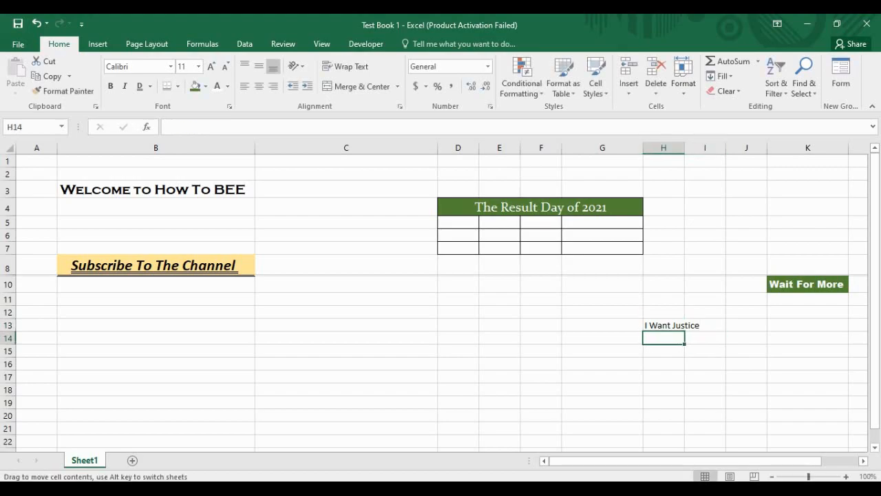
left_click(664, 325)
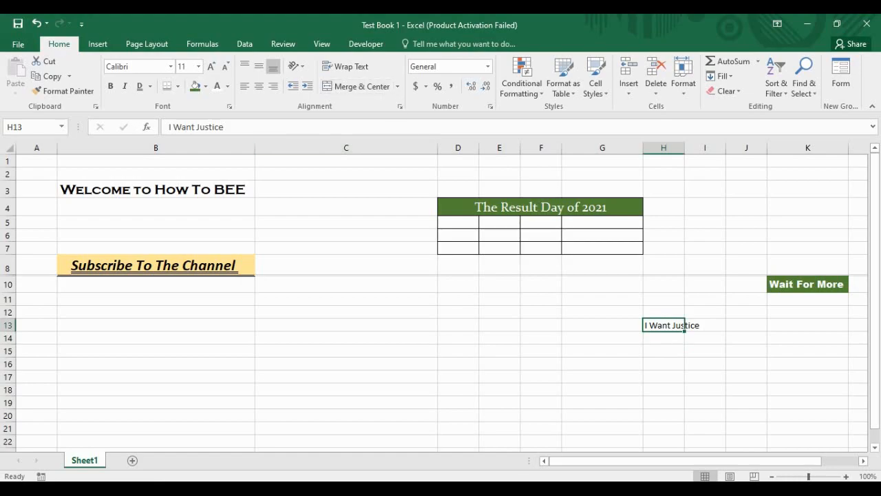
left_click(348, 66)
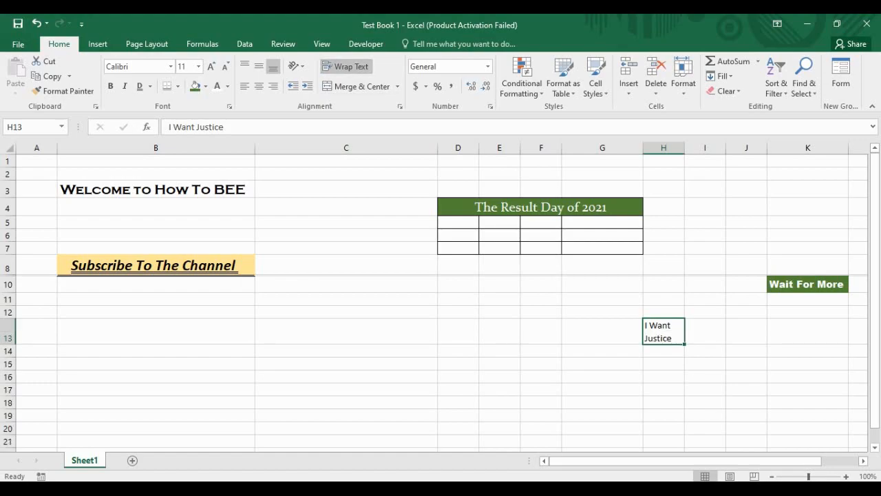
left_click(705, 351)
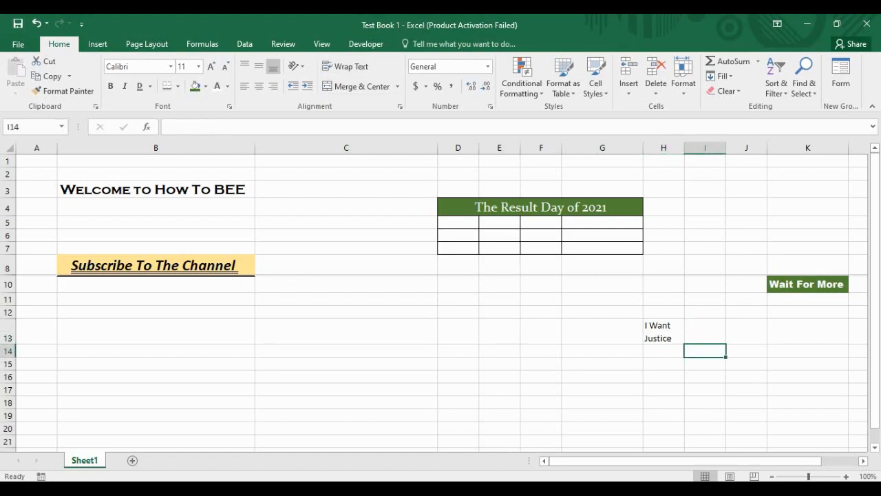
left_click(664, 331)
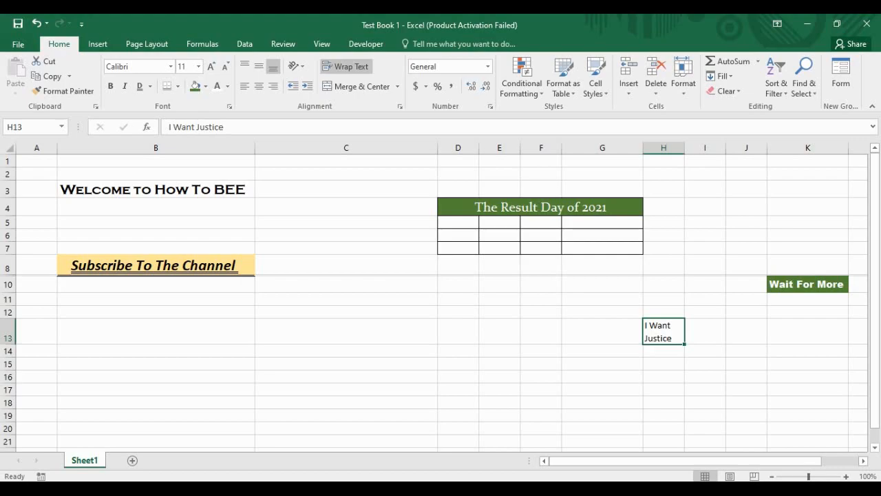
Step: Increase the indent of the 'I Want Justice' text in H13
left_click(706, 312)
left_click(664, 265)
left_click(705, 207)
left_click(705, 364)
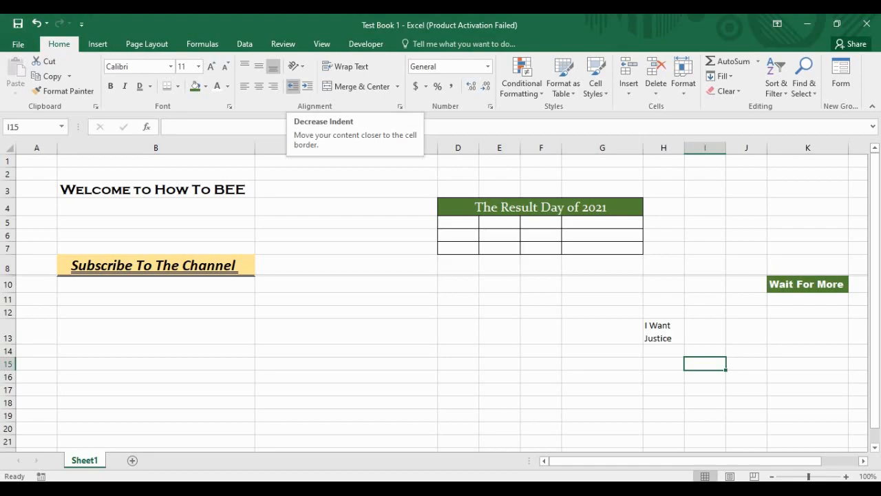
left_click(347, 331)
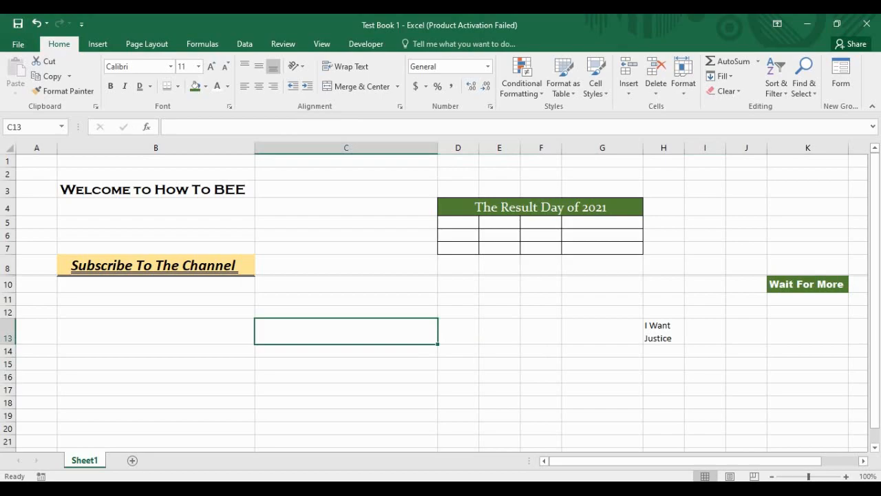
left_click(664, 331)
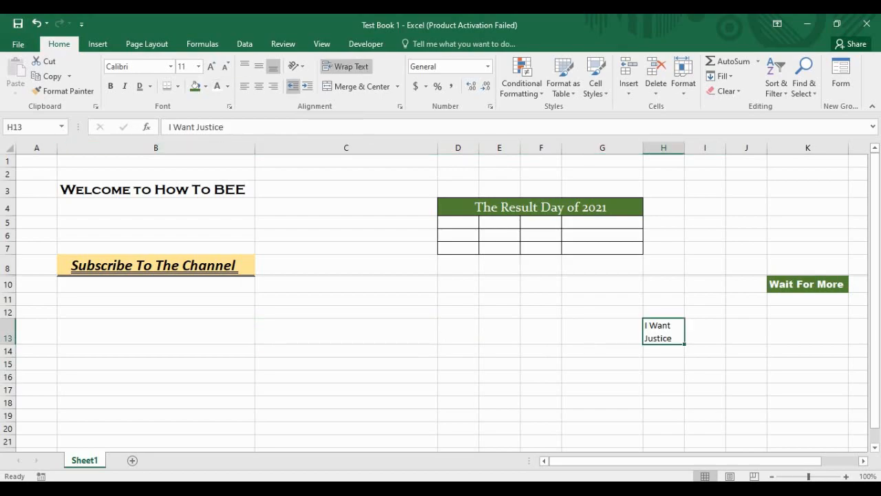
left_click(307, 86)
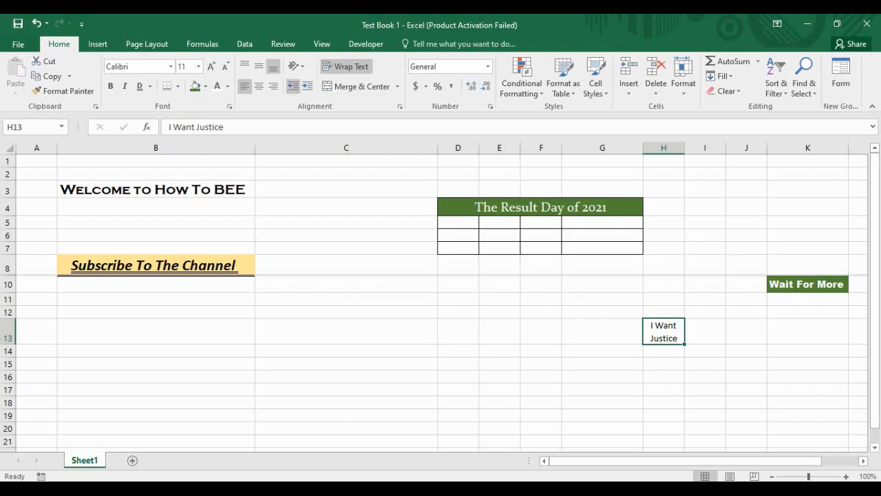
Step: Try vertically stacked text, then rotate H13's text to 90 degrees
left_click(296, 66)
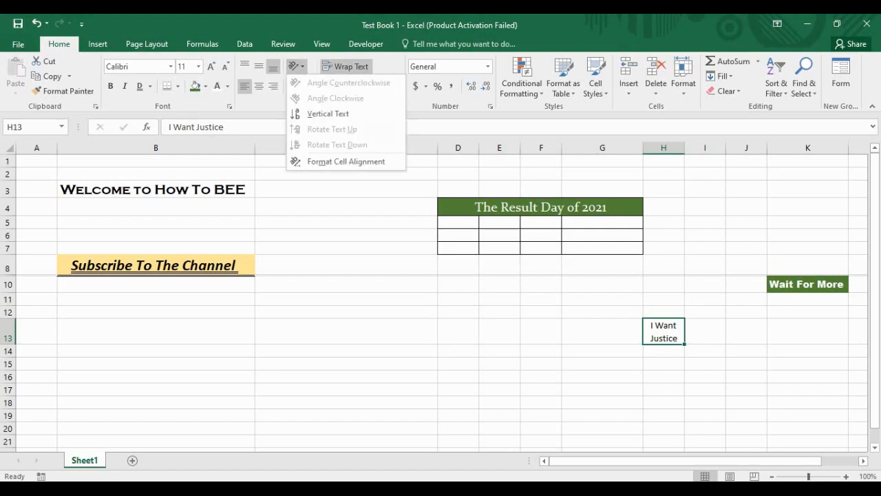
left_click(328, 114)
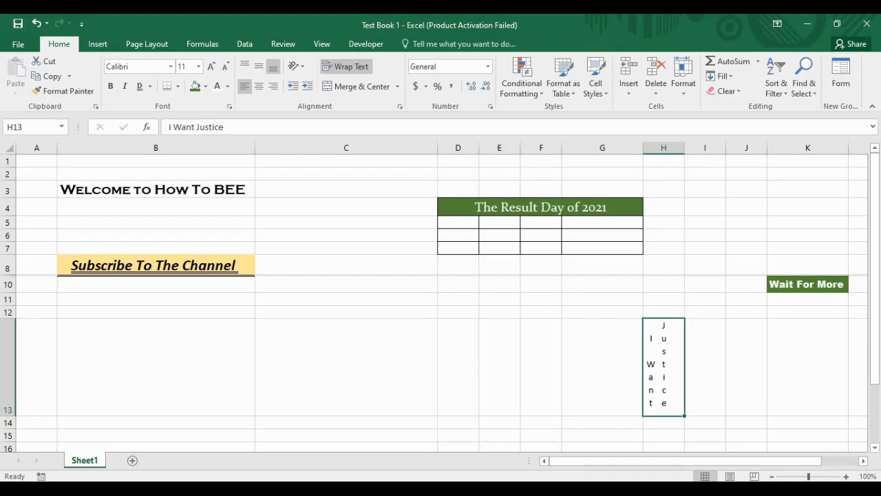
left_click(296, 66)
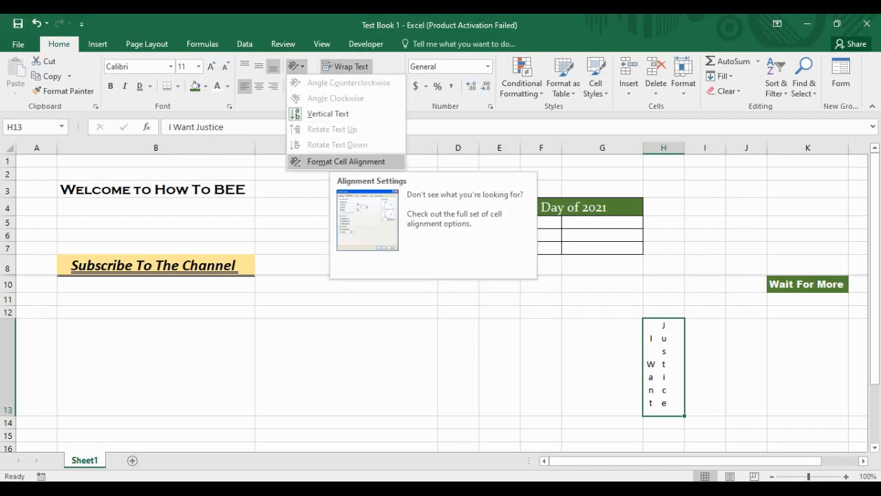
left_click(346, 161)
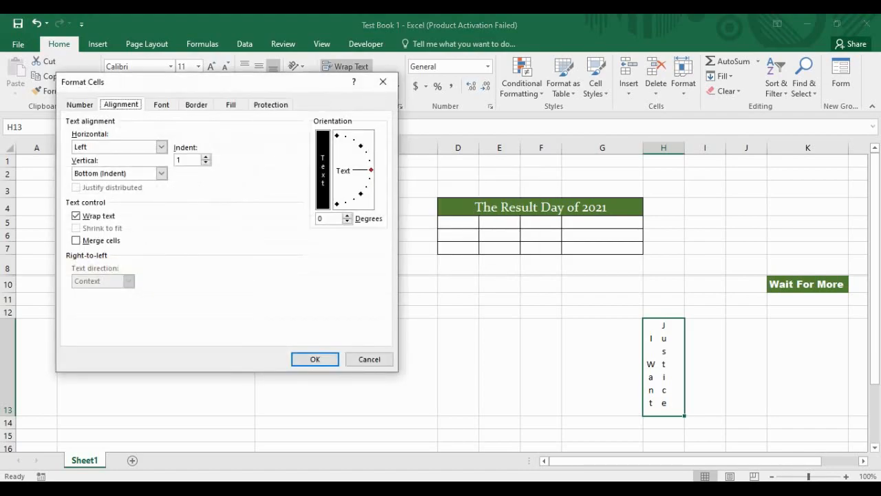
left_click(323, 170)
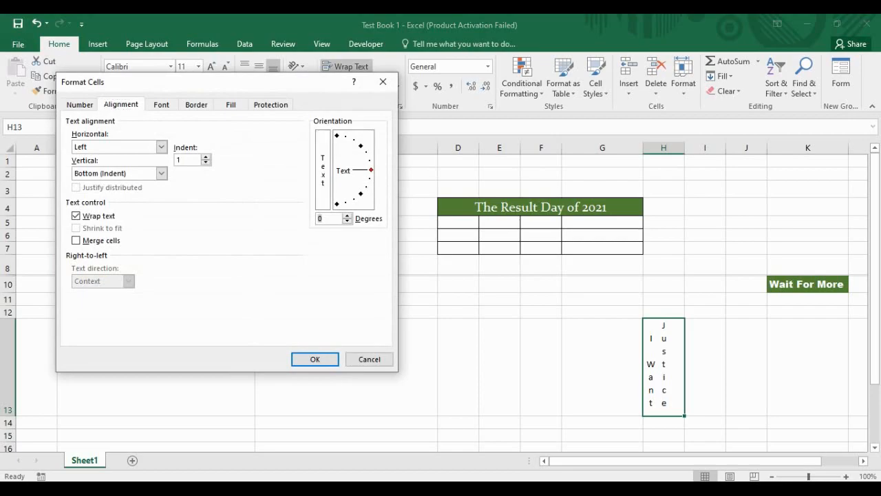
type("9")
key("Return")
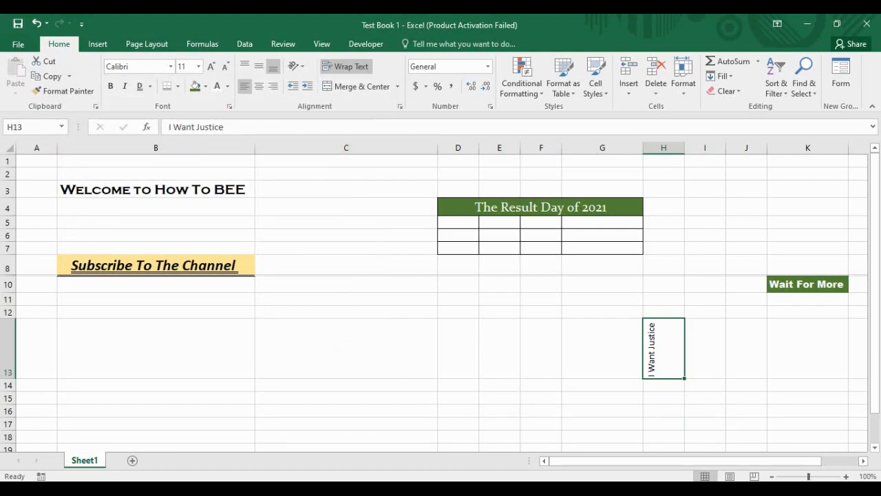
Step: Change the rotation of H13's text to 45 degrees
left_click(296, 66)
left_click(345, 161)
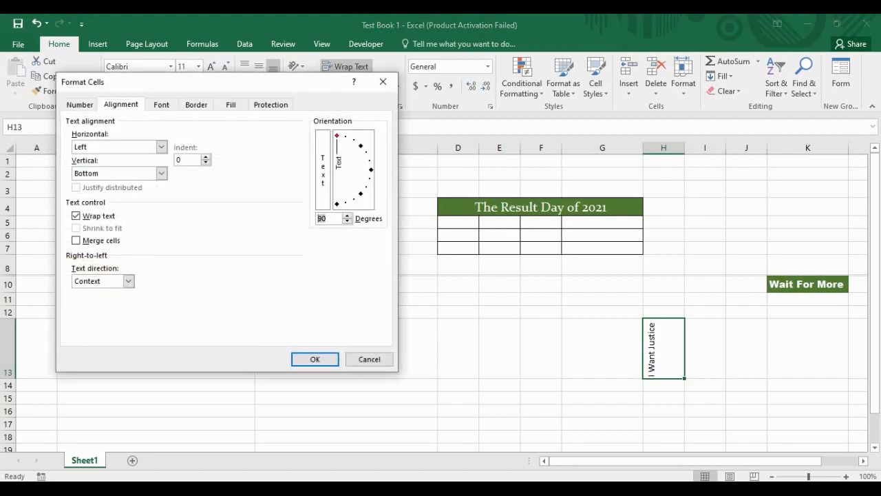
type("45")
key("Return")
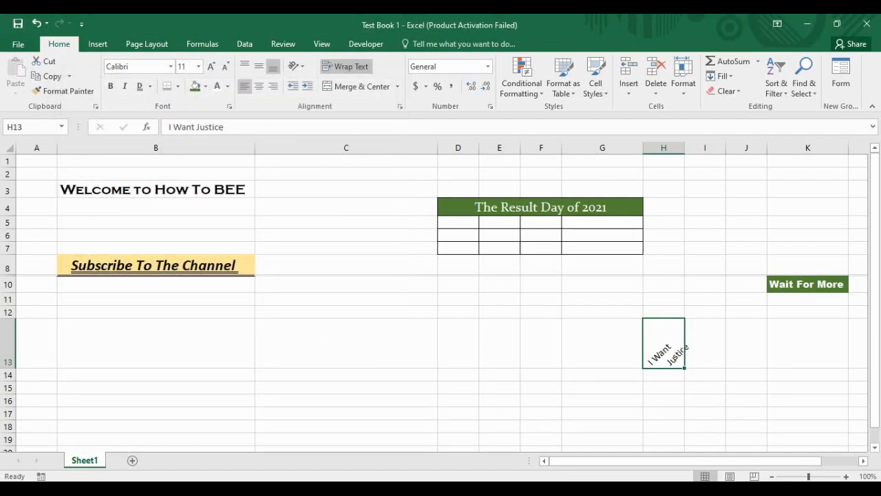
Step: Widen column H and centre H13's text vertically and horizontally
left_click_drag(685, 147, 694, 147)
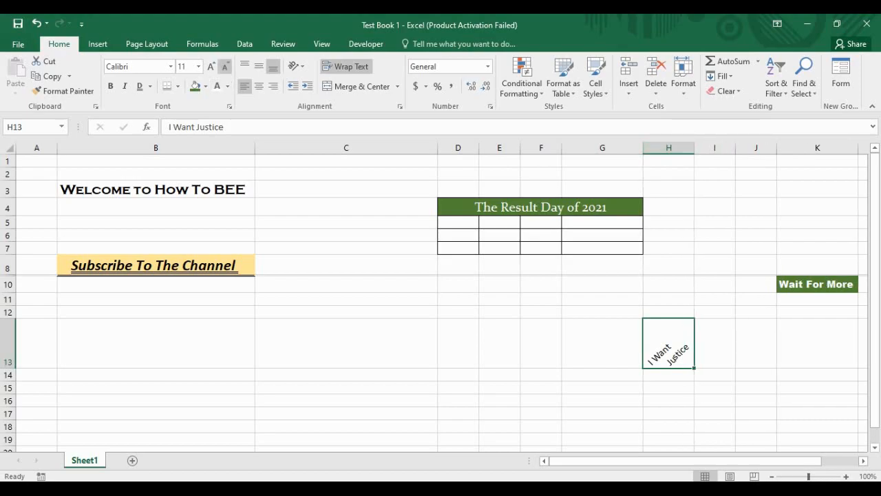
left_click(259, 67)
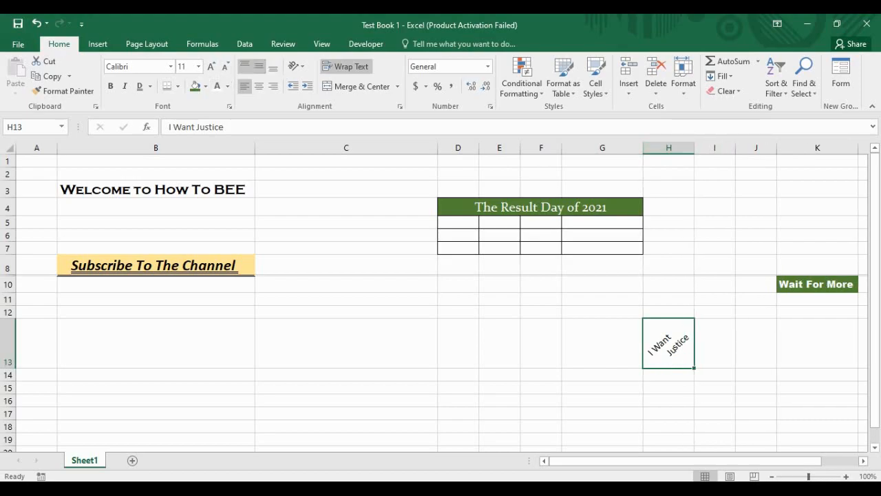
left_click(244, 66)
left_click(259, 67)
left_click(258, 86)
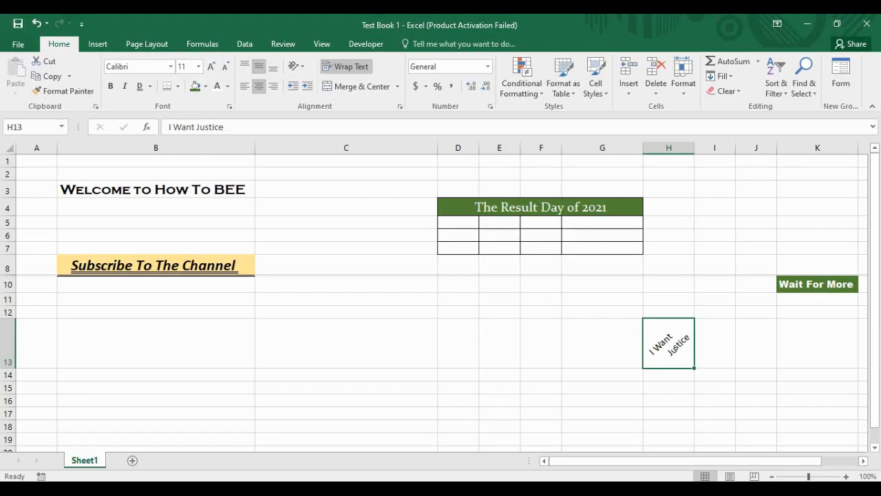
Step: Click through several cells around the sheet near H13
left_click(715, 374)
left_click(669, 414)
left_click(669, 343)
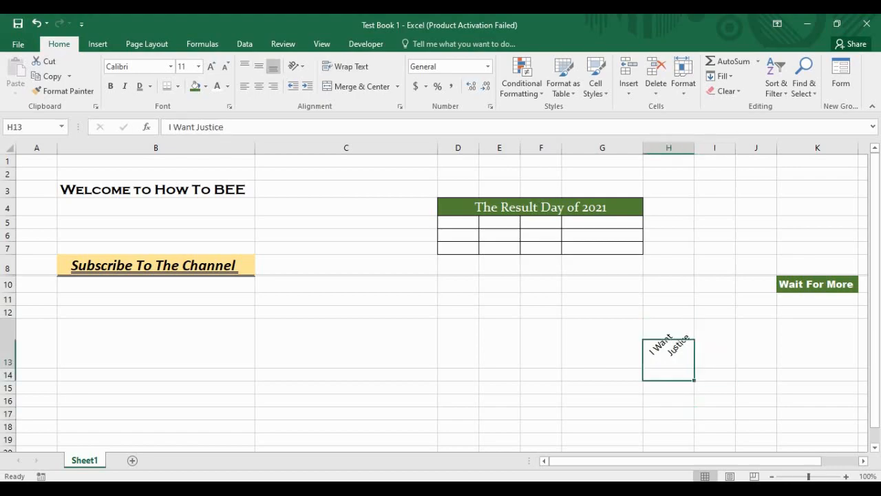
left_click(715, 343)
left_click(668, 388)
left_click_drag(715, 414, 714, 402)
left_click(603, 400)
left_click(500, 388)
left_click(603, 388)
left_click(714, 388)
left_click(500, 388)
left_click(603, 387)
left_click(500, 375)
left_click(347, 388)
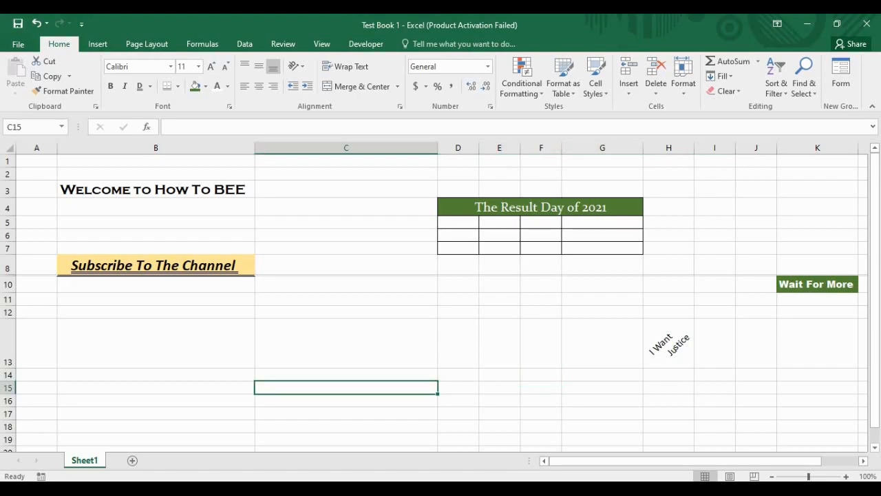
left_click(500, 414)
left_click(603, 427)
left_click(669, 414)
Step: Set the 'I Want Justice' text in H13 to 18 pt and widen column H
left_click(669, 343)
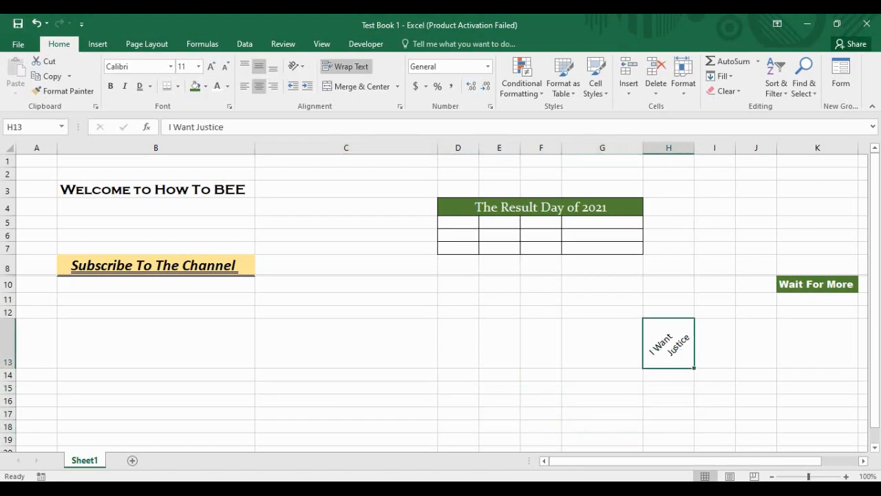
left_click(212, 67)
left_click(211, 67)
left_click(211, 67)
left_click(211, 67)
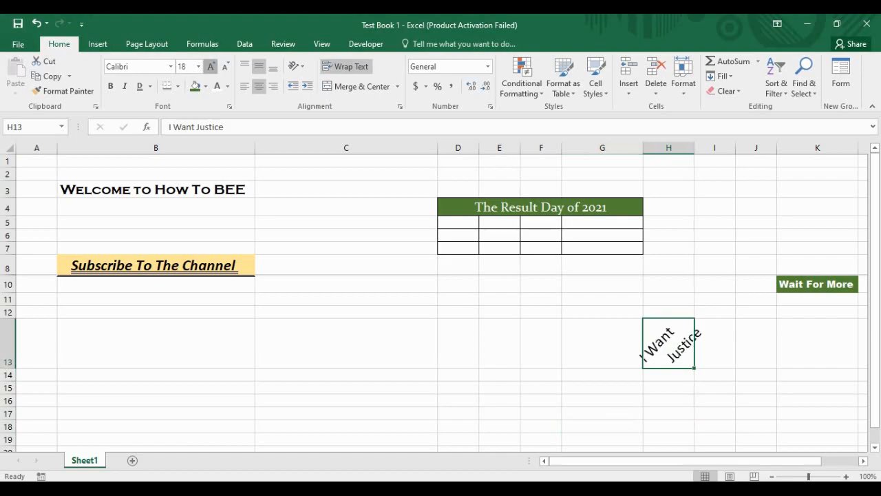
left_click(211, 67)
left_click(212, 67)
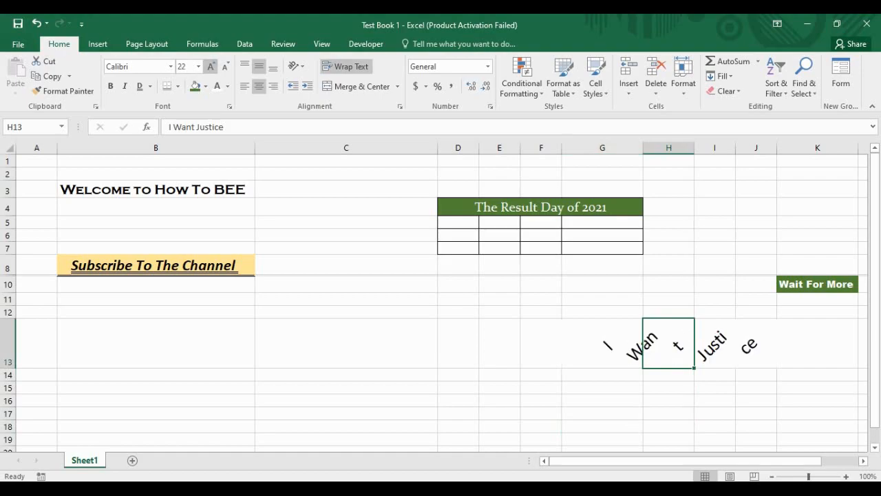
left_click(225, 67)
left_click(226, 67)
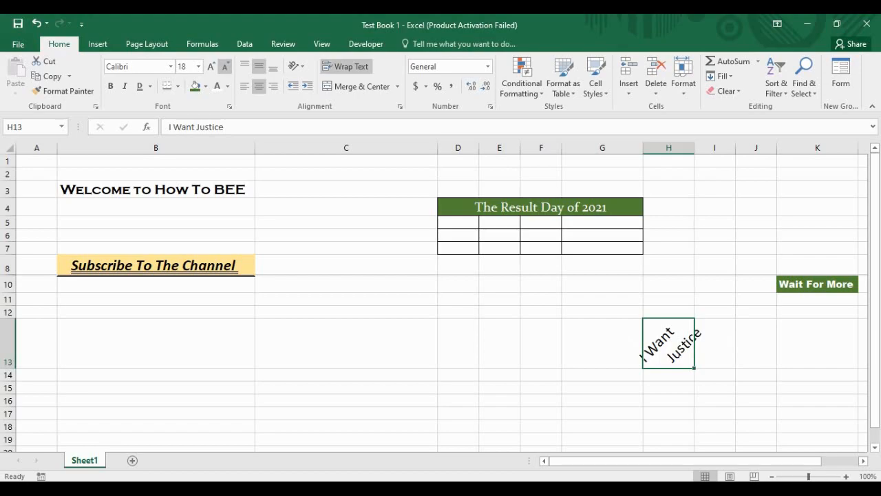
left_click_drag(695, 148, 723, 148)
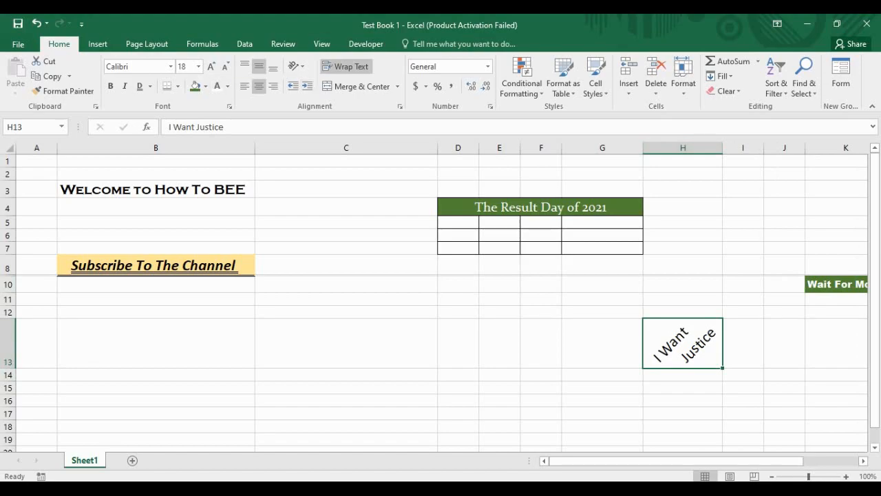
Step: Set H13's font to Franklin Gothic Heavy
left_click(170, 66)
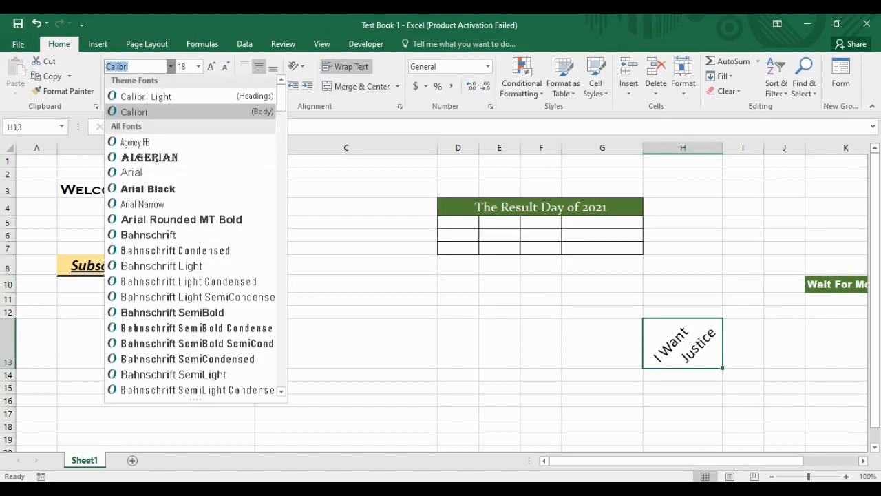
scroll(189, 268, "down", 15)
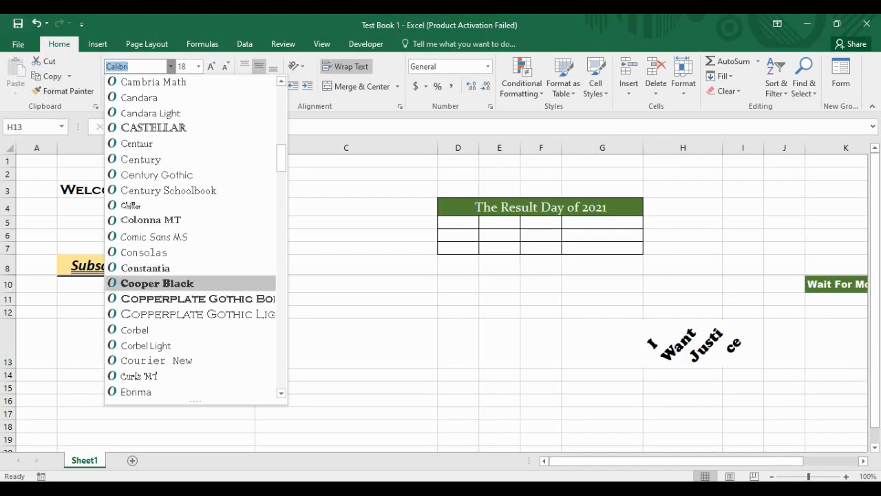
scroll(189, 267, "down", 5)
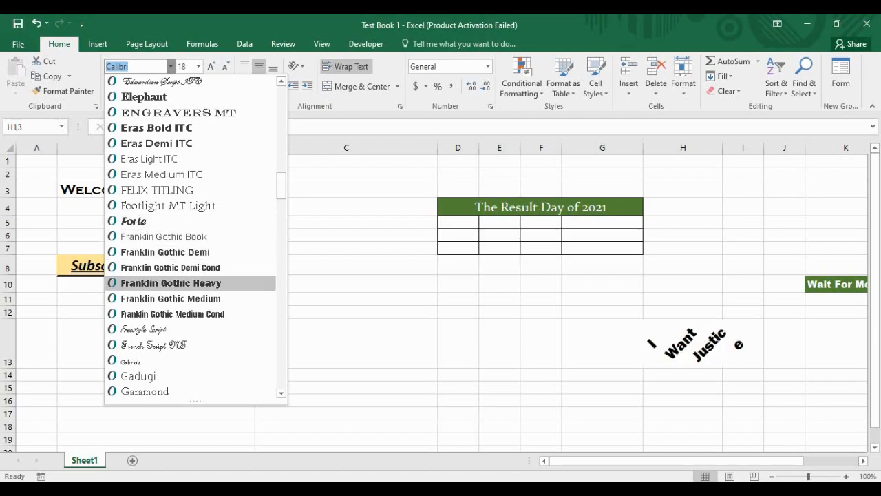
left_click(170, 282)
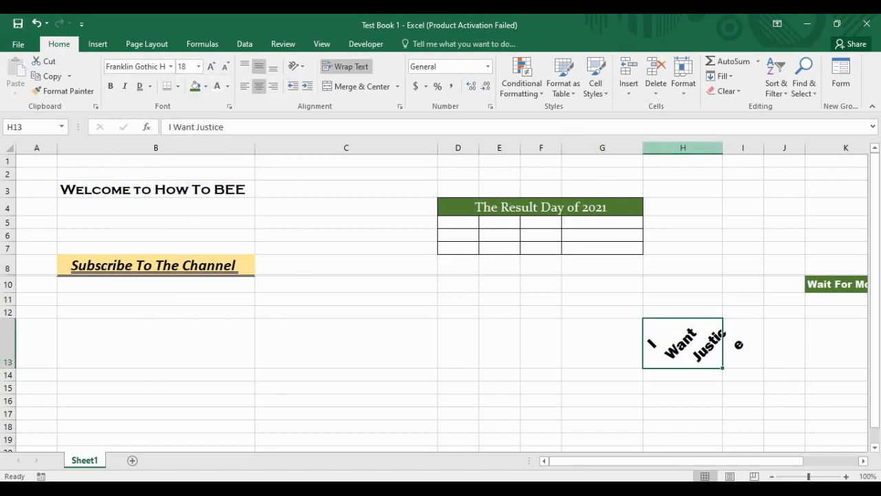
Step: Autofit column H, test alignments ending top-aligned, then widen column H a little more
double_click(724, 147)
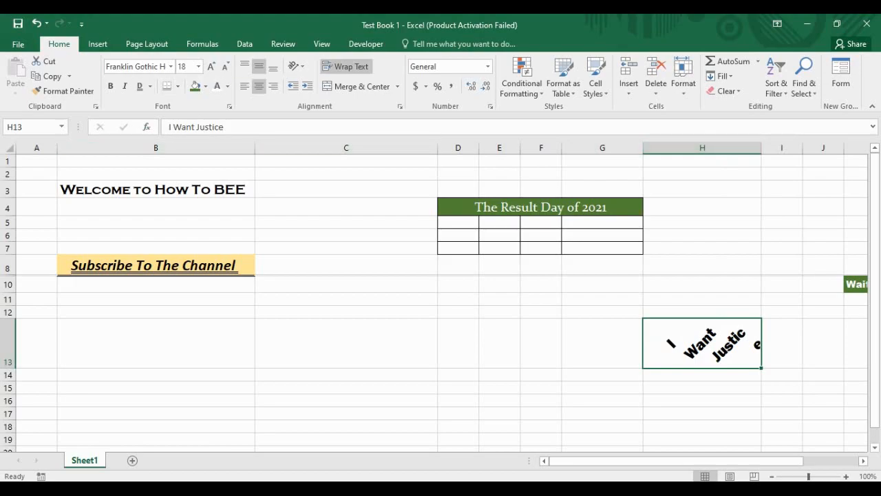
left_click(245, 66)
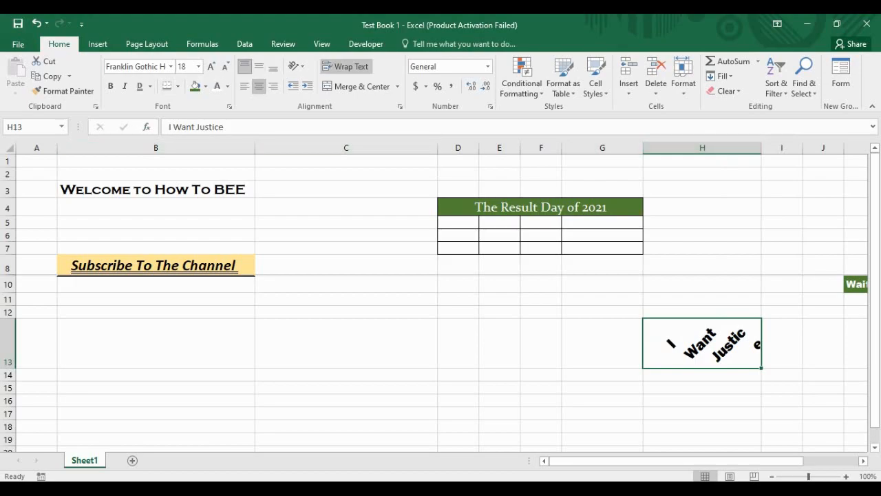
left_click(245, 86)
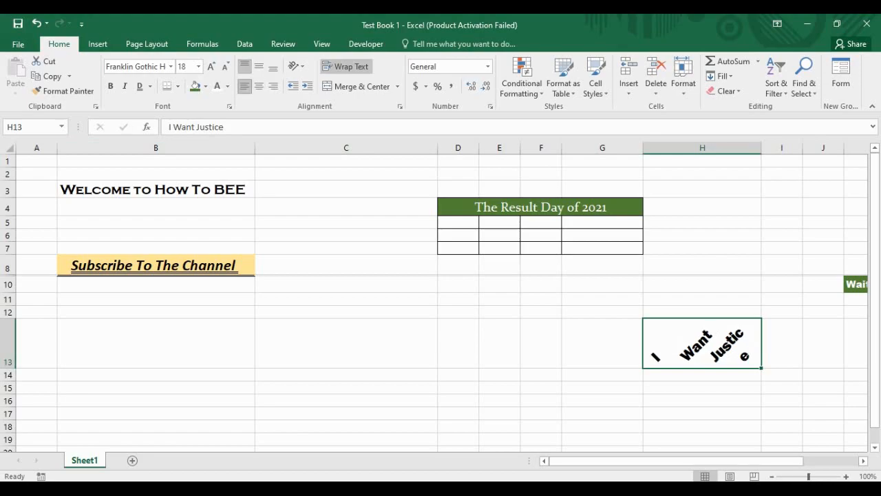
left_click(259, 66)
left_click(259, 86)
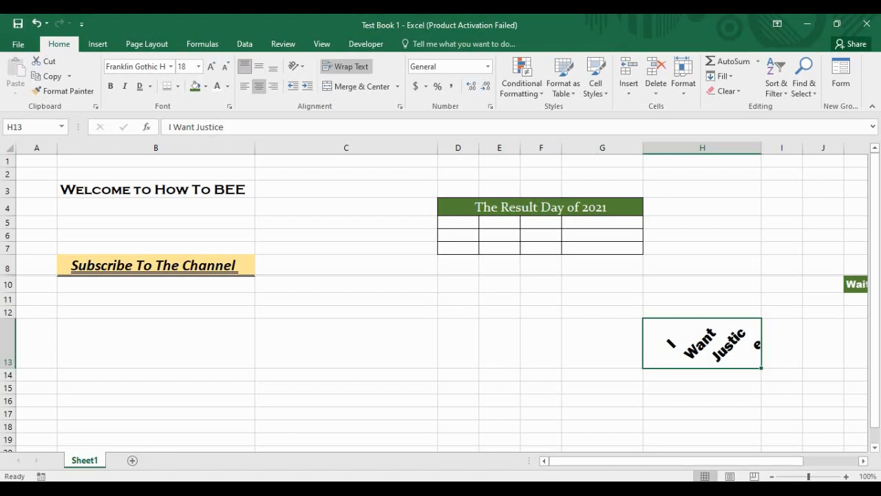
left_click(245, 66)
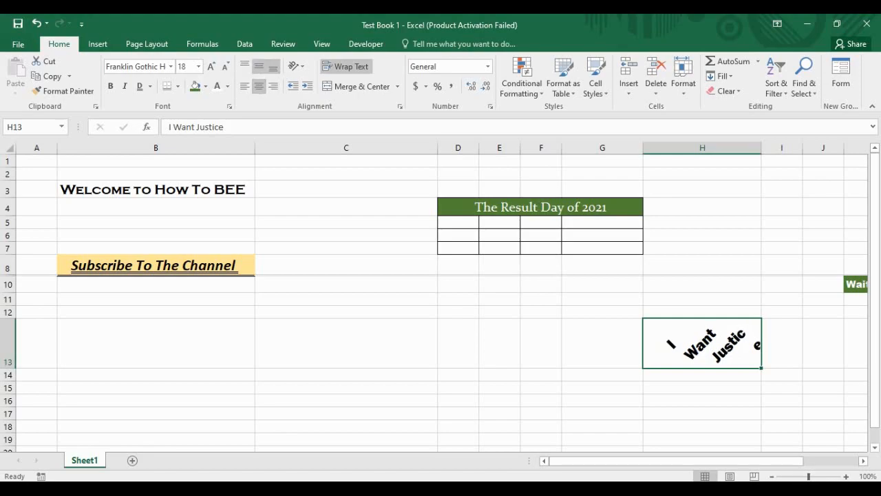
left_click(245, 66)
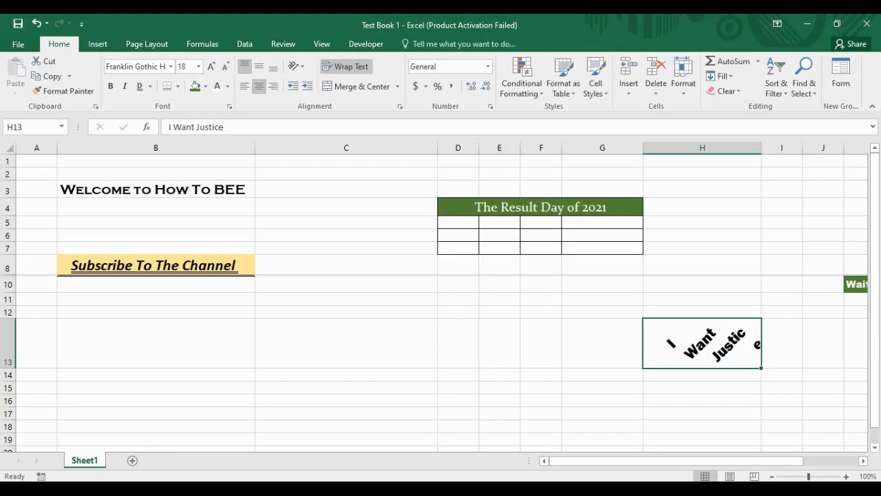
left_click_drag(761, 148, 783, 147)
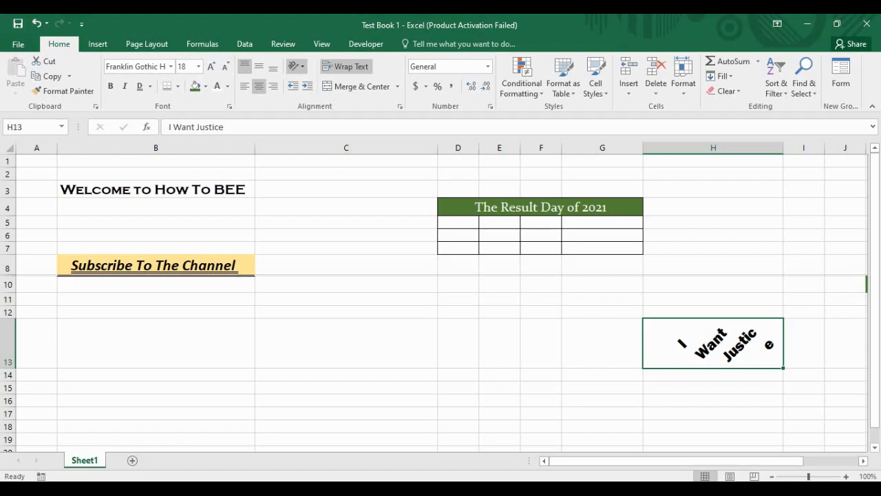
left_click(296, 66)
left_click(331, 161)
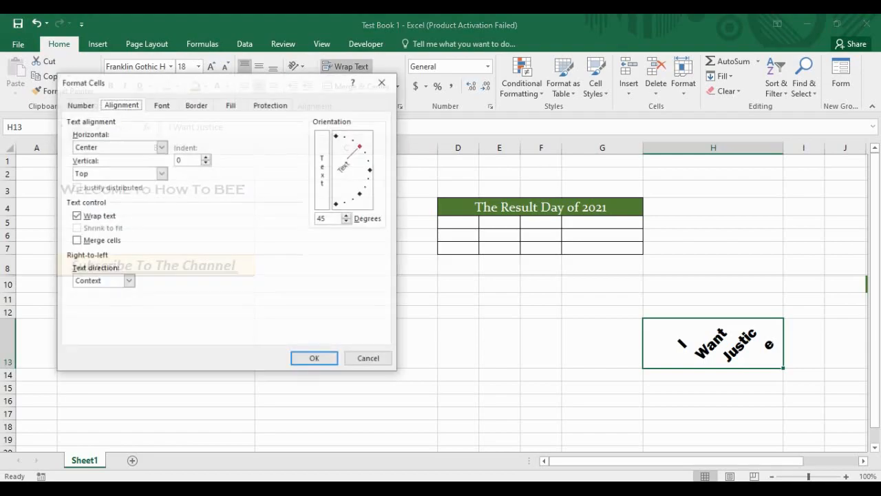
left_click_drag(329, 219, 317, 218)
type("0")
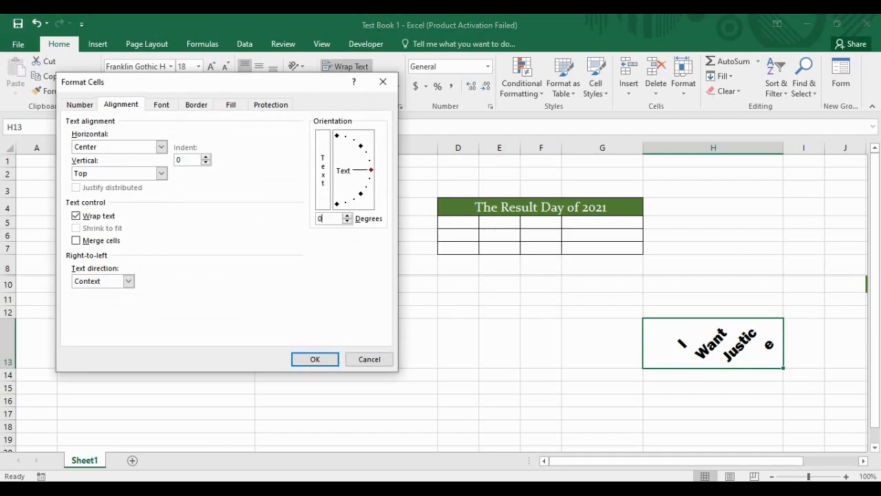
key("Return")
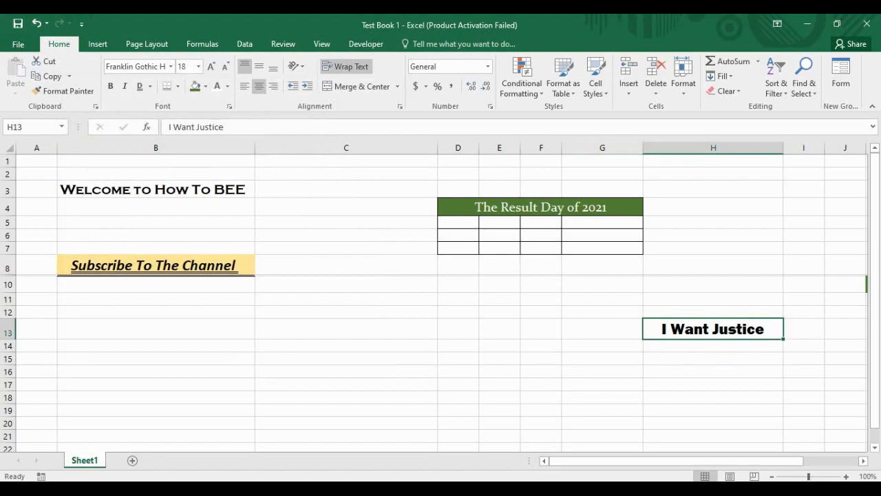
left_click(196, 86)
left_click(217, 86)
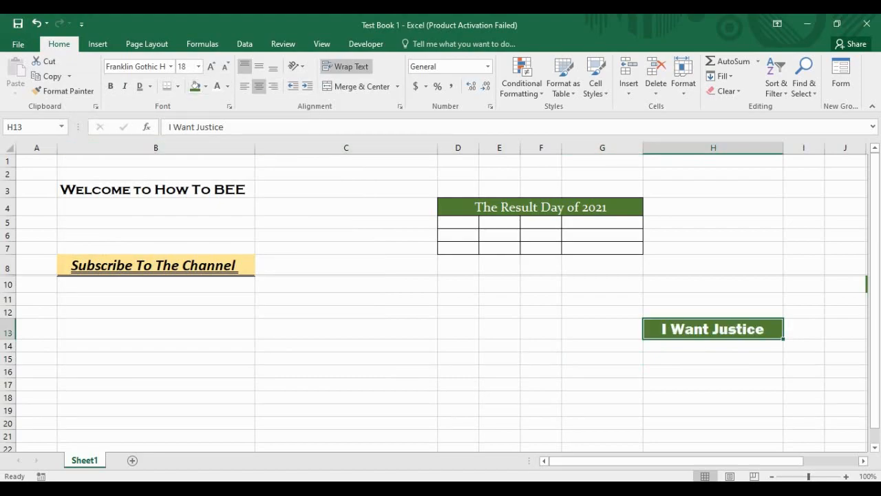
left_click(713, 385)
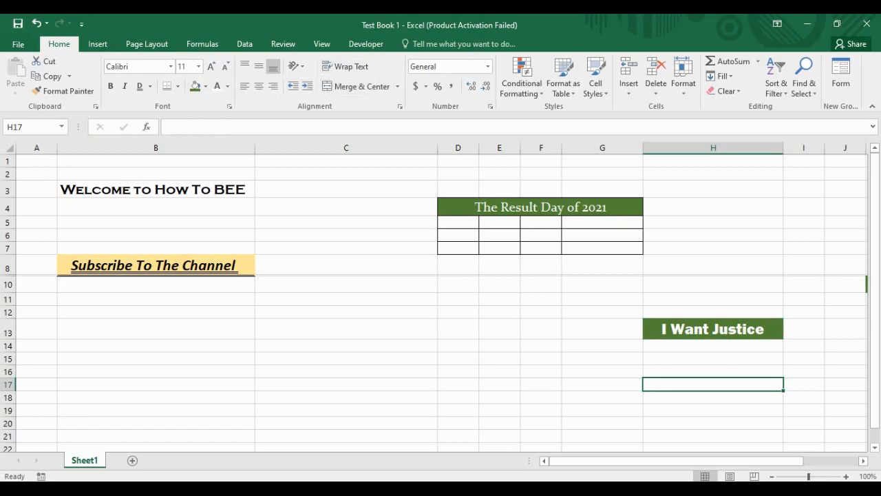
left_click(399, 106)
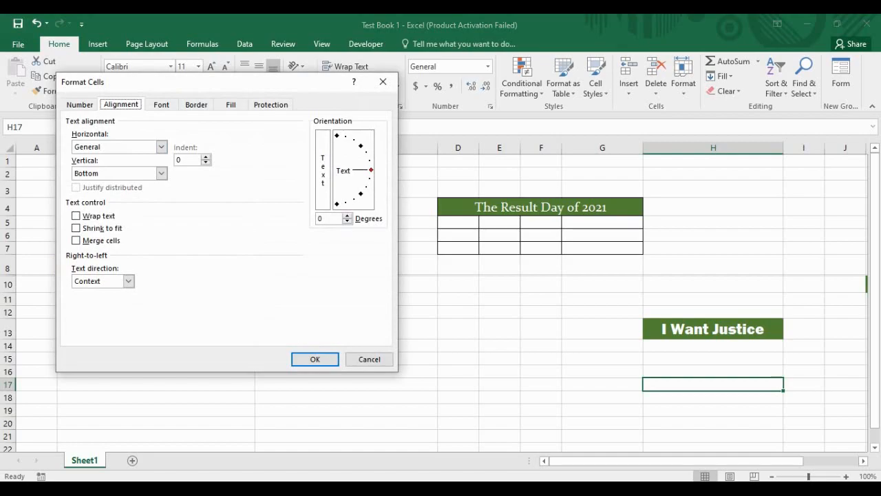
left_click_drag(200, 82, 246, 159)
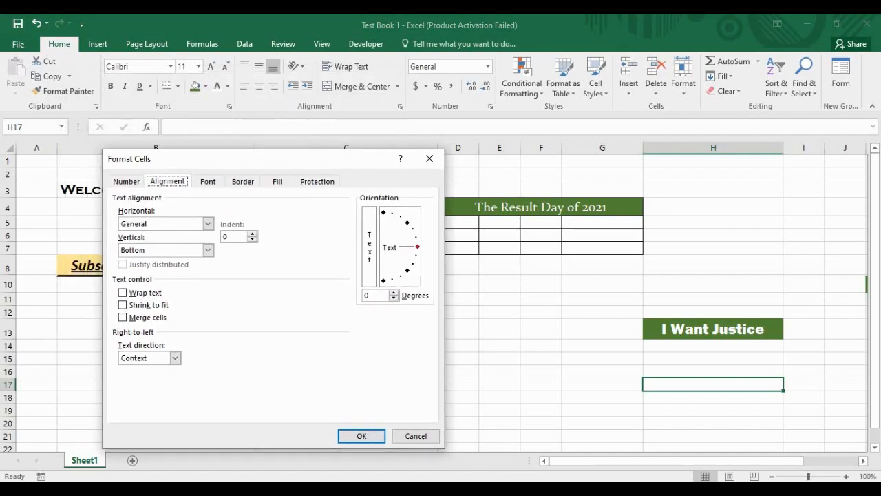
left_click(208, 182)
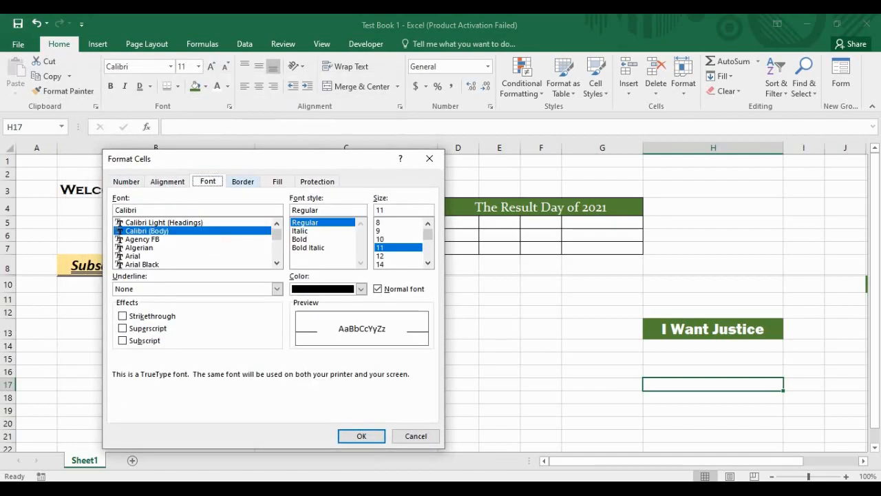
left_click(242, 182)
left_click(277, 181)
left_click(316, 182)
left_click(168, 182)
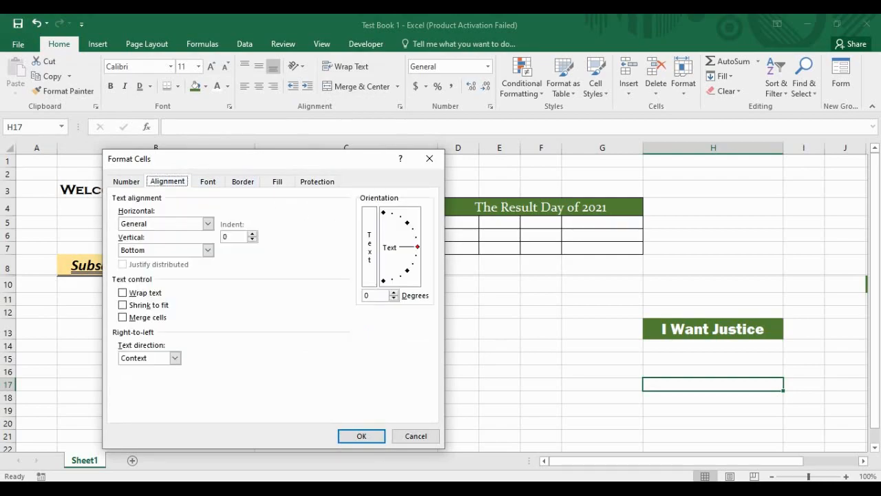
left_click(126, 182)
left_click(430, 158)
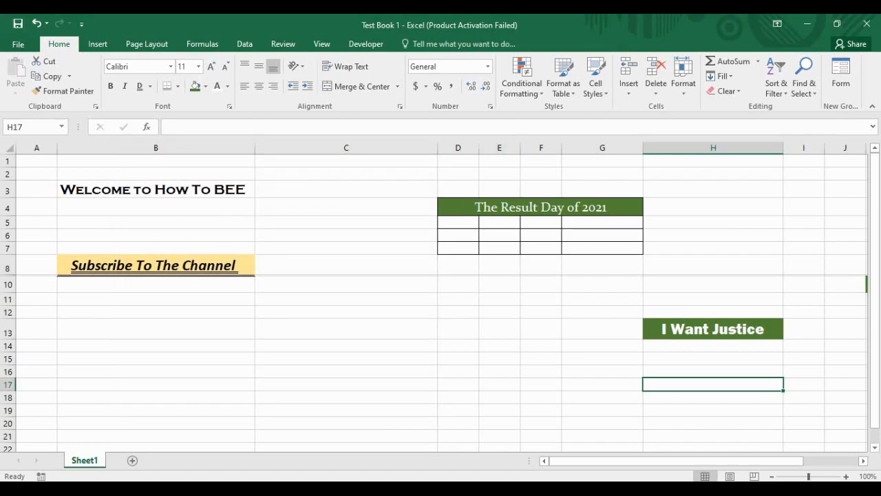
scroll(441, 302, "down", 5)
scroll(441, 301, "up", 5)
Step: Enter the heading 'Sells Per Peson' in cell M2
left_click_drag(586, 461, 640, 460)
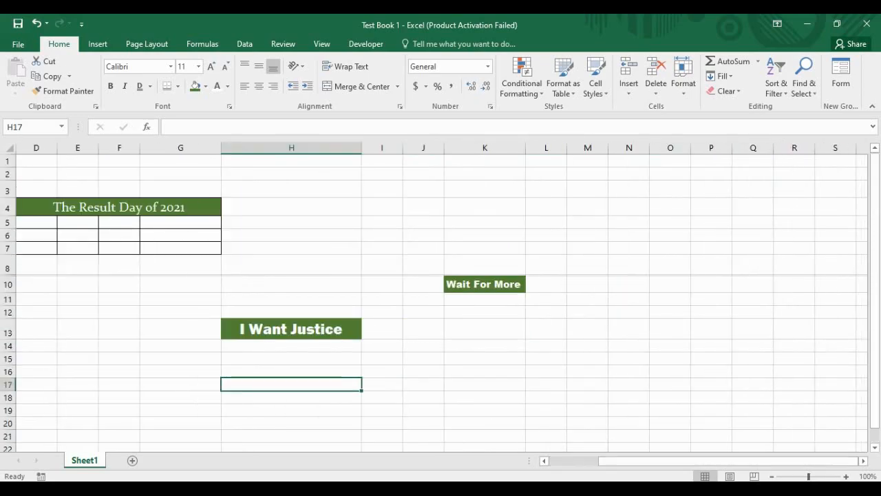
left_click(546, 236)
left_click(629, 284)
left_click(588, 235)
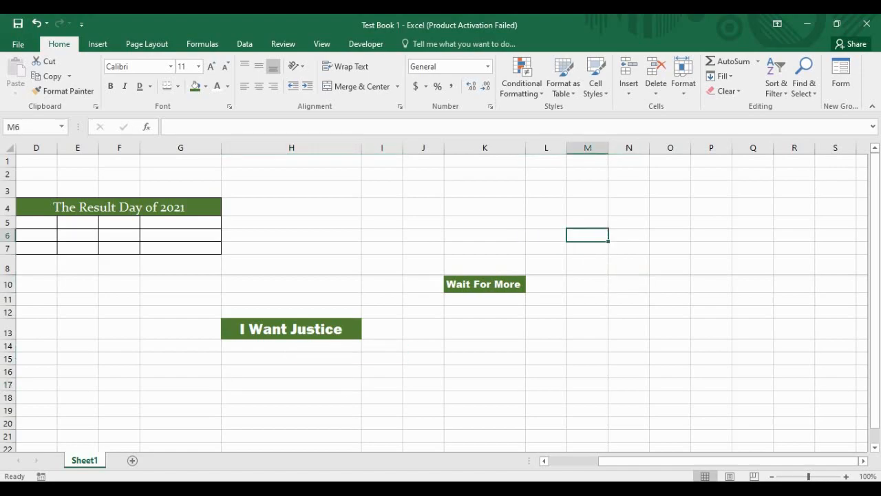
left_click(587, 190)
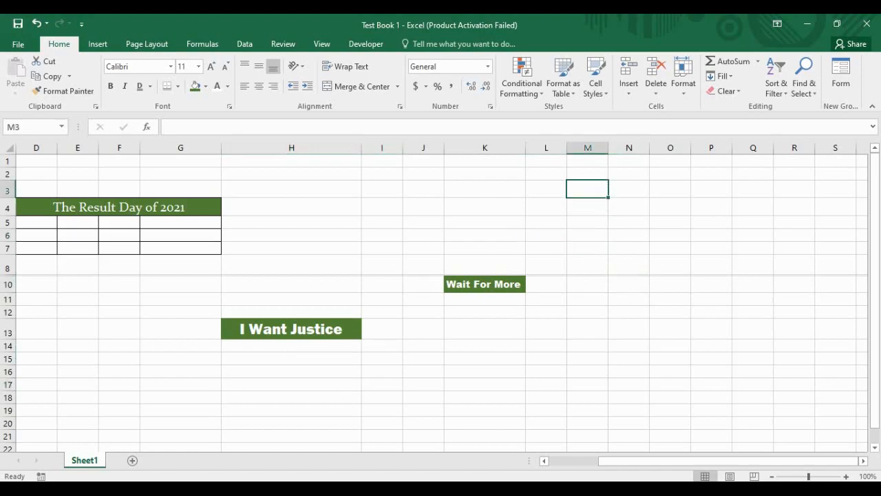
left_click(587, 174)
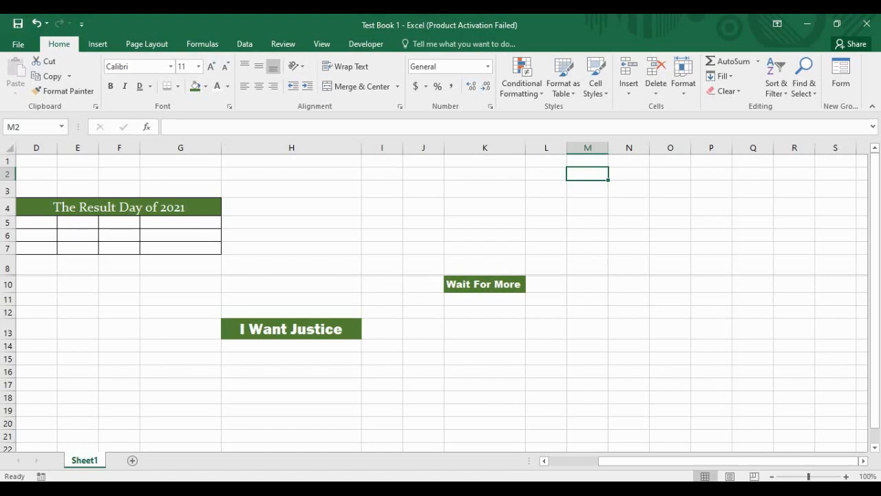
type("S")
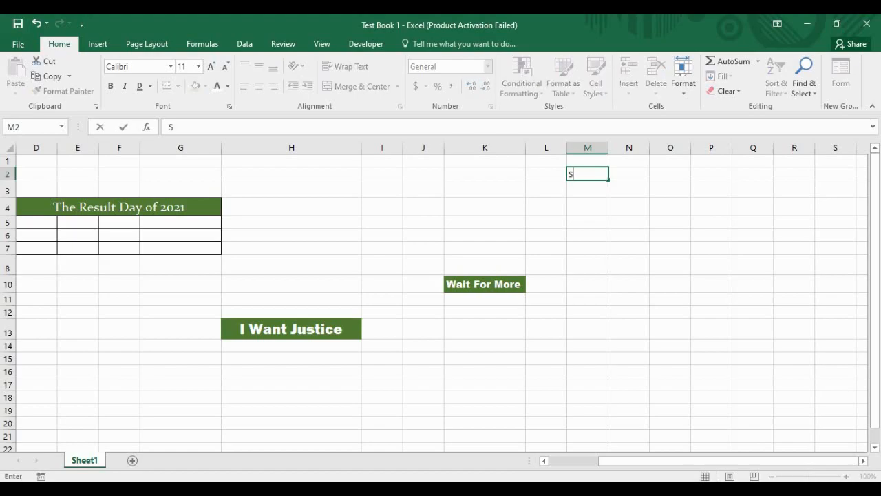
type("ells Per W")
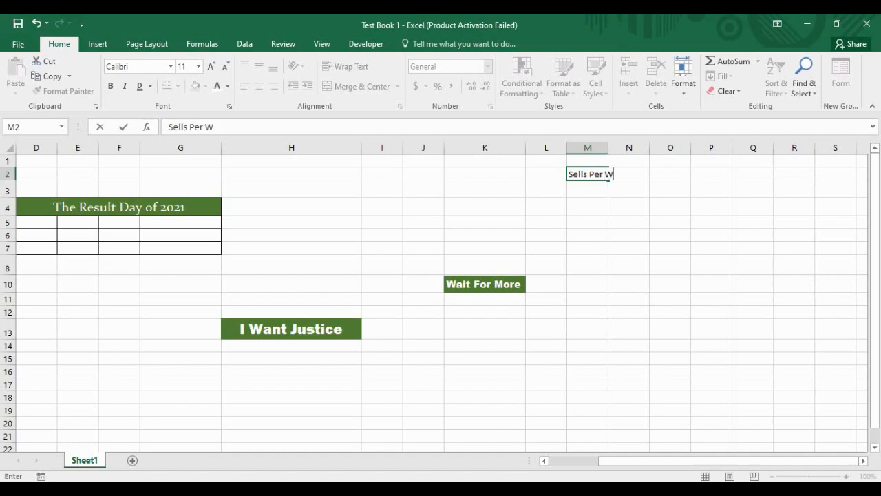
key("BackSpace")
type("Peson")
key("Return")
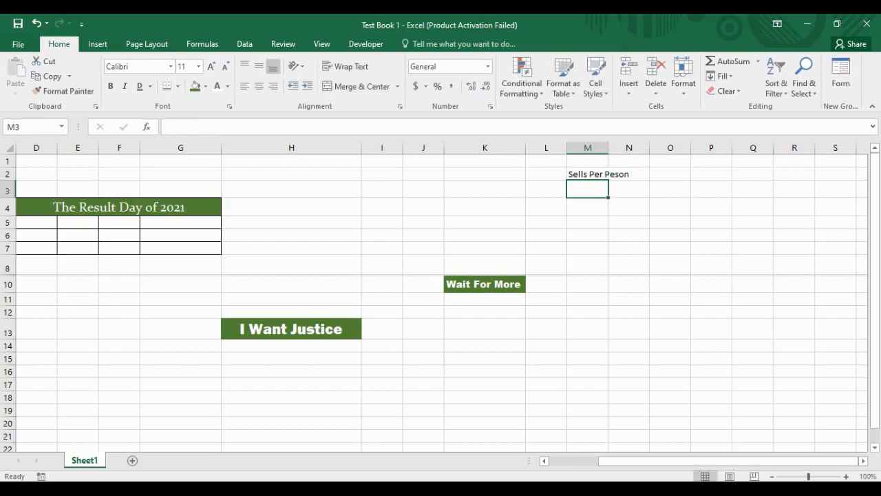
Step: Enter the four salespeople's names across O2 to R2
left_click(670, 174)
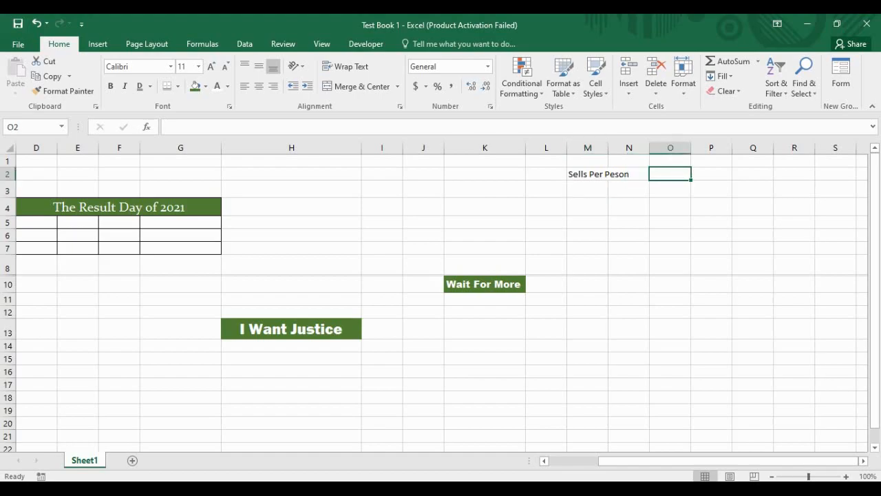
type("Shafiq")
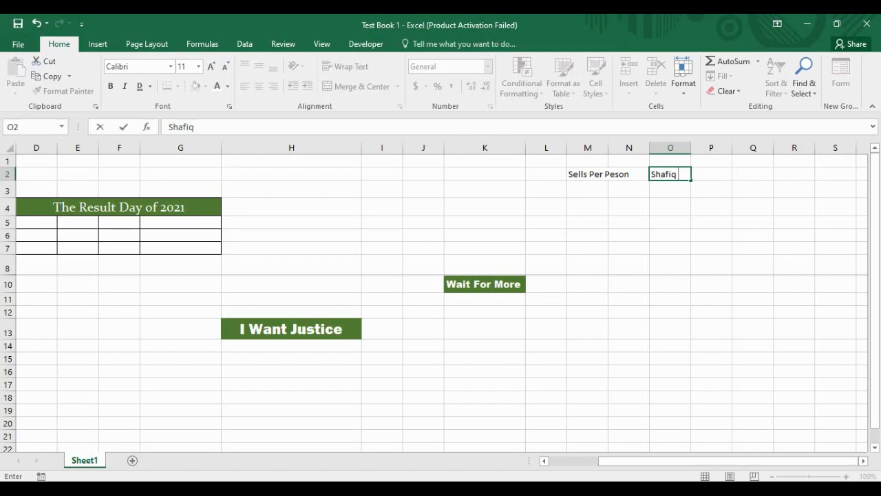
key("Tab")
type("Ra")
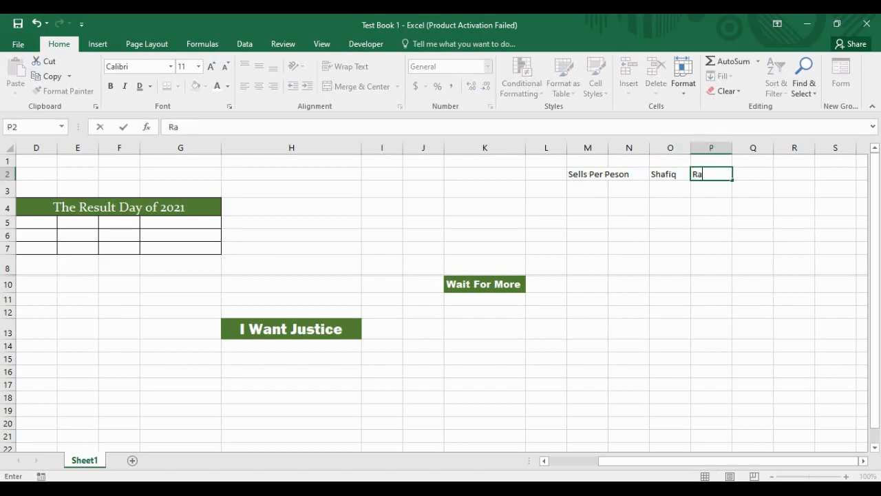
type("fiq")
key("Tab")
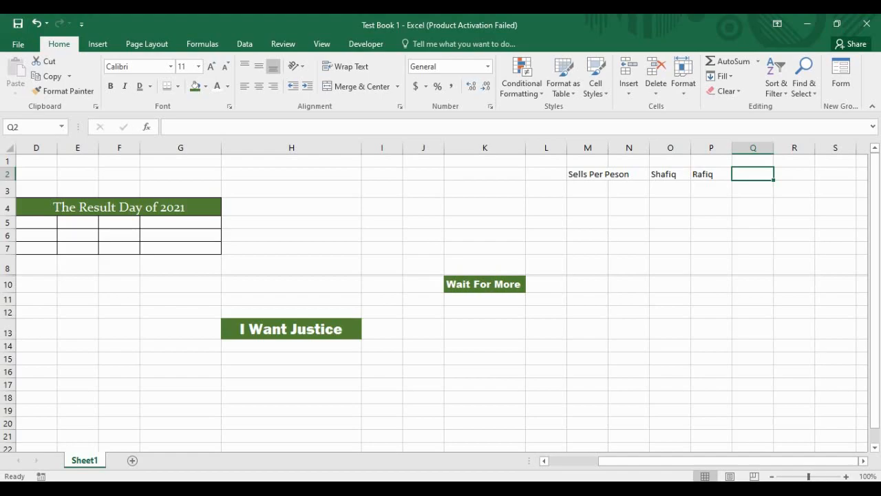
type("Sharif")
key("Tab")
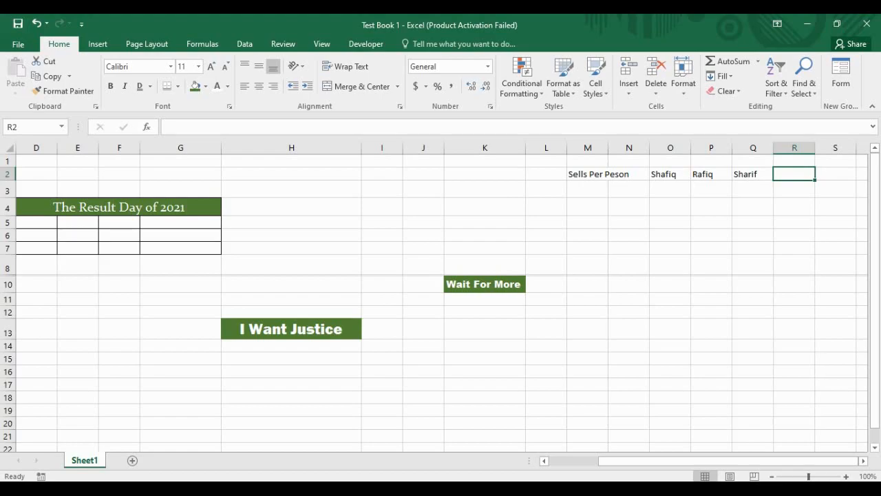
type("Ra")
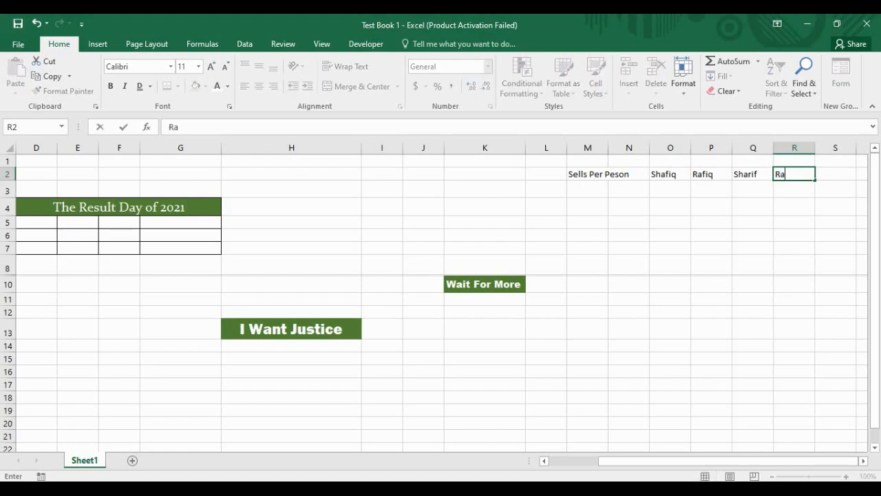
type("fi")
key("Return")
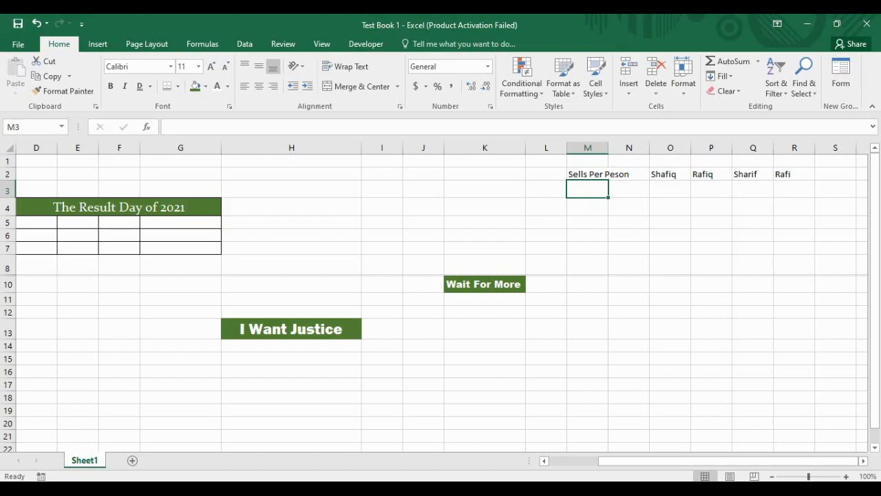
Step: Fill the labels Week 1 to Week 4 down M3:M6
type("W")
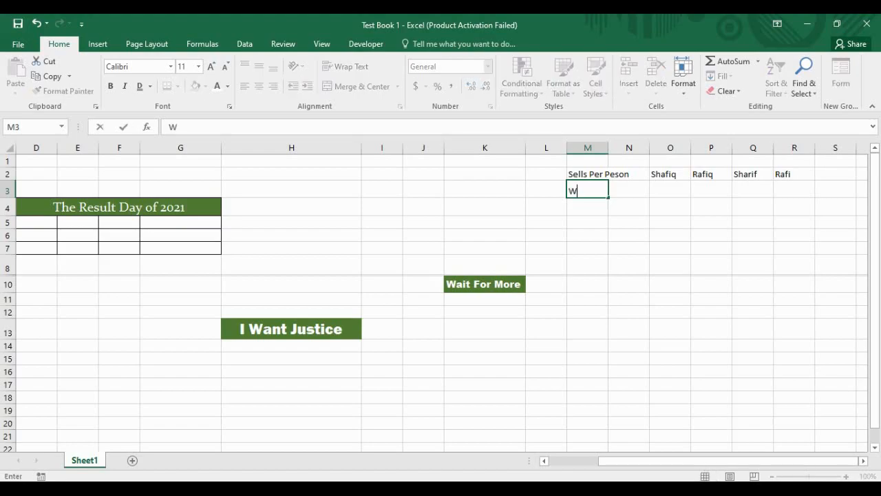
type("eek 1")
key("Return")
type("Week ")
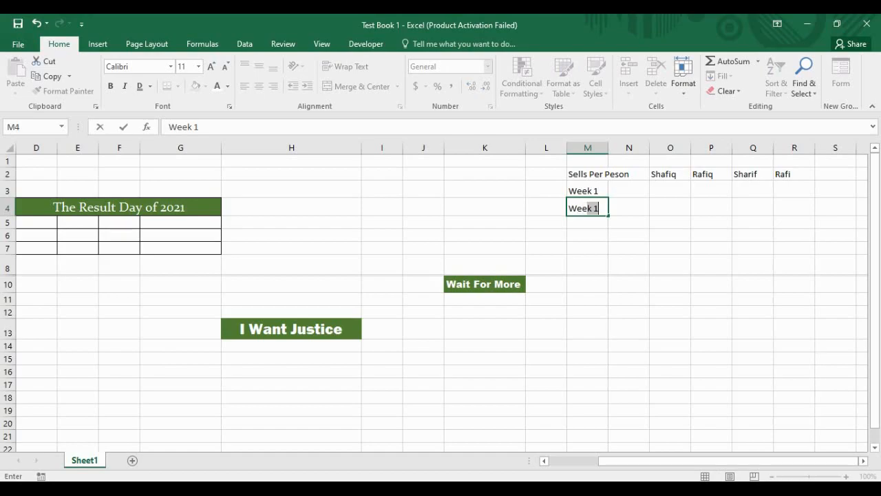
type("2")
key("Right")
left_click_drag(588, 191, 609, 238)
left_click(670, 248)
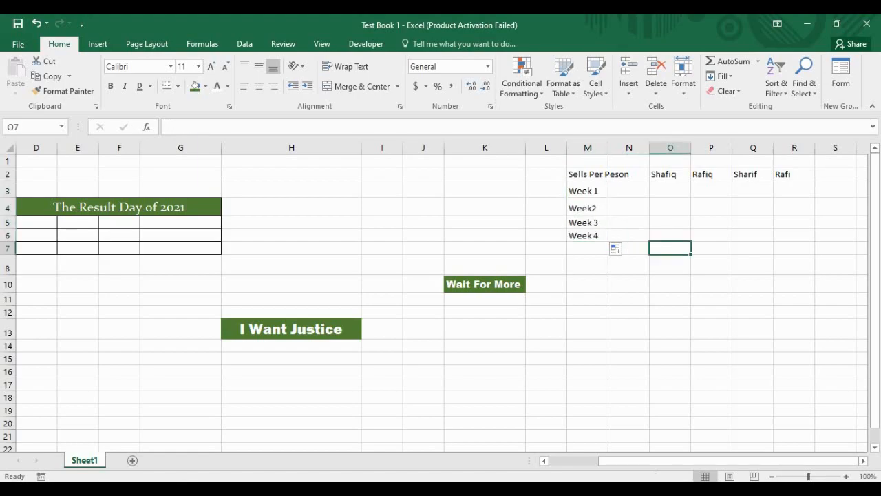
left_click(629, 190)
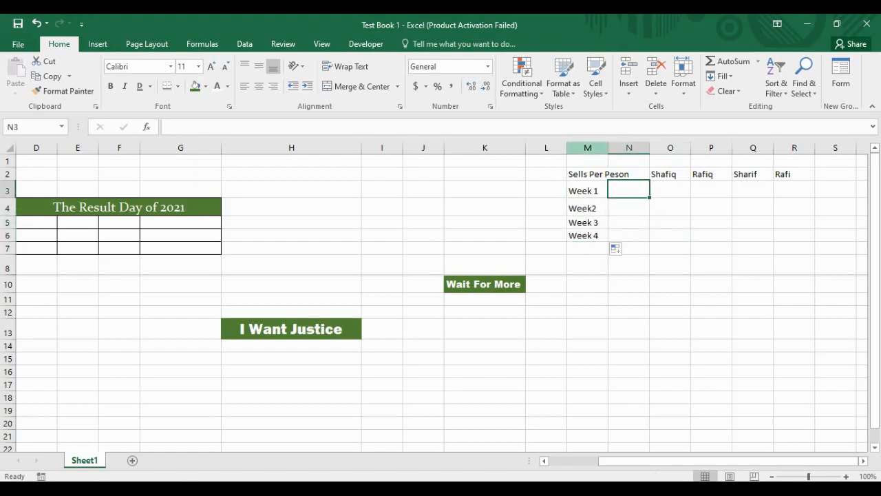
Step: Autofit column M and delete empty column N so the names sit in N2:Q2
double_click(608, 147)
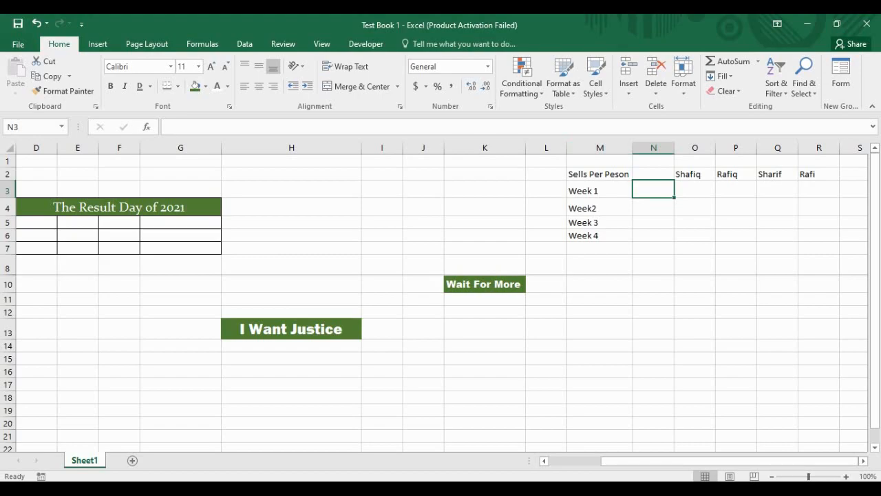
right_click(651, 148)
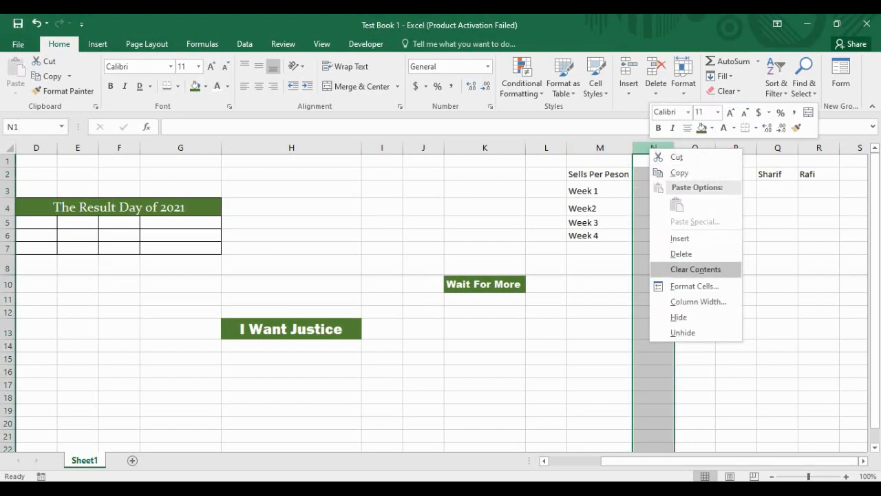
left_click(681, 253)
left_click(654, 189)
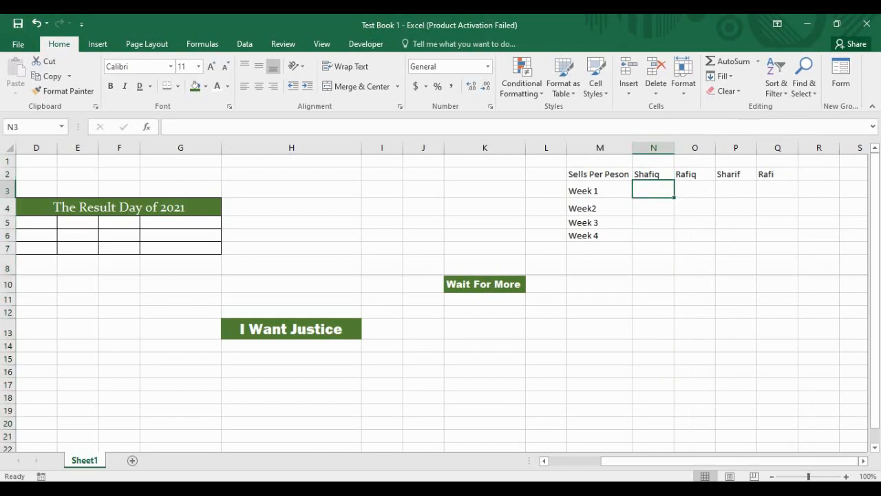
Step: Enter Week 1 sales 56, 28, 71, 65 and the first Week 2 figure, 36
type("56")
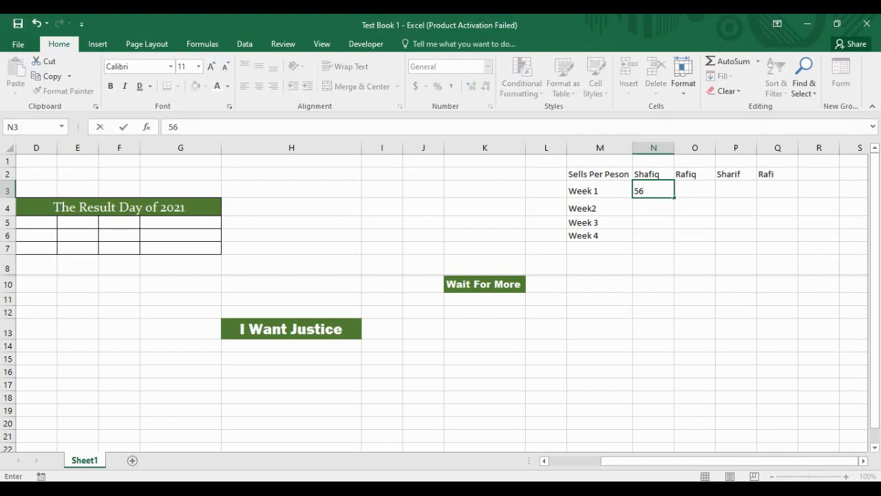
key("Tab")
type("28")
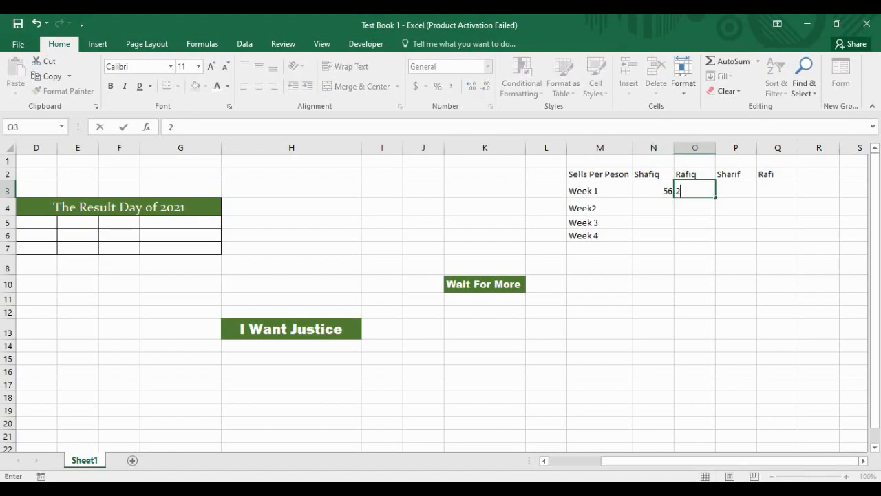
key("Return")
type("36")
key("Return")
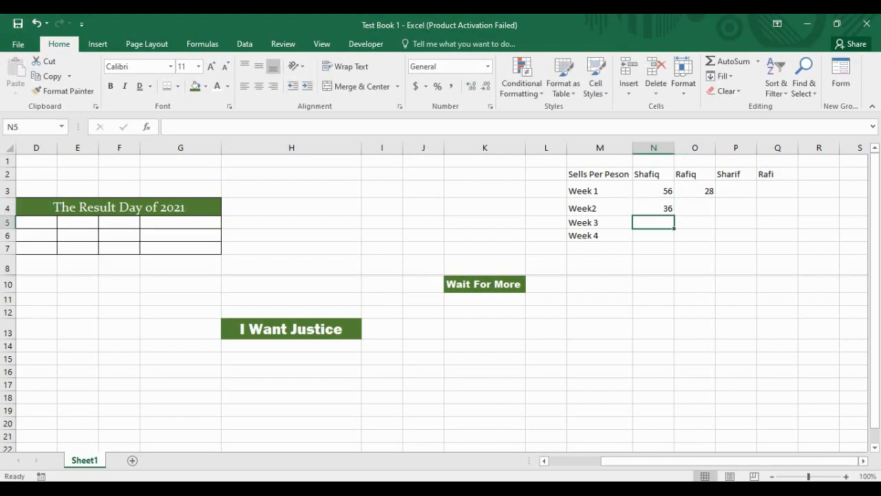
left_click(736, 190)
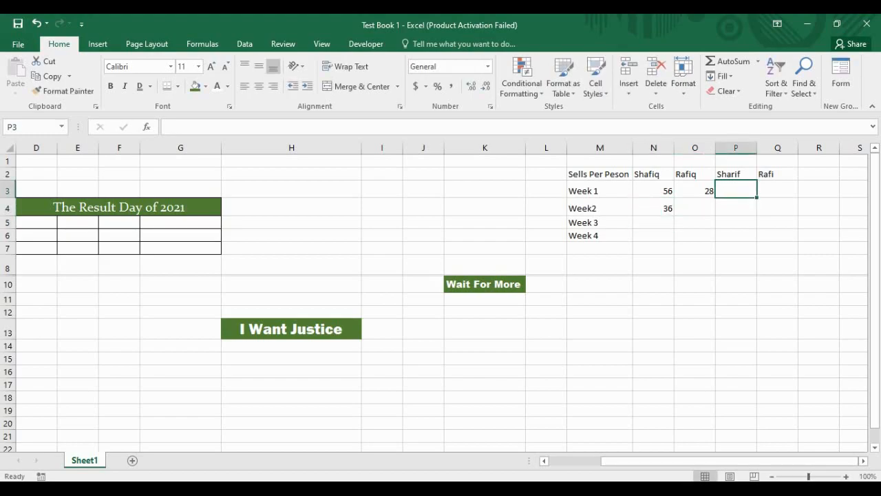
type("71")
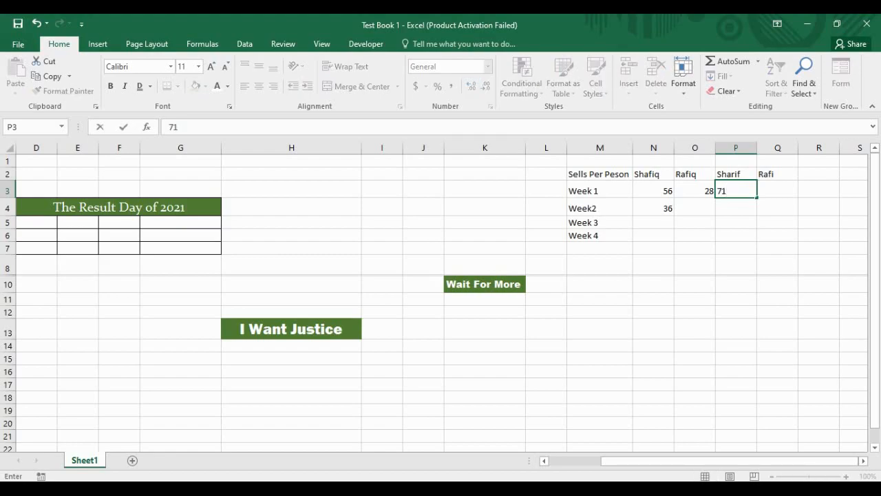
key("Return")
left_click(777, 190)
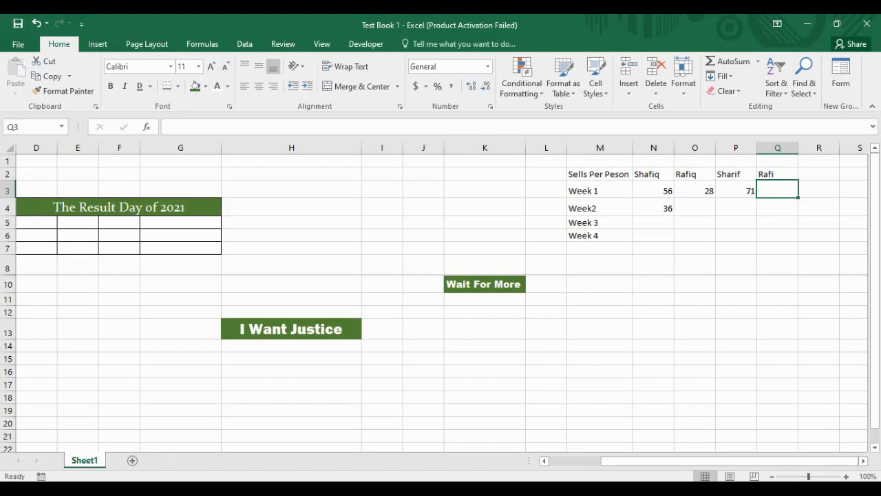
type("65")
key("Return")
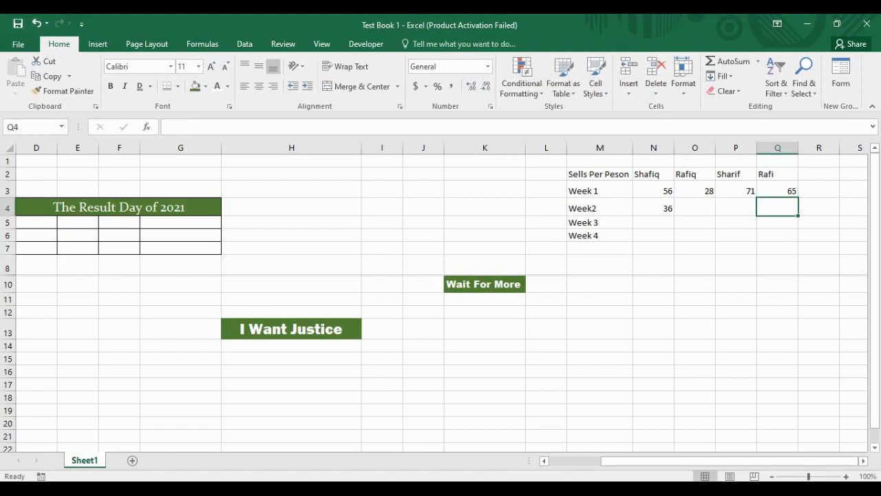
Step: Enter the remaining Week 2 sales figures 70, 38 and 50
left_click(819, 206)
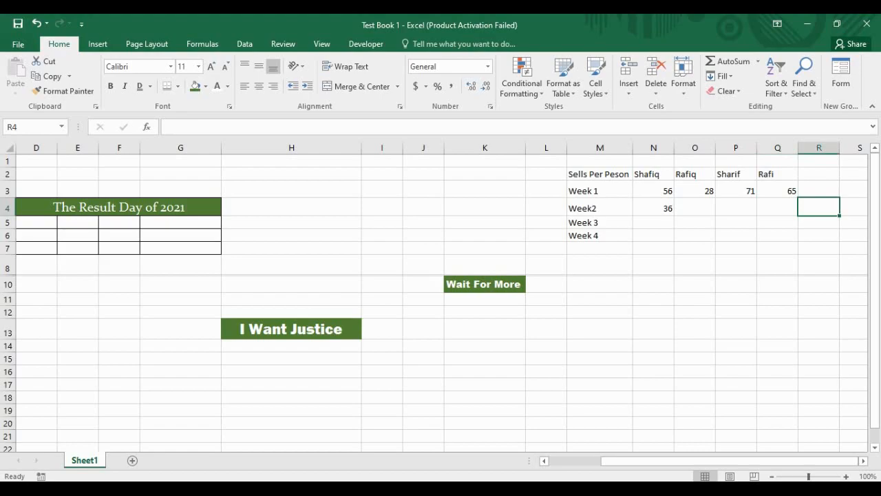
key("Left")
key("Left")
key("Left")
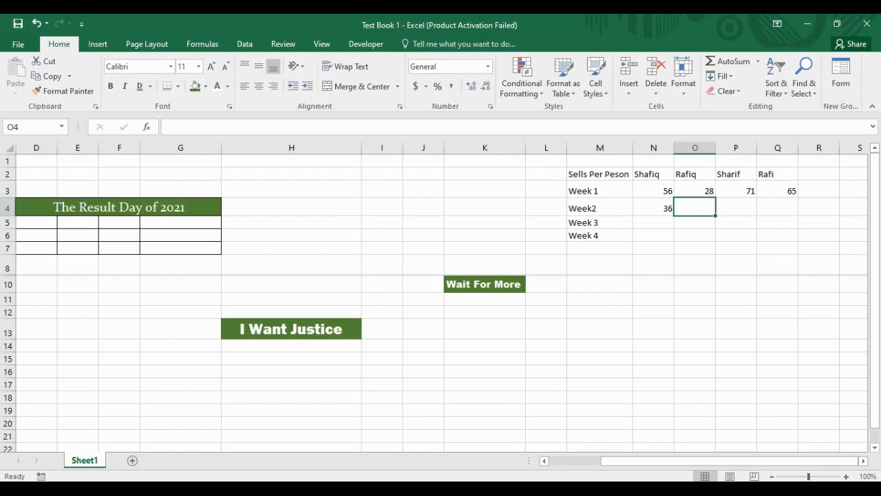
type("70")
left_click(778, 222)
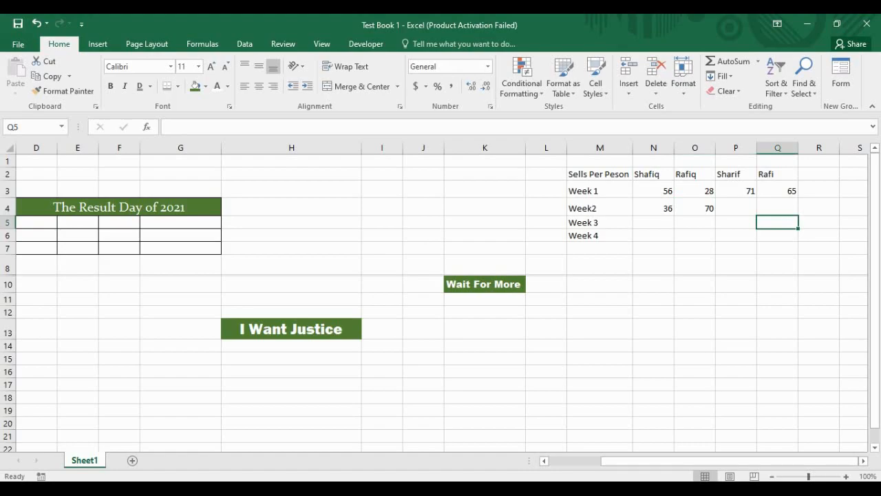
key("Left")
key("Up")
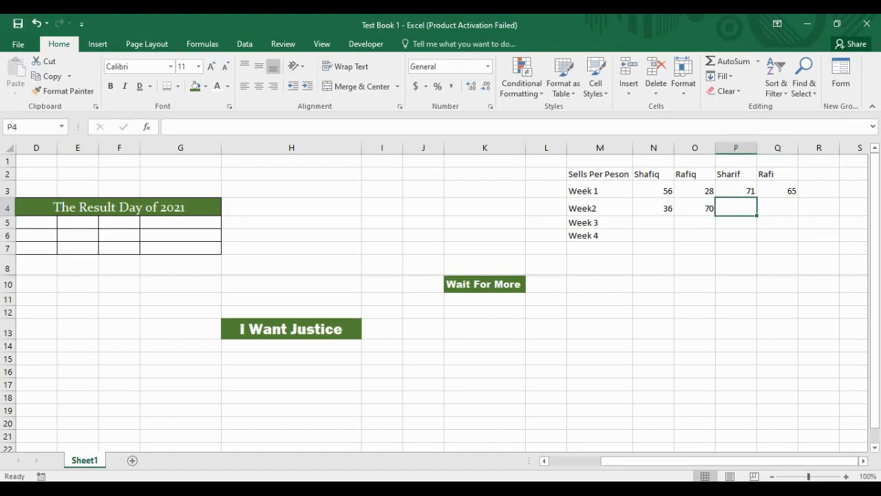
type("38")
key("ctrl+Return")
key("Right")
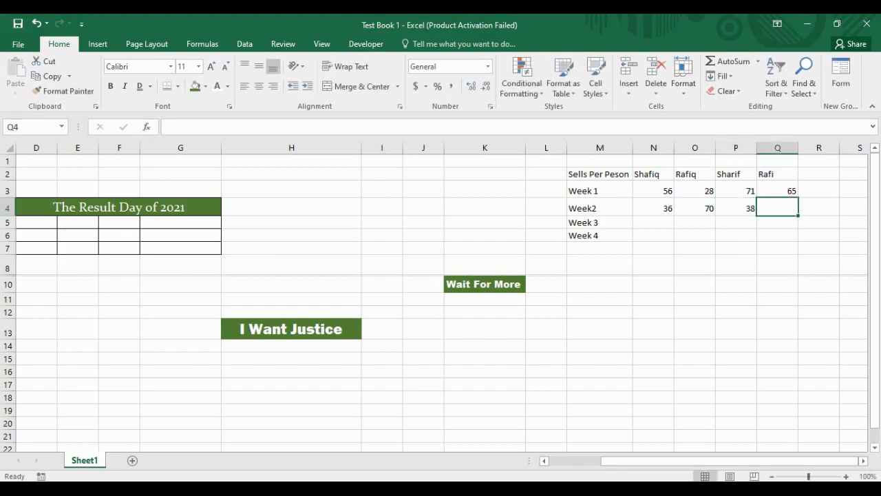
type("50")
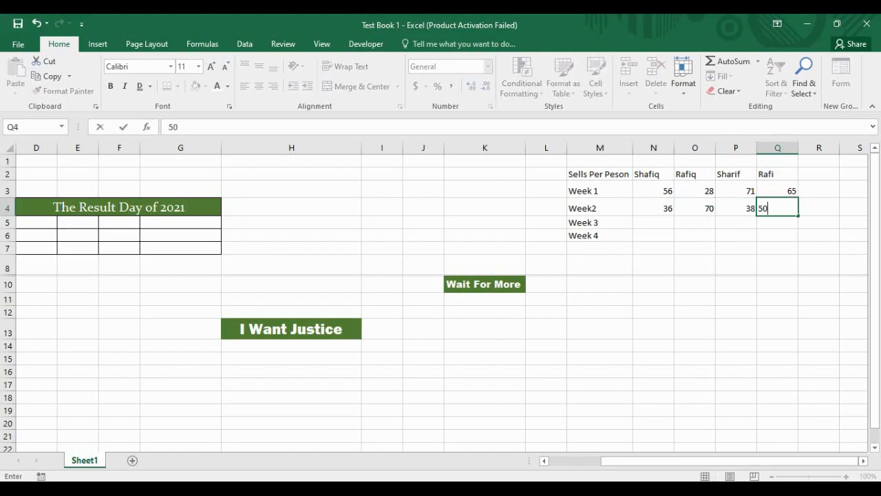
key("Down")
key("Left")
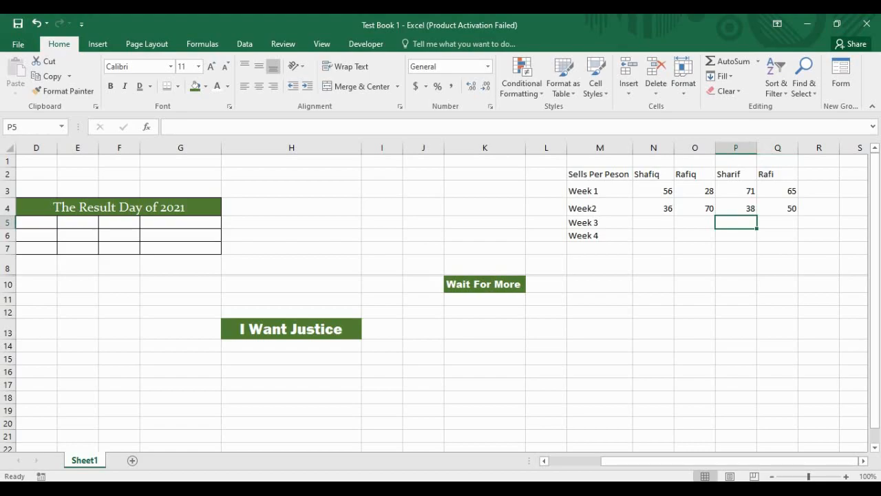
key("shift+Left")
key("shift+Left")
key("Left")
key("Left")
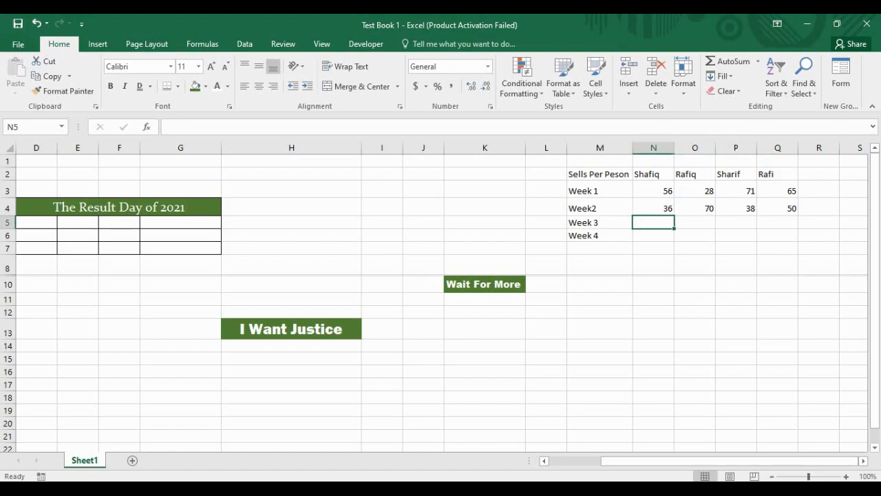
Step: Enter Shafiq's and Rafiq's Week 3 sales (46, 37) and Week 4 sales (52, 90)
type("46")
key("Right")
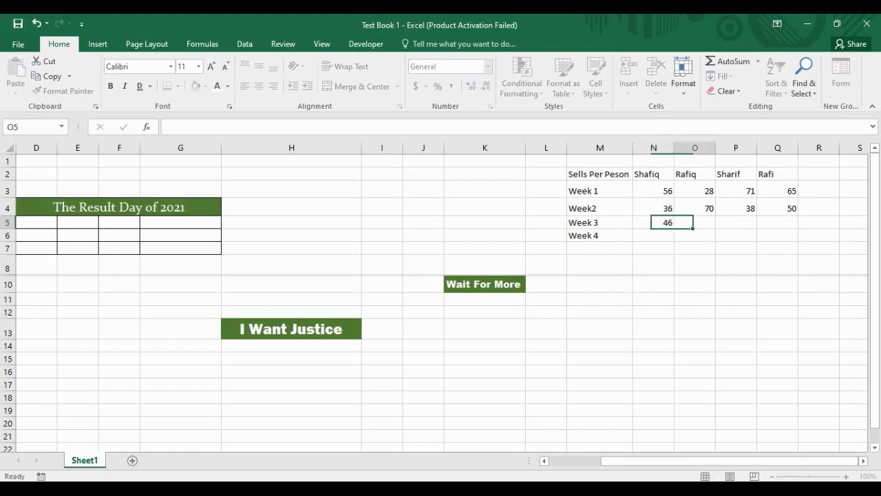
type("37")
key("Right")
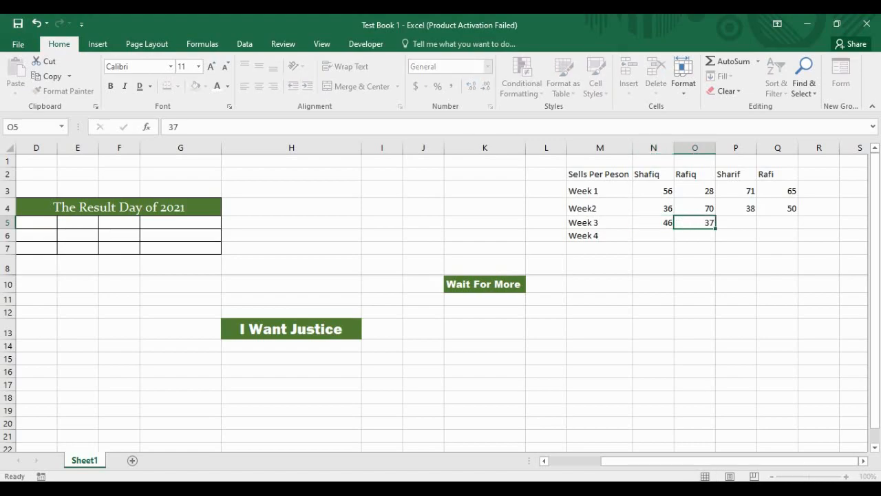
key("Return")
type("52")
key("Return")
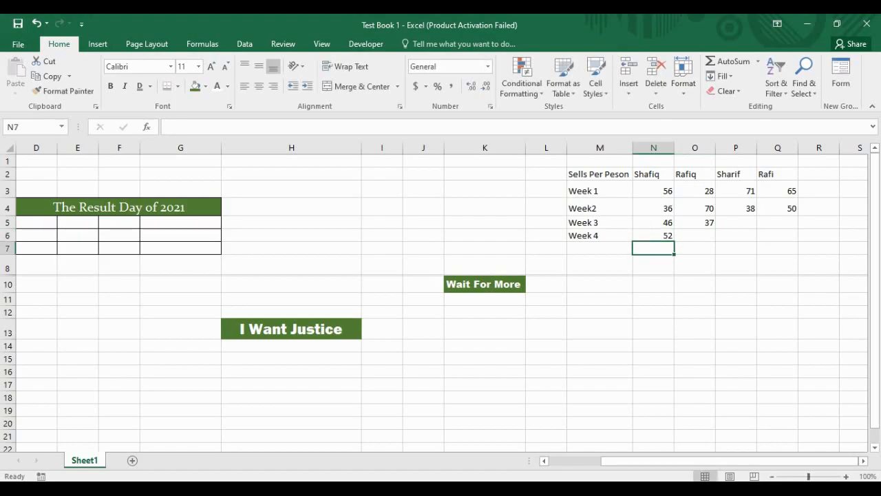
key("Right")
key("Up")
type("90")
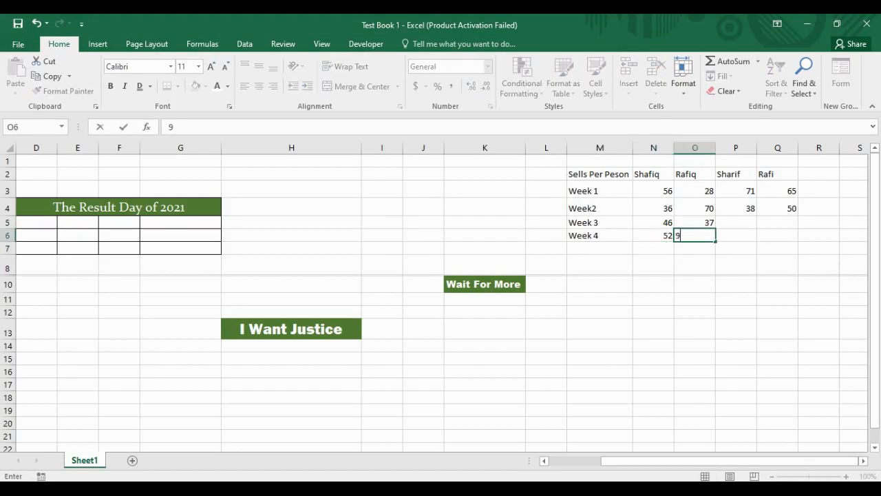
key("Return")
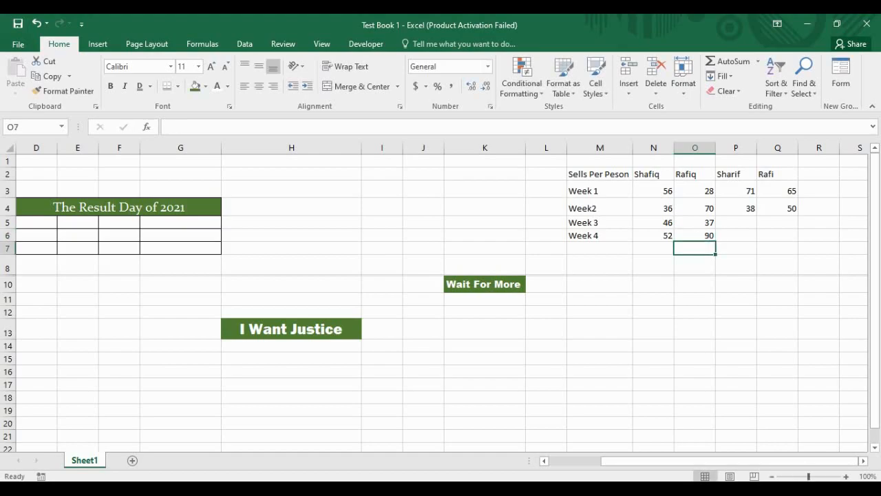
Step: Enter Sharif's Week 3 and 4 sales (67, 20) and Rafi's (65, 49)
key("Left")
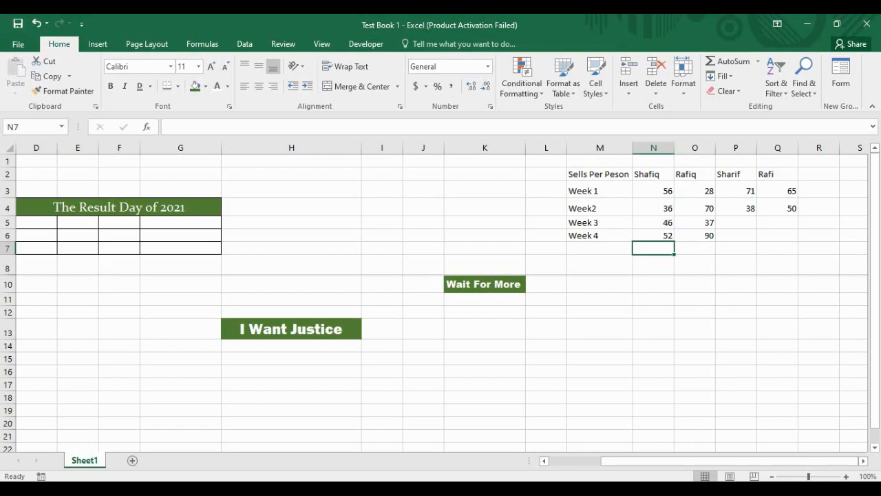
key("Left")
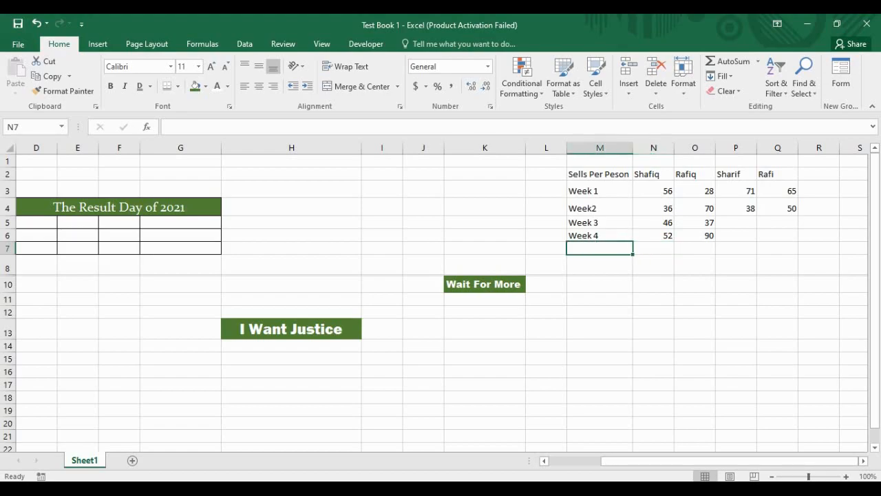
key("Right")
key("Right")
key("Right")
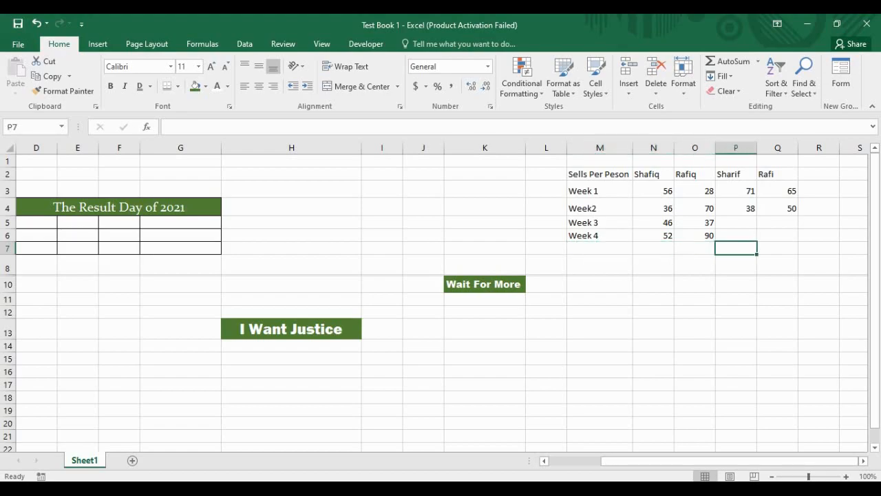
key("Up")
key("Up")
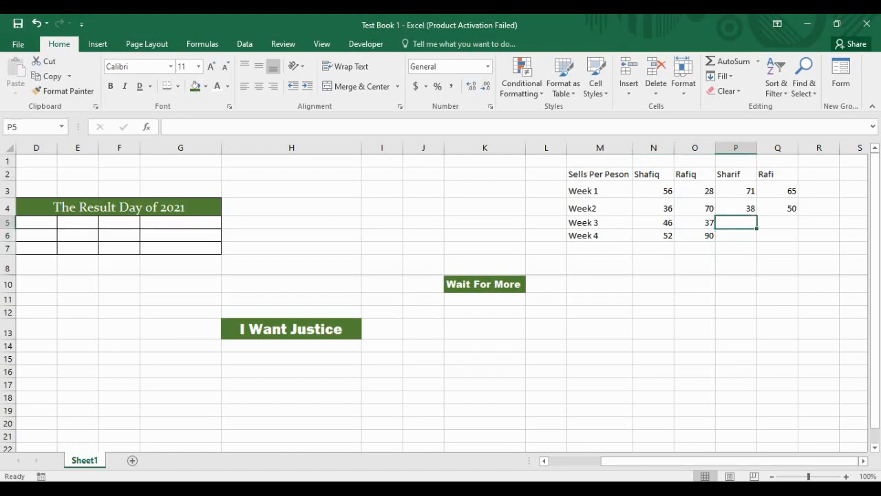
type("67")
key("Return")
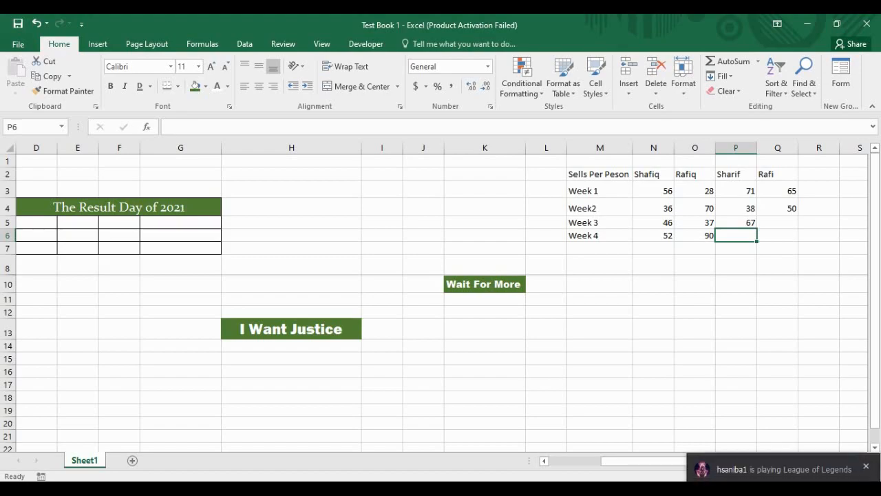
type("20")
key("Return")
key("Right")
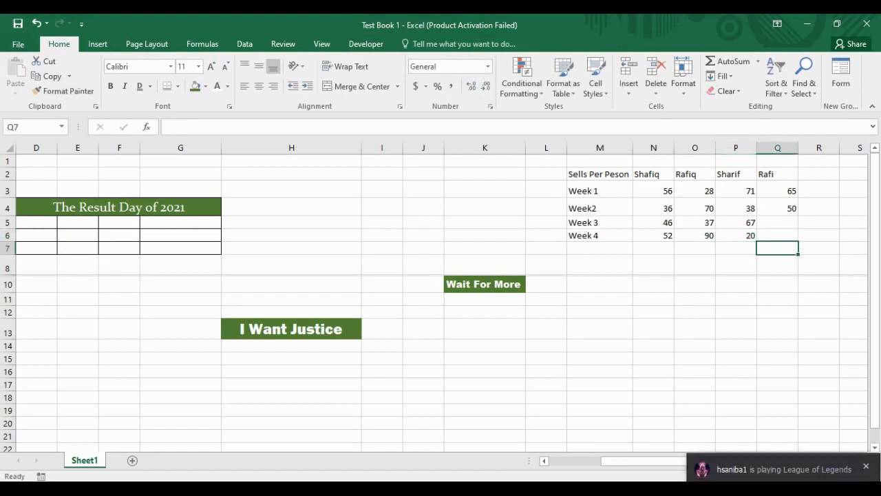
key("Up")
key("Up")
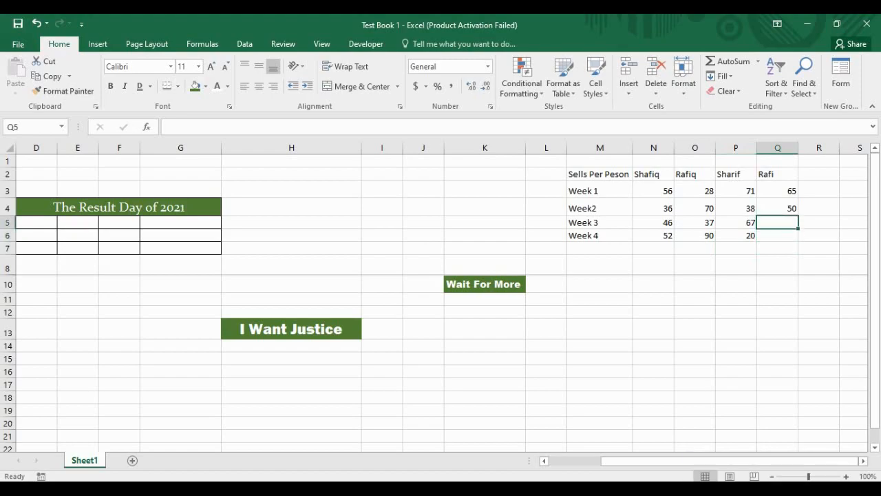
type("65")
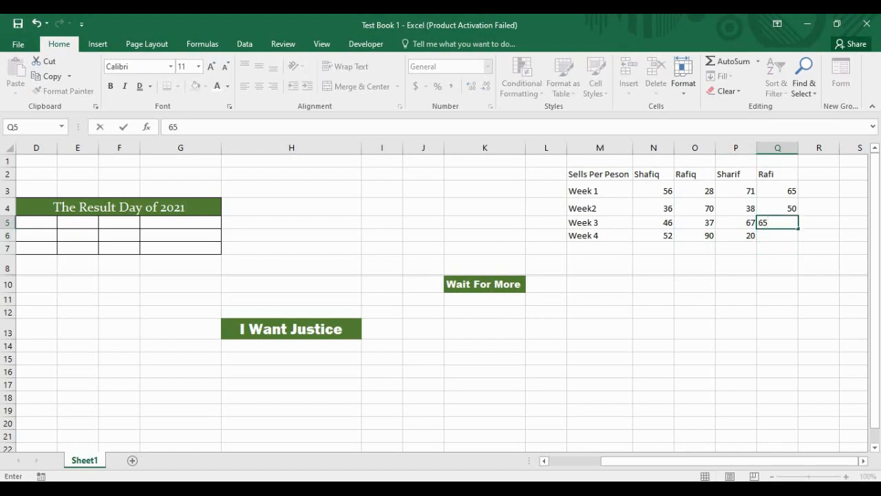
key("Return")
type("4")
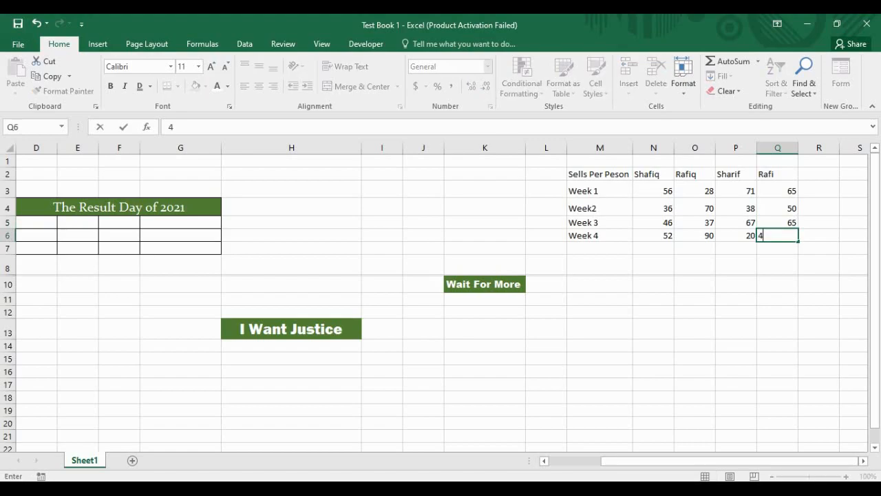
type("9")
key("Return")
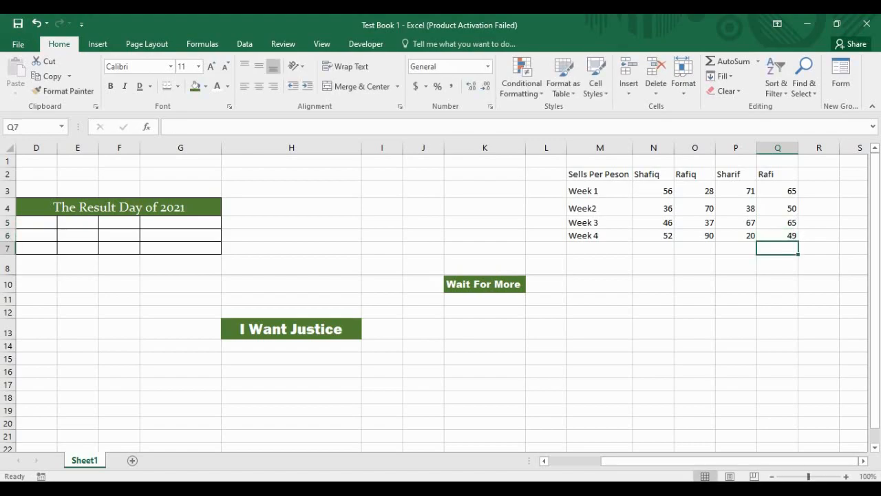
left_click(695, 265)
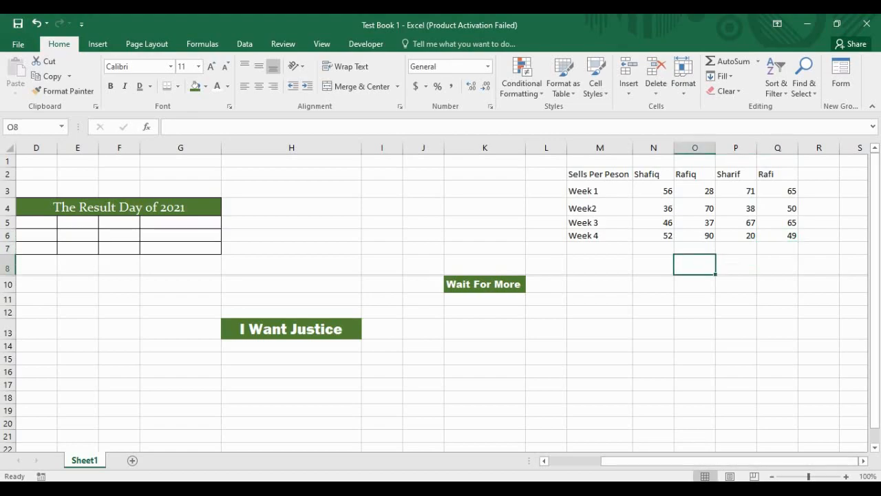
left_click(546, 175)
left_click(546, 223)
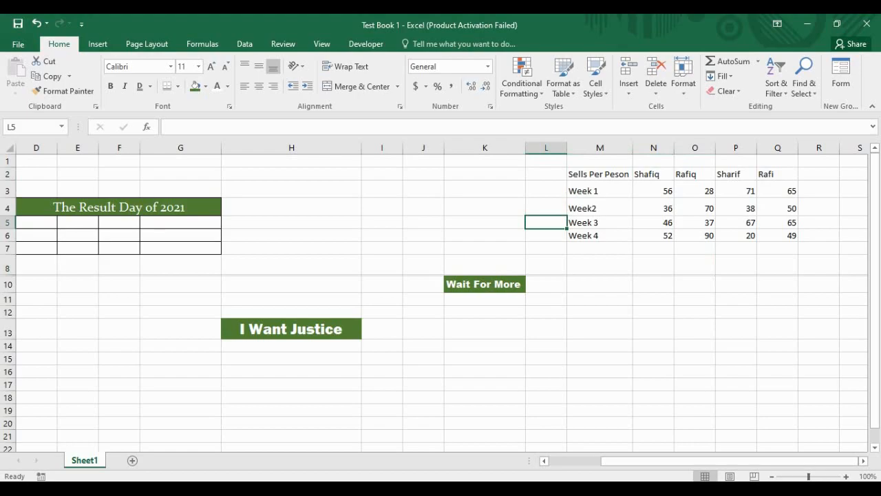
left_click(547, 174)
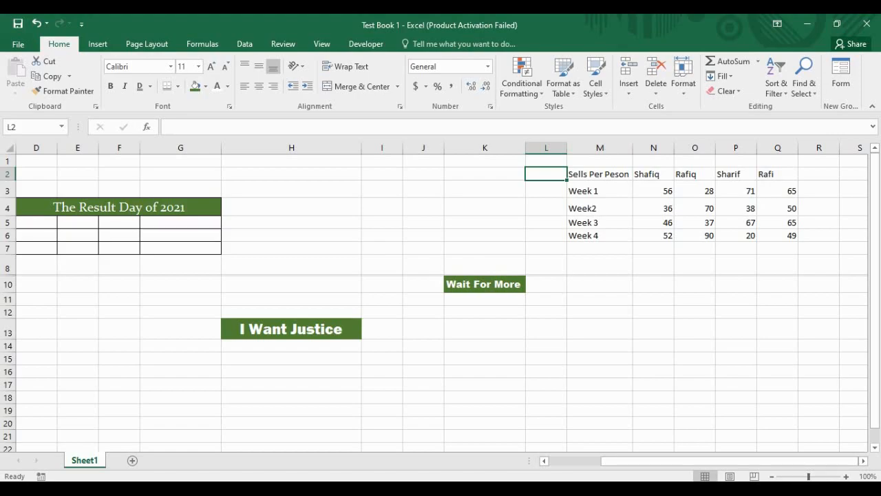
left_click(600, 191)
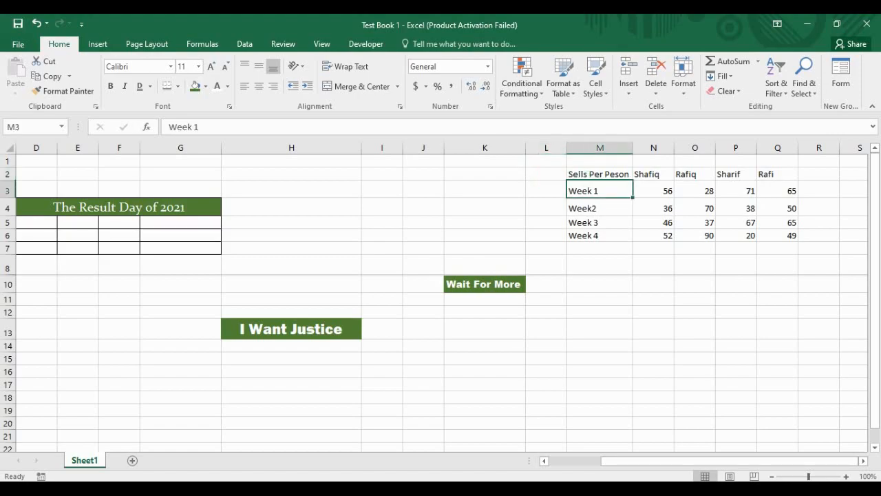
left_click(600, 208)
left_click(600, 191)
left_click(600, 223)
left_click(600, 249)
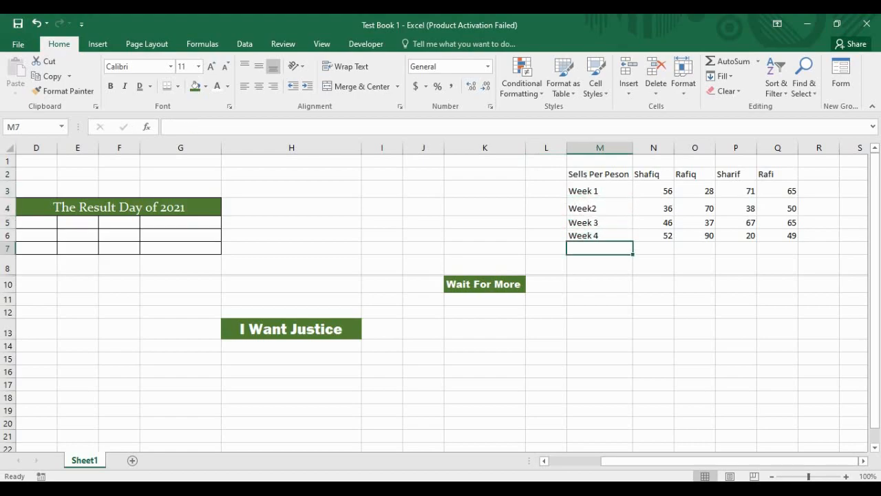
key("Right")
key("Right")
key("Up")
key("Up")
key("Up")
key("Up")
key("Left")
key("Down")
key("Up")
key("Right")
key("Right")
key("Tab")
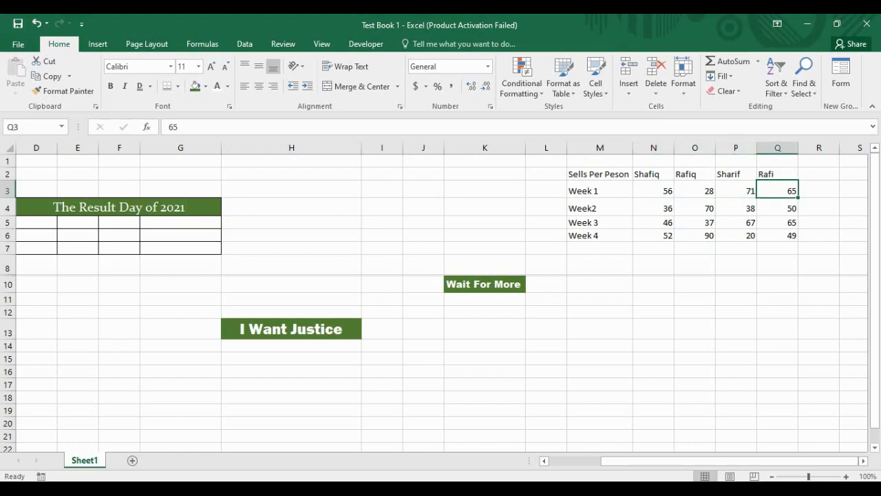
key("Return")
key("Tab")
key("Tab")
left_click(779, 208)
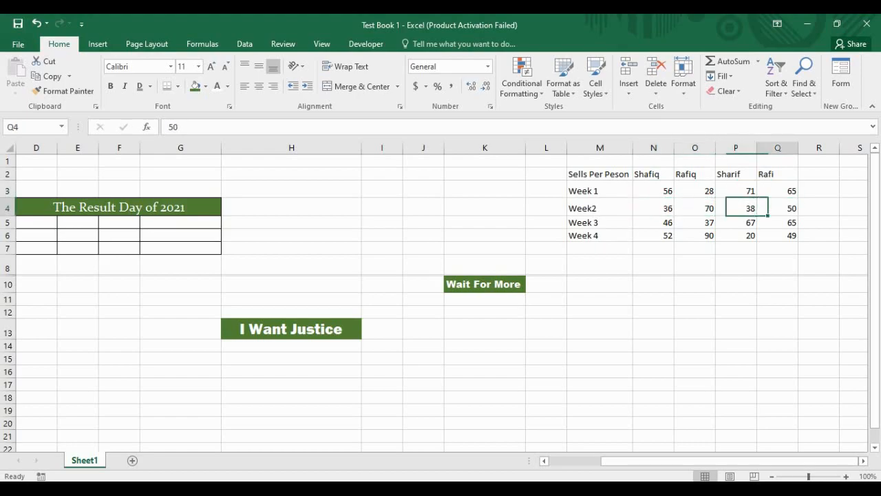
left_click(695, 223)
left_click(654, 223)
key("Tab")
key("Tab")
key("Tab")
key("Tab")
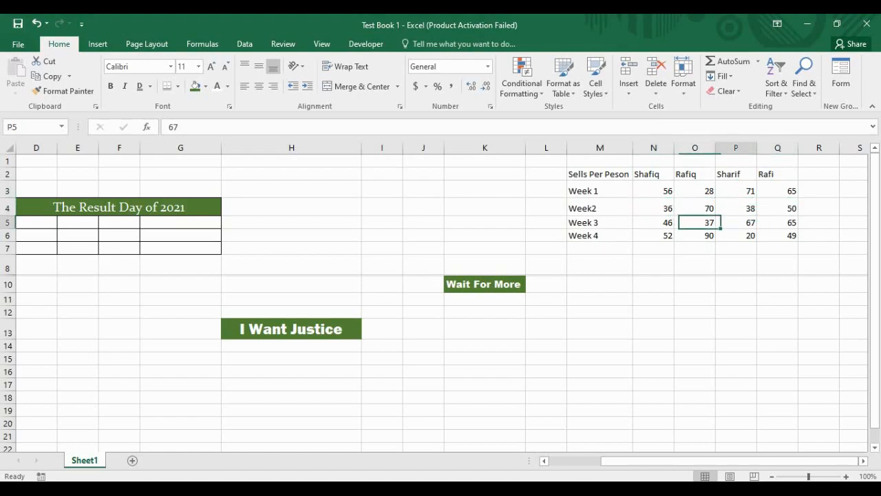
key("Return")
key("Tab")
key("Tab")
key("Tab")
key("Tab")
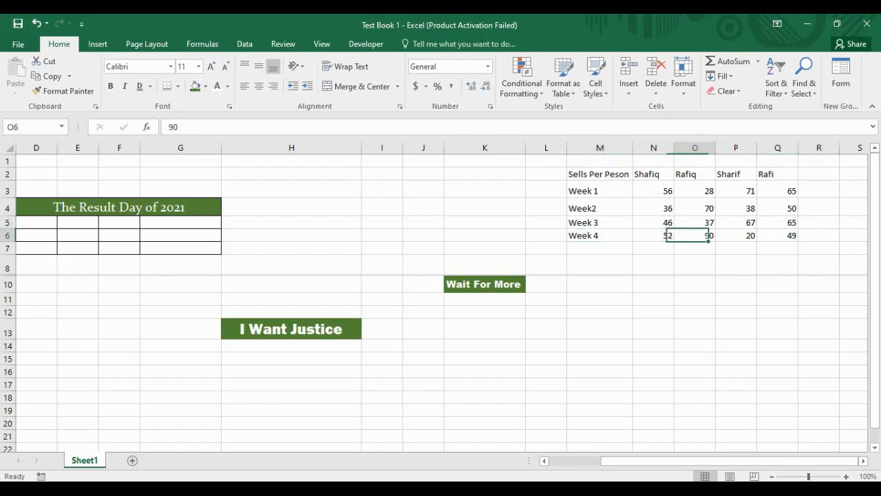
key("Up")
left_click(737, 236)
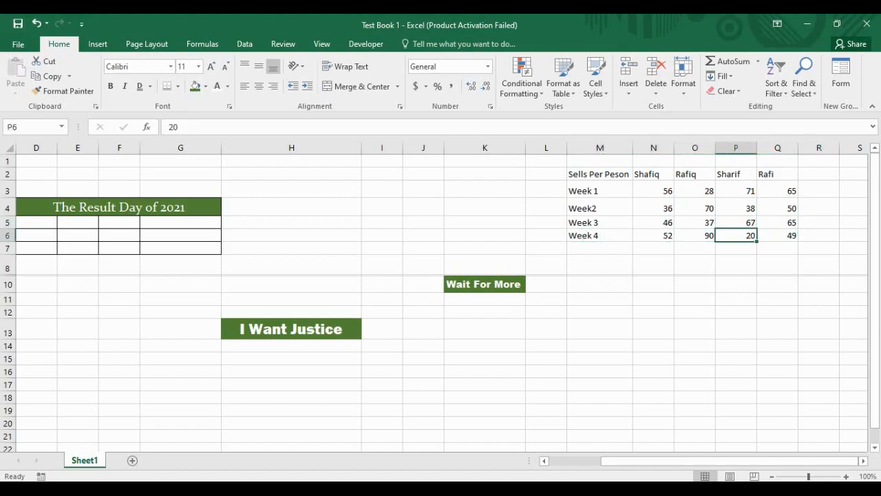
left_click(819, 207)
left_click(600, 174)
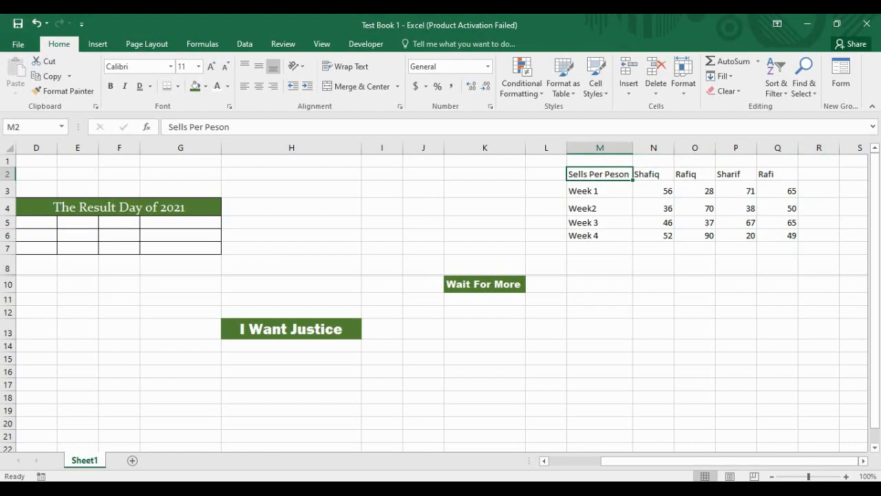
left_click(654, 191)
left_click_drag(654, 191, 778, 236)
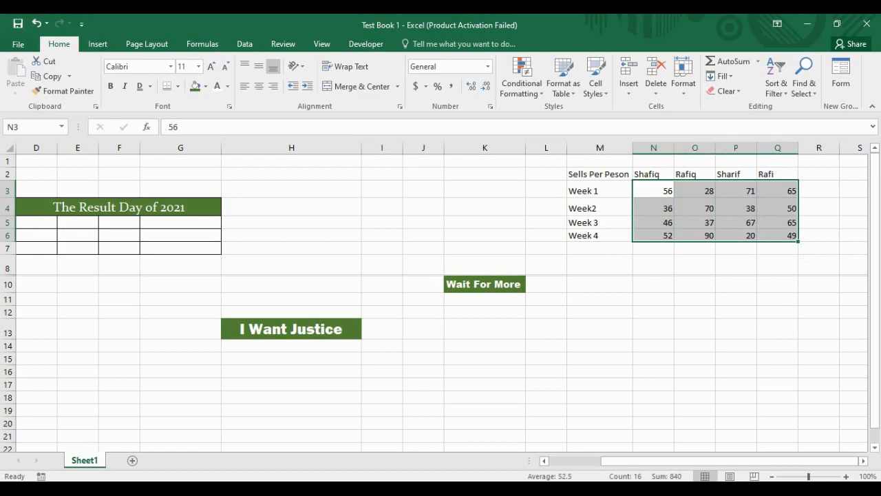
left_click(546, 174)
left_click_drag(600, 173, 785, 237)
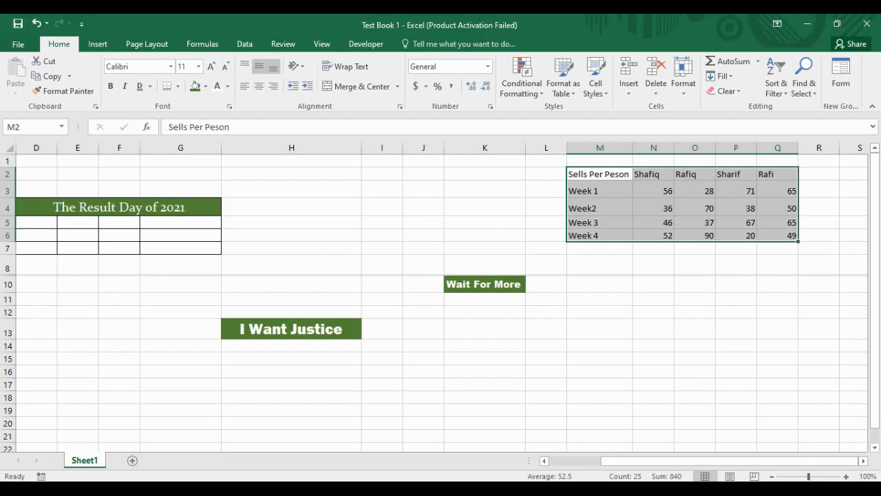
Step: Centre-align the M2:Q6 table contents, then select the header row M2:Q2
left_click(259, 86)
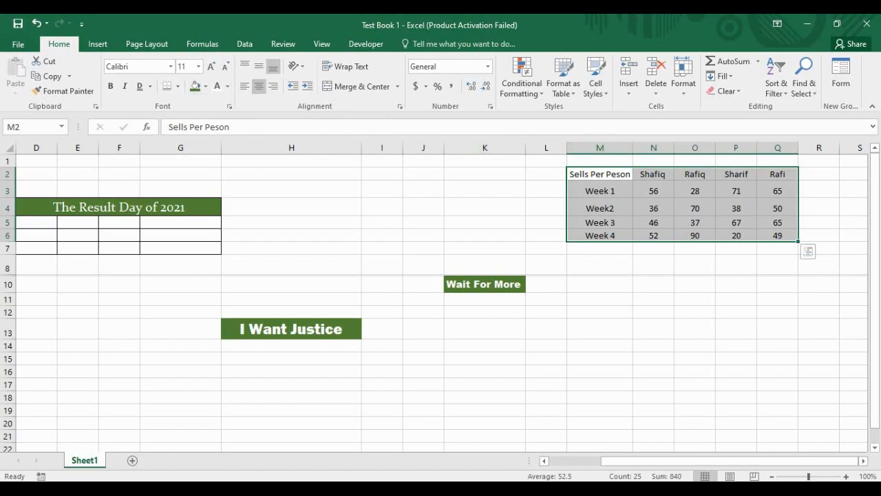
left_click(653, 191)
left_click_drag(600, 175, 777, 175)
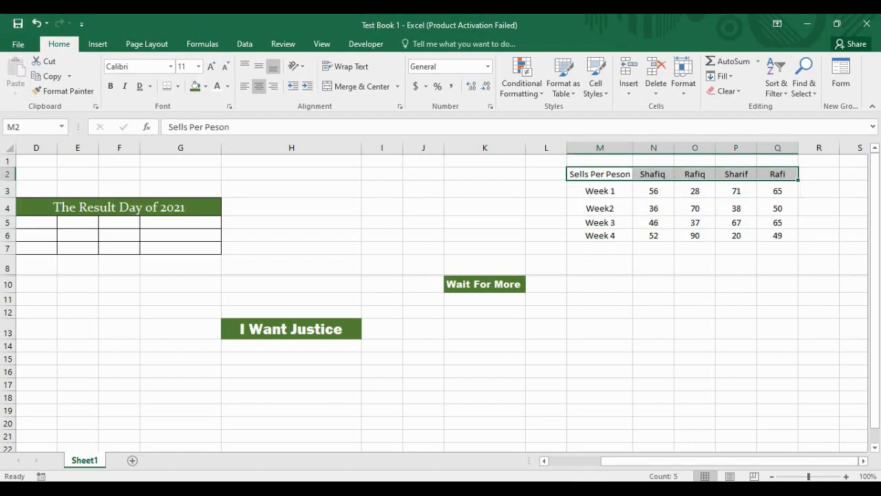
Step: Browse the View, Review, Formulas, Data, Page Layout and Insert ribbon tabs, returning to Home
left_click(322, 43)
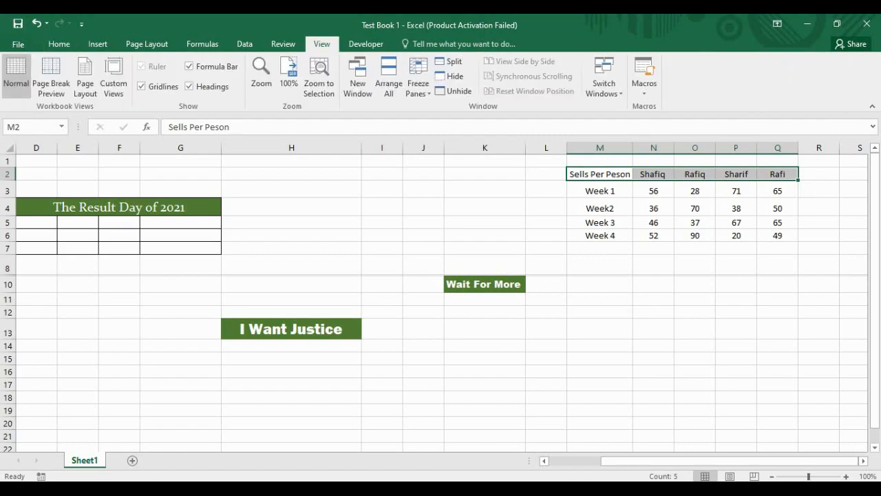
left_click(283, 43)
left_click(202, 44)
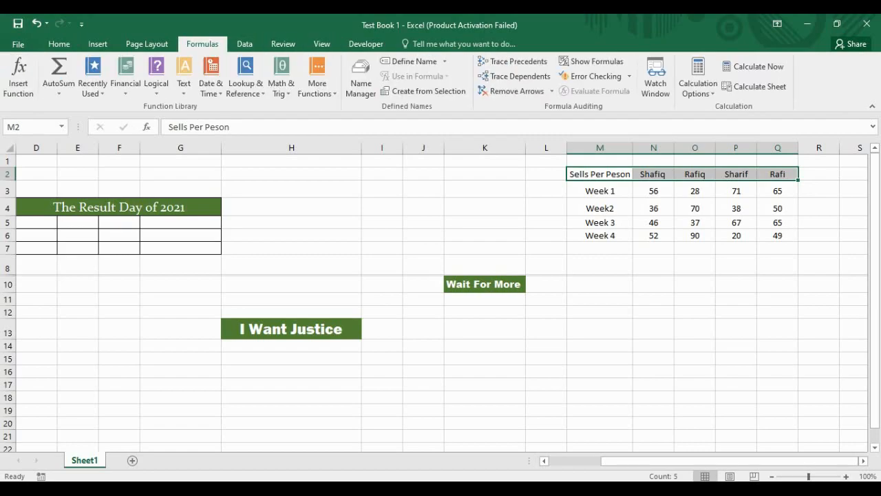
left_click(245, 44)
left_click(147, 43)
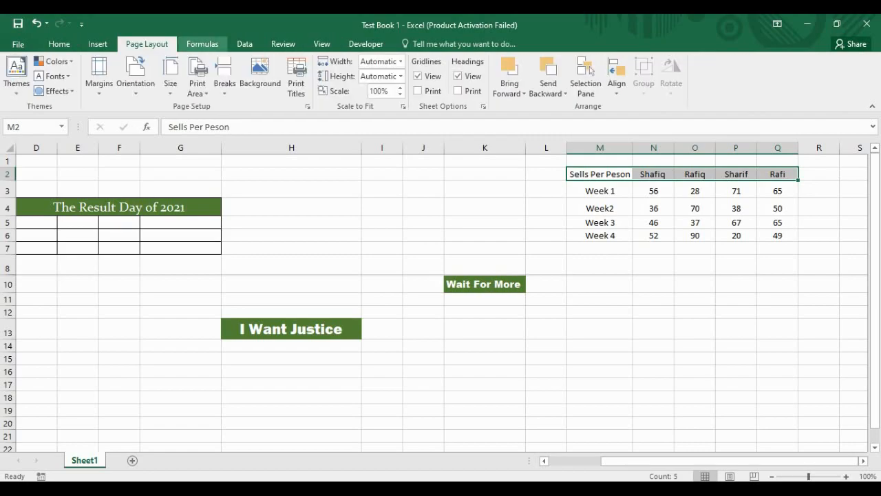
left_click(98, 43)
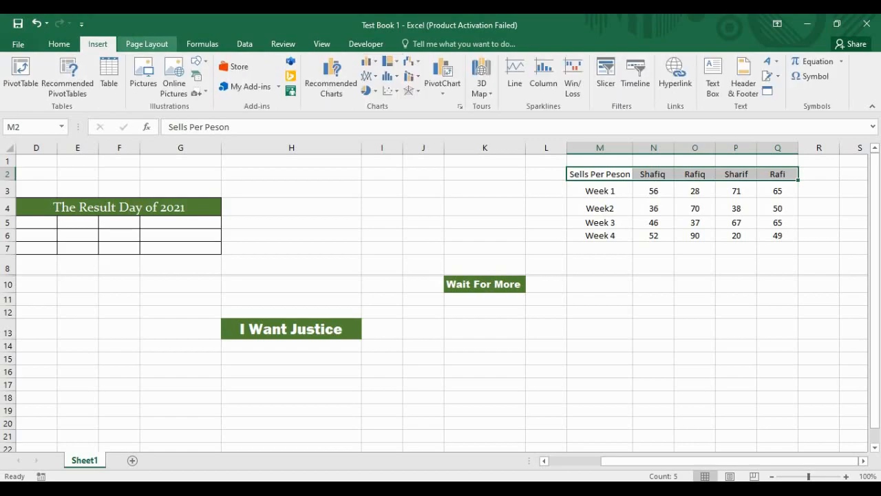
left_click(147, 43)
left_click(203, 43)
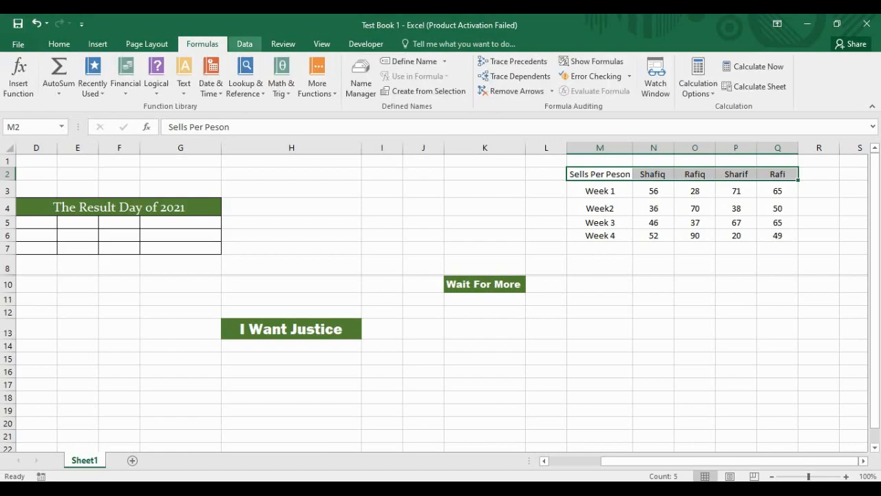
left_click(244, 43)
left_click(283, 43)
left_click(322, 43)
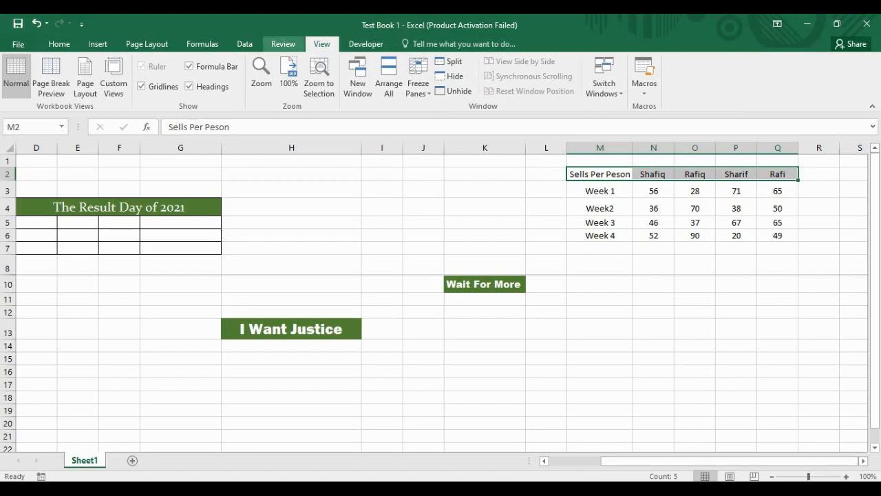
left_click(283, 43)
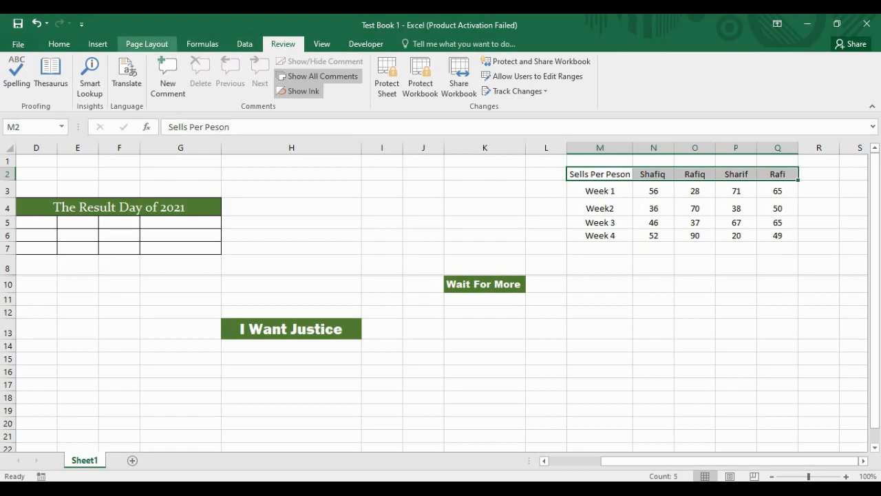
left_click(97, 44)
left_click(60, 43)
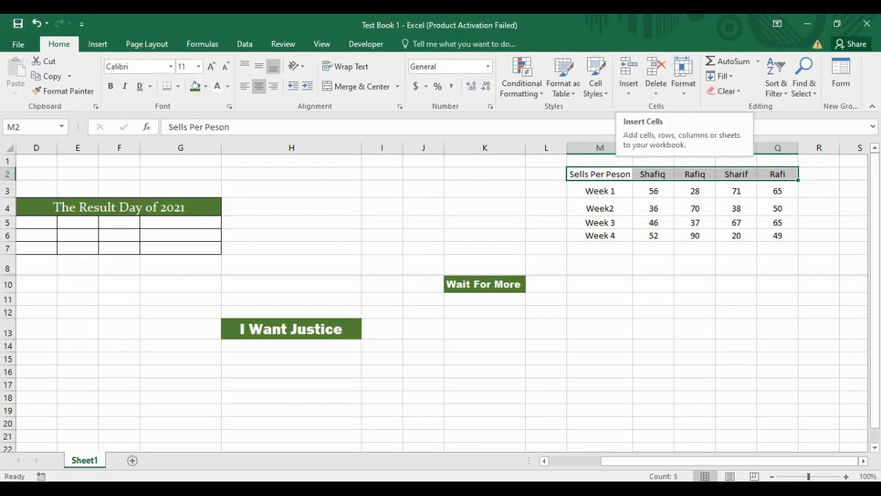
Step: Tour the ribbon tabs again including Developer, then show the Cells group's Format options
left_click(98, 44)
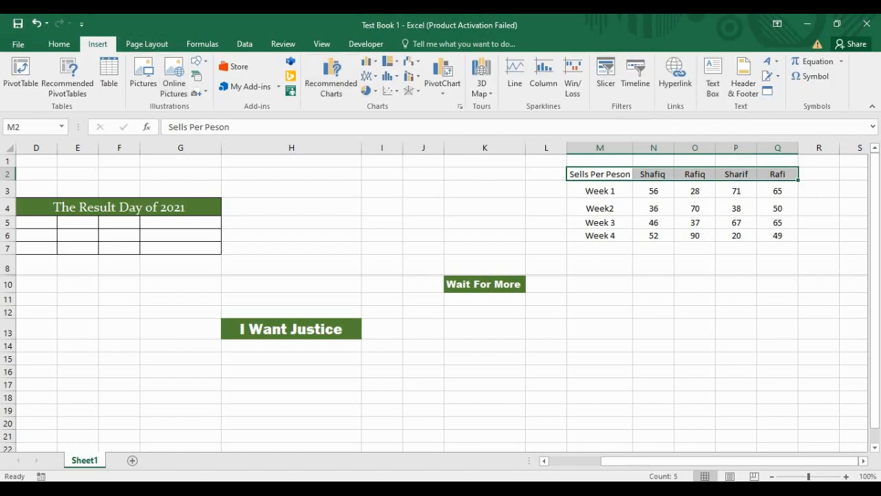
left_click(147, 44)
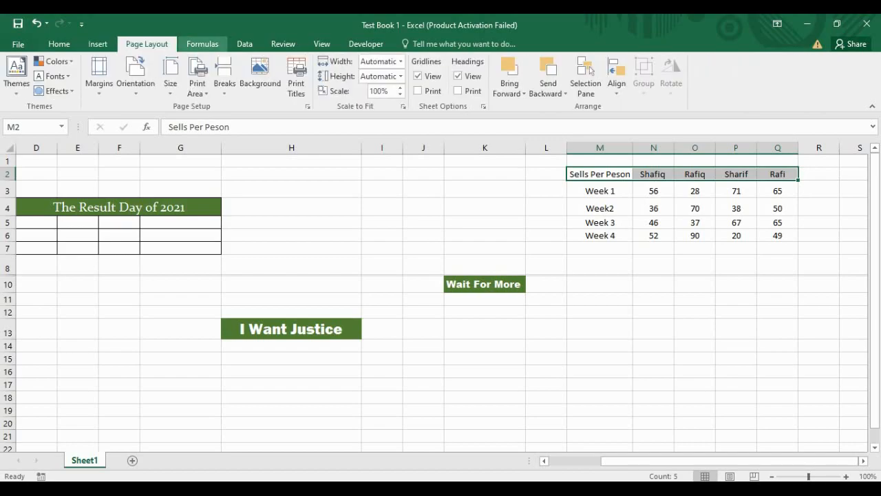
left_click(202, 44)
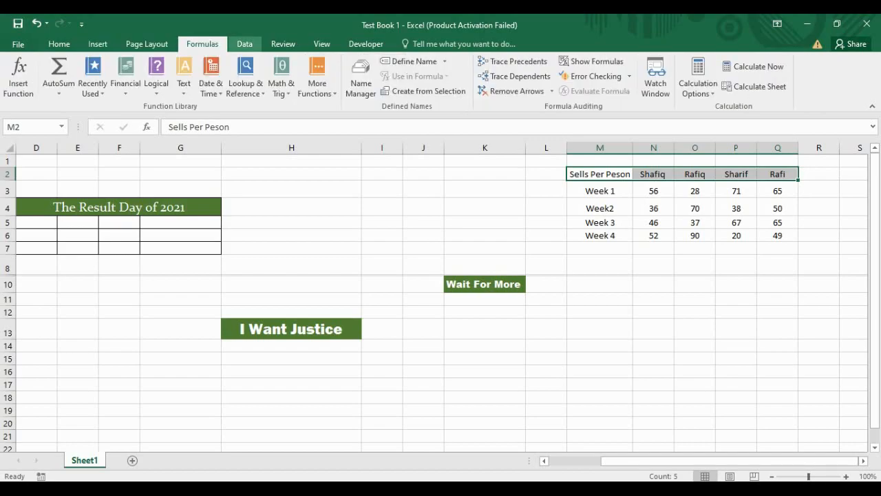
left_click(244, 44)
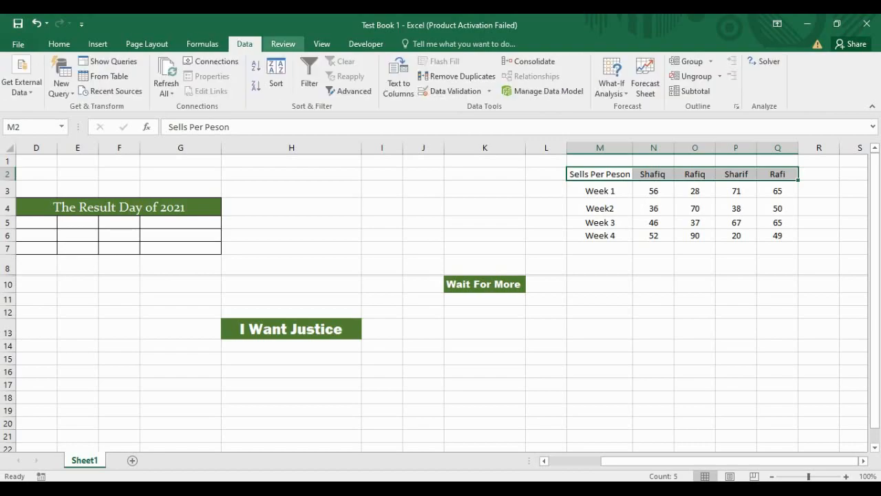
left_click(283, 44)
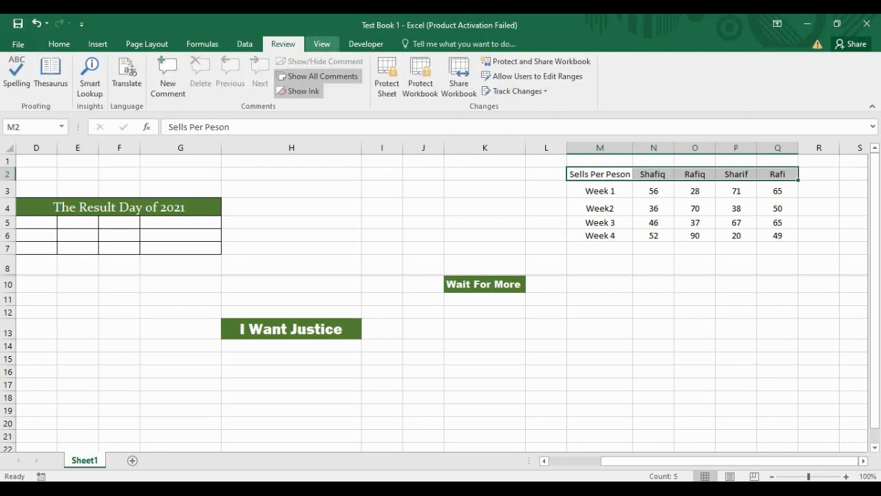
left_click(322, 44)
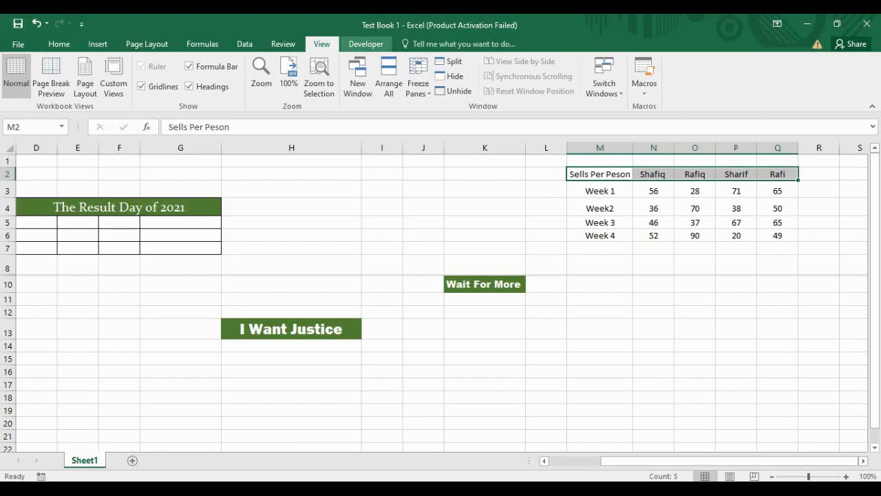
left_click(365, 44)
left_click(245, 44)
left_click(203, 44)
left_click(146, 44)
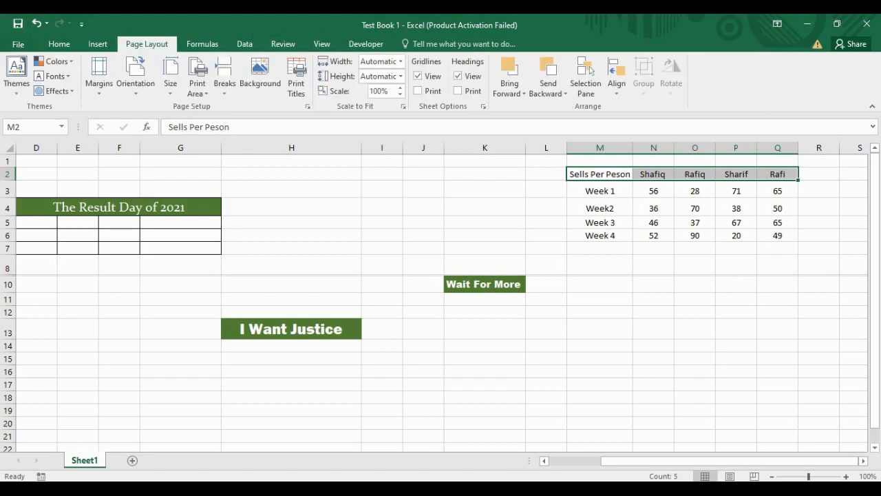
left_click(98, 44)
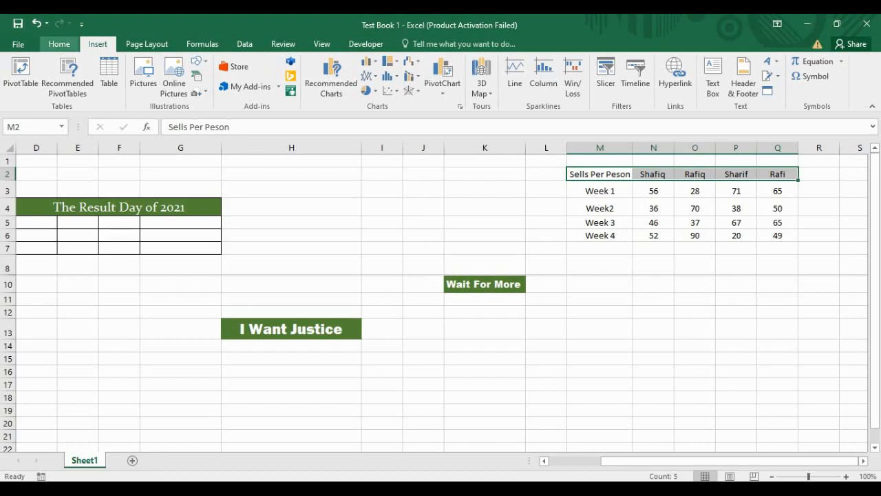
left_click(59, 44)
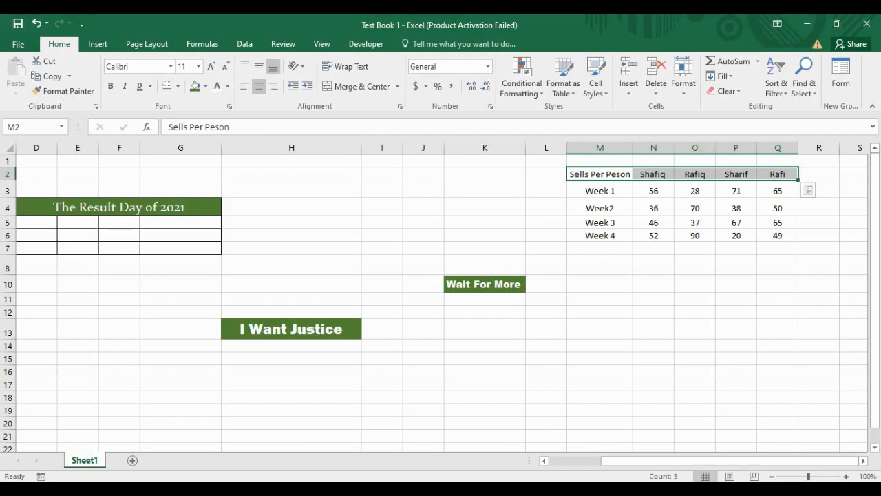
left_click(683, 76)
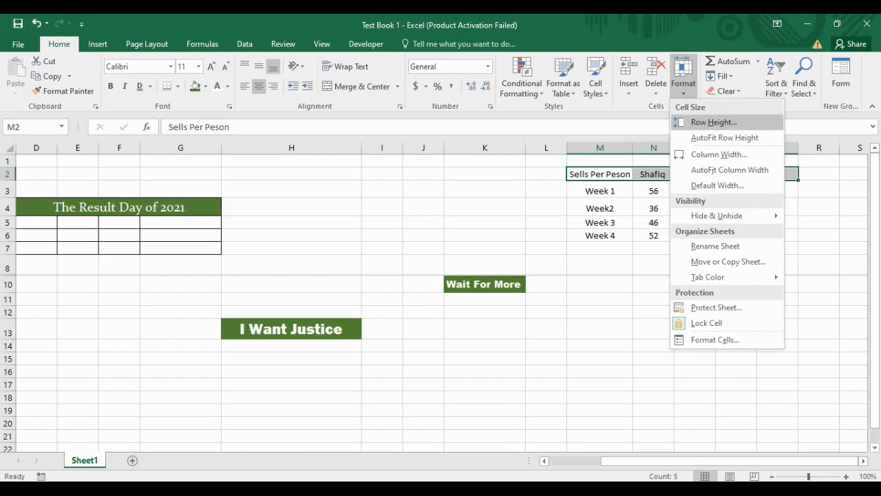
Step: Apply the Heading 1 cell style to the header row
left_click(683, 75)
left_click(629, 76)
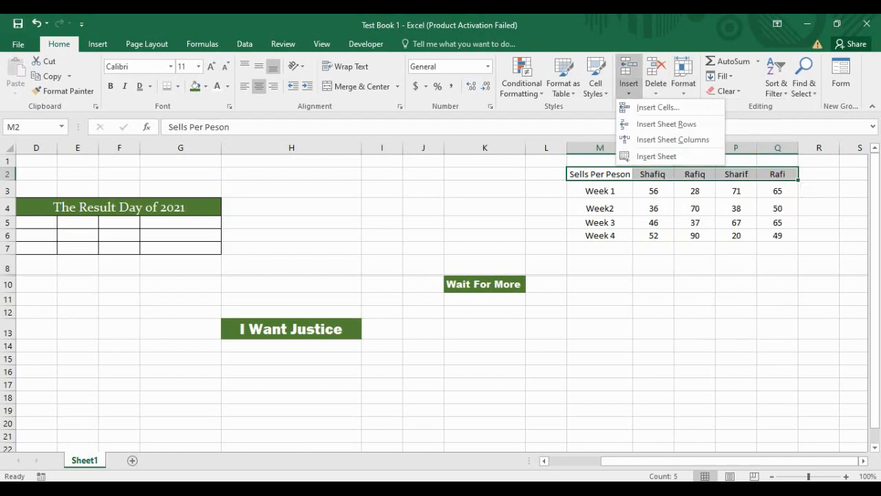
left_click(629, 76)
left_click(596, 75)
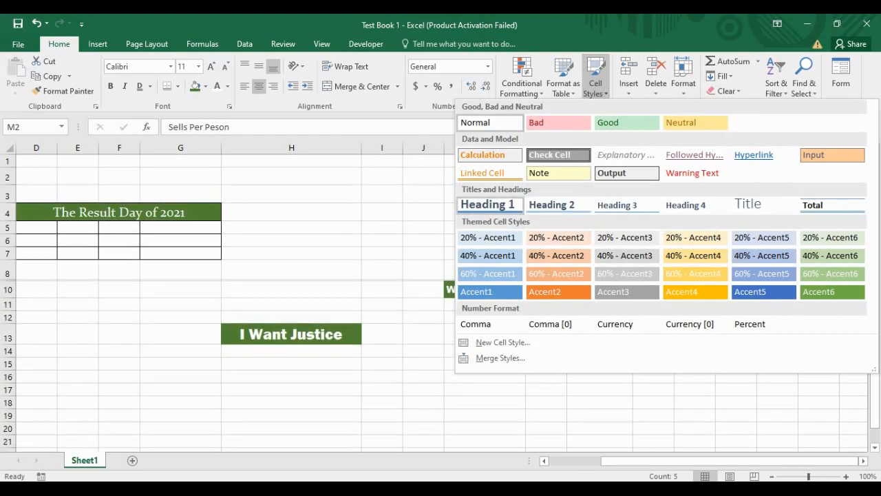
left_click(487, 204)
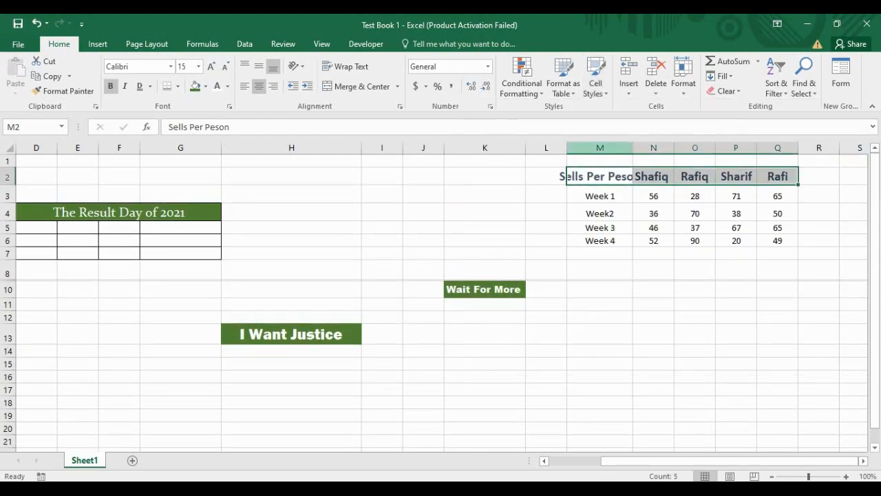
Step: AutoFit column M and give the week labels M3:M6 the 20% - Accent6 style
double_click(633, 148)
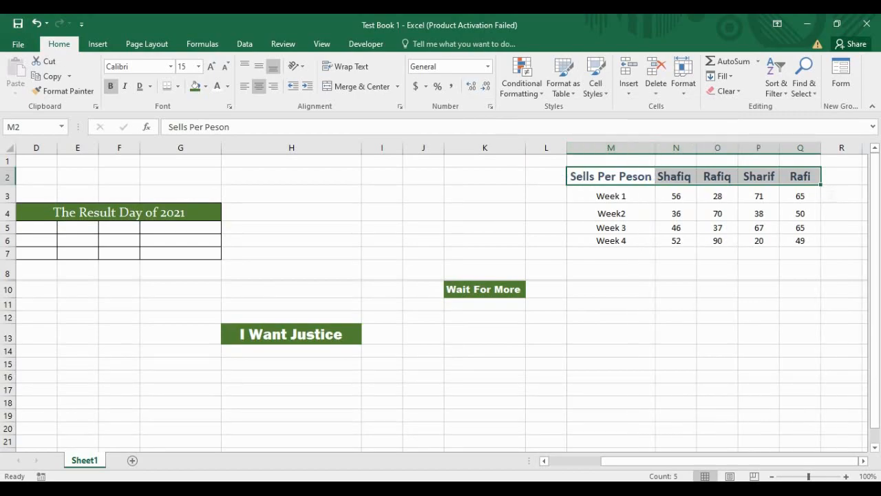
left_click_drag(611, 195, 611, 241)
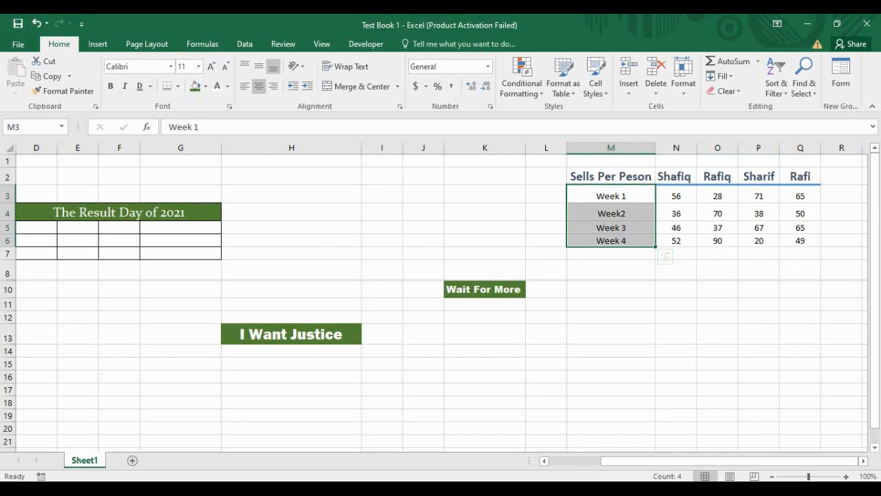
left_click(595, 77)
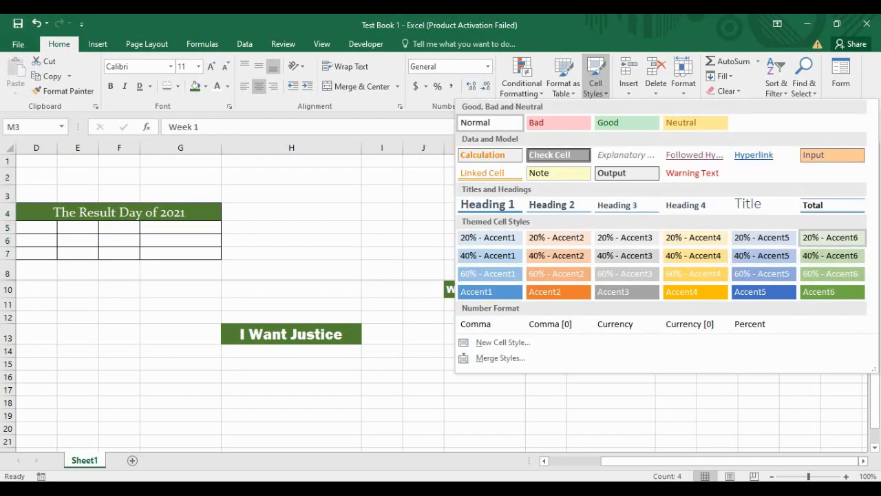
left_click(831, 237)
left_click(611, 228)
Step: Apply the orange Input cell style to the sales figures N3:Q6
left_click_drag(676, 197, 800, 241)
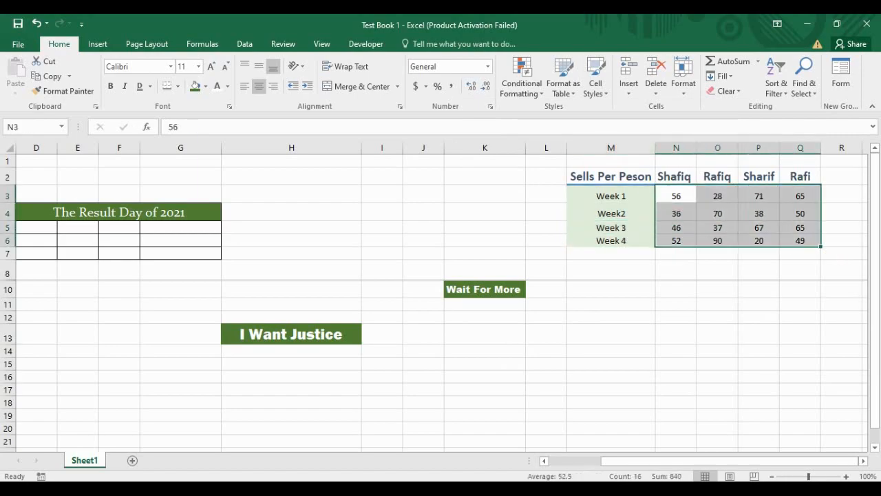
left_click(596, 83)
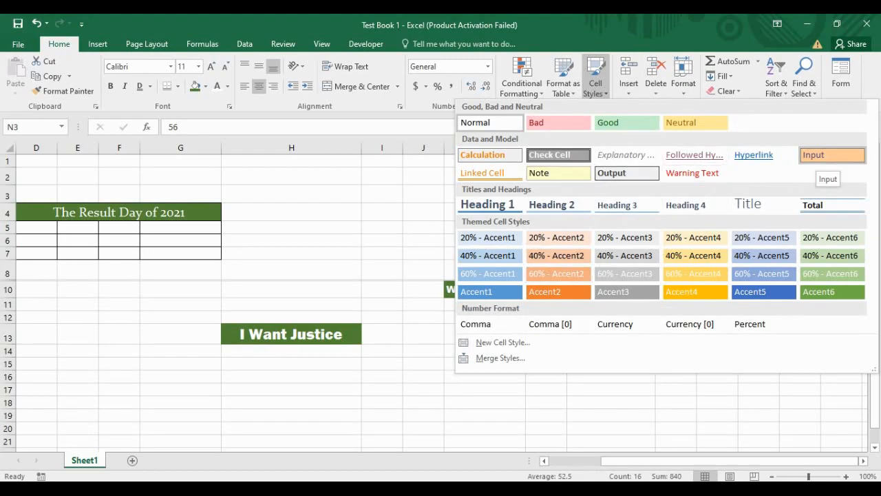
left_click(833, 154)
left_click(677, 289)
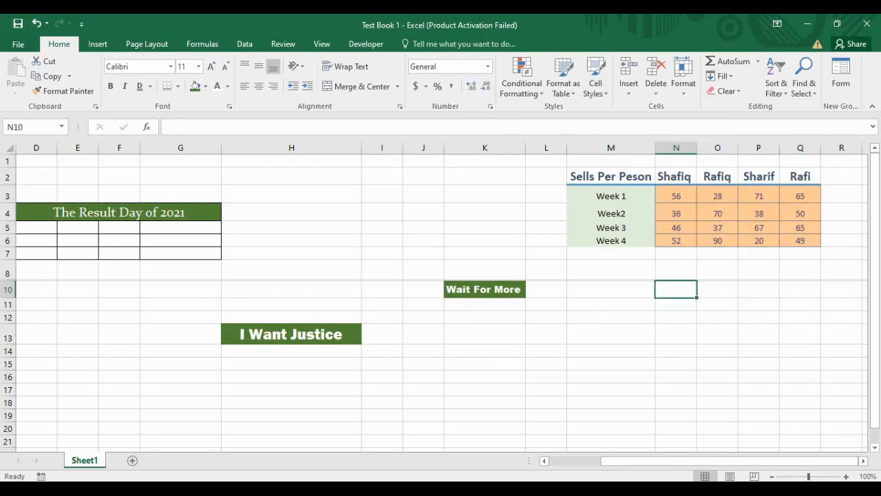
left_click_drag(677, 196, 800, 241)
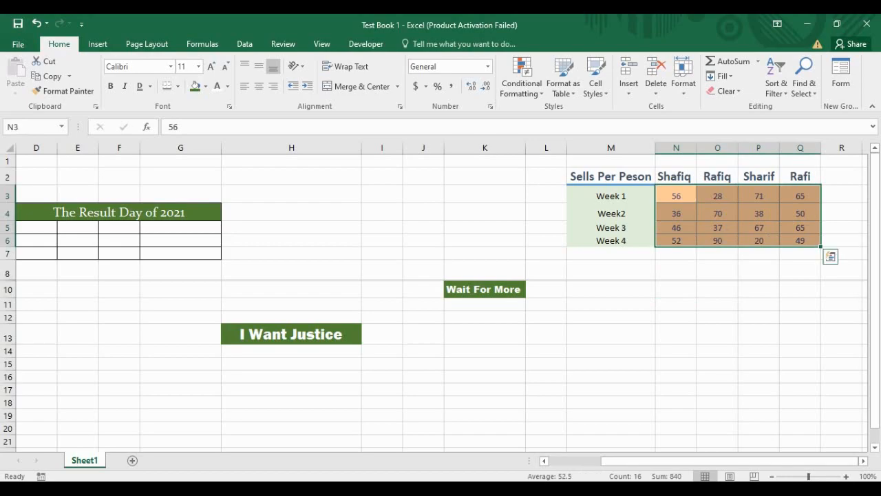
left_click(488, 67)
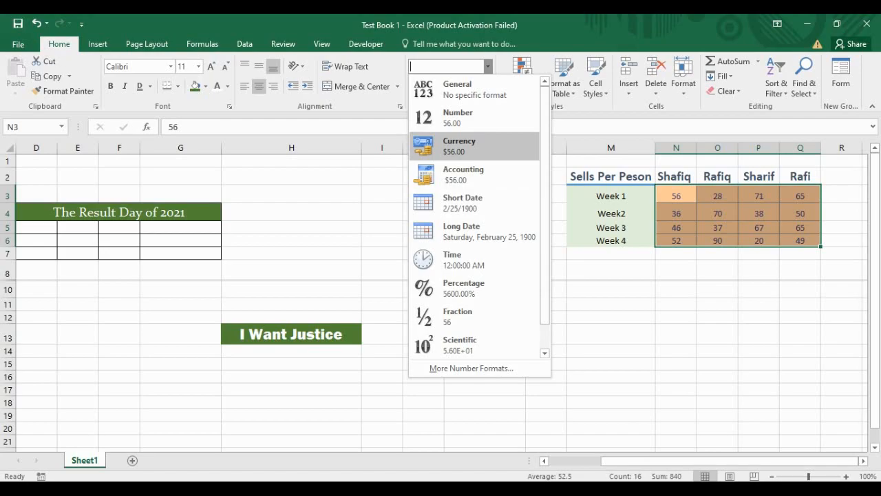
Step: Format the N3:Q6 sales figures as Currency, showing values like $56.00
left_click(459, 146)
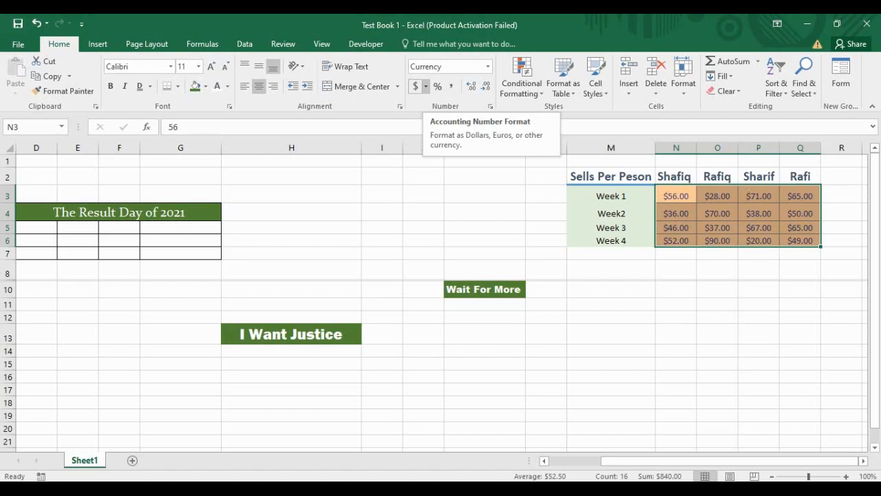
left_click(426, 86)
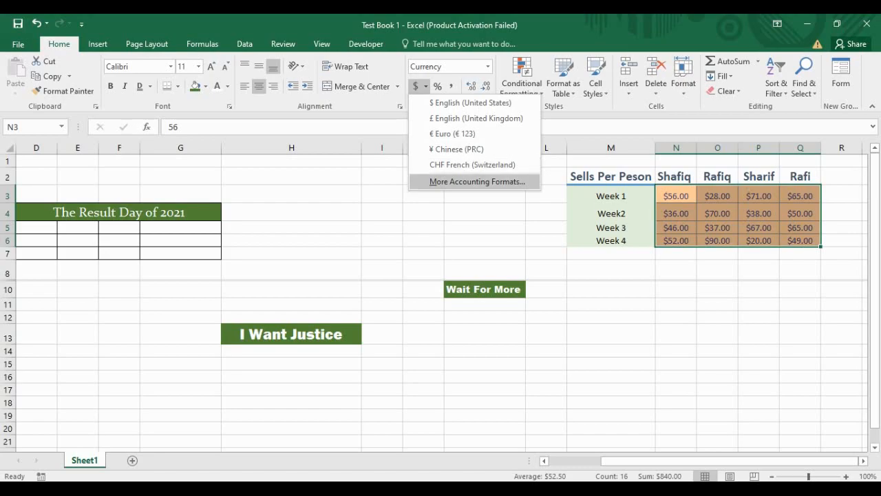
Step: Open More Accounting Formats in Format Cells and browse the currency Symbol list
left_click(458, 182)
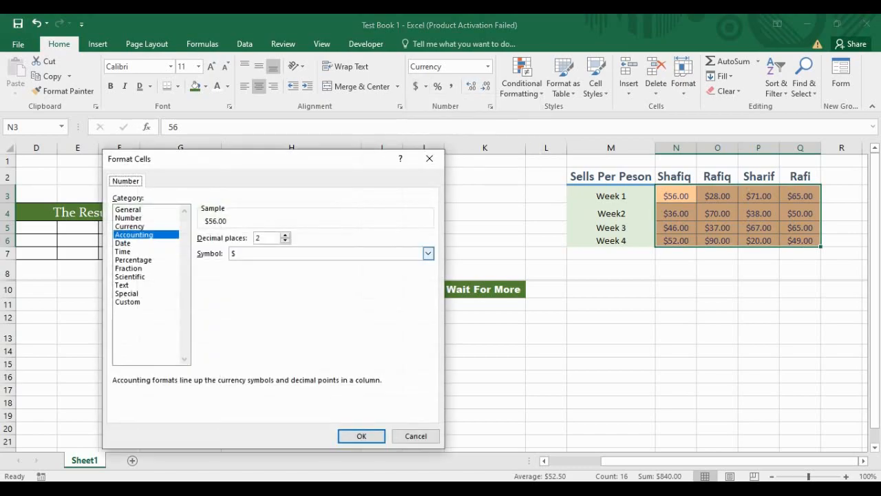
left_click_drag(330, 159, 343, 81)
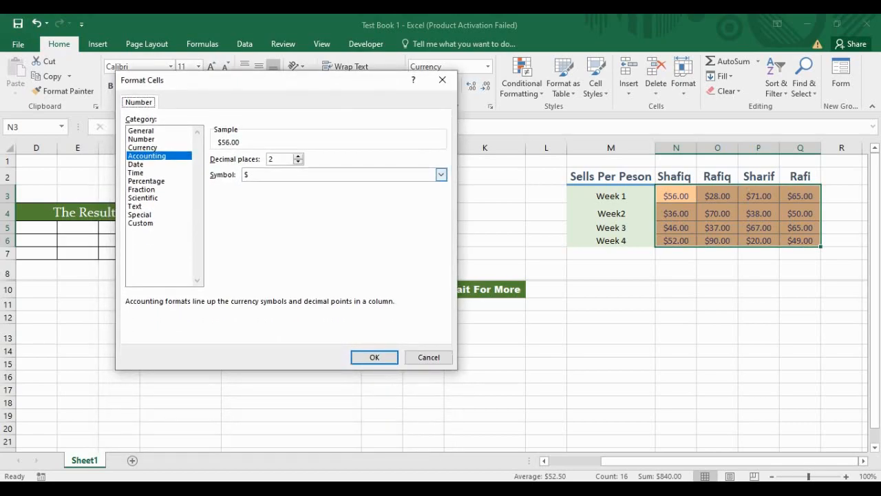
left_click(441, 175)
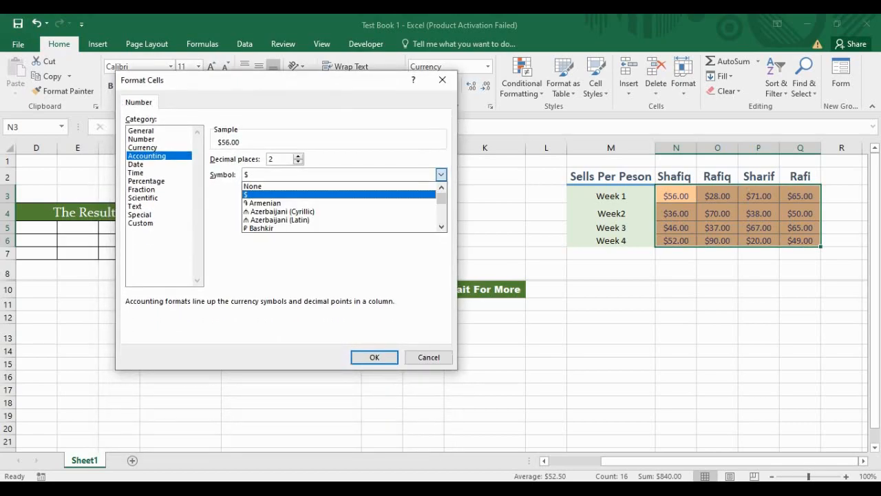
scroll(341, 210, "down", 5)
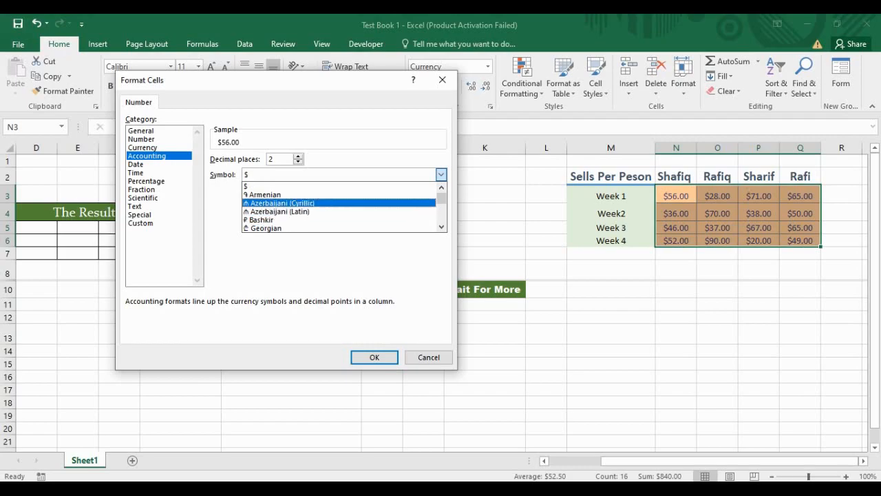
scroll(340, 206, "down", 4)
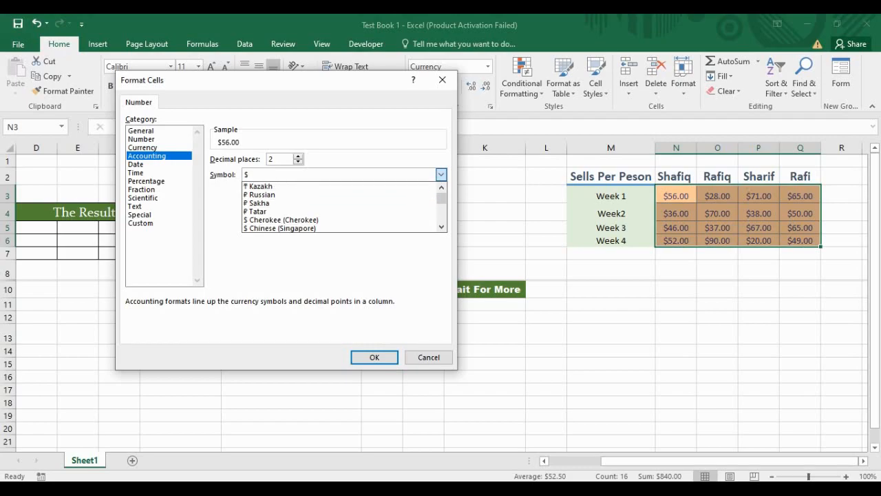
scroll(341, 206, "down", 5)
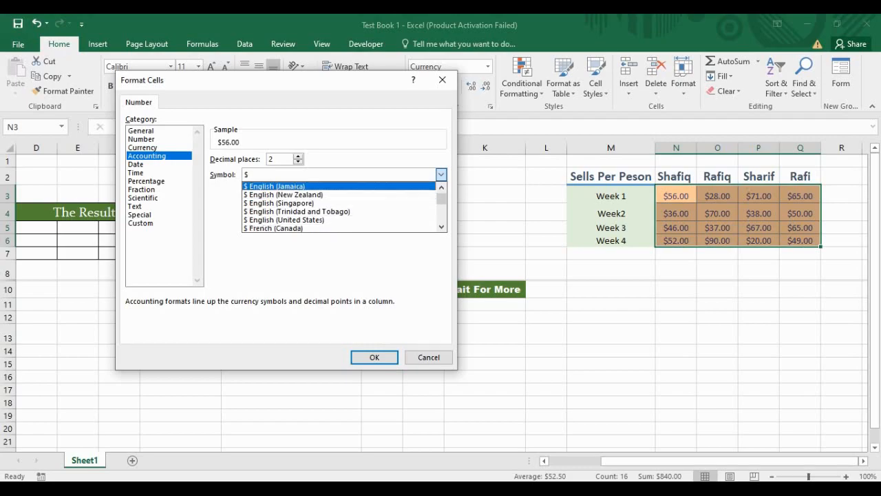
scroll(340, 207, "down", 3)
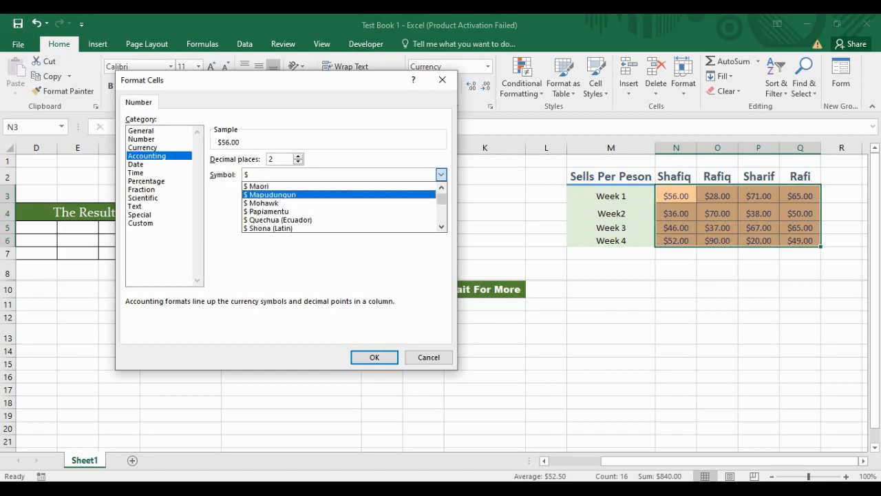
scroll(341, 207, "down", 2)
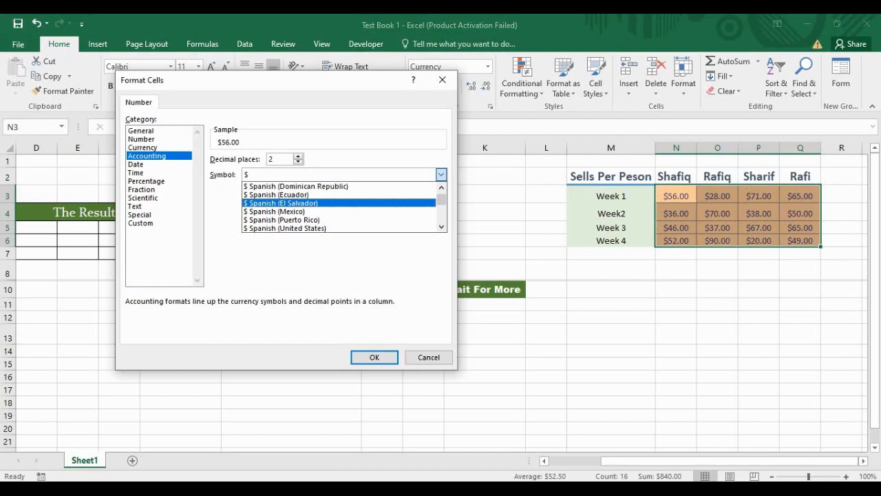
scroll(341, 206, "down", 3)
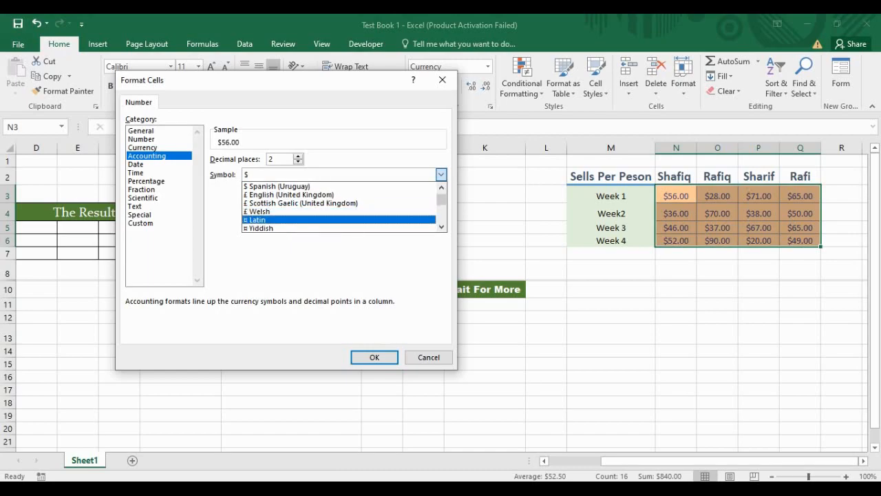
Step: Browse the Custom number format codes in the Format Cells dialog
left_click(141, 224)
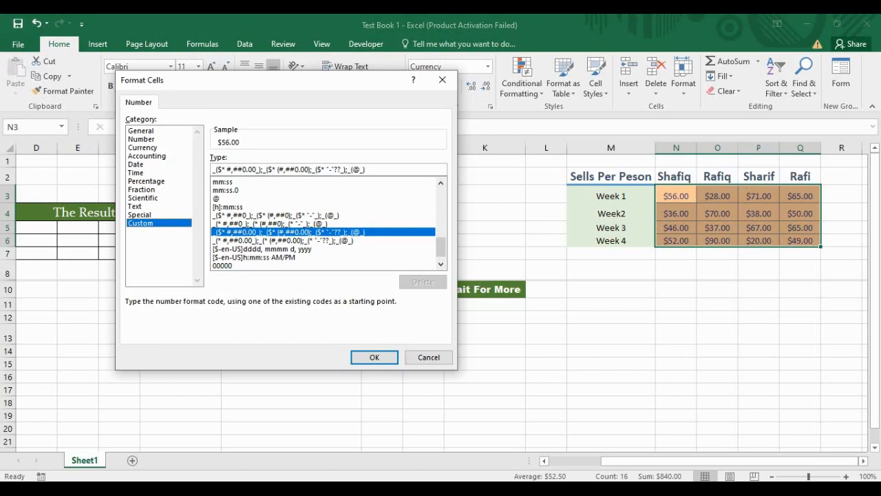
scroll(328, 222, "up", 12)
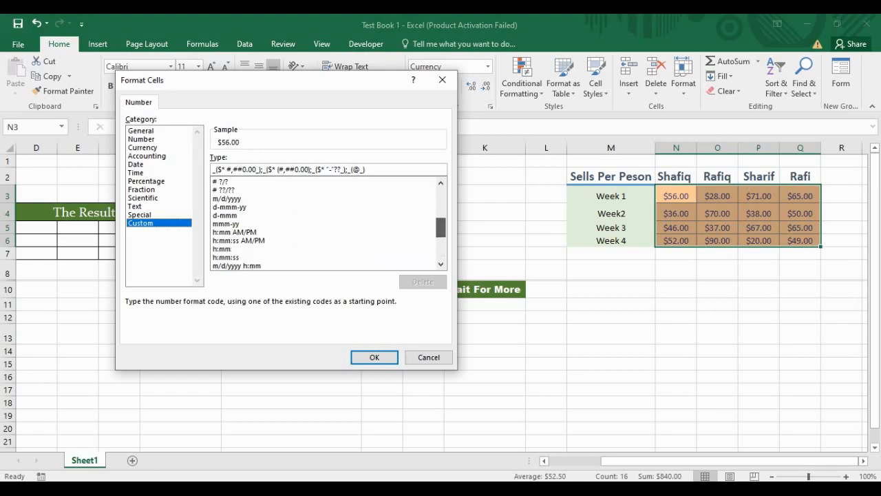
scroll(328, 223, "down", 7)
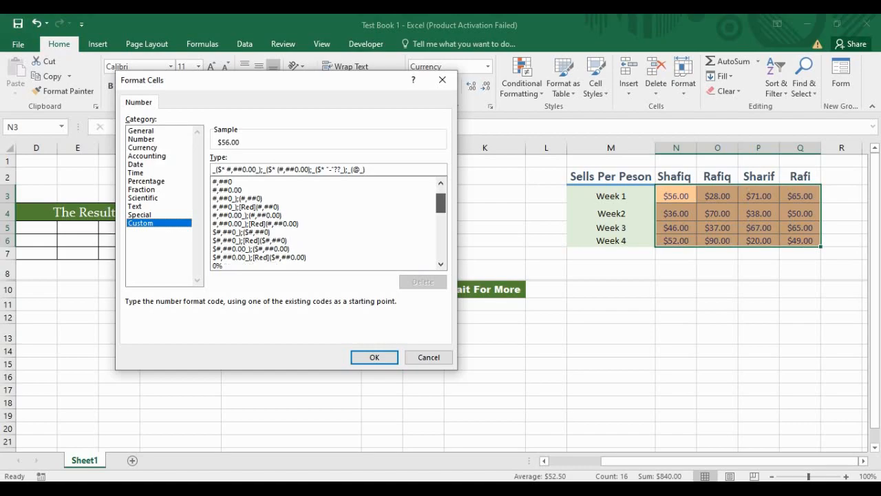
scroll(328, 222, "down", 4)
scroll(329, 222, "down", 4)
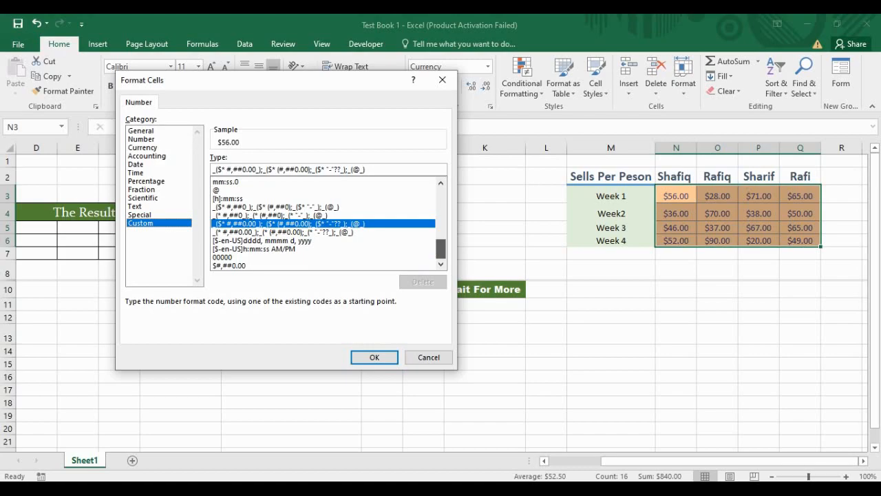
scroll(329, 222, "up", 15)
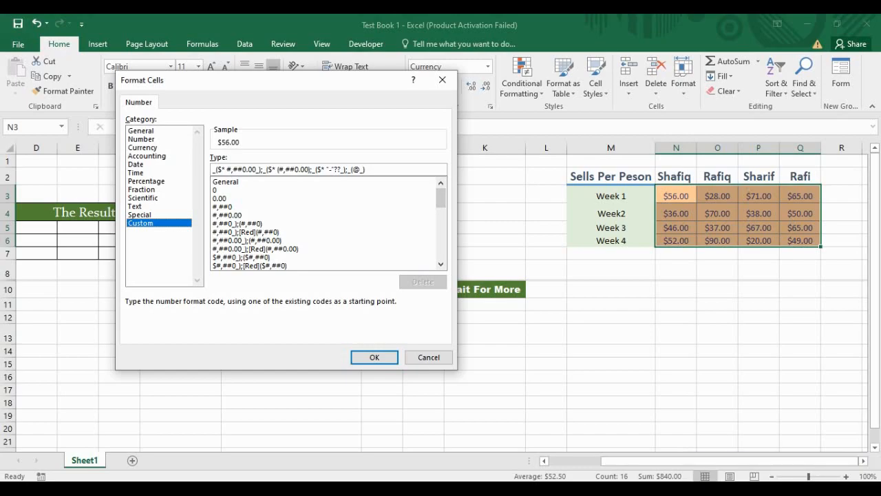
Step: Apply Currency format with the £ English (United Kingdom) symbol, giving values like £56.00
left_click(136, 164)
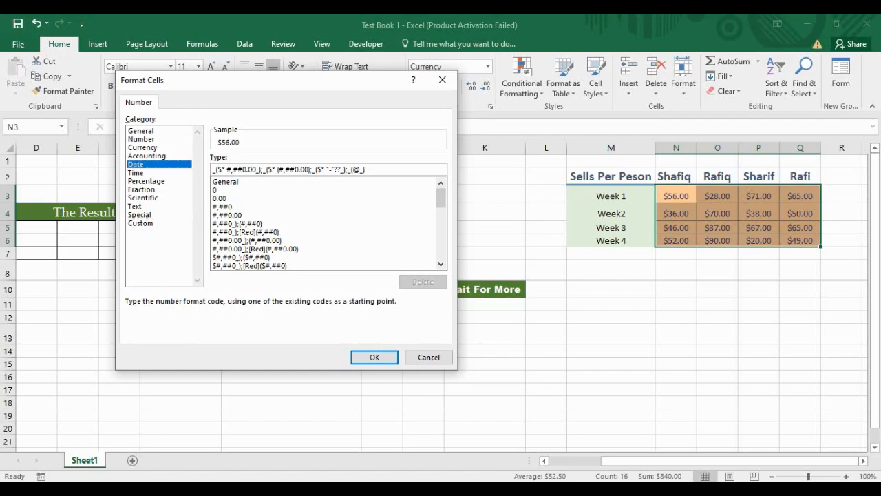
left_click(147, 156)
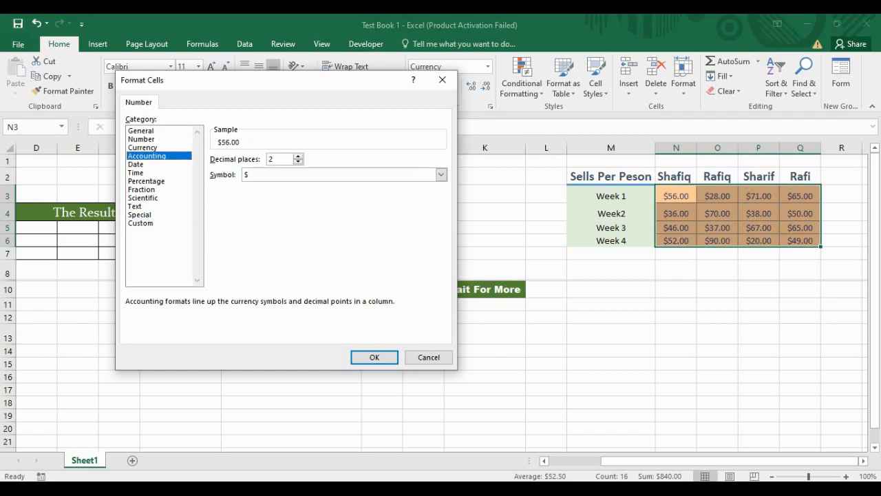
left_click(143, 148)
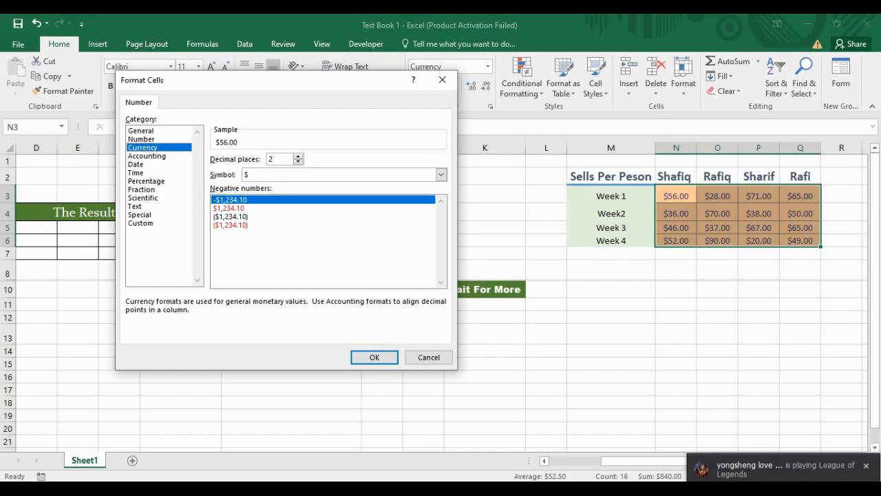
left_click(441, 175)
scroll(339, 216, "down", 2)
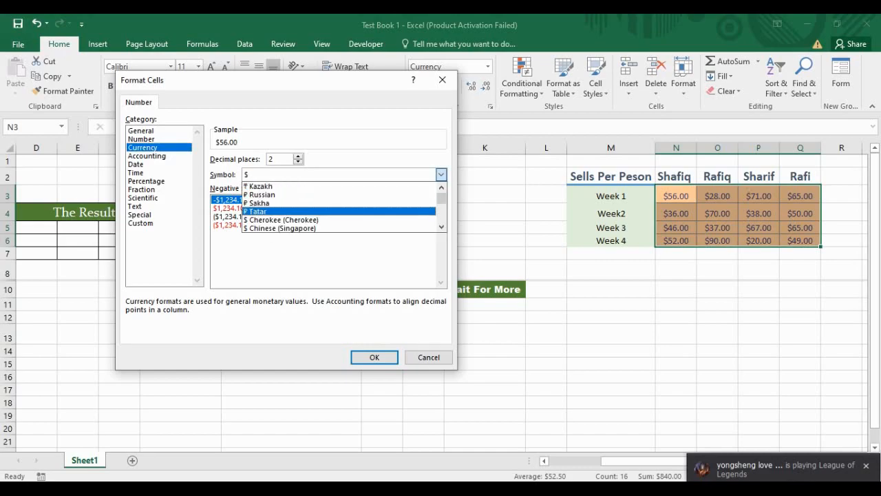
scroll(339, 211, "down", 1)
scroll(339, 211, "up", 1)
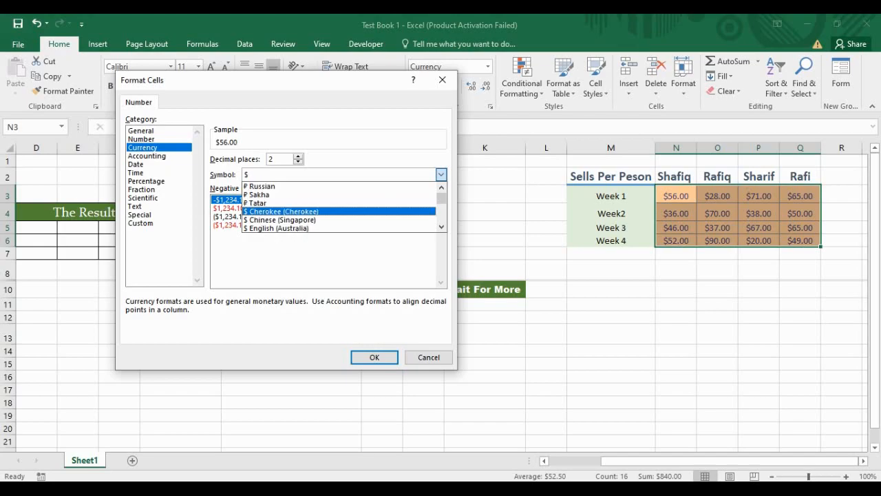
scroll(339, 215, "down", 6)
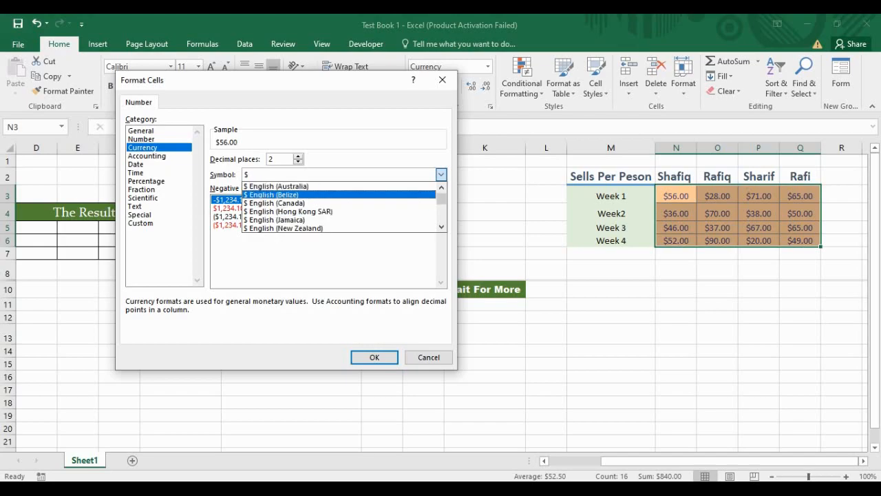
scroll(339, 215, "up", 1)
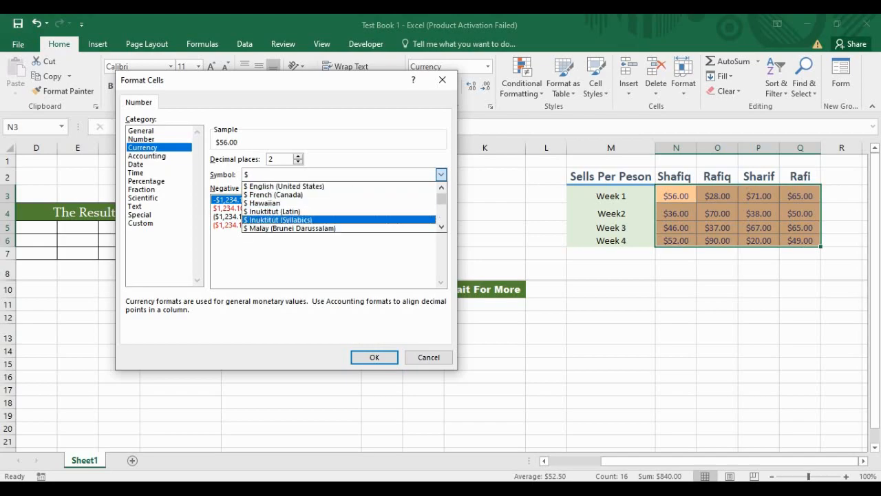
scroll(339, 216, "down", 6)
scroll(338, 207, "down", 5)
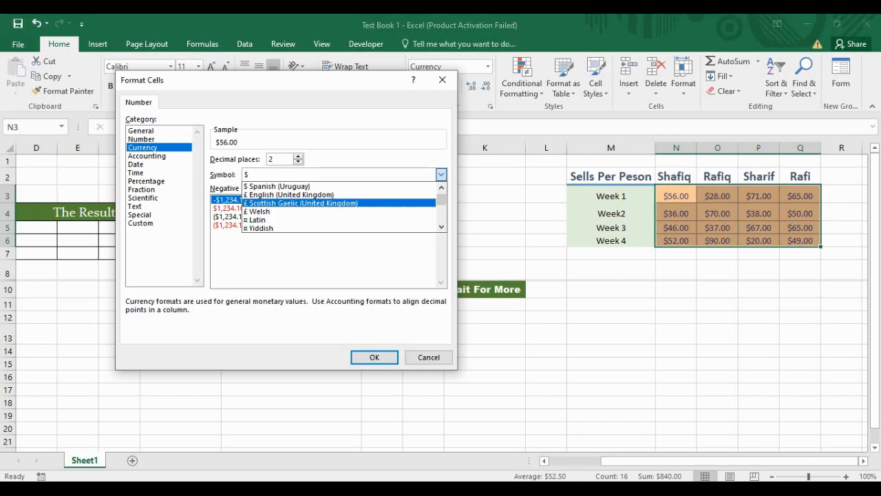
left_click(300, 195)
left_click(374, 357)
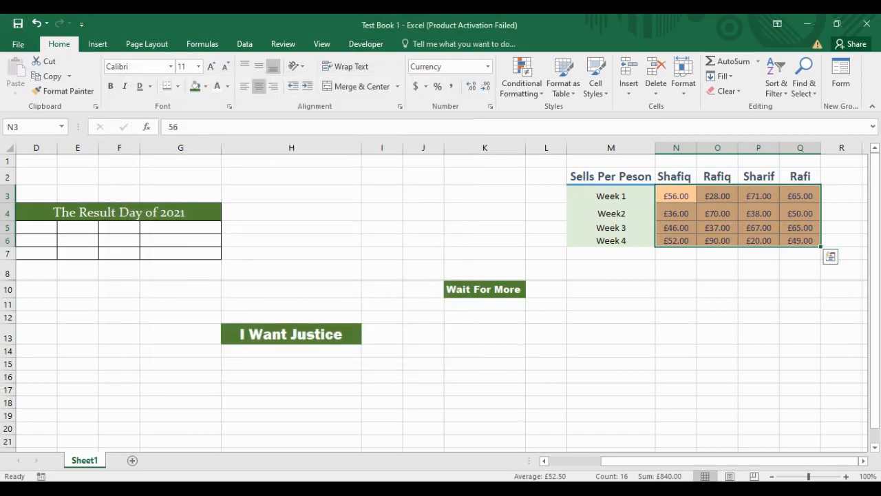
Step: Decrease the decimals twice so sales show whole pounds, like £56 and £90
left_click(485, 86)
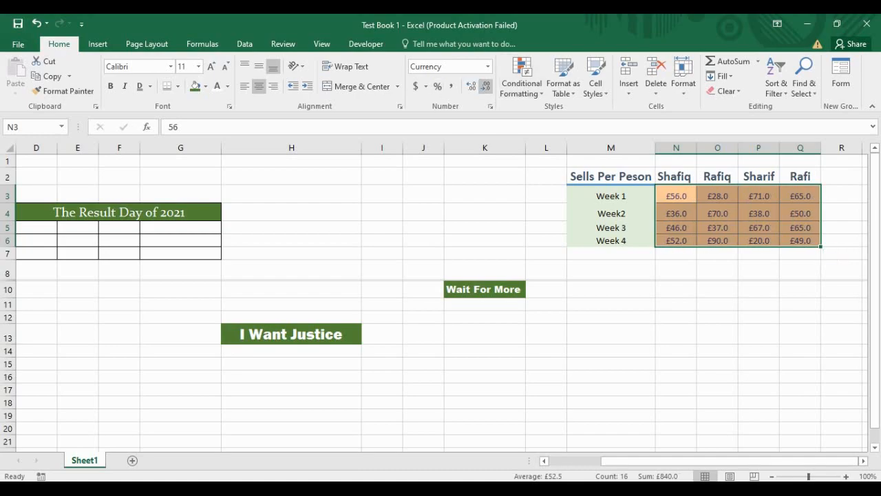
left_click(485, 86)
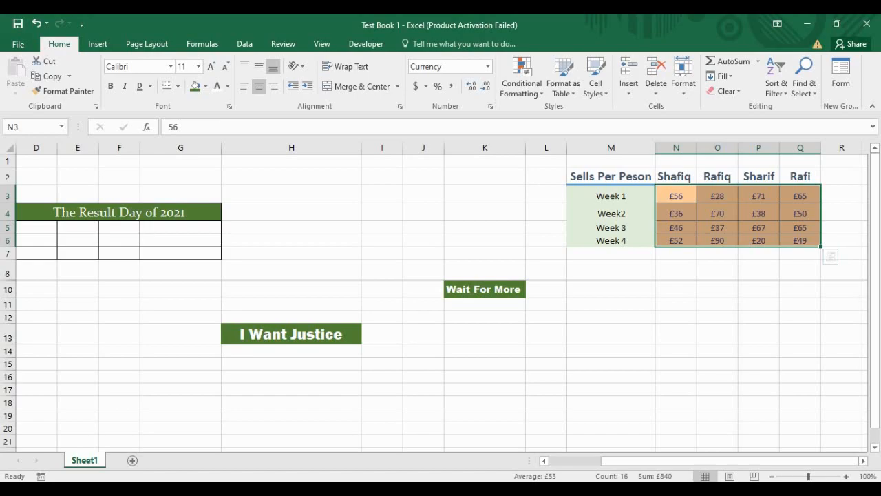
left_click(677, 270)
Step: Select cell R2, the empty column after Rafi, for a new header
left_click(800, 269)
left_click(611, 269)
left_click(717, 290)
left_click(800, 269)
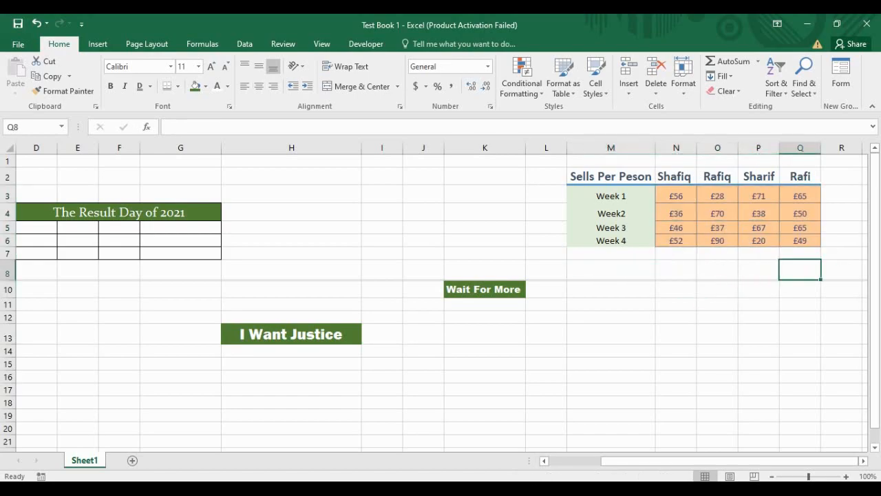
left_click(842, 196)
left_click(676, 177)
left_click(611, 176)
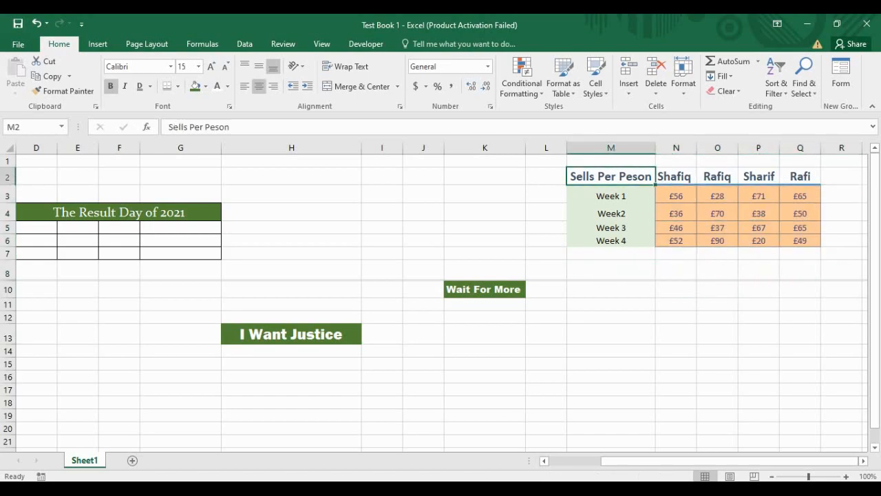
left_click(718, 269)
left_click(800, 269)
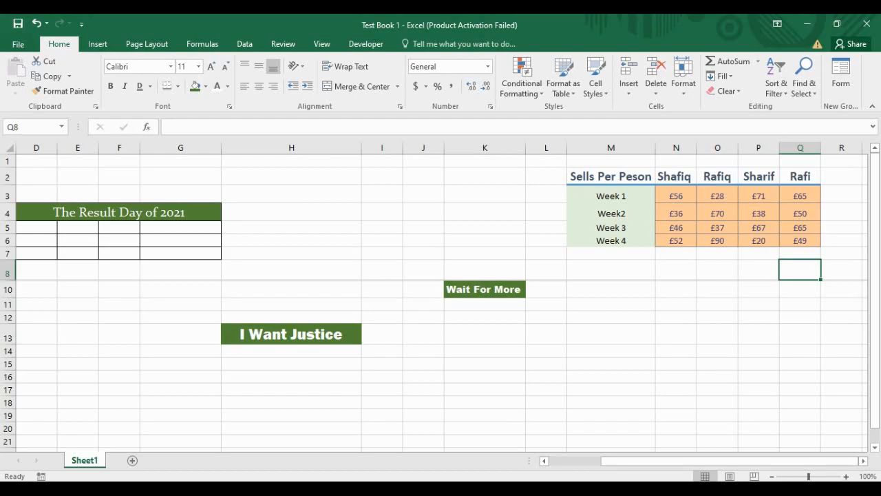
left_click(611, 289)
left_click(717, 270)
left_click(841, 195)
left_click(842, 176)
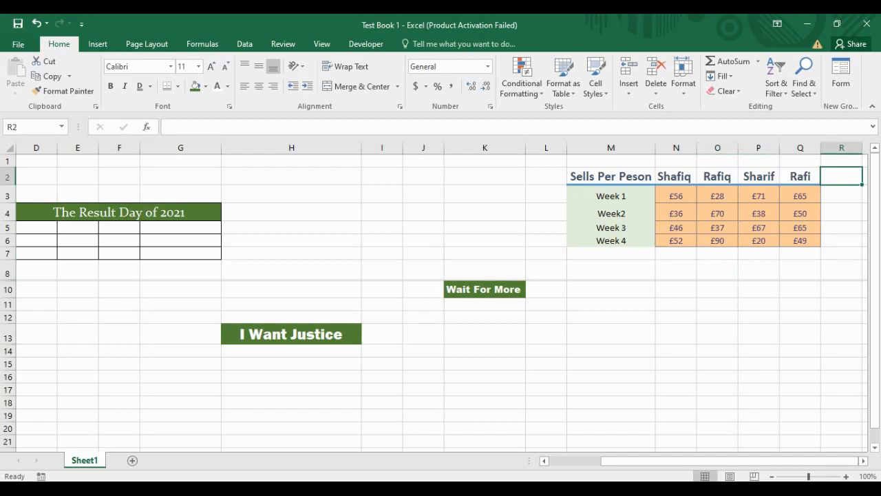
Step: Enter the header 'Total' in R2 and give it the Output cell style
type("Total")
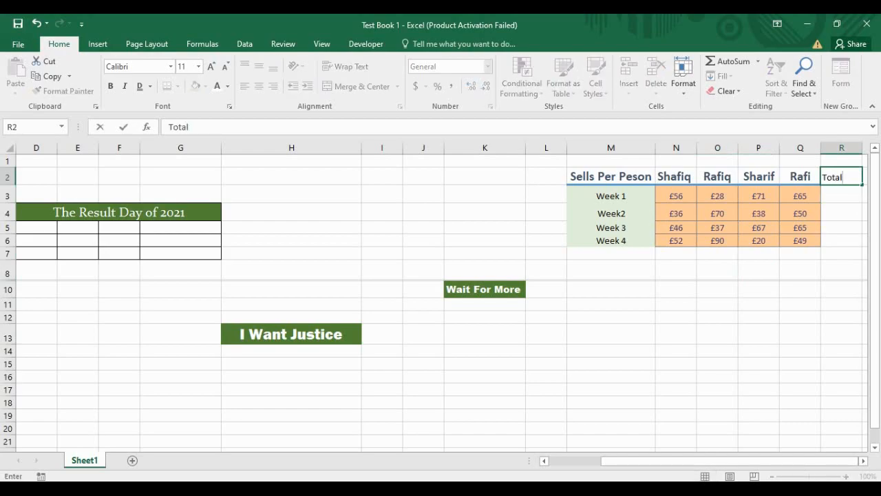
key("Return")
key("Up")
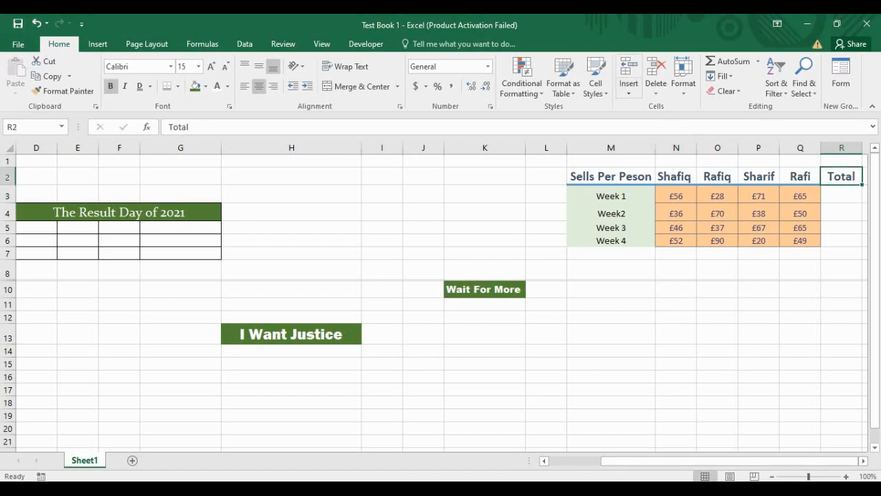
left_click(595, 79)
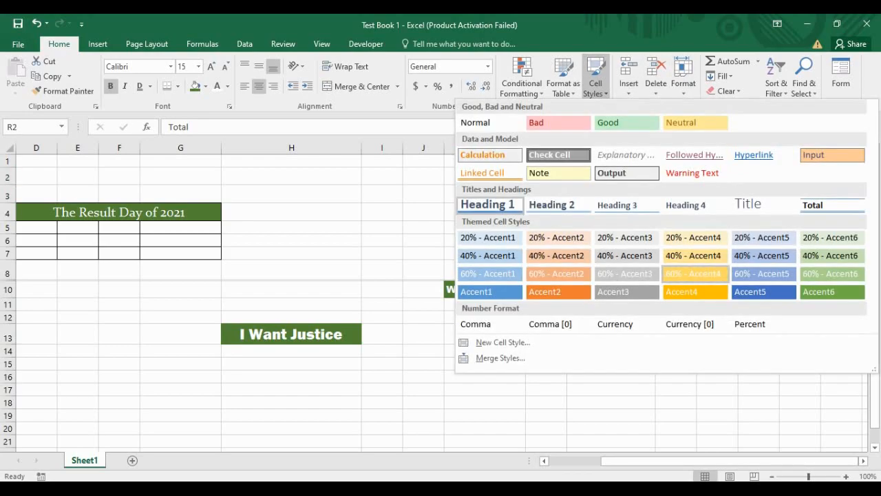
left_click(627, 173)
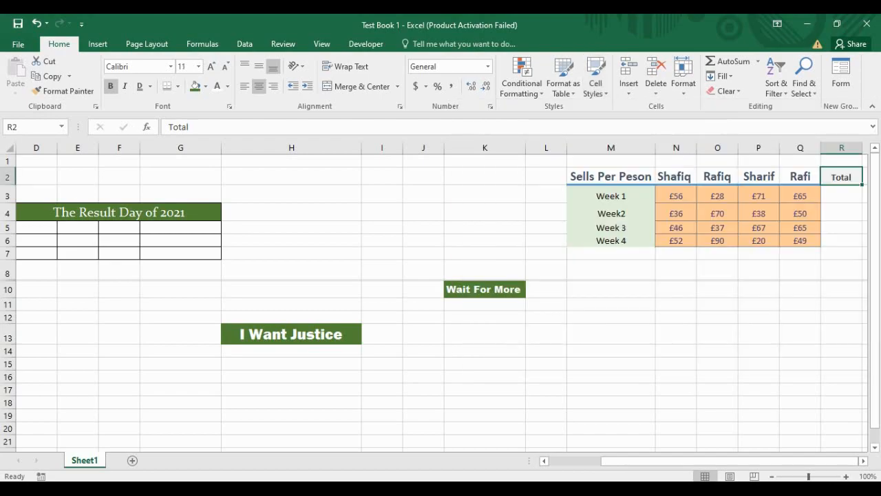
Step: Fill 'Total' down the column to R6, then undo the fill
left_click(841, 195)
left_click(842, 177)
left_click_drag(862, 185, 858, 244)
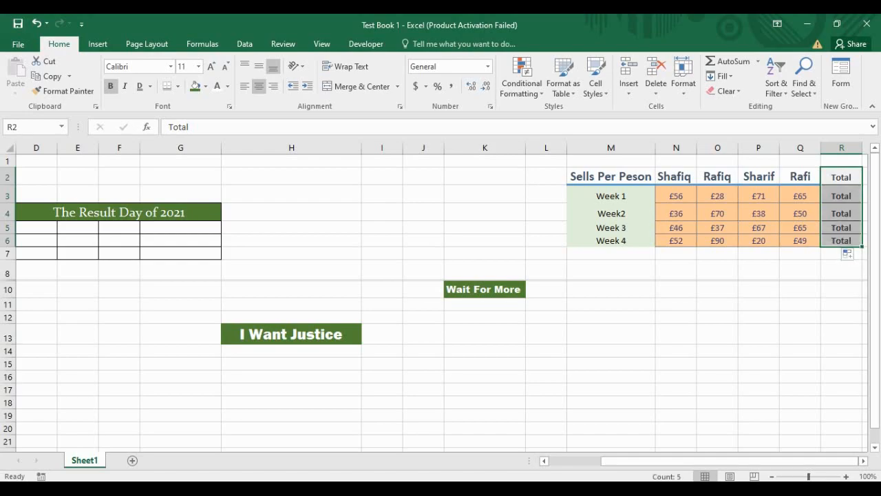
key("ctrl+z")
Step: Apply the Output cell style to the whole Total column R2:R6
left_click(841, 212)
left_click(841, 196)
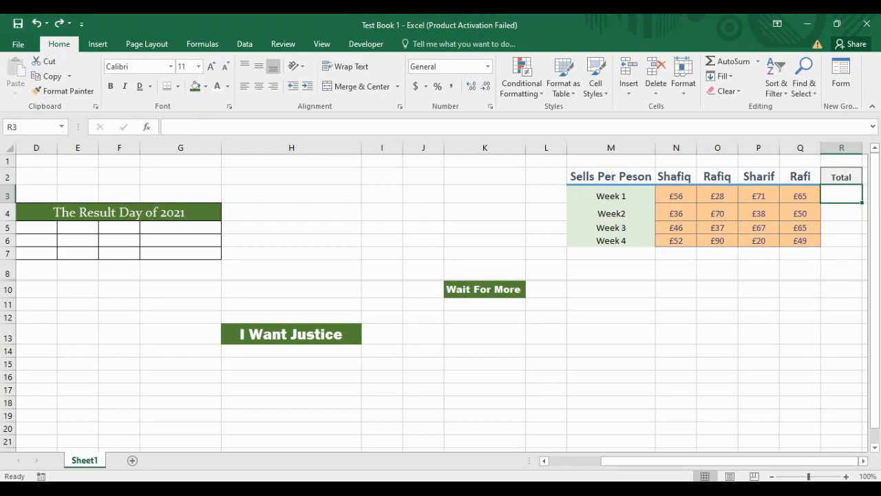
left_click_drag(842, 177, 841, 240)
left_click(596, 77)
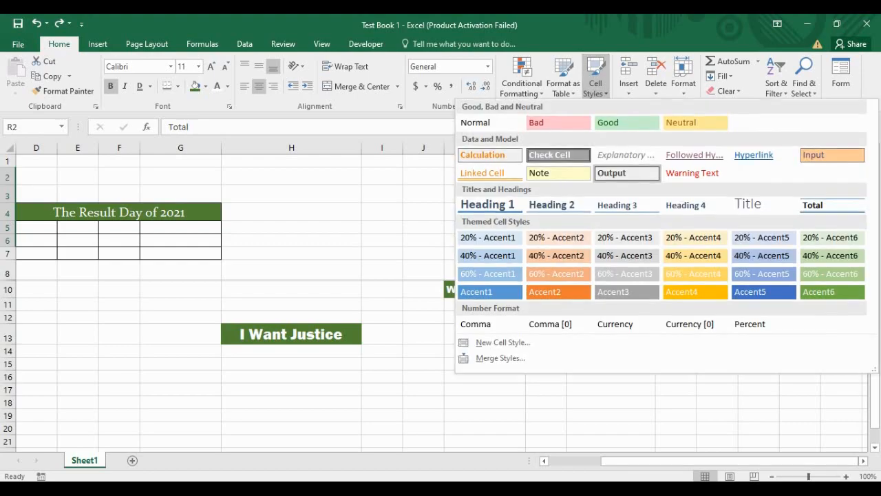
left_click(628, 172)
left_click(801, 335)
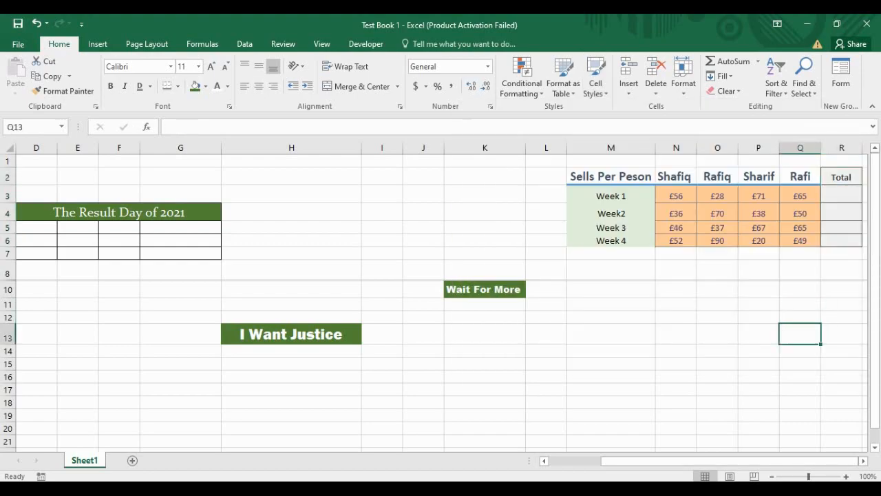
Step: Click through the Total column cells R3 to R6 and the sales values
left_click(800, 269)
left_click(841, 196)
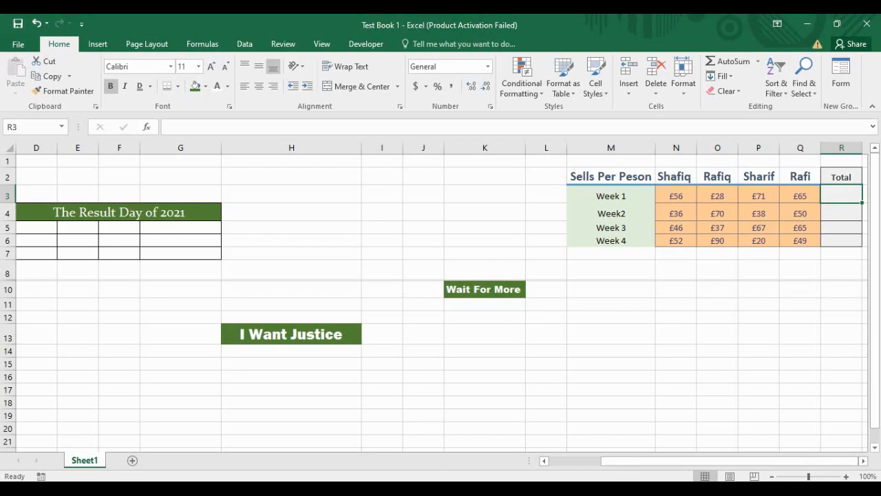
left_click(842, 212)
left_click(842, 228)
left_click(842, 241)
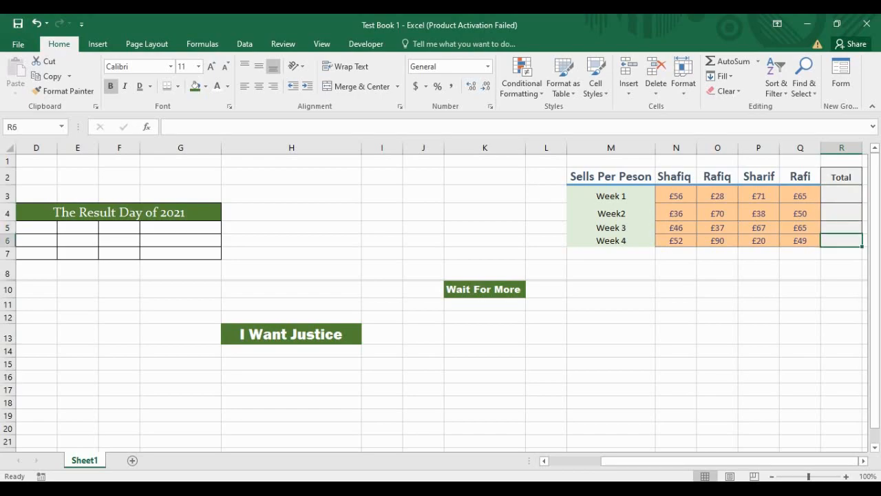
left_click(676, 228)
left_click_drag(759, 196, 801, 197)
Step: Click around the table's cells, ending on the empty cell M8
left_click(611, 228)
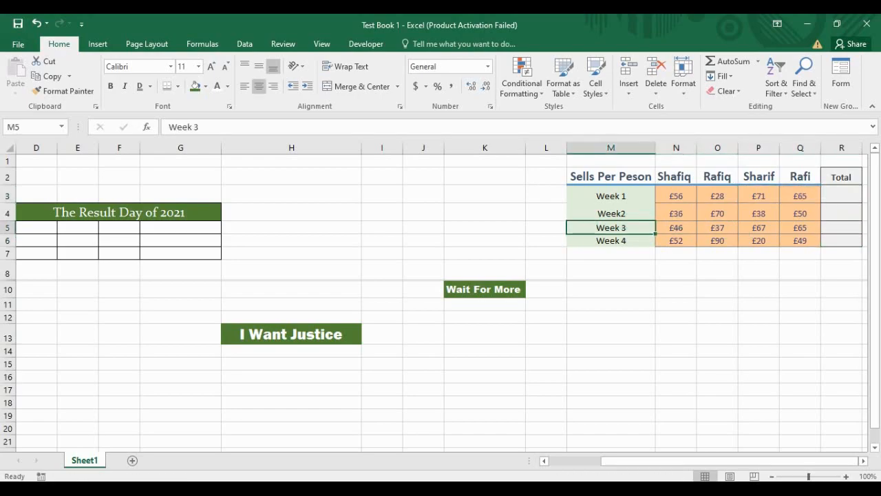
left_click(611, 289)
left_click(546, 213)
left_click(611, 254)
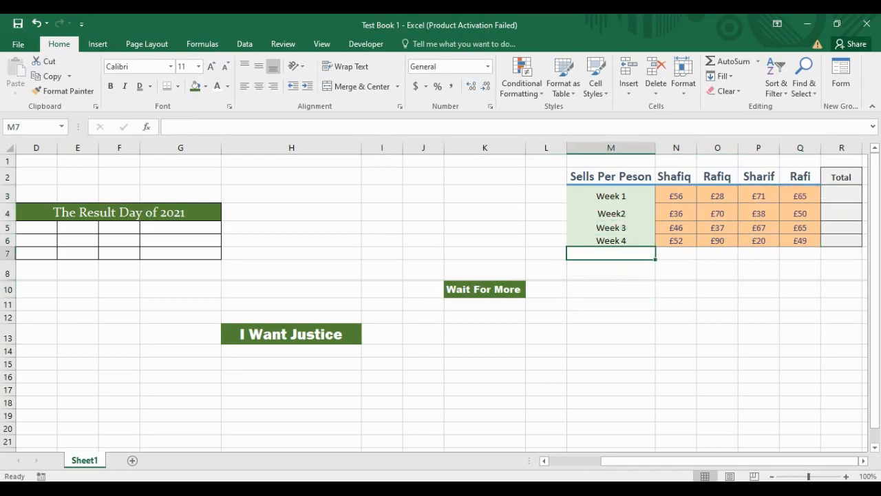
left_click(546, 177)
left_click(611, 270)
left_click(611, 254)
left_click(677, 289)
left_click(610, 289)
left_click(676, 290)
left_click(611, 254)
left_click(611, 270)
left_click(676, 270)
left_click(611, 270)
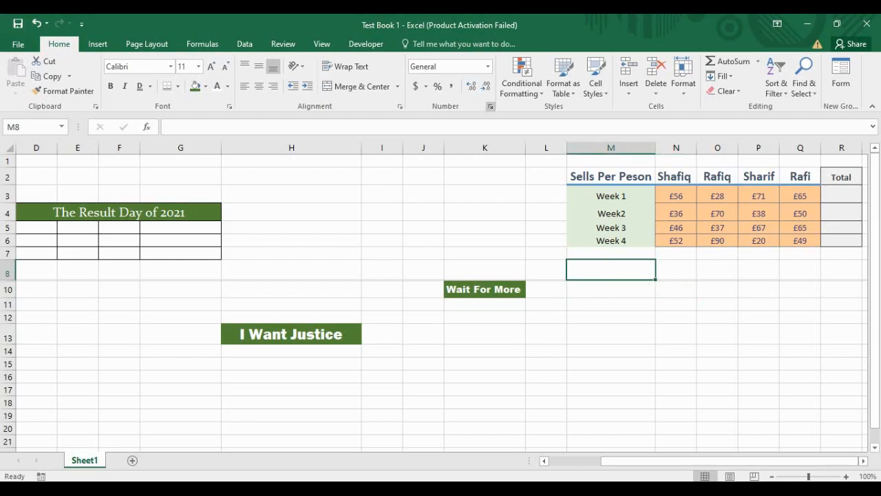
left_click(491, 106)
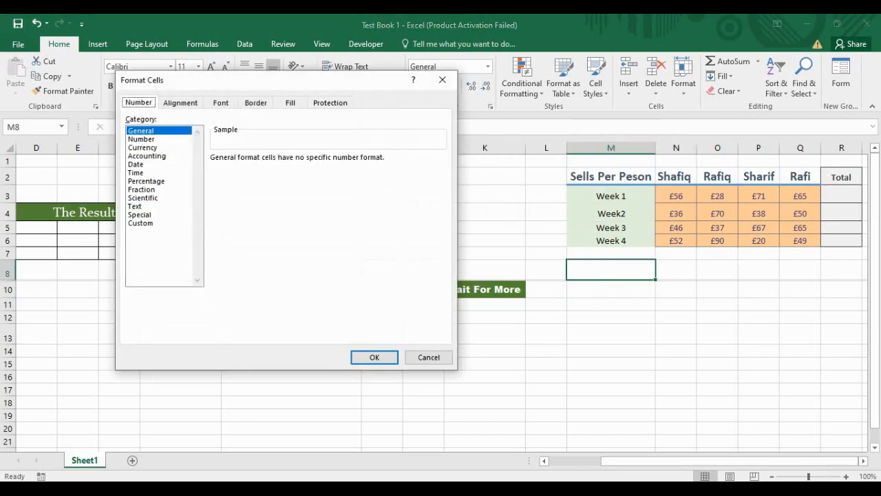
left_click_drag(276, 79, 256, 78)
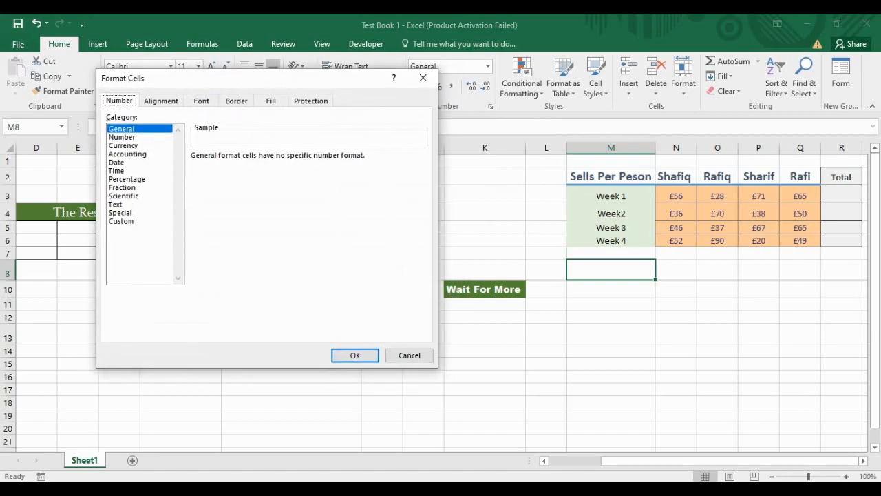
left_click(124, 146)
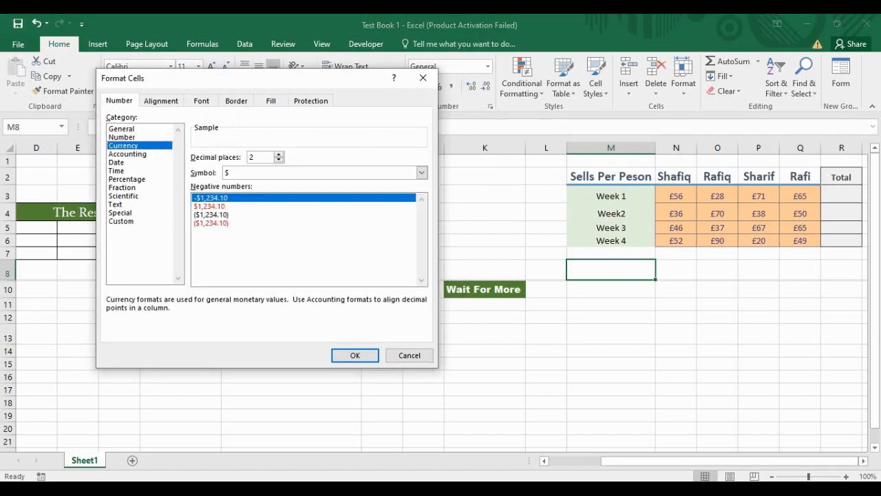
left_click(124, 163)
left_click(124, 196)
left_click(123, 213)
left_click(124, 196)
left_click(124, 162)
left_click(123, 129)
left_click(124, 154)
left_click(124, 163)
left_click(124, 197)
mouse_move(124, 196)
left_mouse_down()
mouse_move(124, 213)
mouse_move(124, 129)
mouse_move(124, 204)
left_mouse_up()
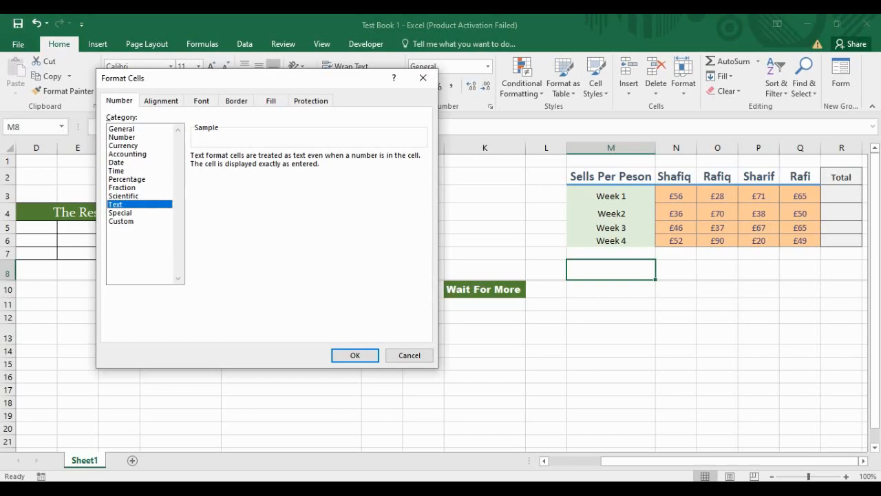
left_click(128, 154)
left_click(124, 146)
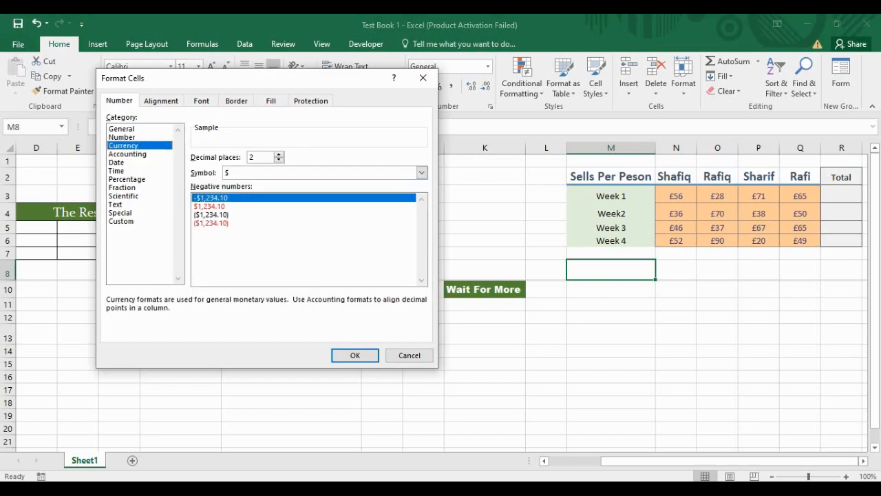
left_click(423, 78)
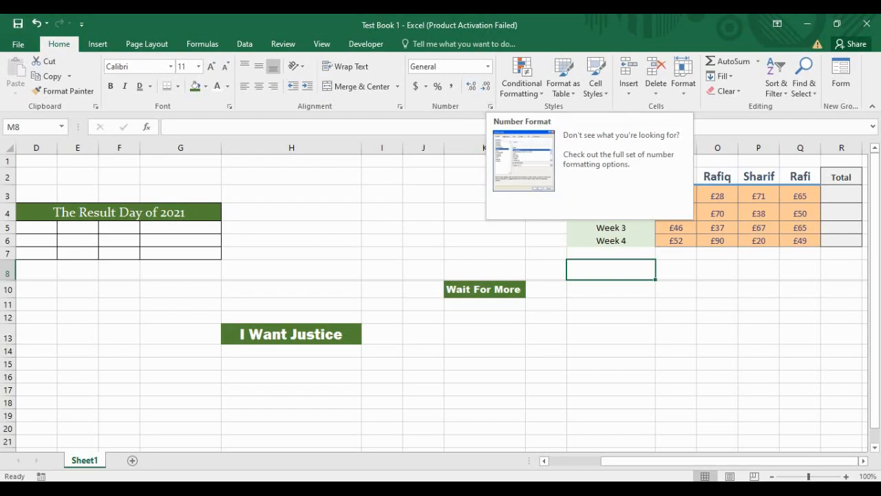
Step: Apply Percent Style to the sales values N3:Q6, turning £56 into 5600%
left_click(759, 228)
left_click_drag(676, 197, 800, 240)
left_click(438, 86)
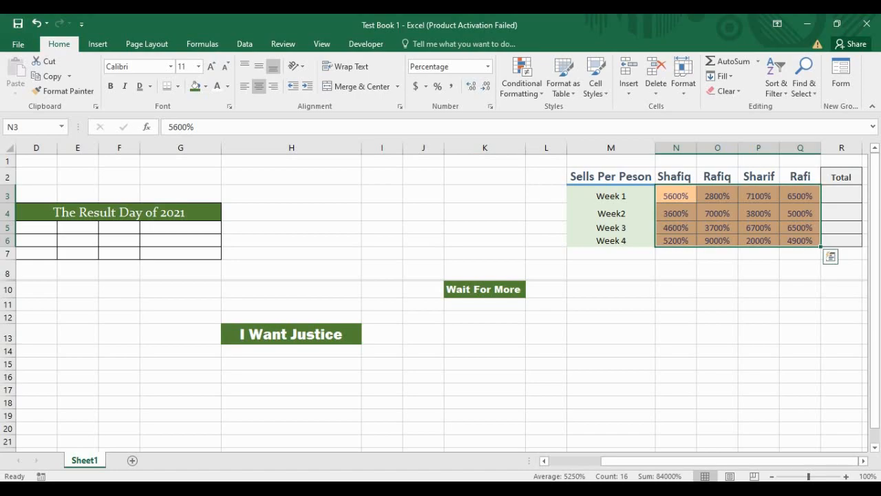
Step: Deselect, then reselect the percentage-formatted range N3:Q6
left_click(718, 269)
left_click(676, 197)
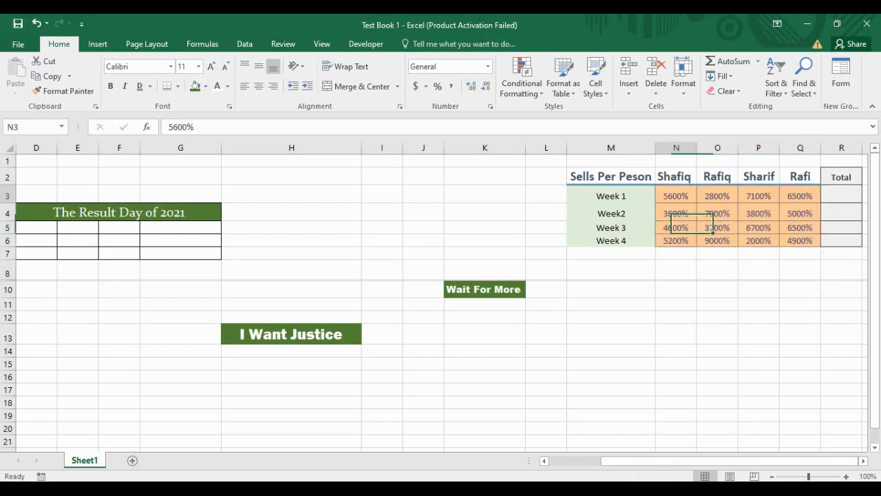
left_click_drag(676, 197, 801, 240)
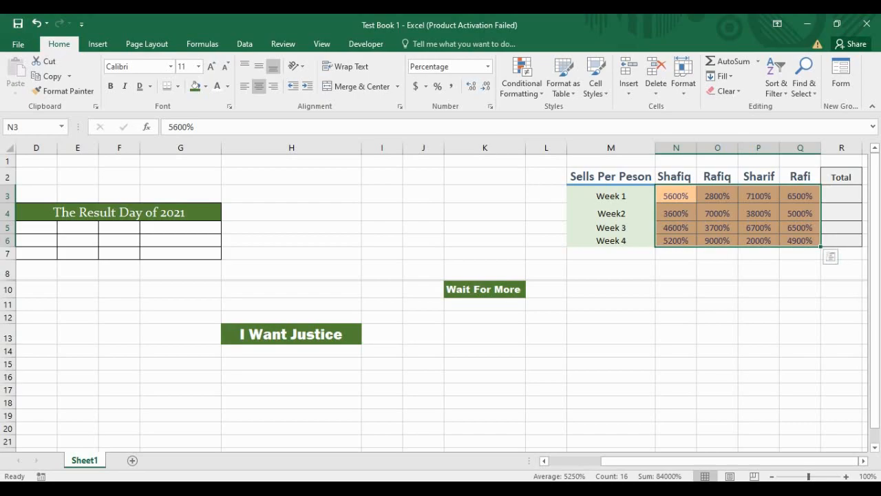
Step: Click away from the sales figures, then select N3:Q6 again from the Week 1 value
left_click(717, 214)
left_click(800, 228)
left_click(676, 196)
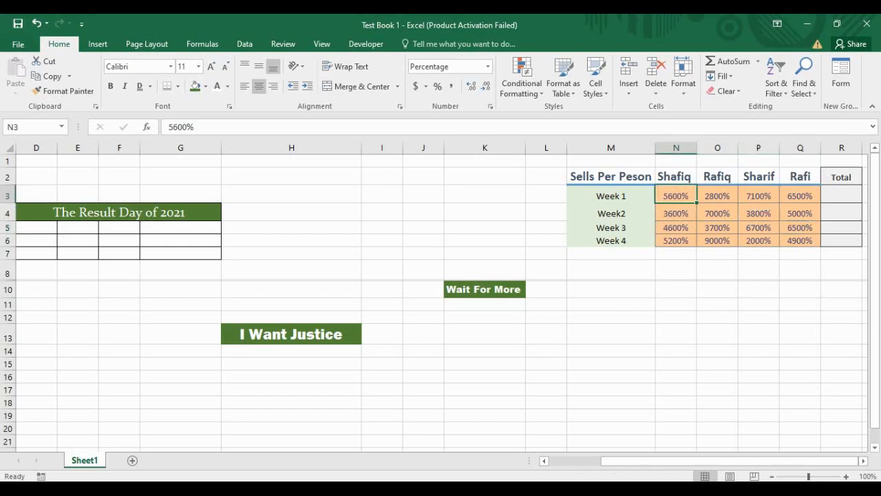
left_click_drag(676, 197, 800, 240)
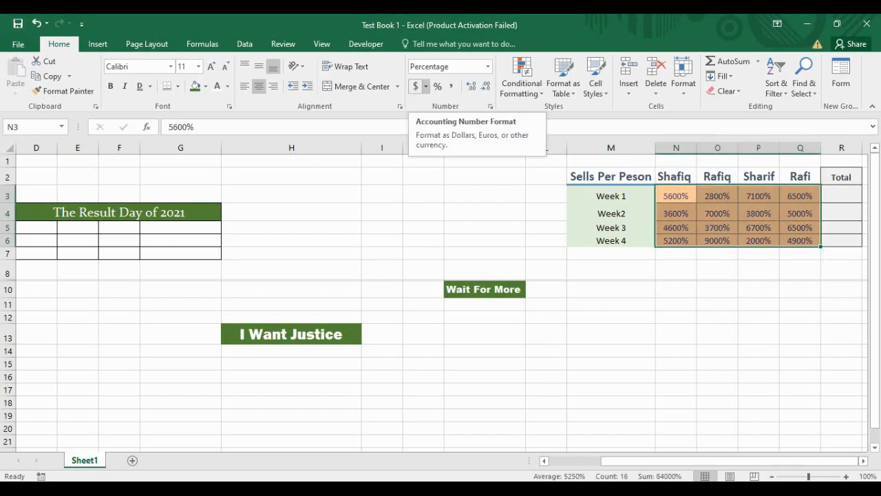
Step: Open Format Cells for N3:Q6 and preview the Special and Custom categories
left_click(490, 107)
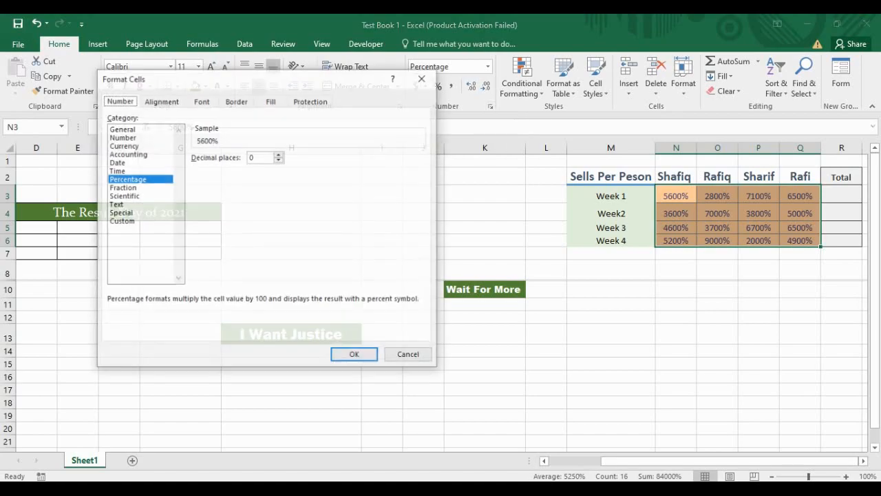
left_click_drag(238, 78, 202, 75)
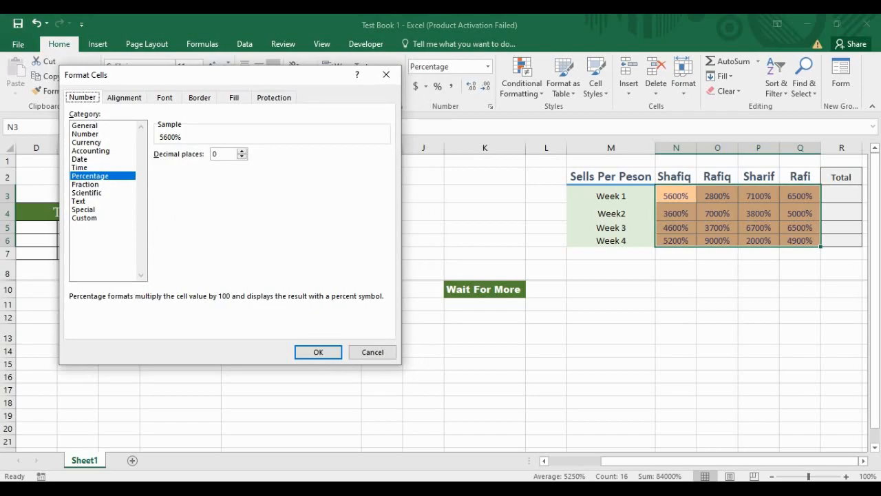
left_click(84, 209)
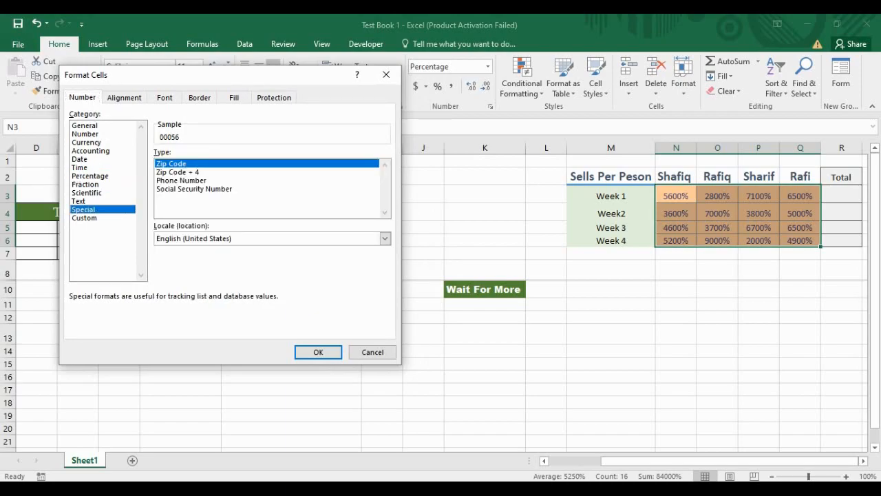
left_click(84, 218)
left_click(84, 209)
left_click(84, 218)
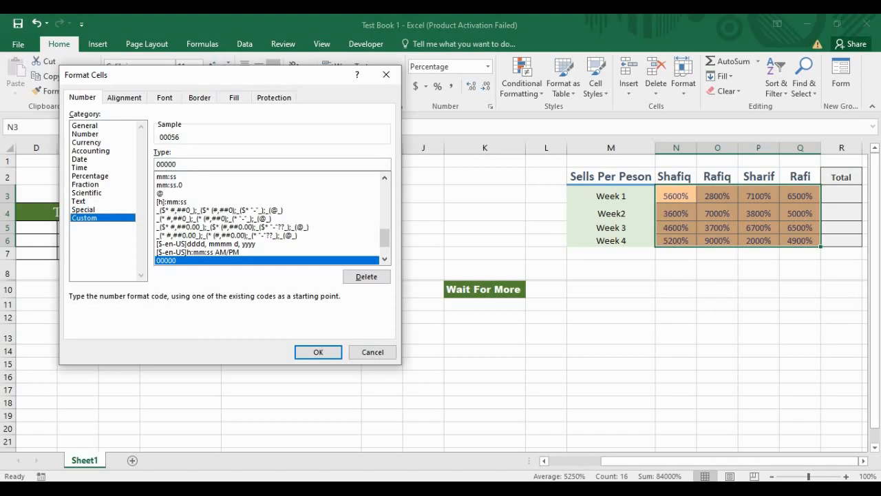
Step: Scroll the Custom codes, then preview the Text, Special, Scientific and Fraction formats
scroll(267, 218, "up", 10)
scroll(268, 219, "down", 3)
scroll(267, 218, "down", 12)
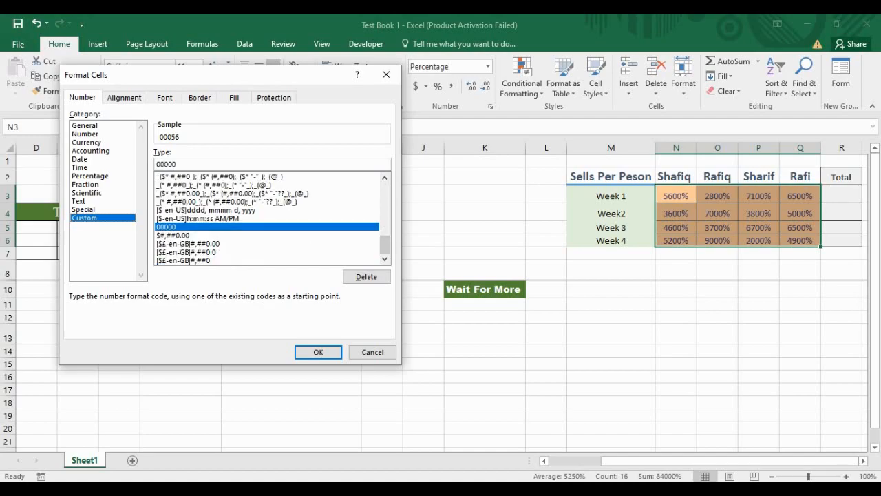
left_click(79, 201)
left_click(84, 209)
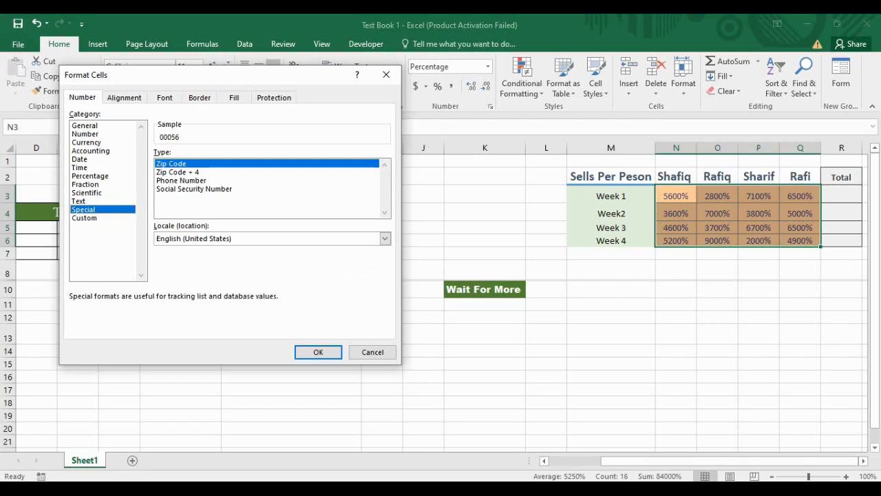
left_click(87, 193)
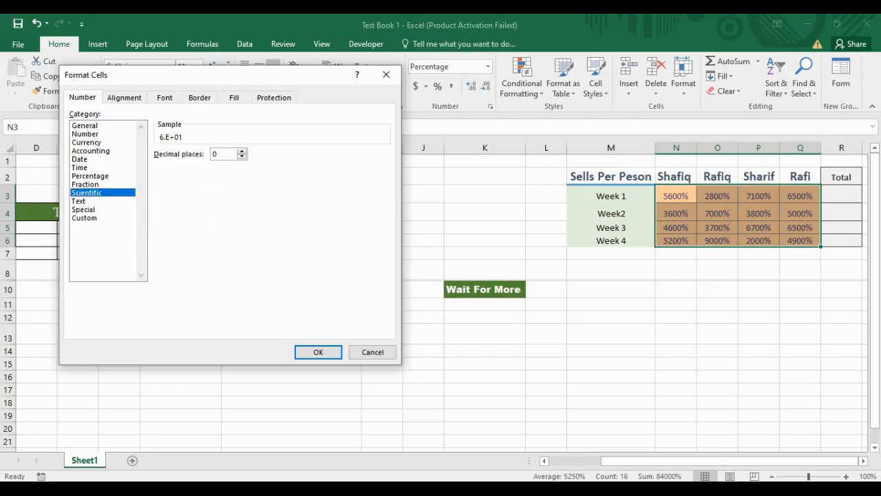
left_click(85, 184)
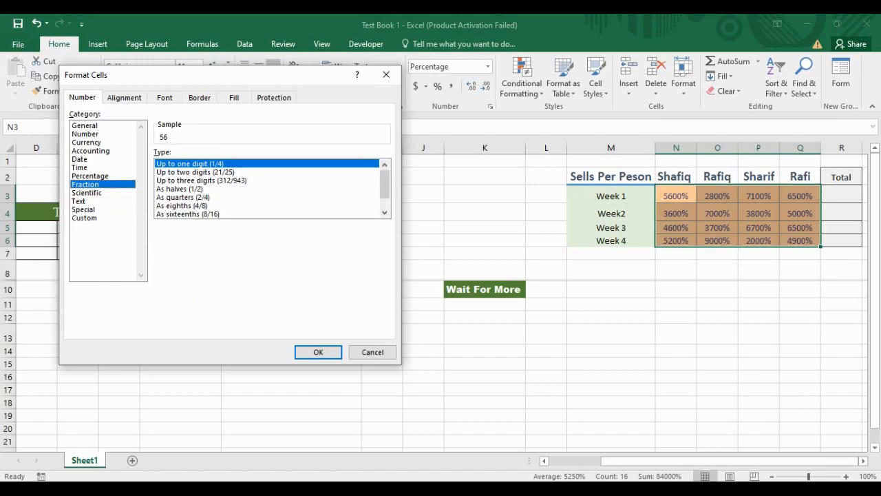
Step: Browse the Accounting, Date, Currency, Number and General categories with the arrow keys
key("Up")
key("Up")
key("Up")
key("Up")
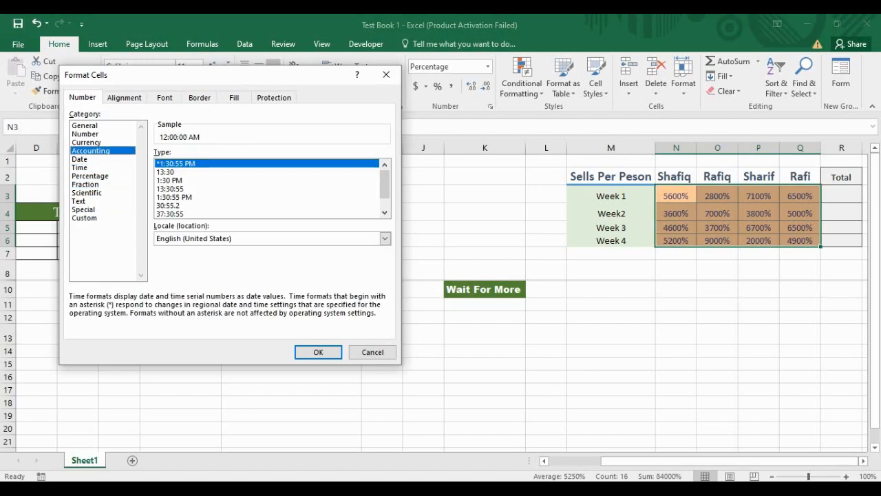
key("Down")
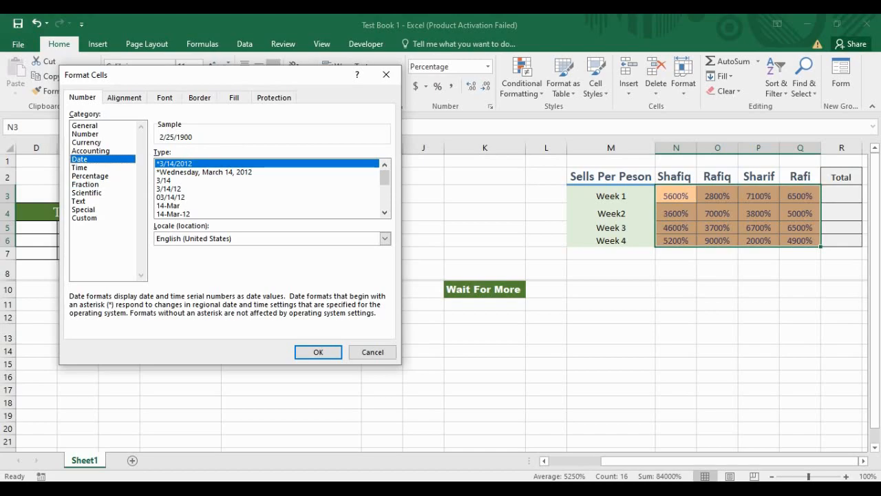
key("Up")
key("Down")
key("Up")
key("Up")
key("Up")
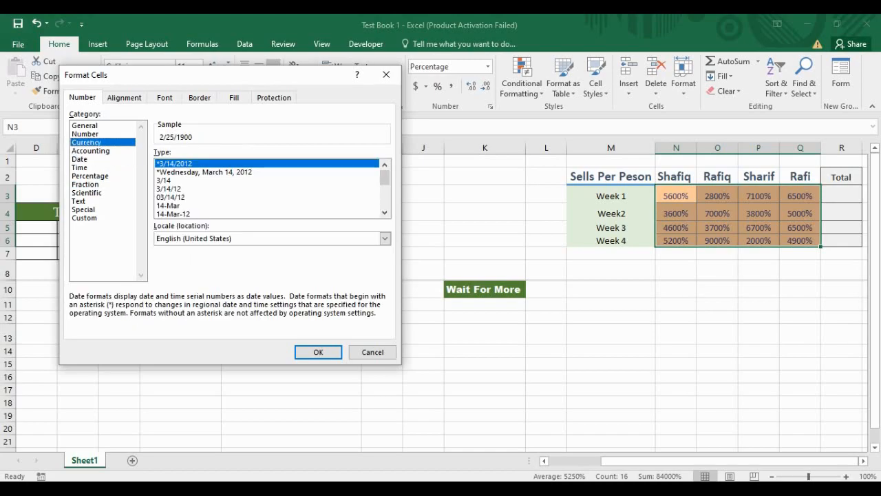
key("Down")
key("Down")
key("Down")
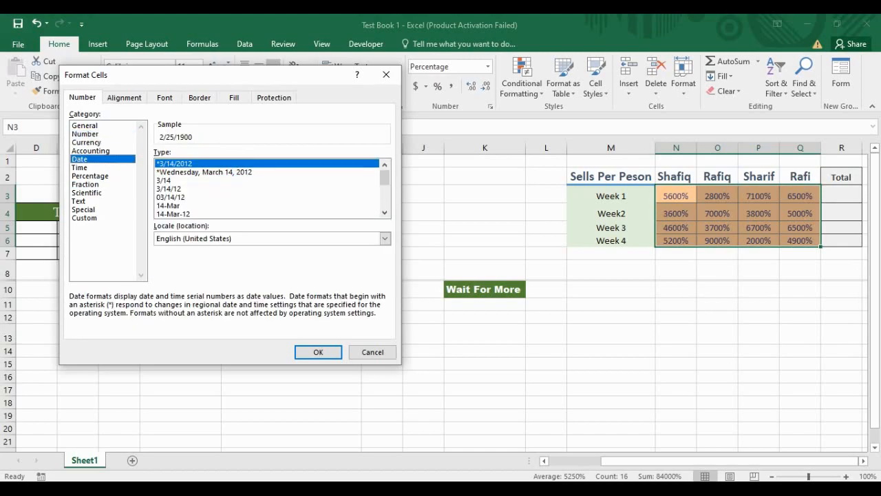
key("Up")
key("Down")
key("Up")
key("Up")
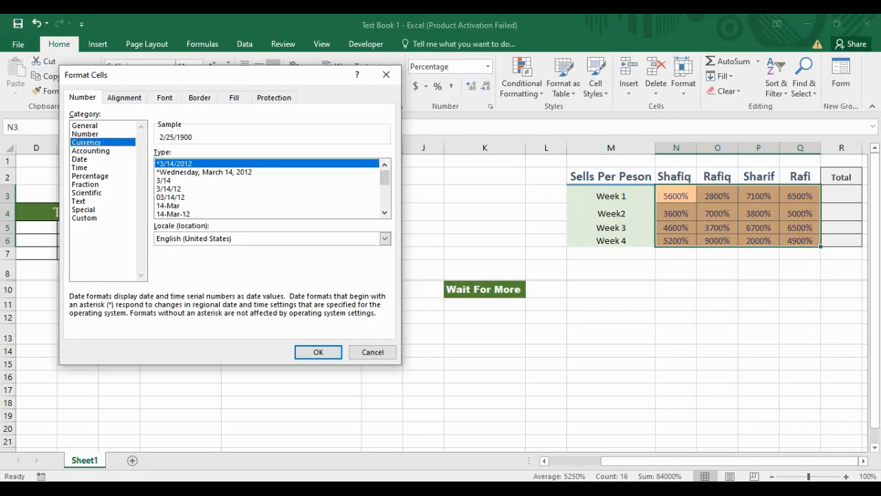
key("Up")
key("Up")
Step: Step through the Number, Special, Custom and Text categories, then close Format Cells unchanged
key("Down")
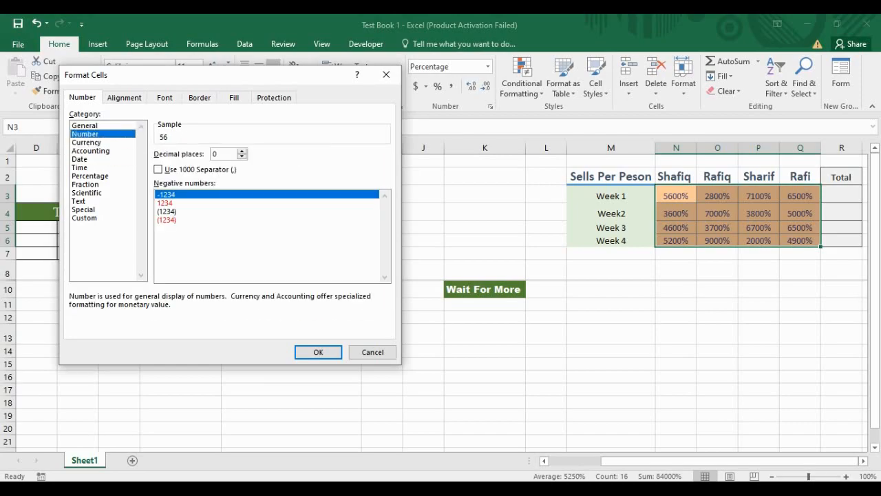
key("Down")
key("Down")
key("Down")
key("Down")
key("Down")
key("Down")
key("Down")
key("Down")
key("Down")
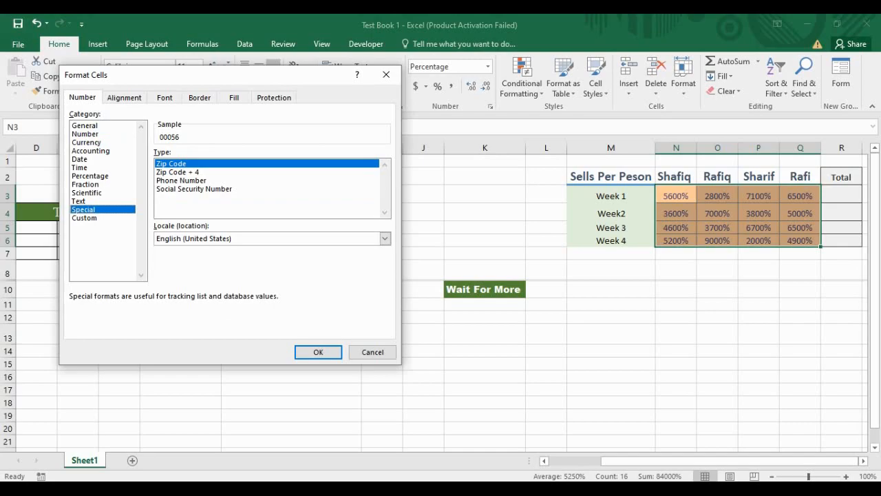
key("Down")
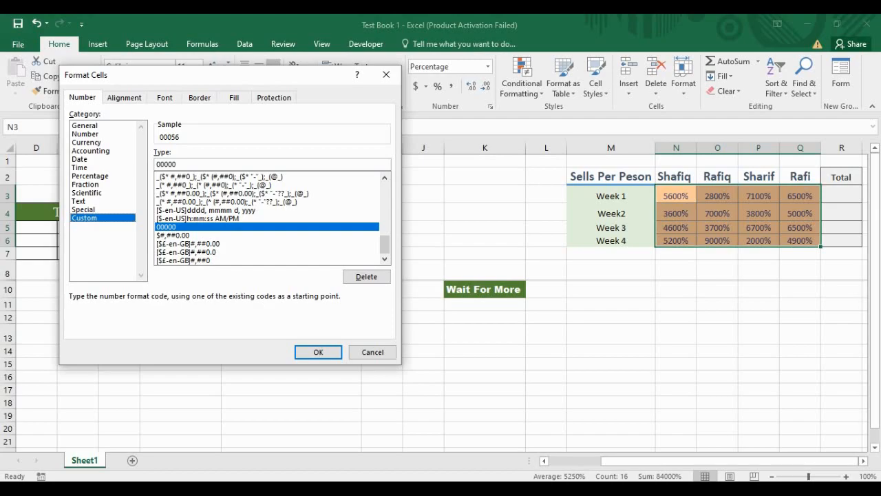
key("Up")
key("Up")
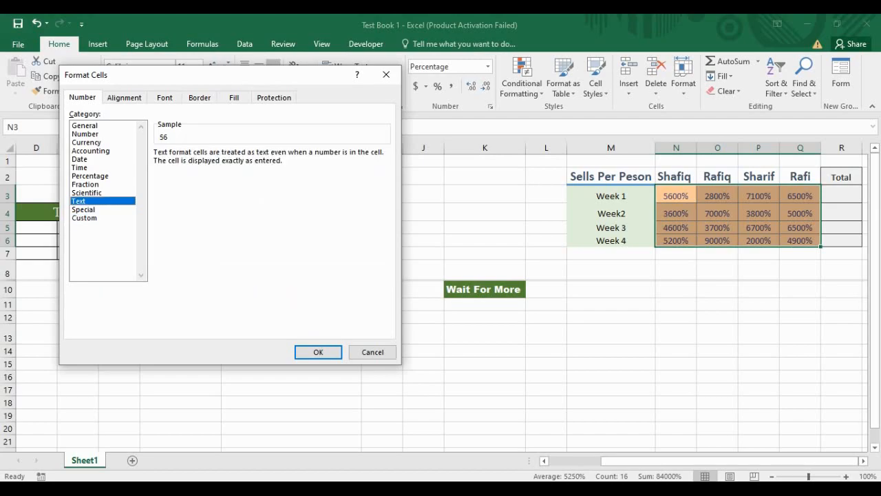
key("Down")
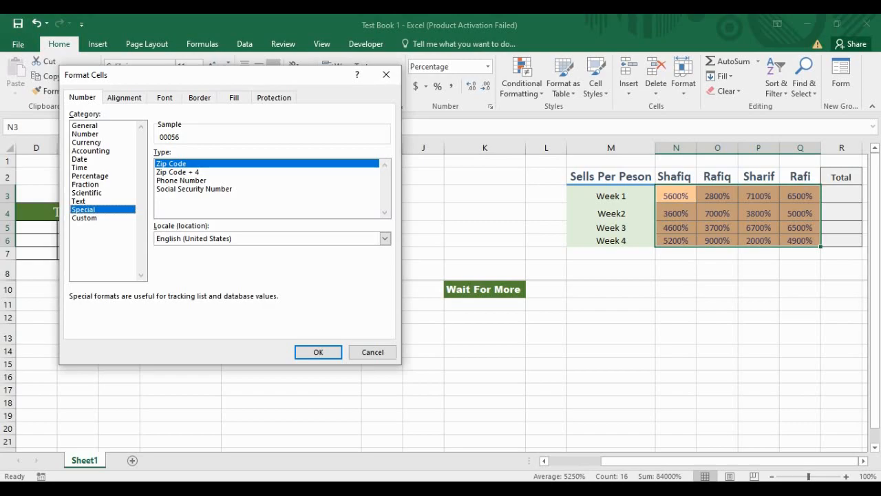
left_click(386, 74)
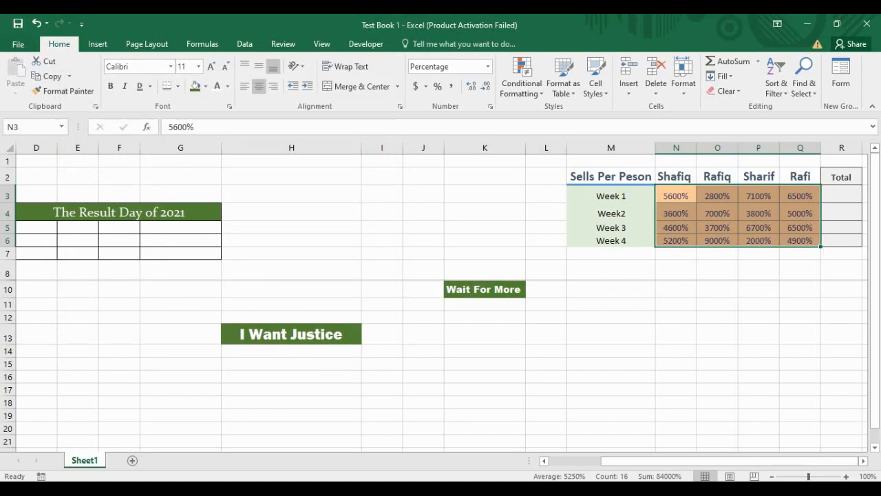
Step: Reopen Format Cells with Ctrl+1 and preview the Fraction, Scientific, Text, Custom and Special formats
key("ctrl+1")
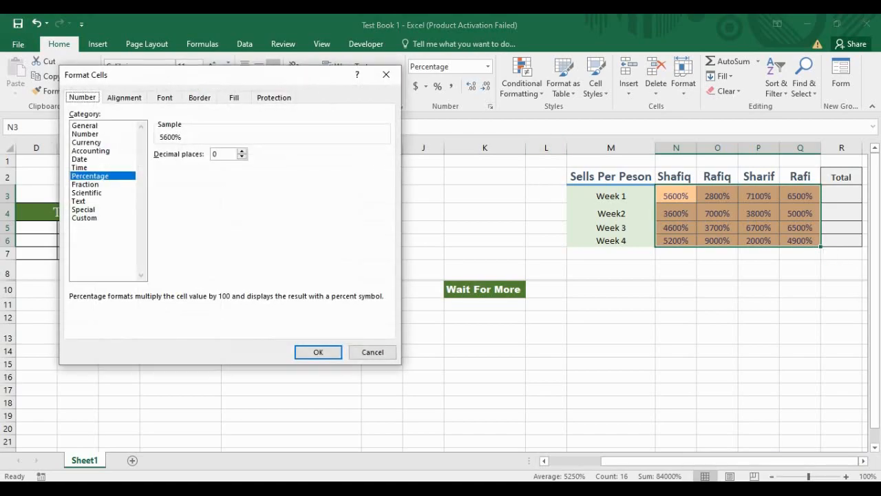
left_click(85, 185)
left_click(87, 193)
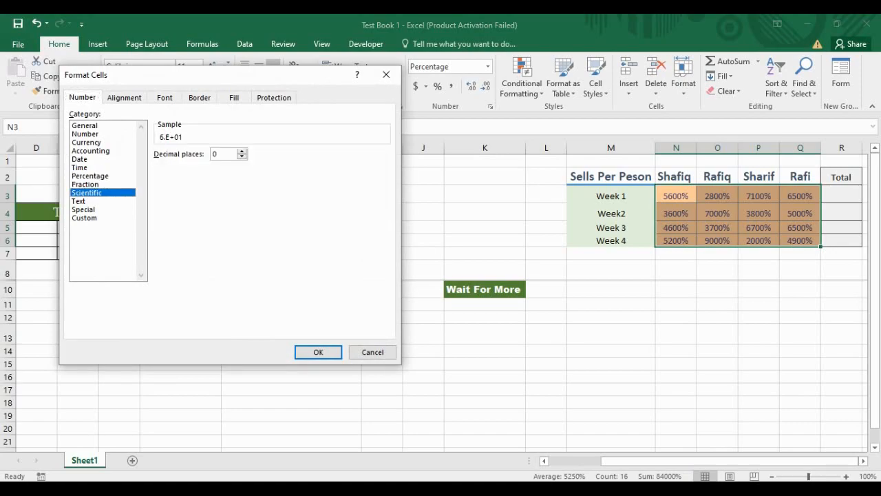
left_click(79, 201)
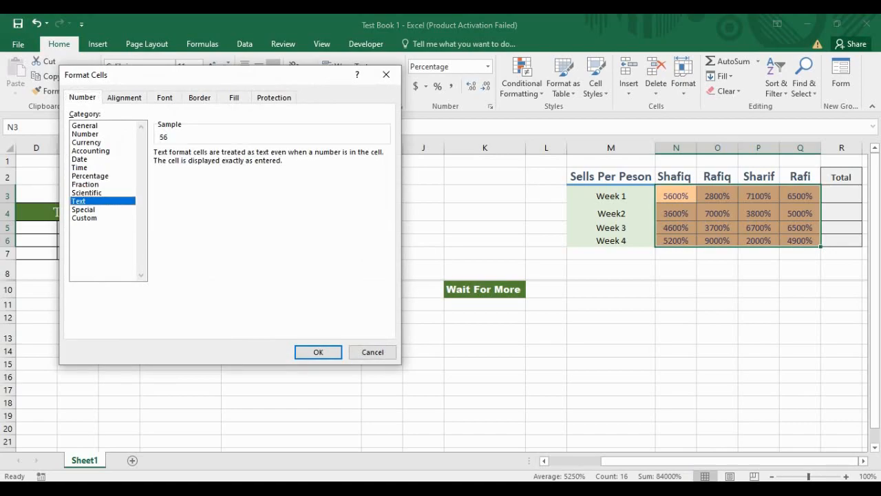
left_click(85, 218)
left_click(84, 210)
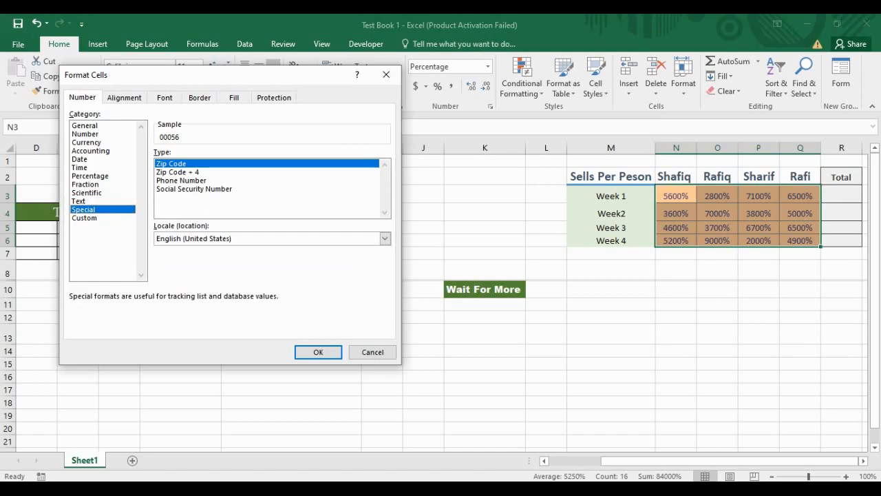
Step: Cycle through the other Format Cells tabs, close it, and open the quick number format list
key("ctrl+Tab")
key("ctrl+Tab")
key("ctrl+Tab")
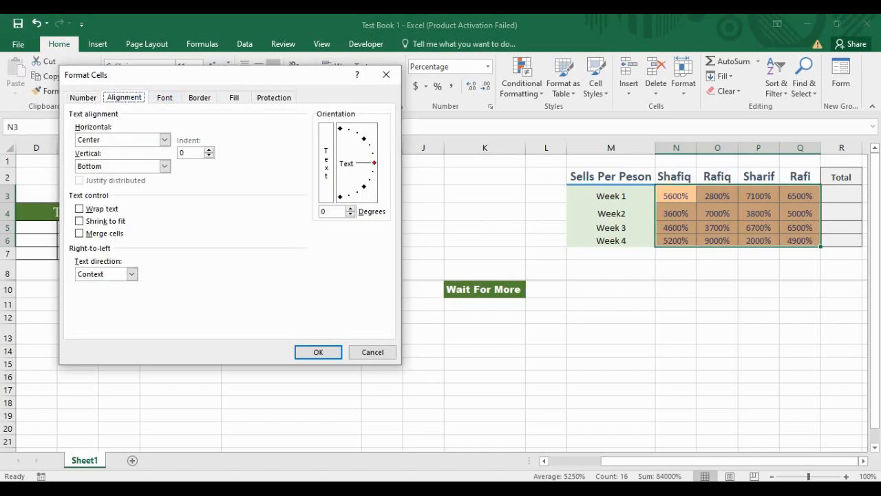
key("ctrl+Tab")
key("ctrl+Tab")
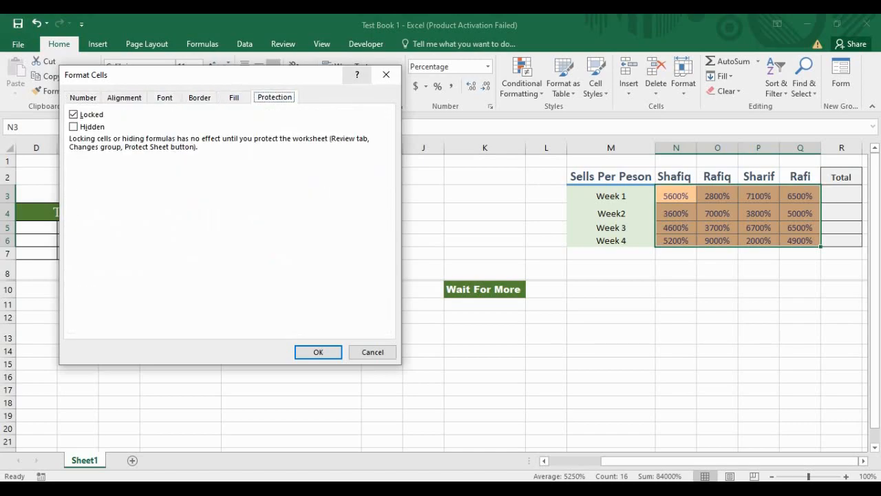
left_click(386, 75)
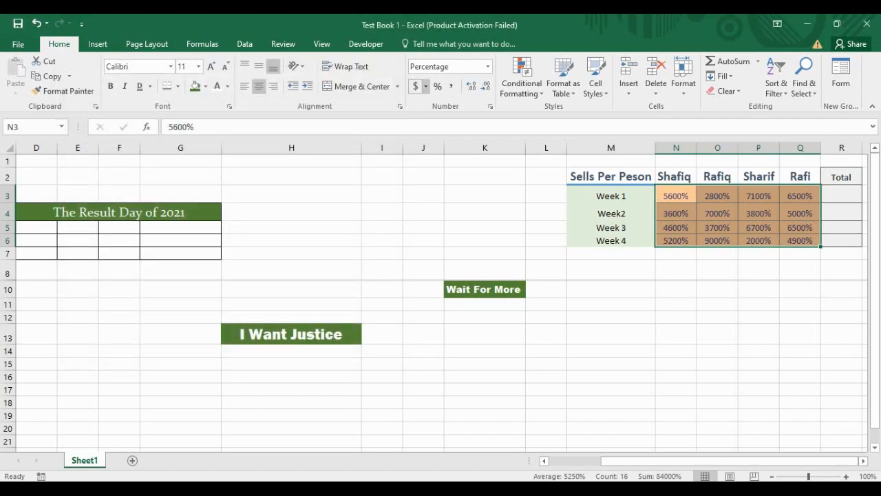
left_click(487, 67)
scroll(475, 176, "down", 1)
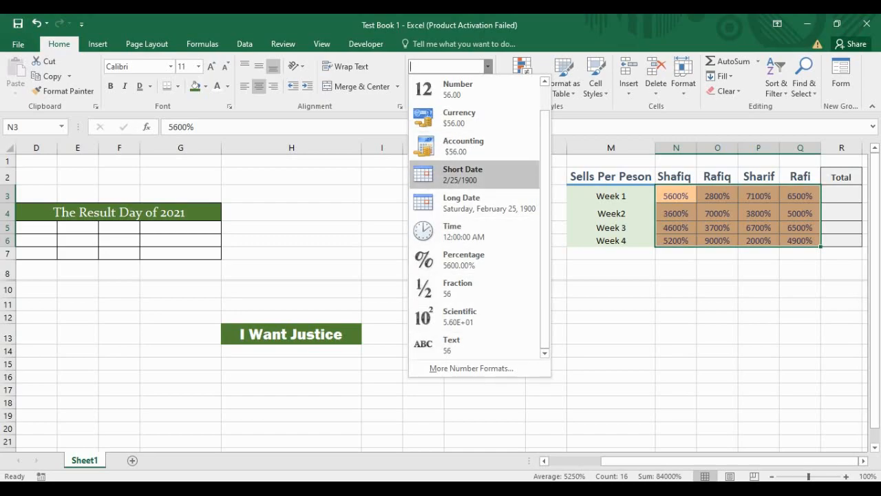
Step: Open Format Cells from the quick list and step down to the Special and Custom categories
left_click(472, 368)
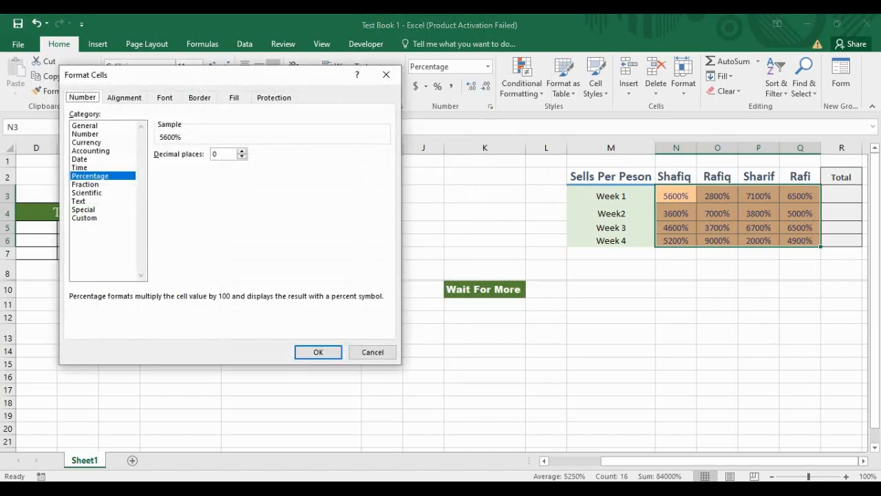
key("Down")
key("Down")
key("Down")
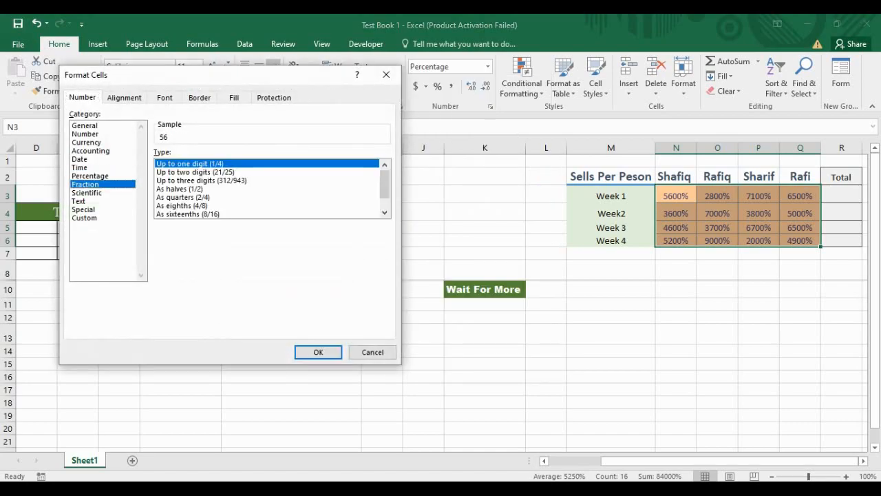
key("Down")
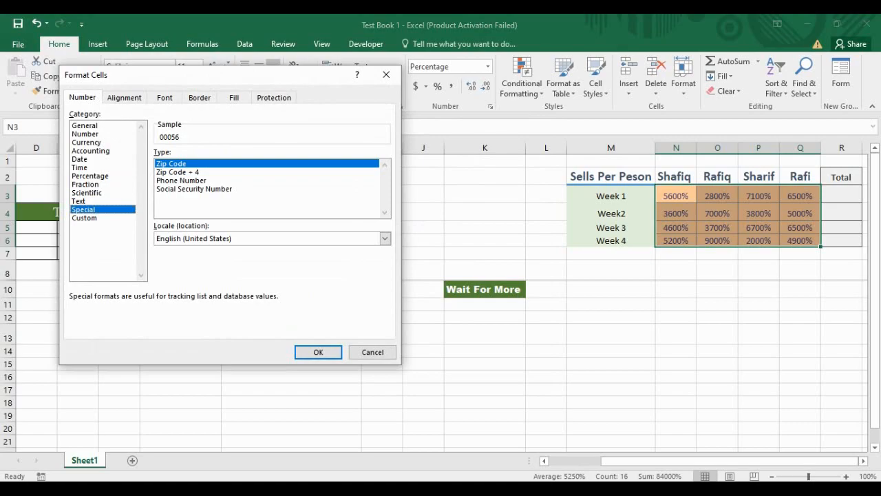
key("Down")
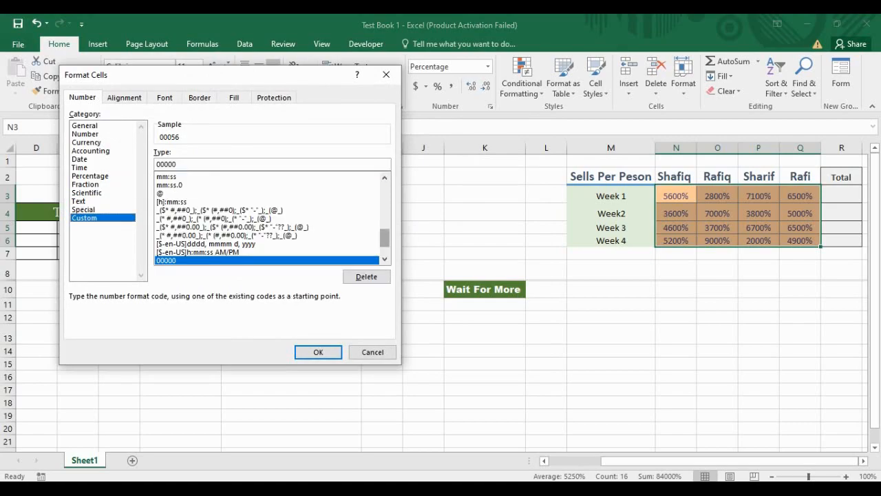
Step: Preview the Custom codes General, 0.00, #,##0.00 and 0.00%, then close without applying
scroll(269, 218, "up", 10)
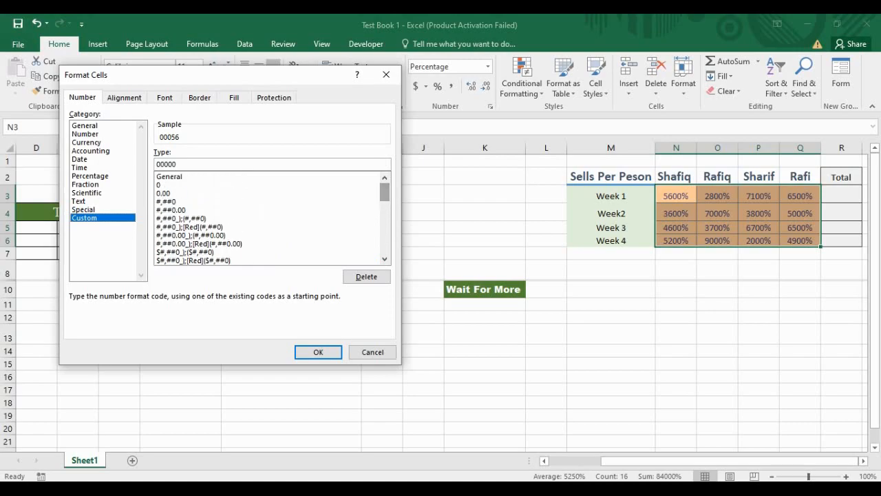
left_click(169, 177)
left_click(164, 194)
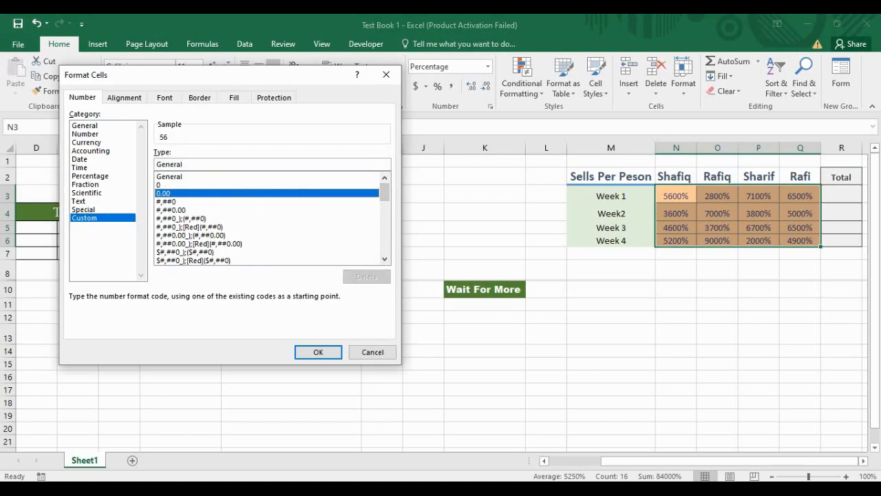
left_click(171, 210)
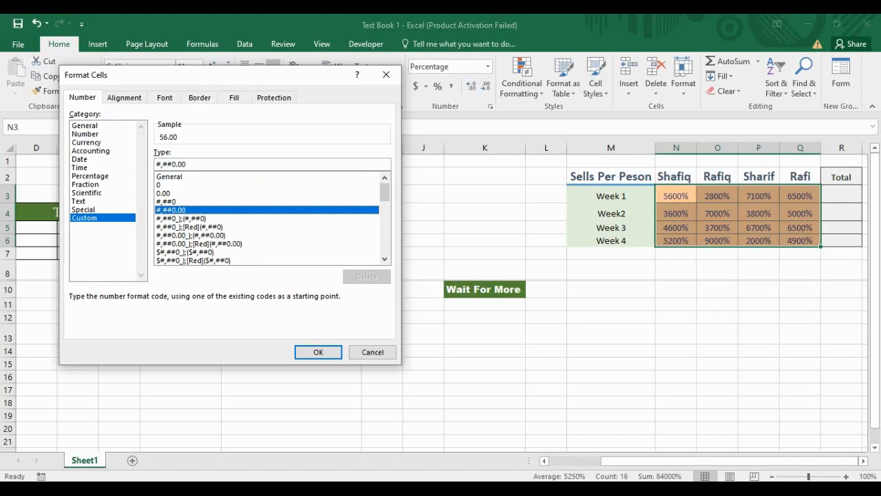
scroll(269, 218, "down", 3)
left_click(167, 218)
scroll(268, 218, "down", 8)
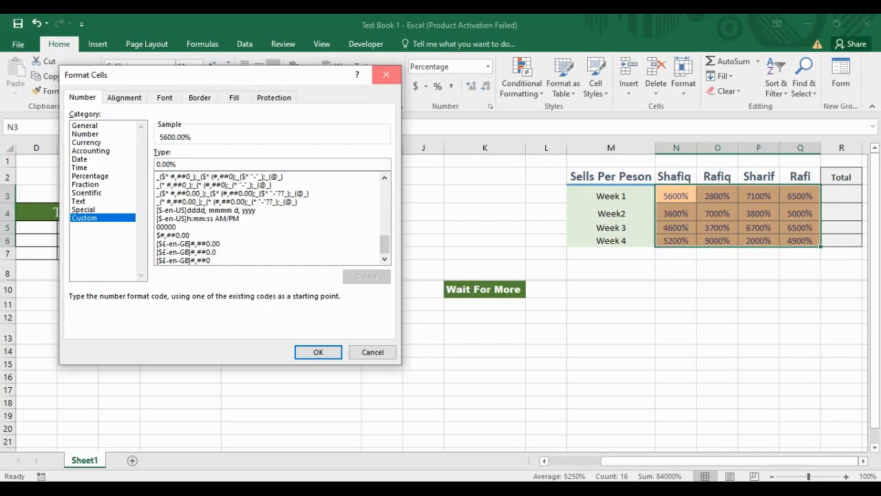
left_click(387, 75)
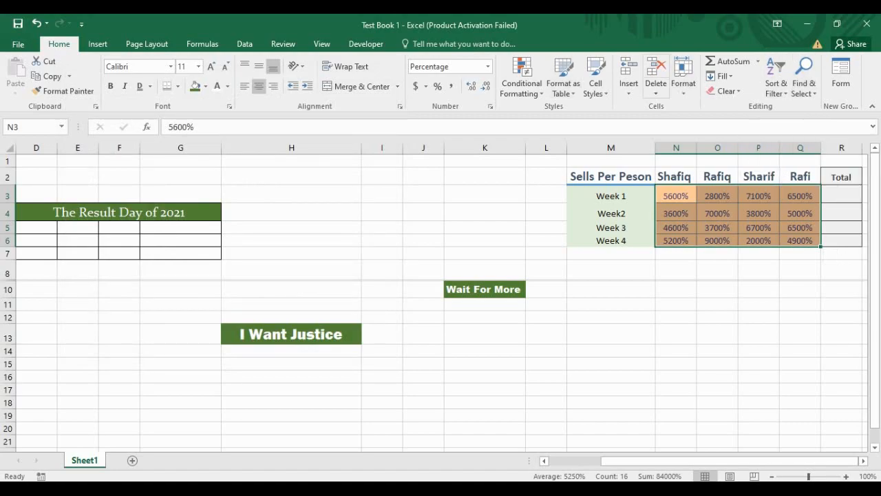
Step: Insert a combining ring-above symbol into N3 using Insert > Symbol
left_click(98, 43)
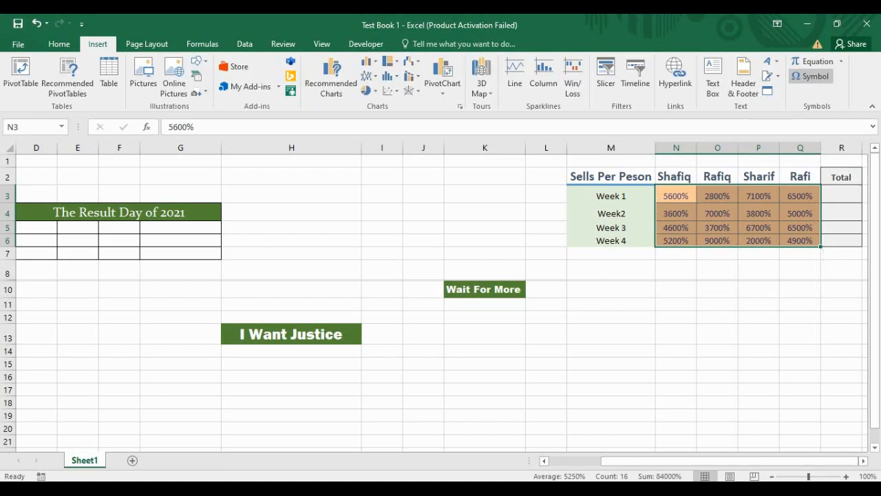
left_click(811, 76)
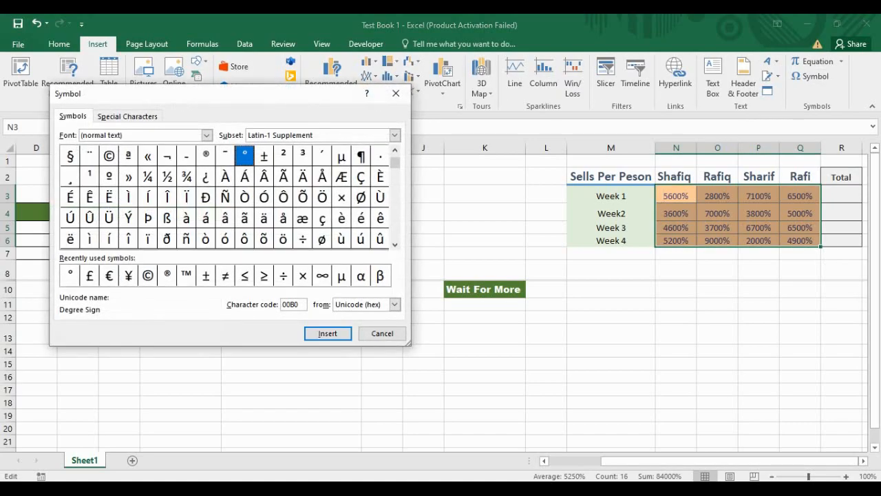
left_click(98, 116)
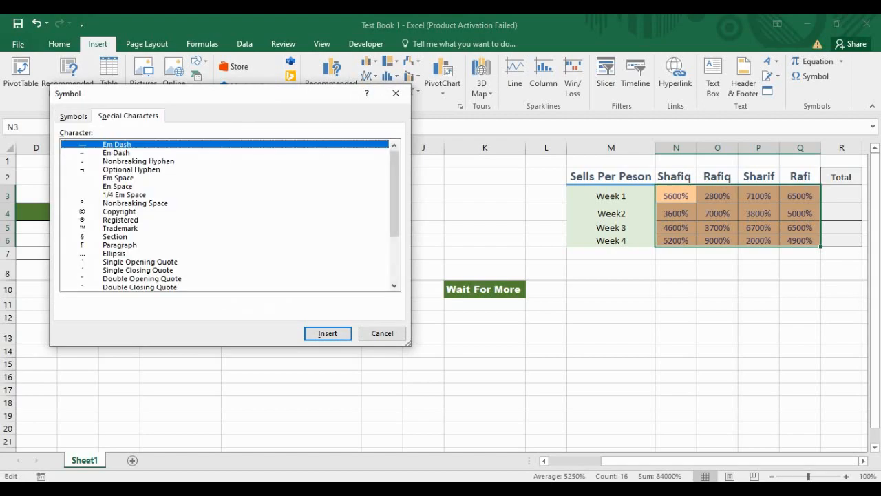
scroll(227, 214, "down", 3)
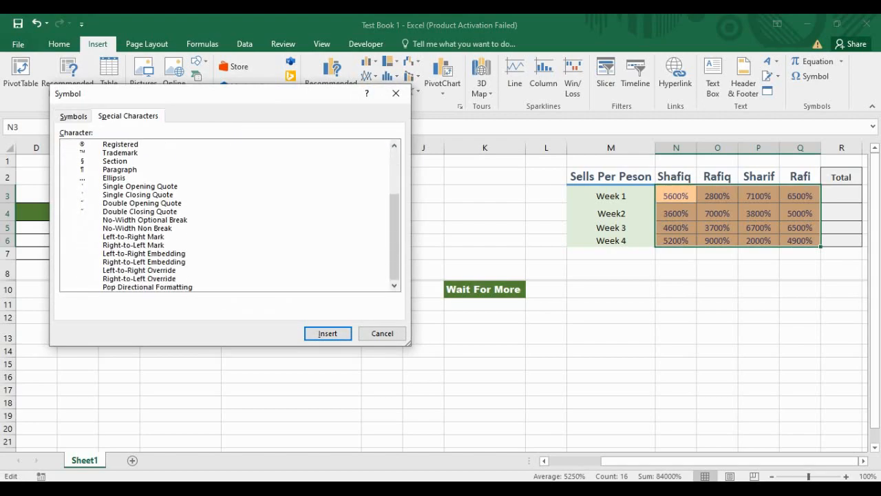
scroll(228, 215, "up", 3)
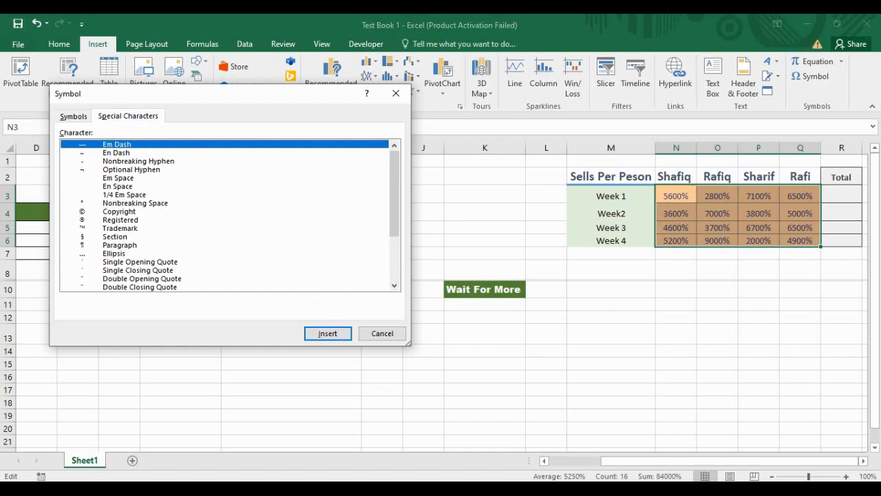
left_click(62, 115)
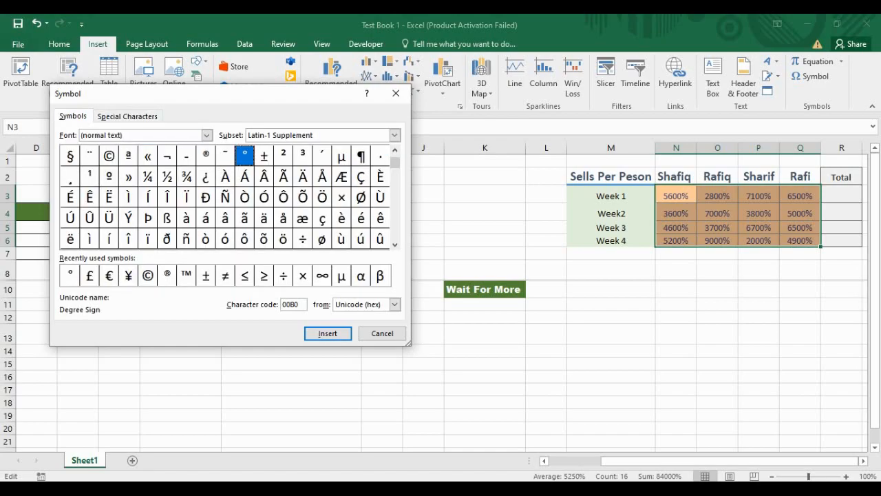
left_click_drag(394, 163, 395, 175)
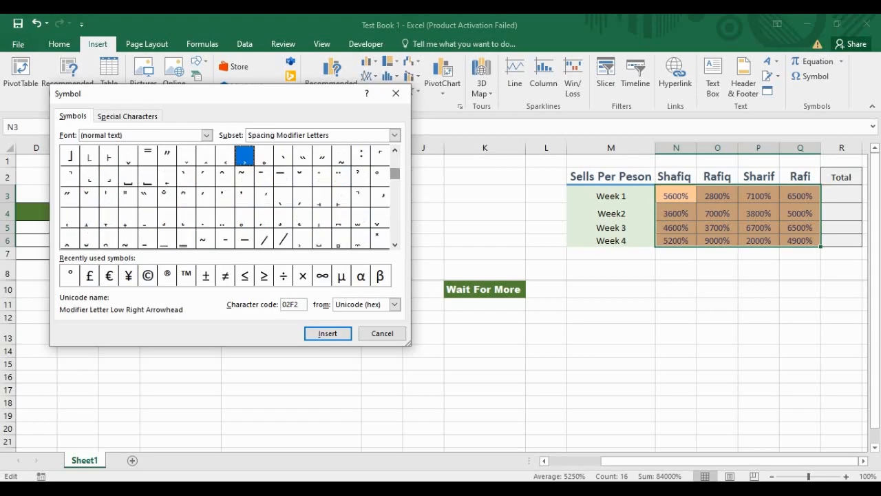
left_click(379, 176)
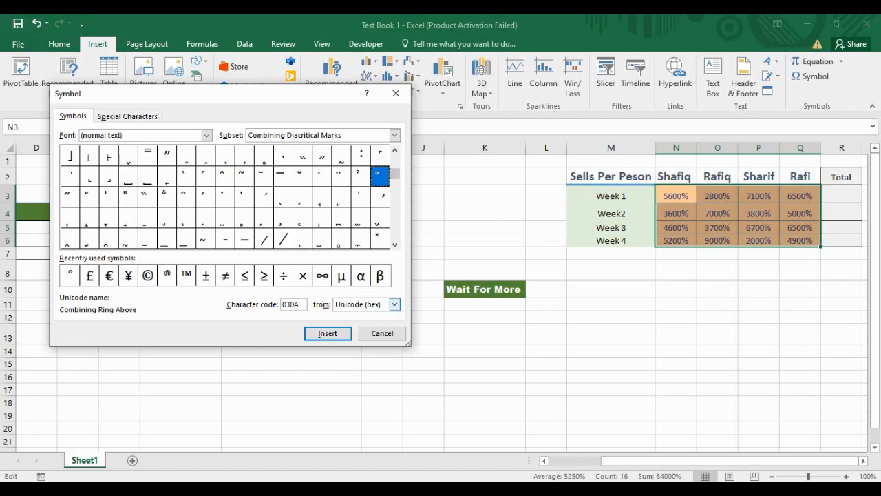
left_click(328, 334)
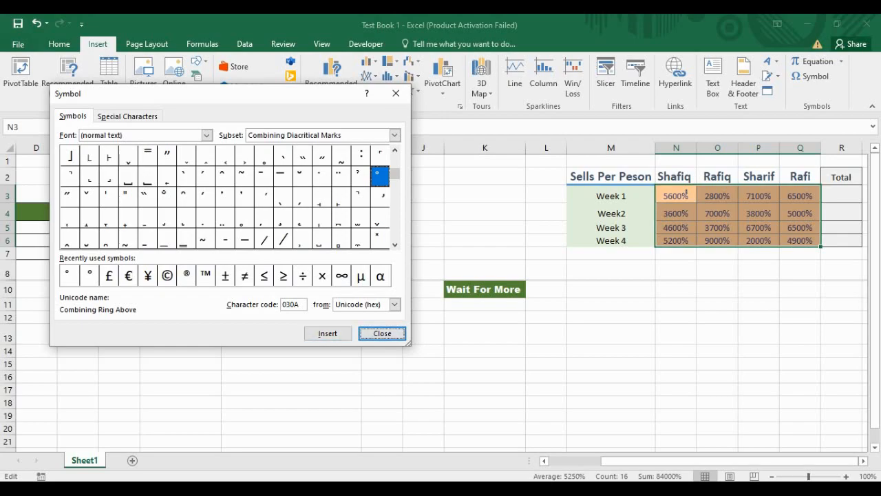
Step: Close the Symbol dialog, undo the ring symbol, and reselect N3:Q6
left_click(90, 275)
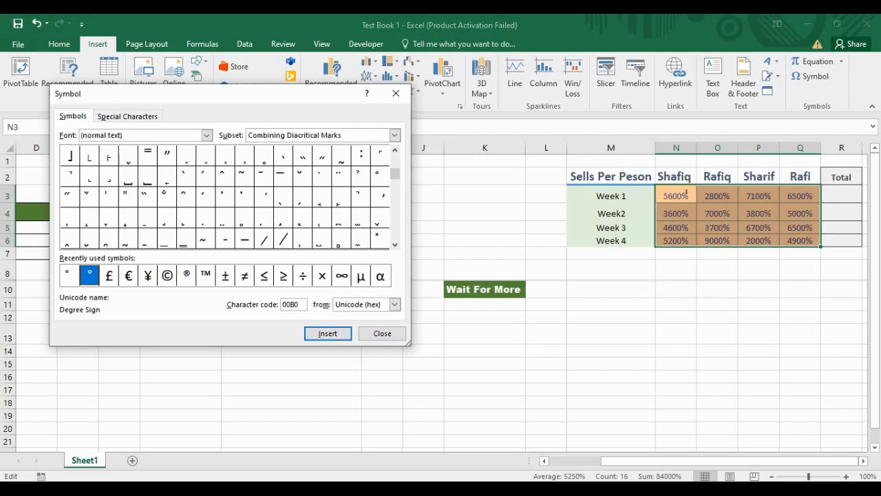
left_click(70, 275)
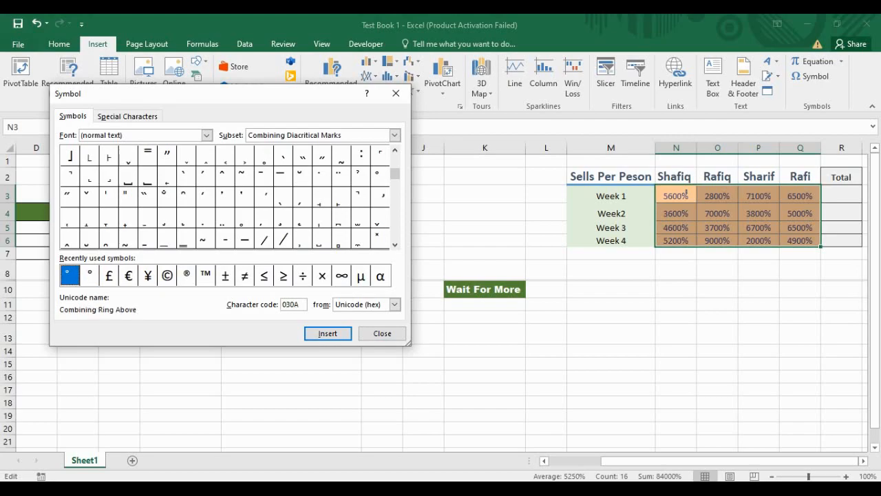
left_click(382, 333)
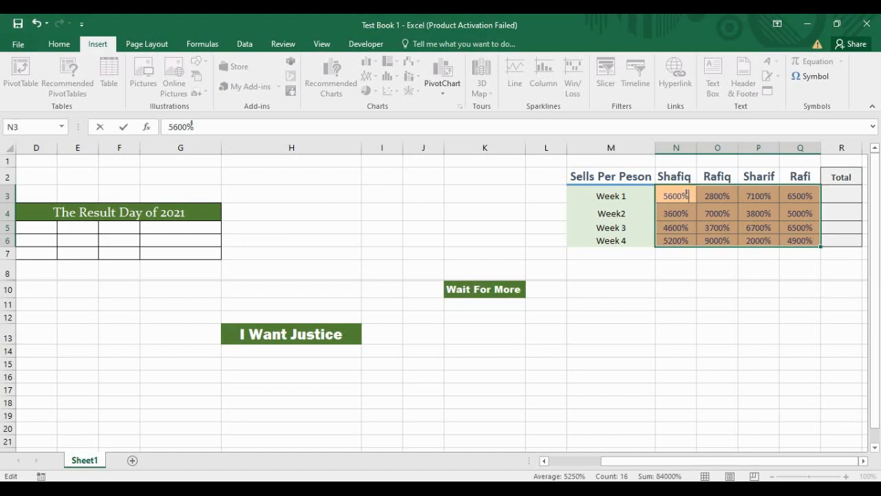
left_click(31, 25)
left_click(717, 270)
left_click_drag(676, 196, 801, 241)
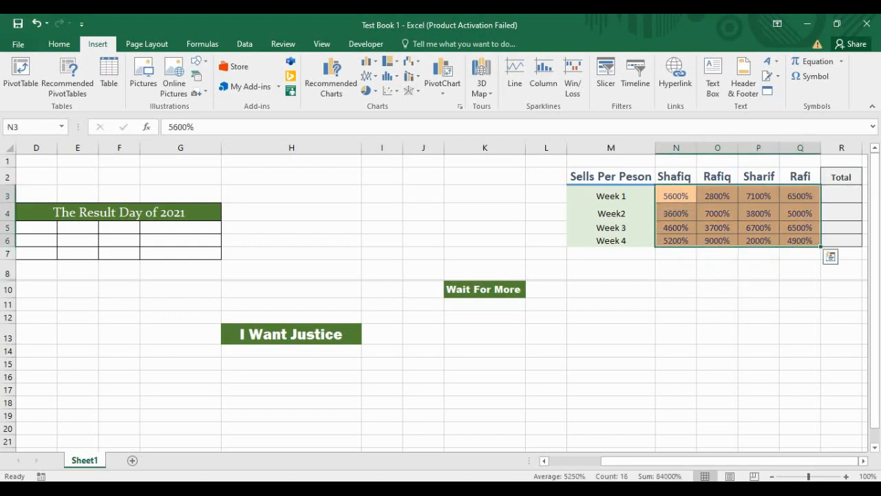
Step: Insert a degree sign after 5600% in N3 from the recent symbols
left_click(813, 76)
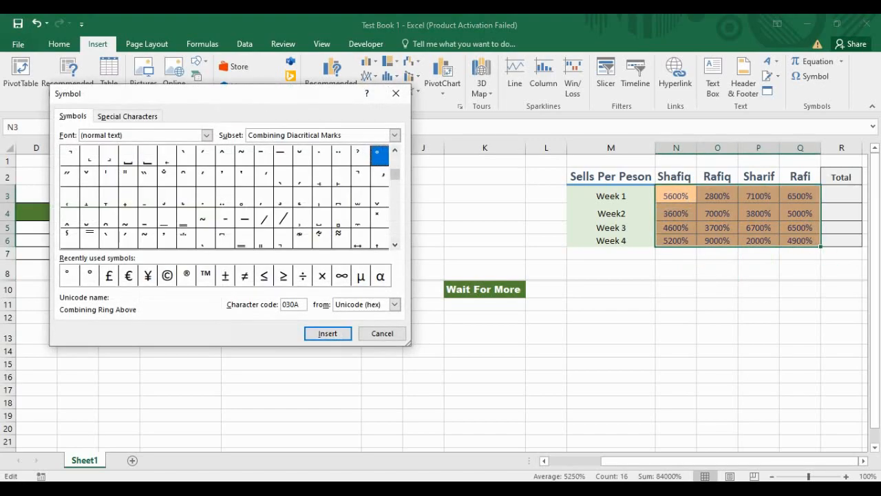
left_click(90, 276)
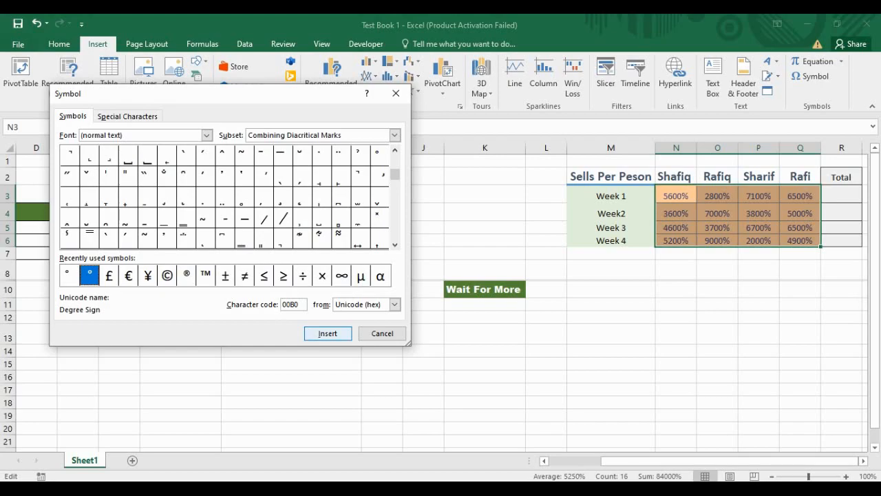
key("Return")
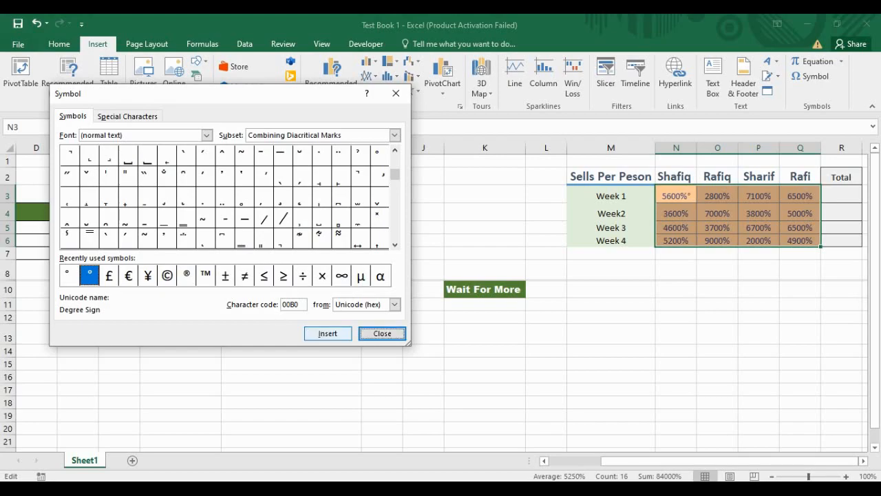
left_click(396, 93)
Step: Check N3's new value, then select the sales figures N3:Q6 again
left_click(718, 252)
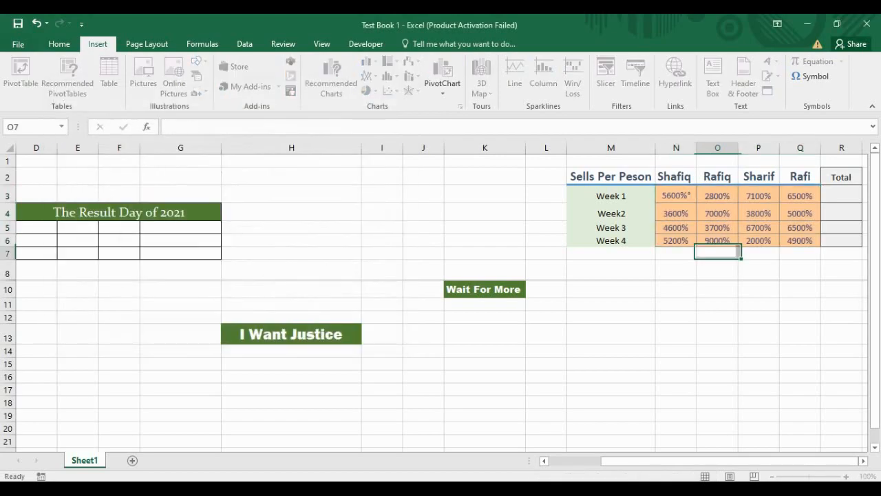
left_click(677, 213)
left_click(676, 197)
left_click_drag(676, 196, 800, 240)
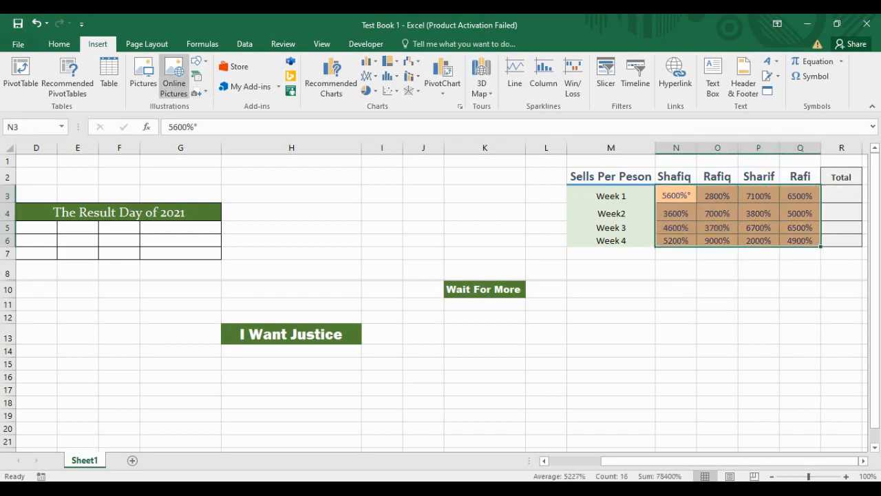
left_click(59, 43)
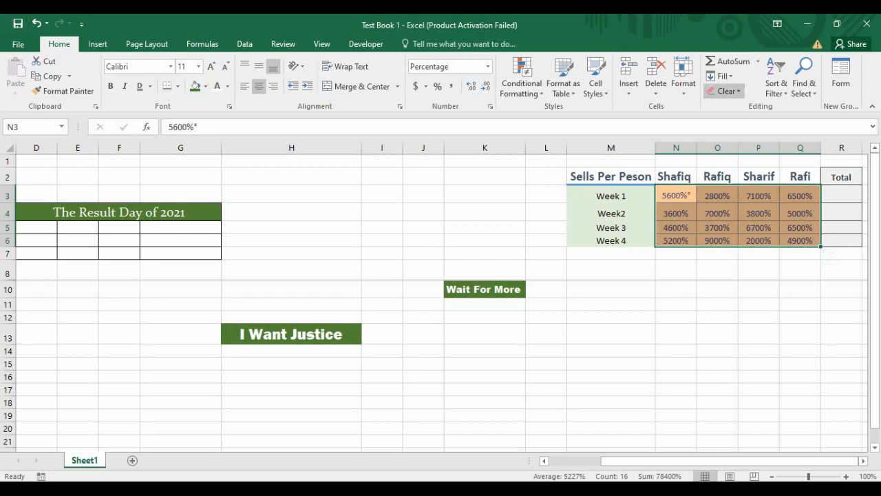
Step: Clear the formatting from N3:Q6, turning the percentages back into plain numbers
left_click(727, 91)
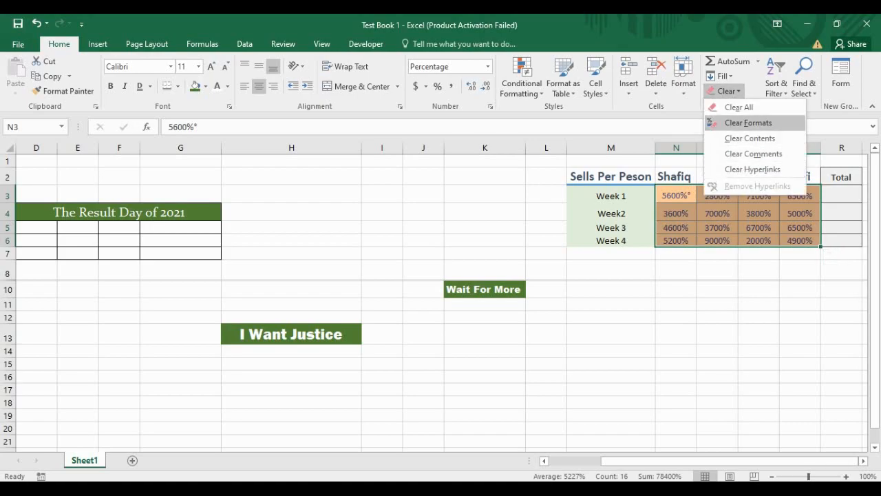
left_click(749, 122)
left_click(676, 197)
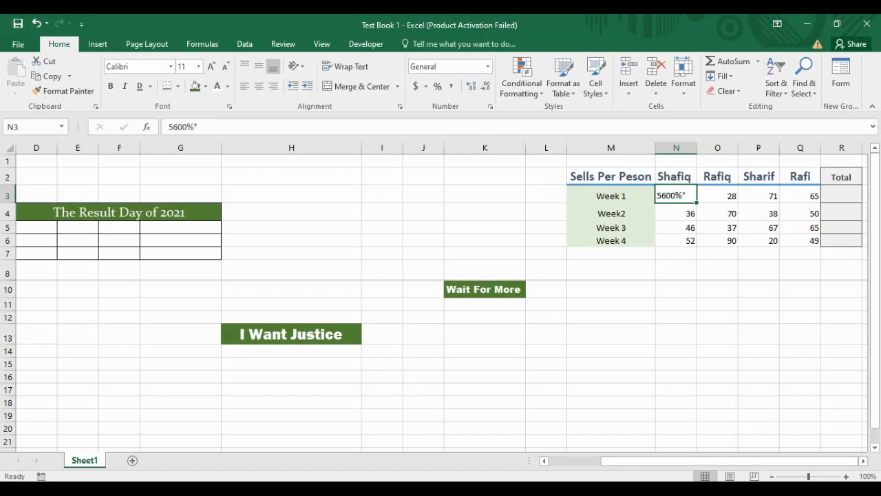
left_click(727, 91)
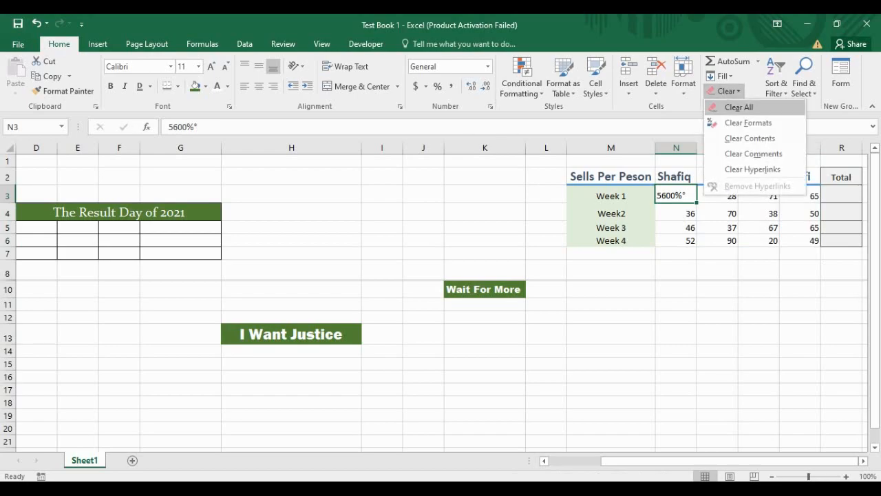
left_click(748, 122)
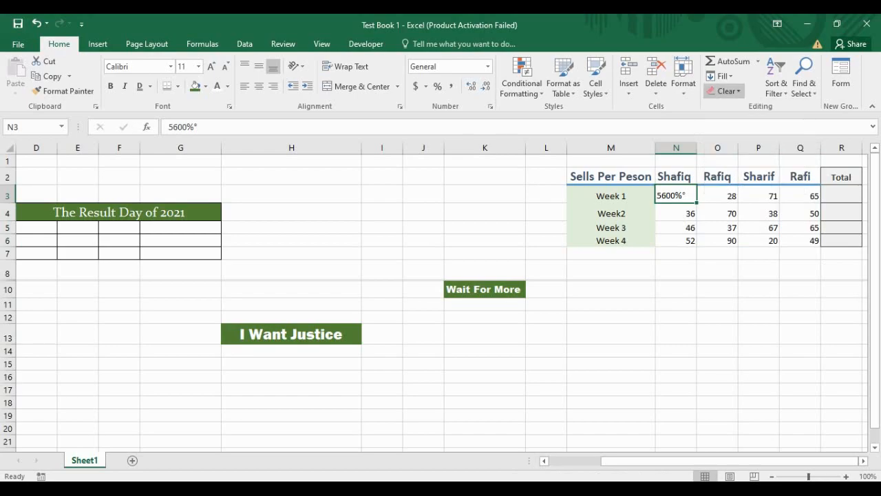
Step: Clear all of N3, retype 56, and reselect the sales range N3:Q6
left_click(728, 91)
left_click(739, 107)
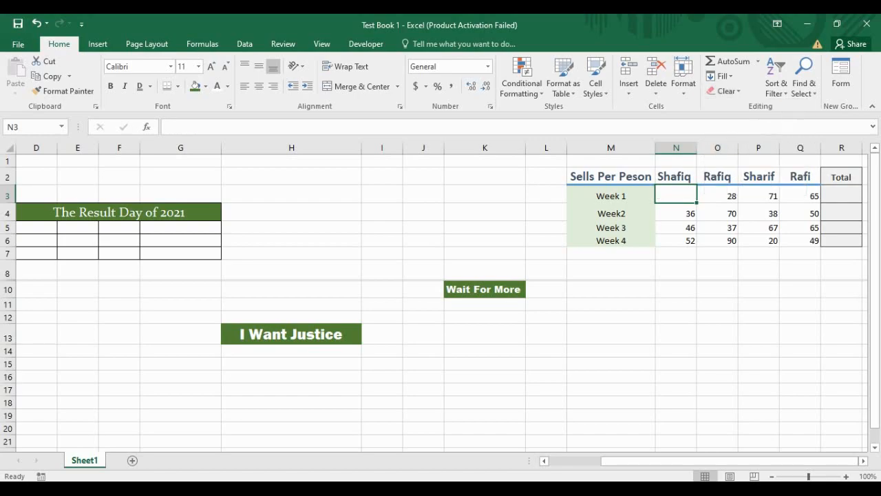
type("56")
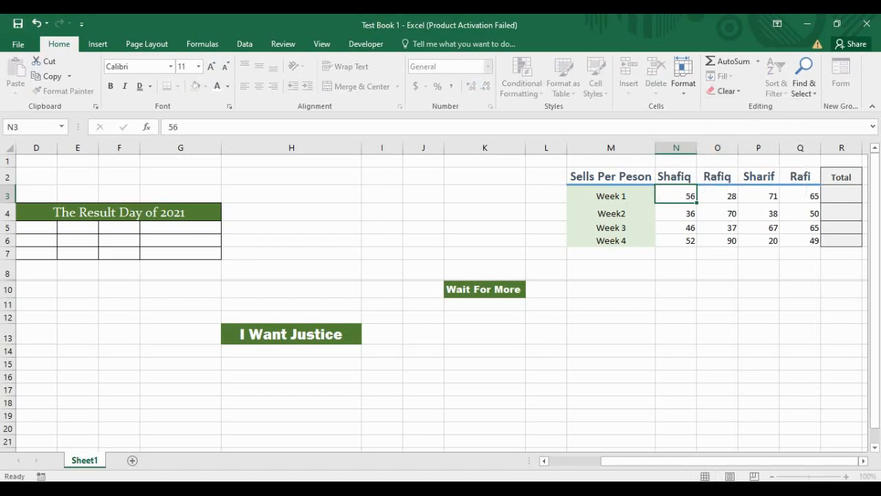
key("Return")
left_click_drag(677, 195, 802, 240)
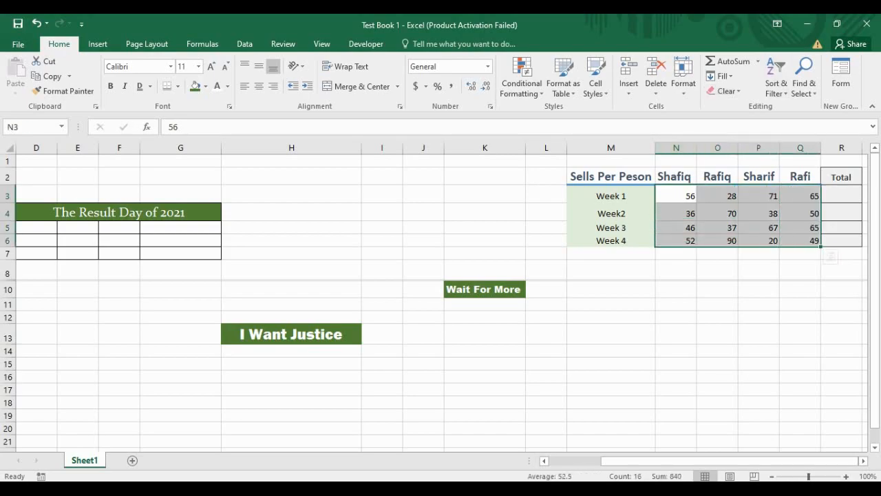
Step: Add a degree sign after 56 in N3 with Insert > Symbol
left_click(97, 44)
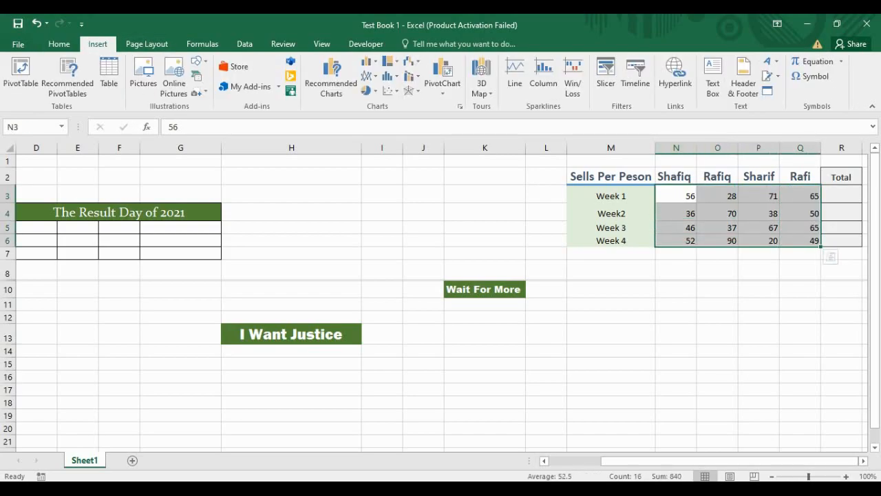
left_click(813, 76)
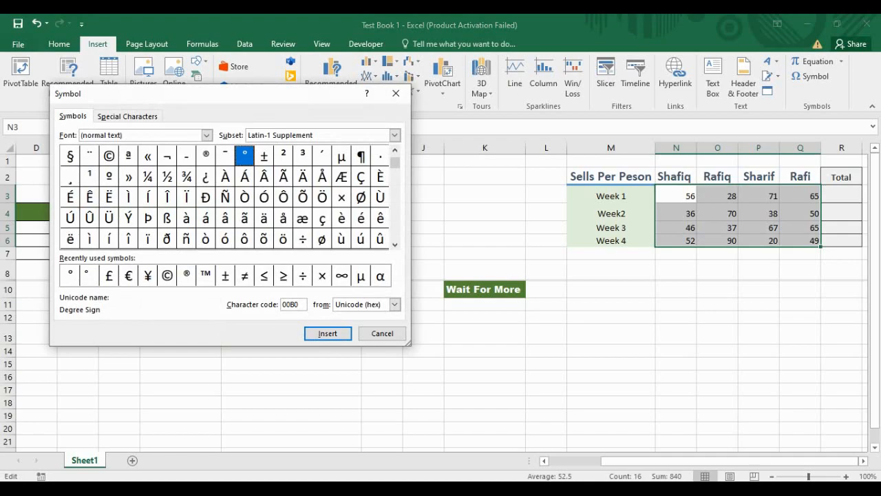
left_click(90, 276)
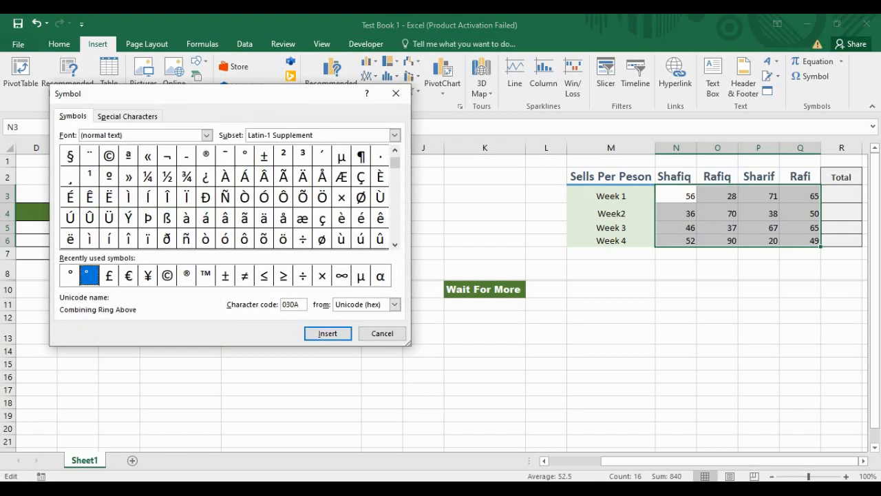
left_click(70, 275)
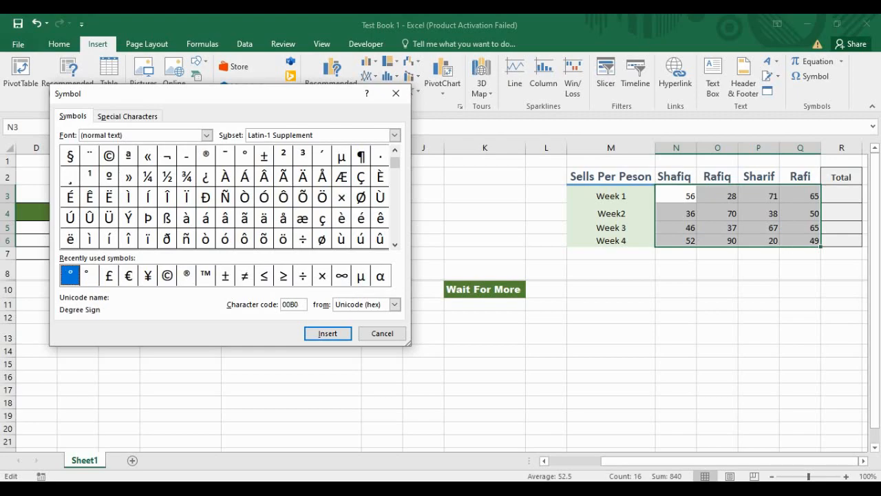
left_click(328, 333)
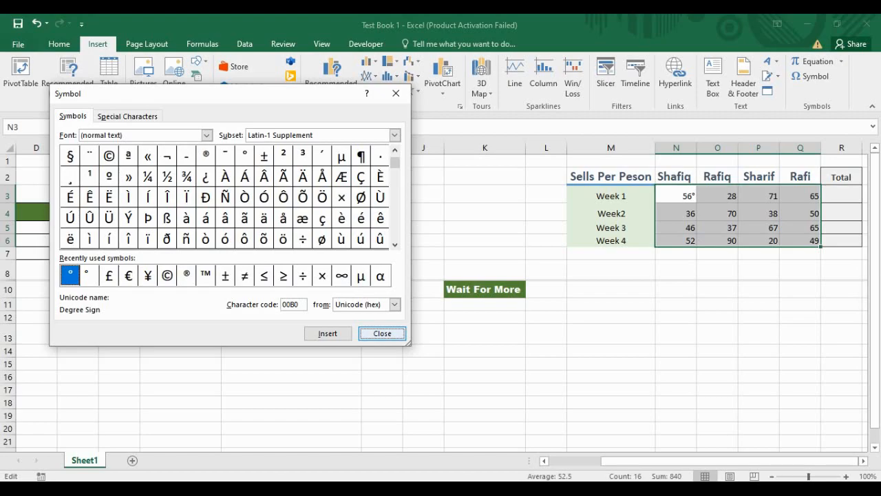
left_click(382, 333)
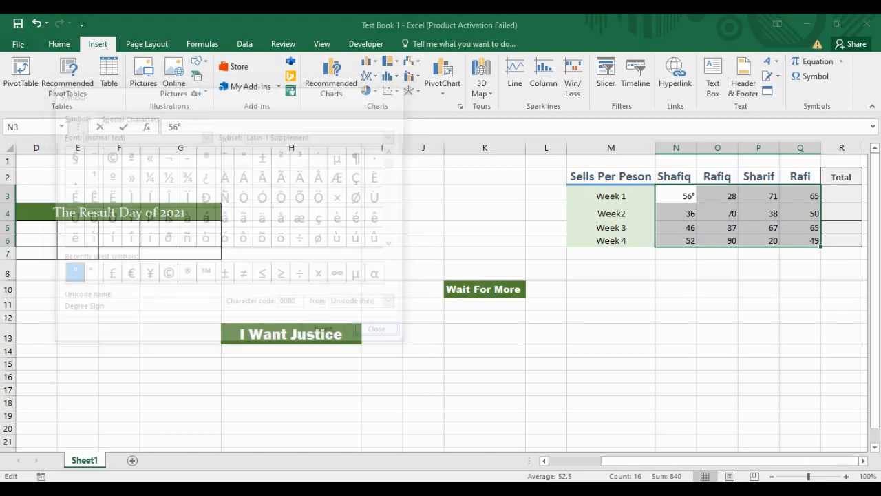
left_click(841, 304)
Step: Select the sales numbers and open then dismiss the Quick Analysis options
left_click(676, 196)
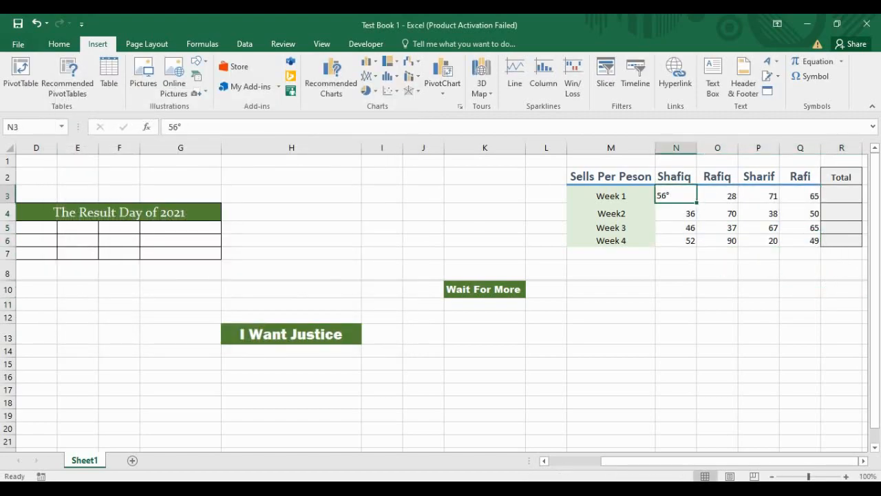
left_click_drag(676, 196, 801, 240)
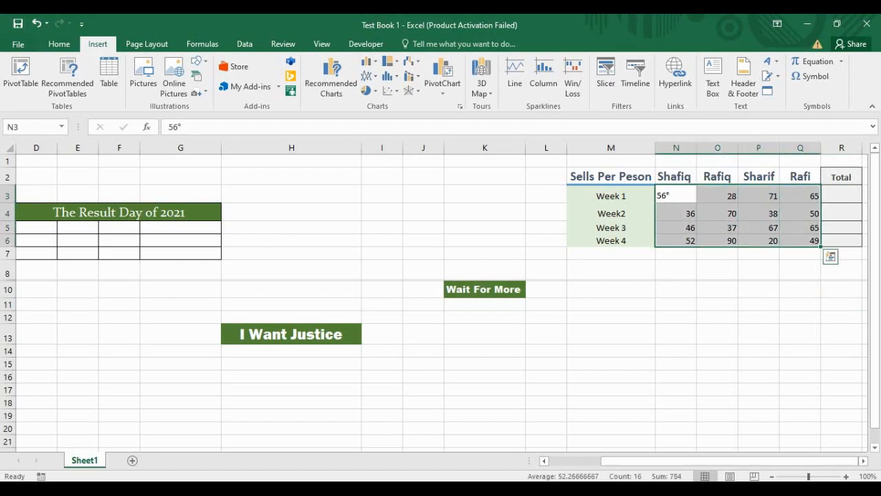
left_click(831, 257)
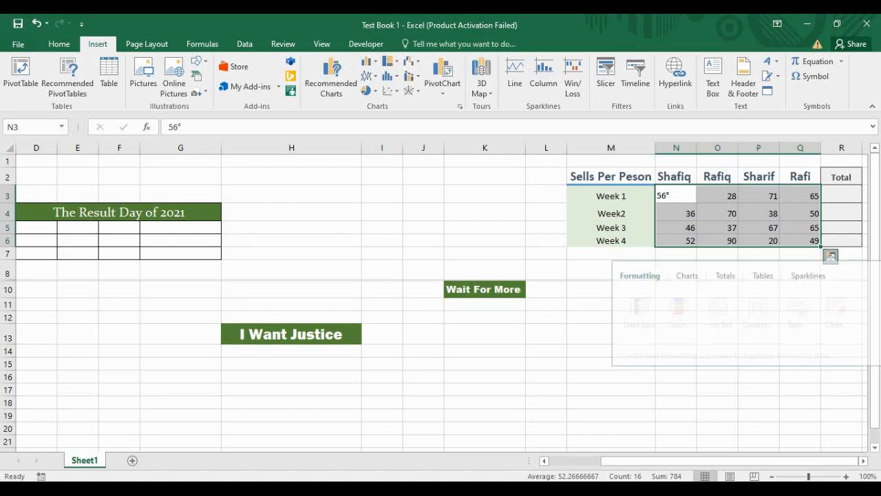
left_click(831, 257)
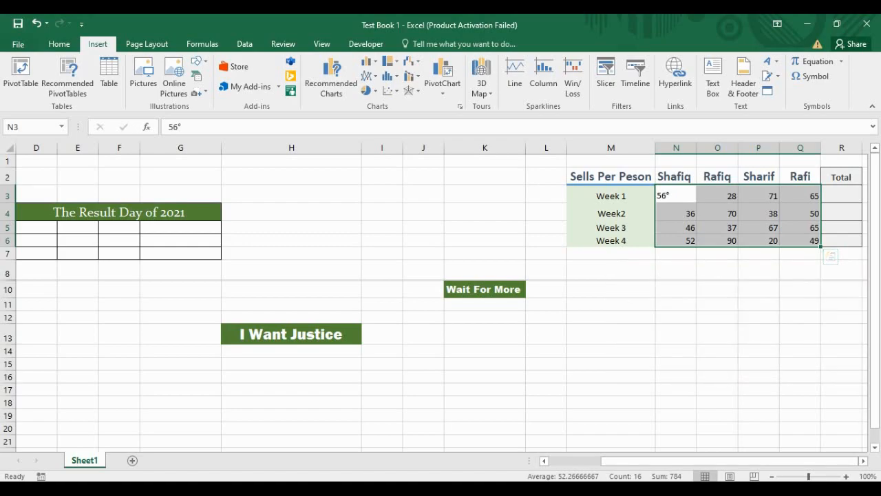
Step: Browse the Symbol dialog's Special Characters list, then close it without inserting anything
left_click(811, 76)
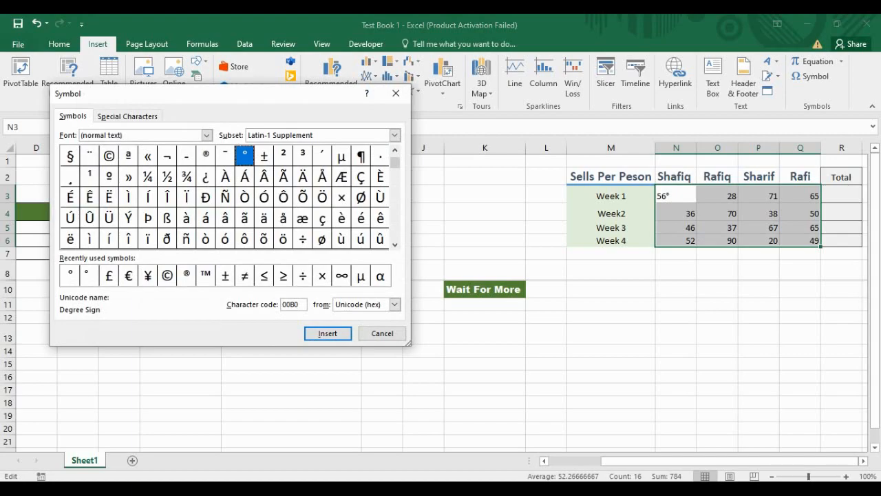
left_click(127, 116)
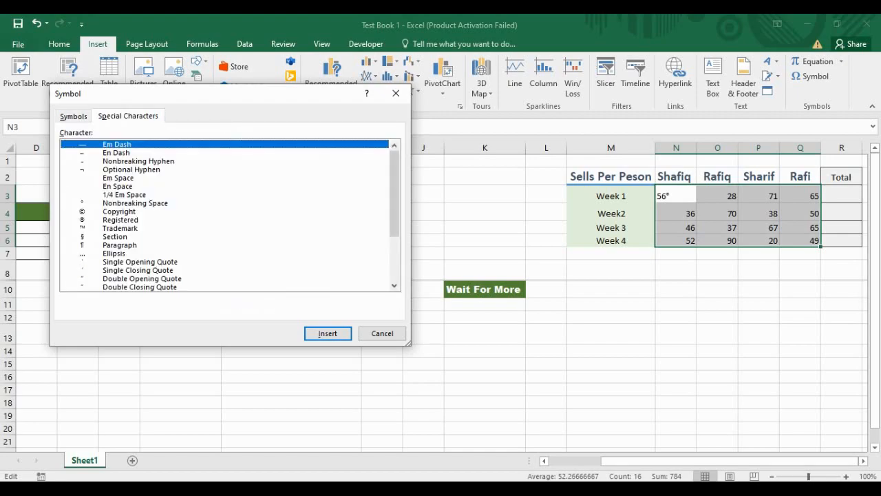
scroll(225, 216, "down", 3)
scroll(225, 216, "up", 3)
left_click(73, 117)
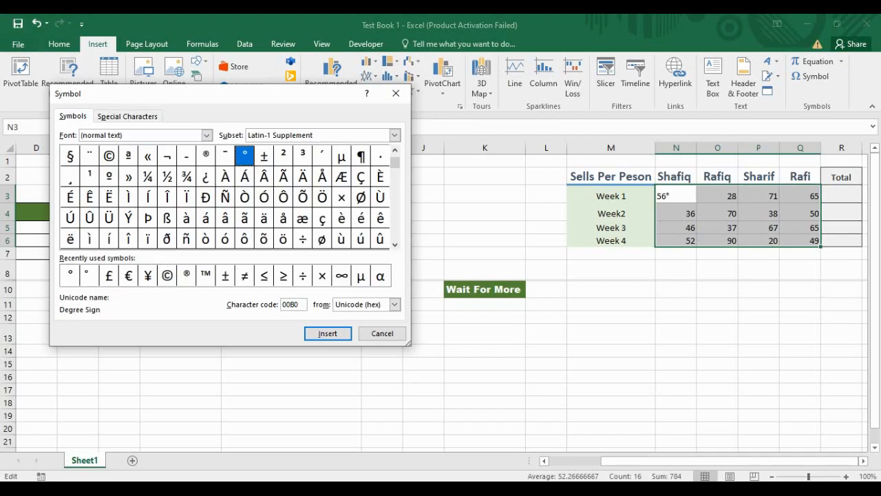
left_click_drag(395, 162, 396, 228)
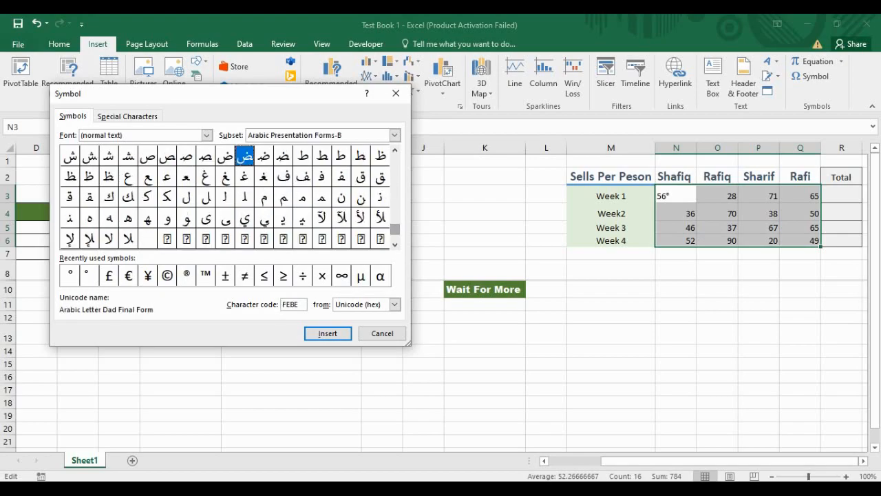
left_click(396, 94)
left_click(759, 241)
Step: Delete the 56° entry from cell N3
left_click(611, 177)
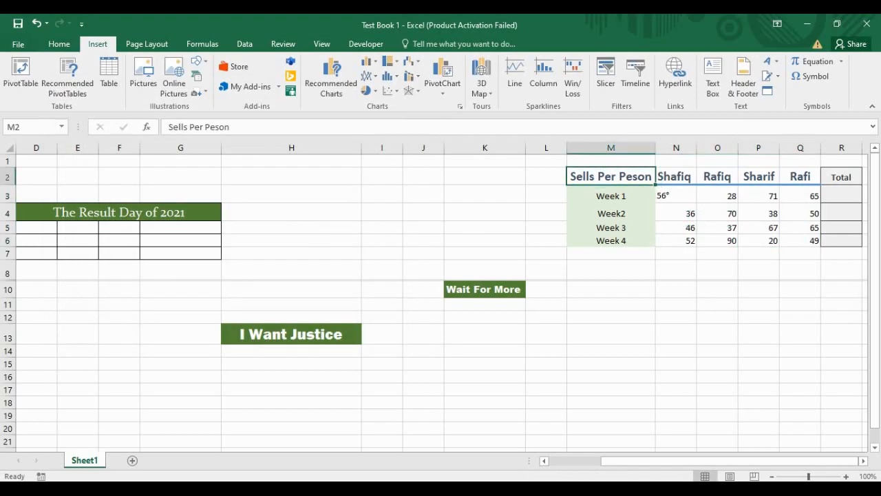
left_click(677, 196)
key("Delete")
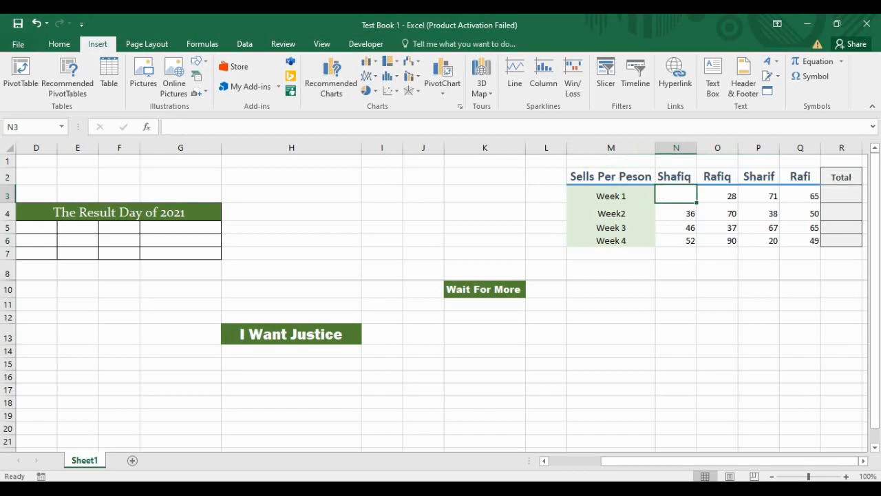
Step: Clear everything from N3 and enter 56 again
right_click(683, 195)
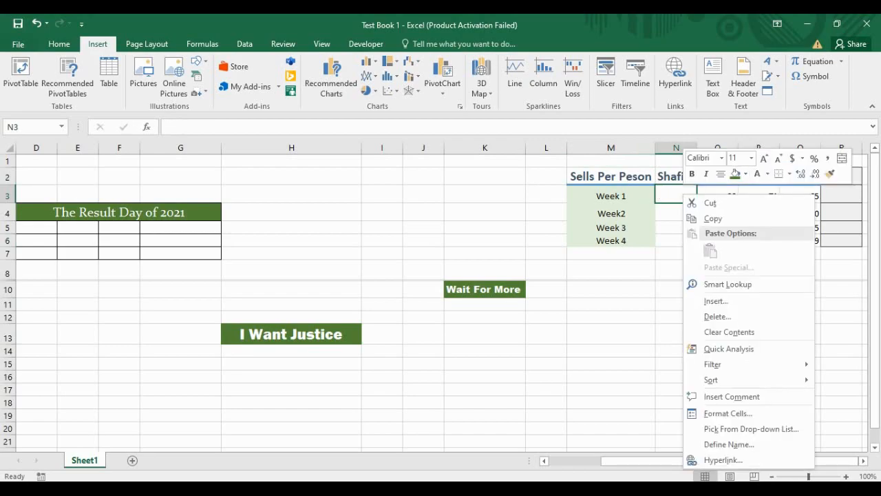
left_click(59, 43)
left_click(727, 91)
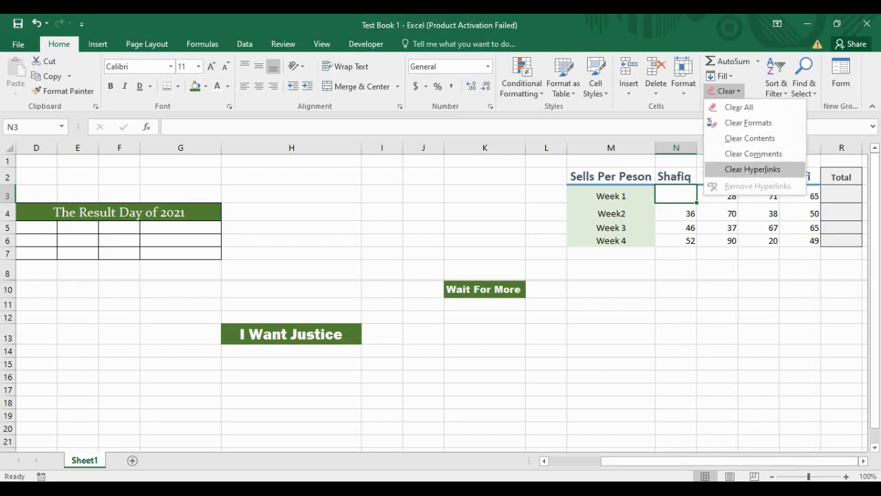
left_click(739, 107)
type("56")
key("Return")
Step: Apply the orange Input cell style to the sales figures N3:Q6
left_click_drag(676, 196, 801, 241)
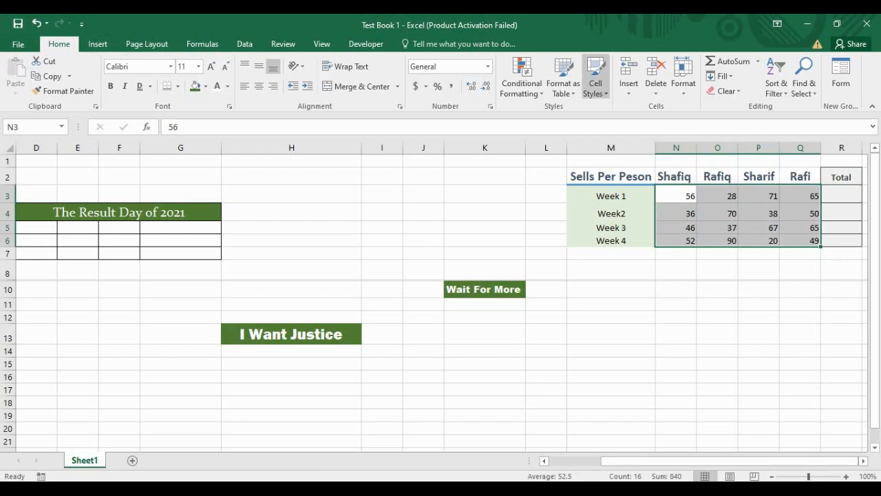
left_click(596, 79)
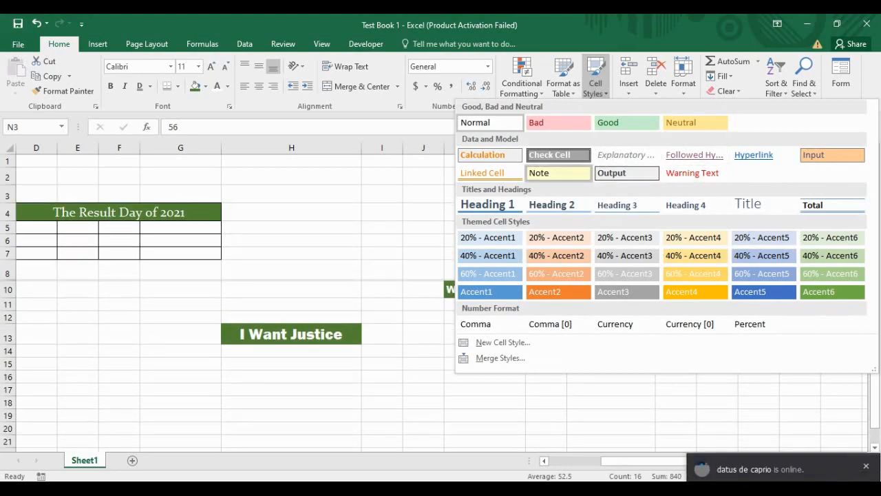
left_click(832, 155)
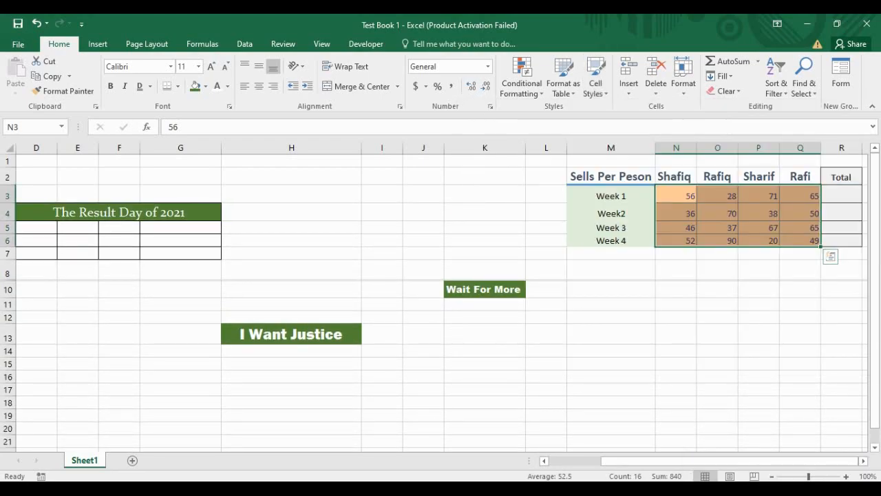
left_click(718, 270)
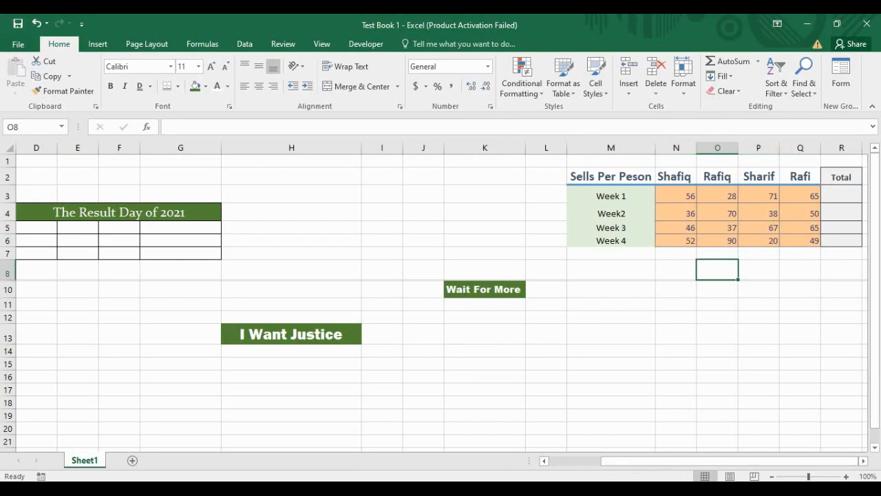
Step: Click around the sheet, then select the sales figures N3:Q6 once more
left_click_drag(611, 289, 610, 305)
left_click(291, 195)
left_click(546, 212)
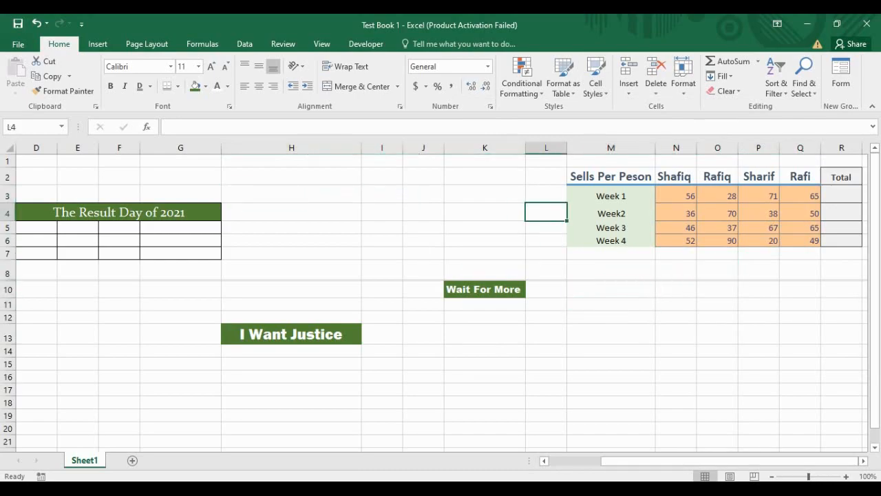
left_click(676, 316)
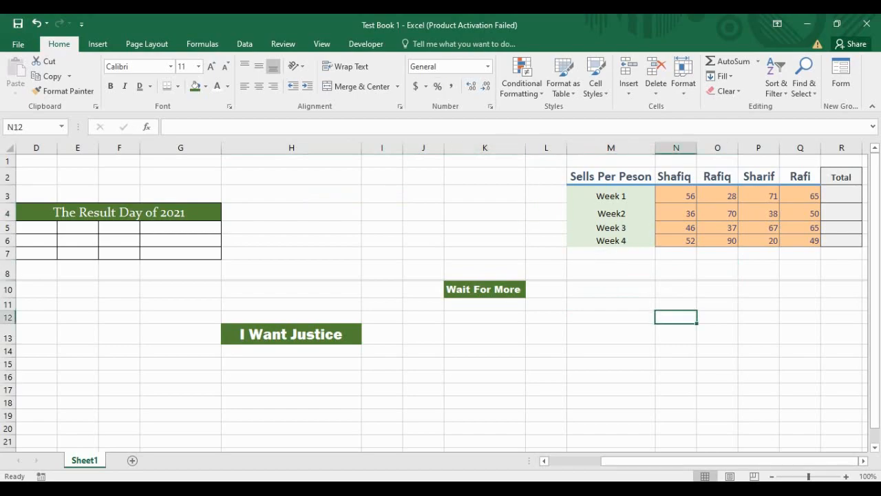
left_click(611, 254)
left_click(718, 290)
left_click_drag(676, 195, 801, 241)
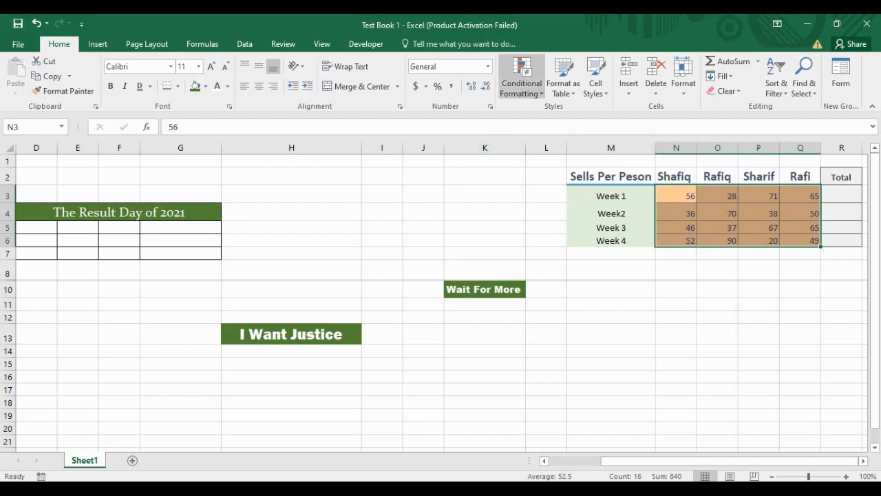
left_click(521, 77)
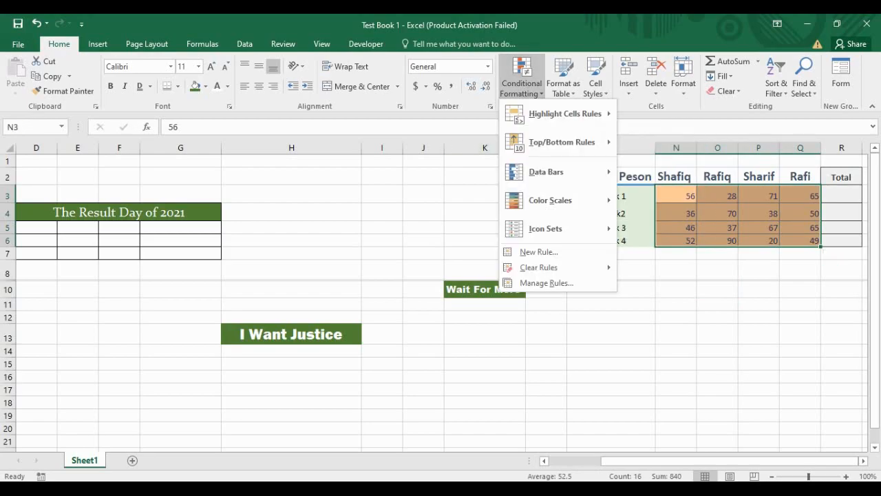
mouse_move(551, 199)
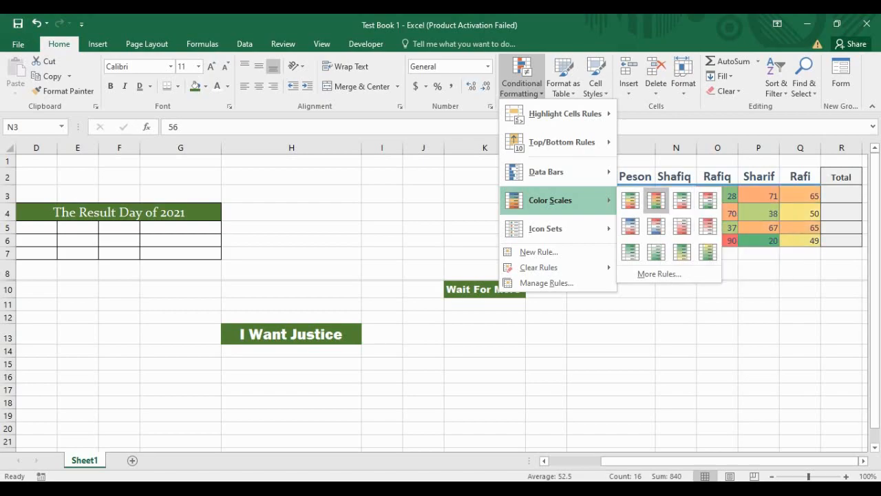
left_click(656, 200)
left_click(717, 289)
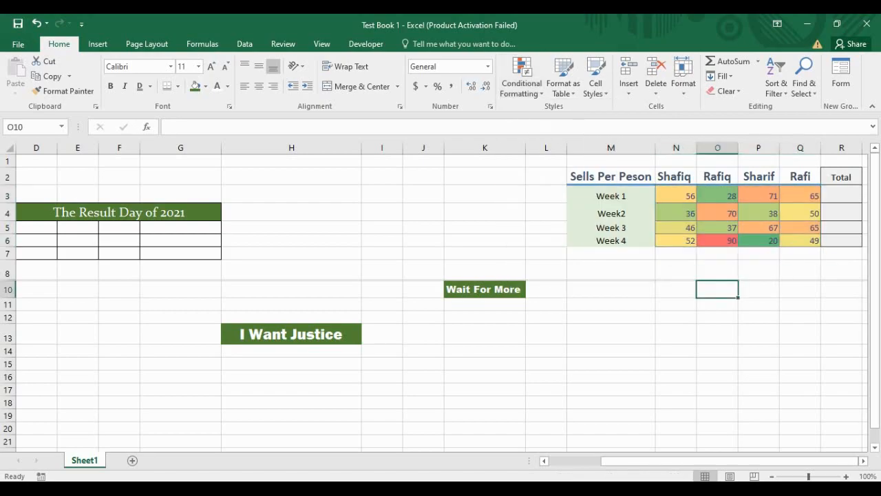
left_click(677, 228)
left_click_drag(676, 195, 800, 240)
left_click(759, 228)
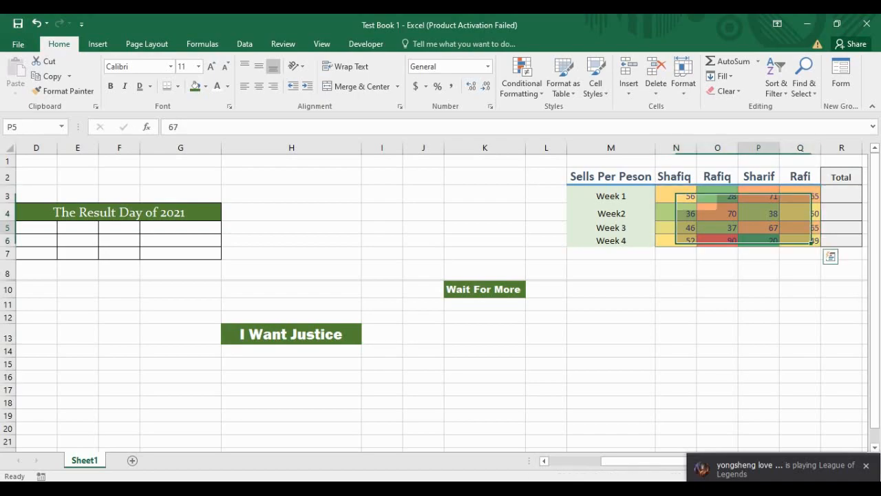
left_click(676, 240)
left_click(676, 214)
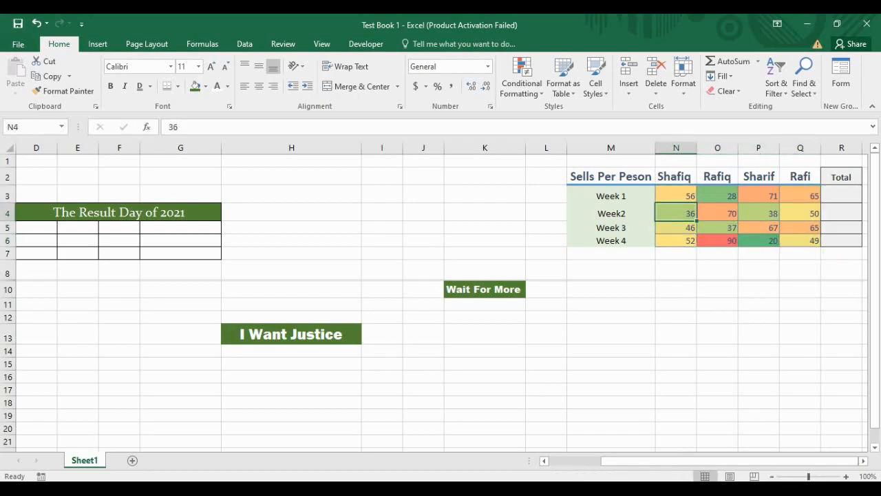
left_click(718, 196)
left_click(718, 254)
left_click(718, 241)
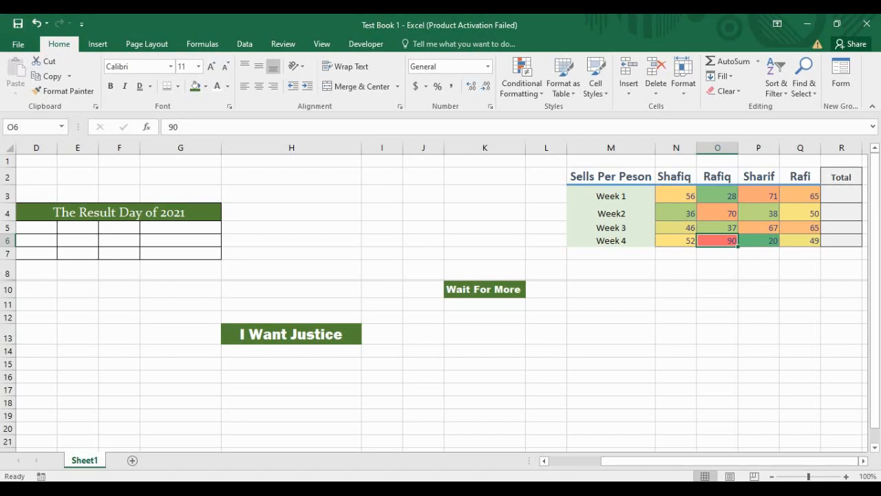
left_click(759, 228)
left_click(800, 228)
left_click(800, 196)
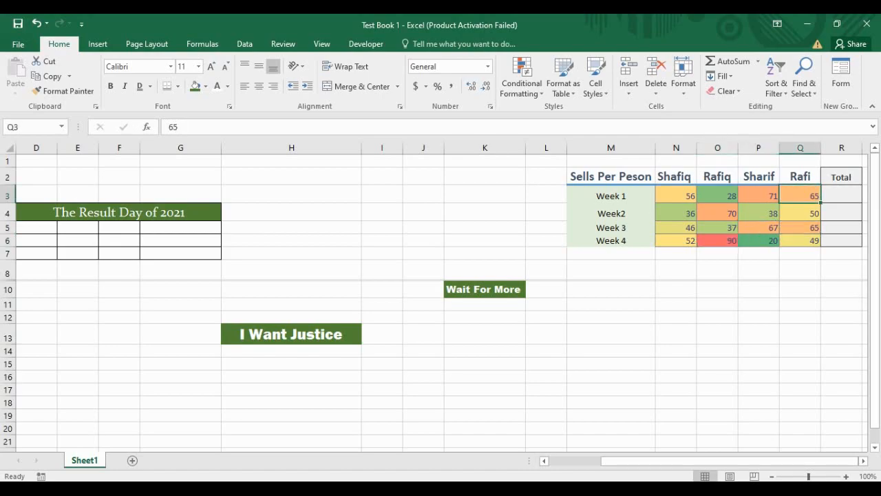
left_click(759, 212)
left_click(759, 196)
left_click(717, 213)
left_click(759, 196)
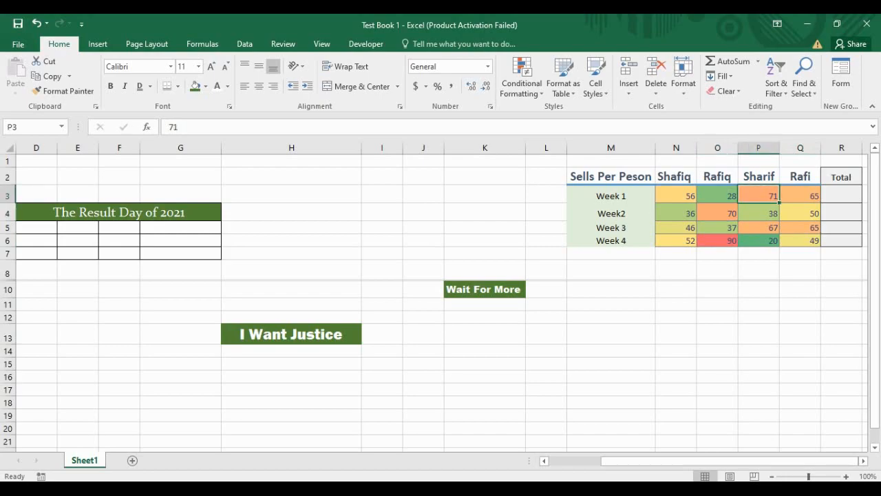
left_click(801, 196)
left_click(800, 242)
left_click(759, 241)
left_click(800, 228)
left_click(759, 228)
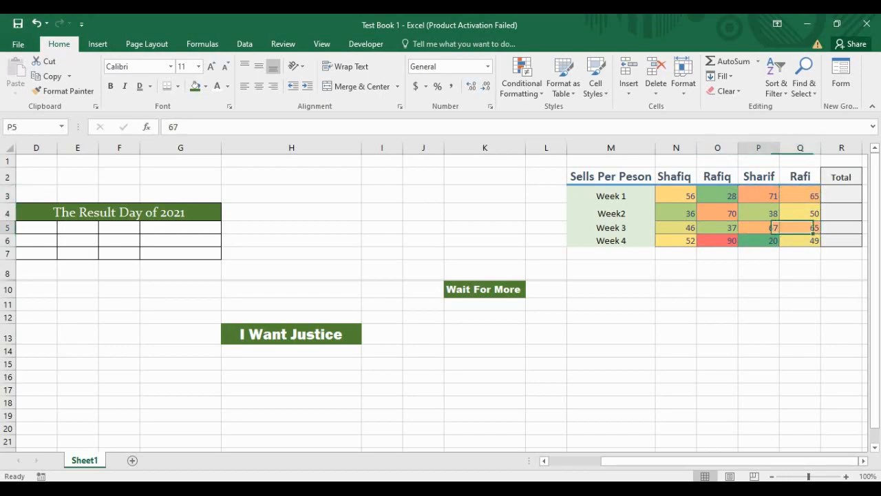
left_click(718, 213)
left_click(759, 197)
left_click(800, 196)
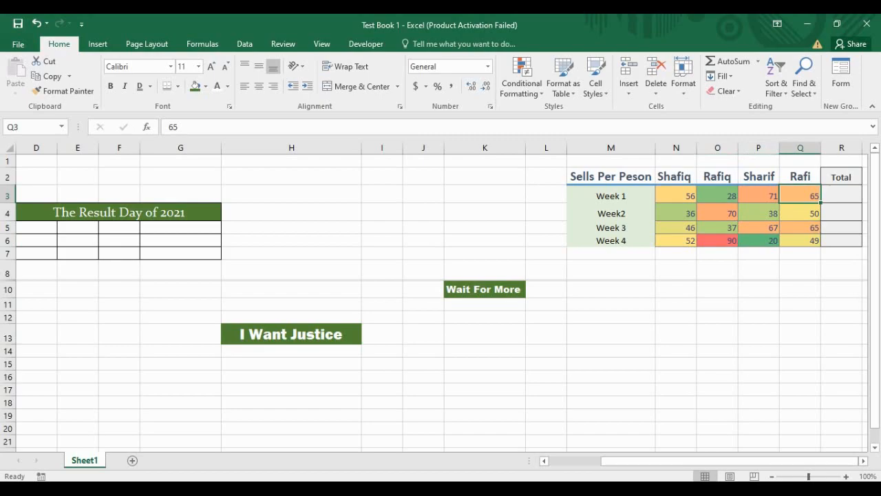
left_click(718, 241)
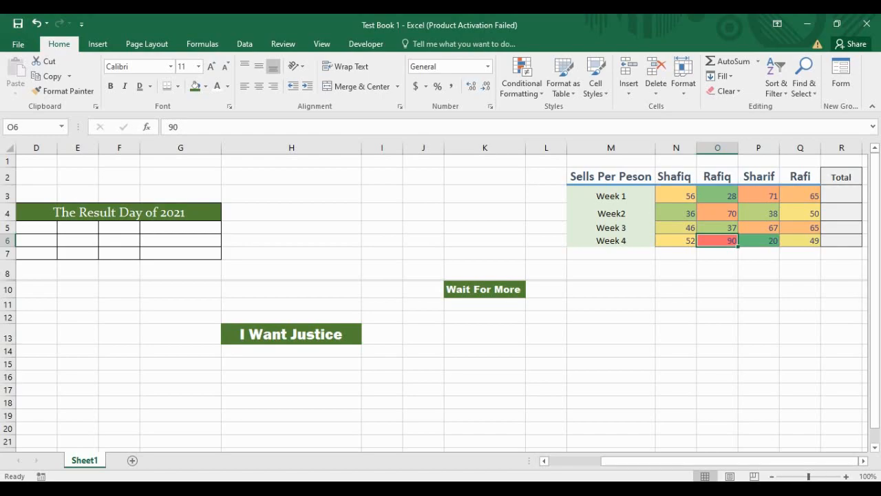
left_click(677, 196)
left_click(718, 196)
left_click(759, 196)
left_click(800, 213)
key("Down")
key("Down")
key("Left")
key("Left")
key("Left")
key("Up")
key("Up")
key("Up")
key("Right")
key("Right")
key("Right")
key("Down")
key("Down")
key("Down")
key("Up")
key("Up")
key("Left")
key("Left")
key("Left")
key("Down")
key("Down")
key("Right")
left_click_drag(717, 247, 759, 247)
left_click(548, 238)
key("Up")
key("Left")
key("Up")
key("Right")
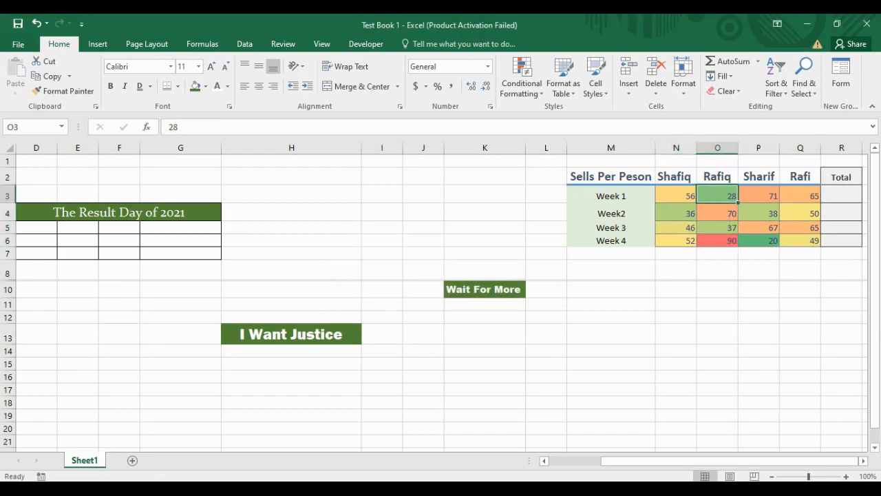
key("Right")
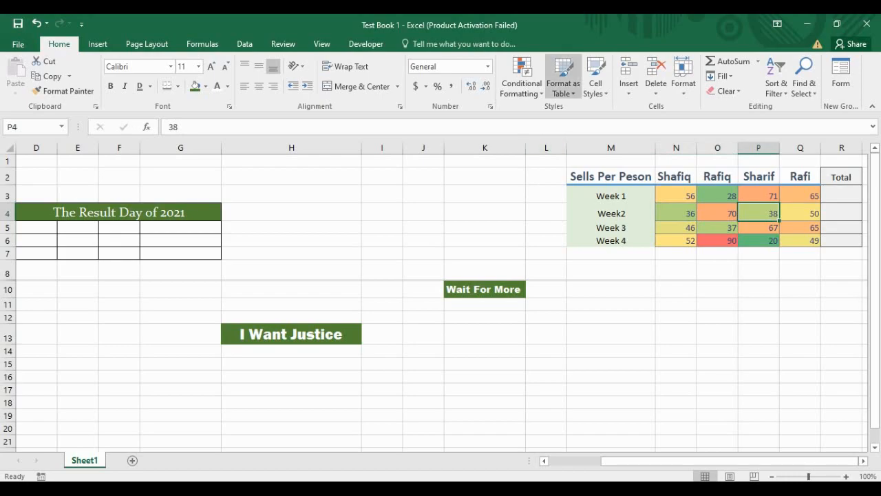
key("Left")
key("Left")
key("Left")
key("Up")
key("Up")
key("shift+Down")
key("shift+Down")
key("shift+Down")
key("shift+Down")
key("shift+Right")
key("shift+Right")
key("shift+Right")
key("shift+Right")
key("shift+Right")
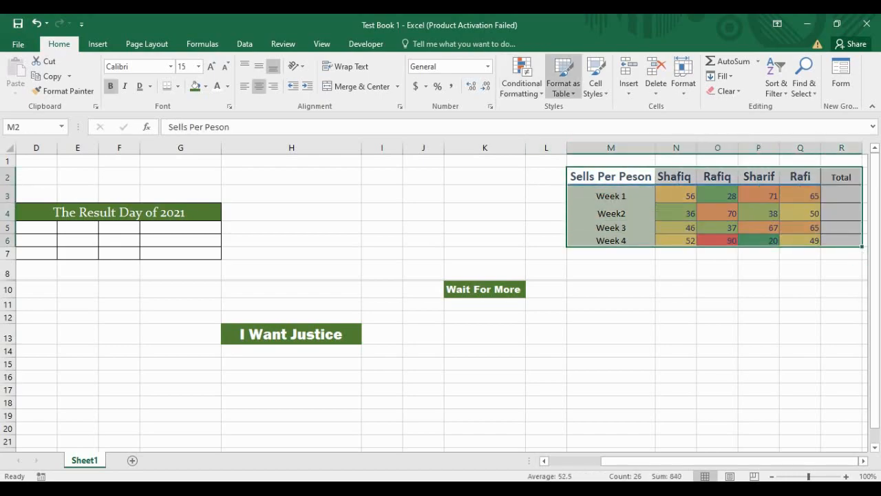
Step: Format M2:R6 as a Light-style table with headers, then open the Sells Per Peson filter
left_click(563, 75)
scroll(792, 319, "down", 1)
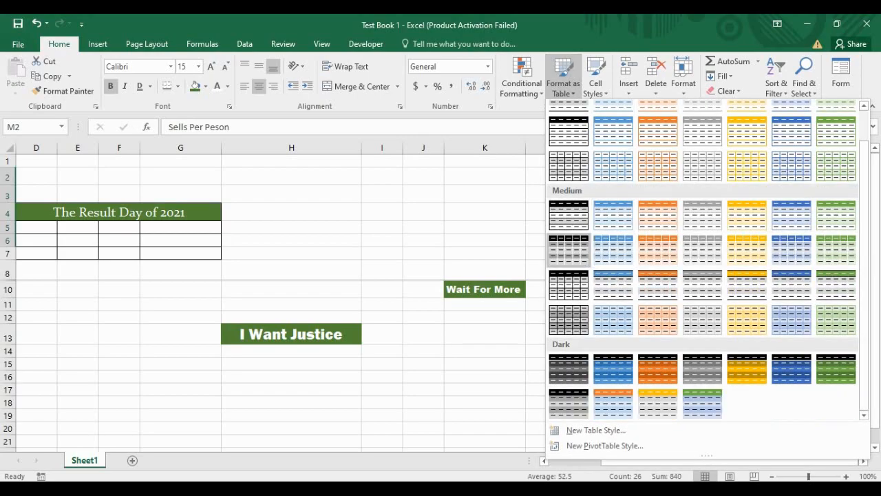
scroll(612, 365, "up", 1)
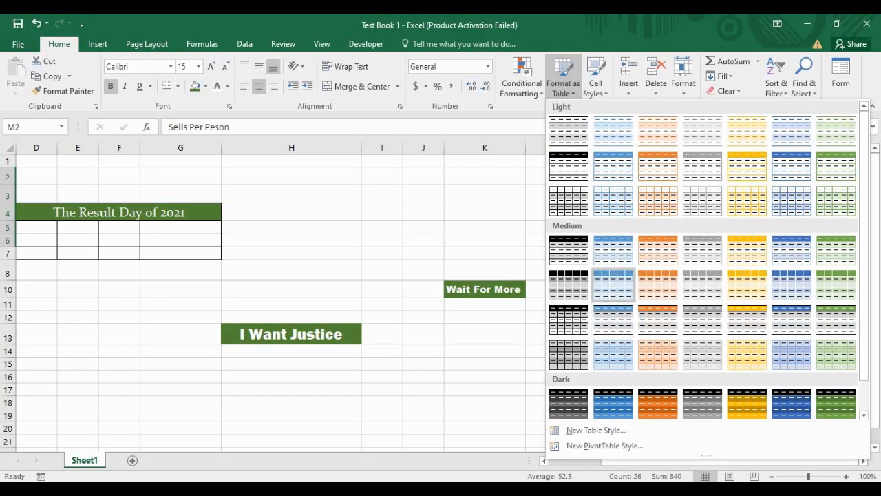
left_click(569, 201)
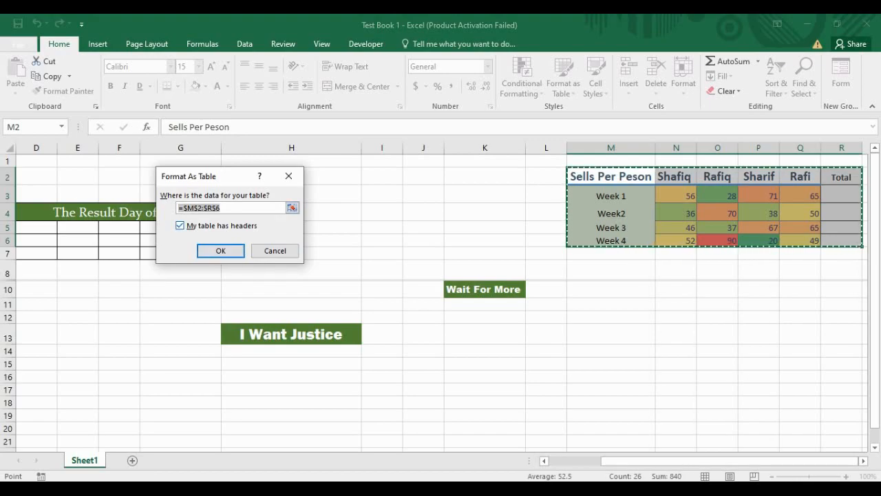
key("Tab")
key("space")
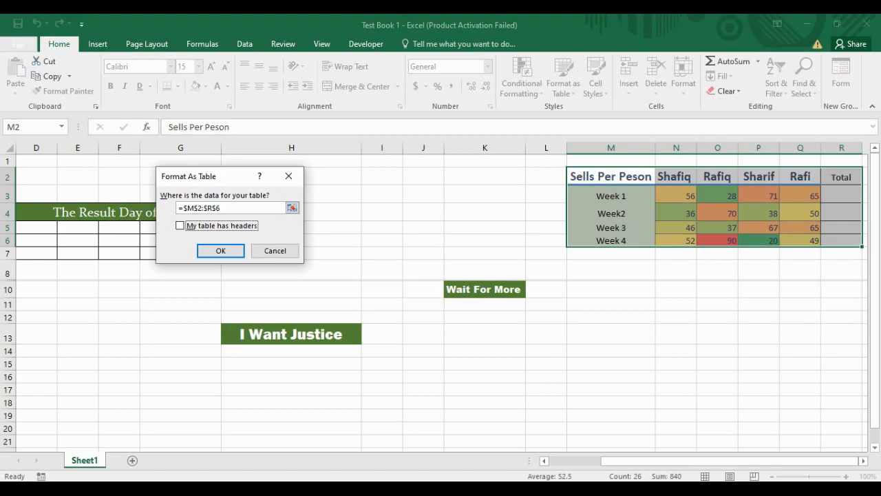
key("space")
key("Return")
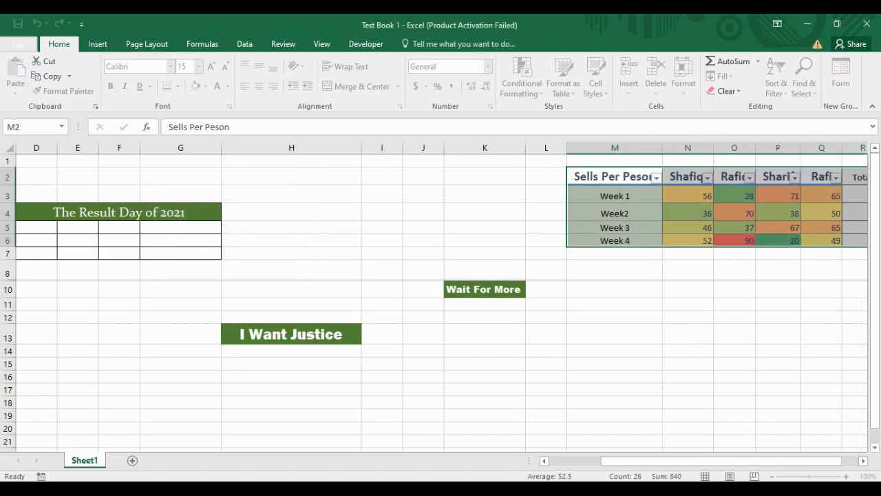
key("alt+Down")
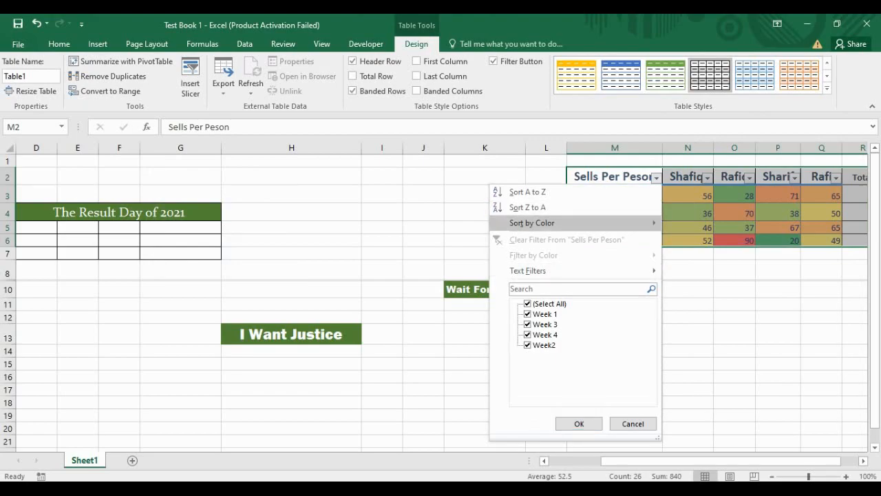
left_click(579, 423)
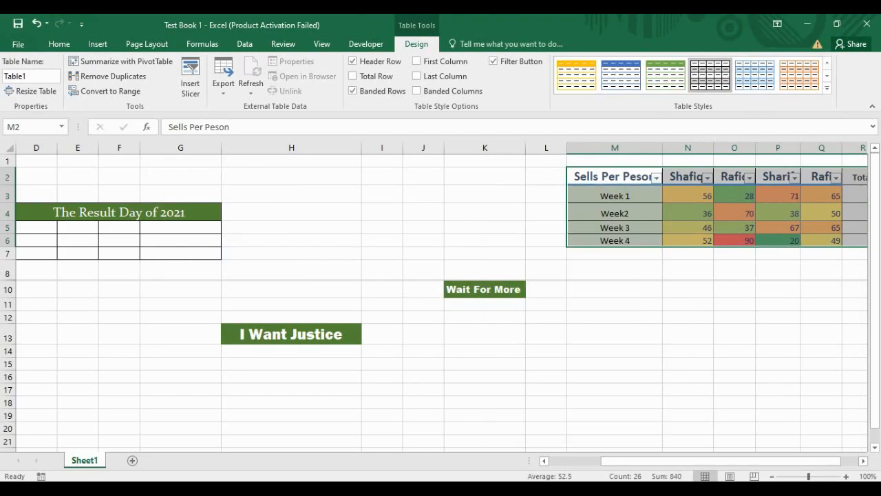
left_click(615, 289)
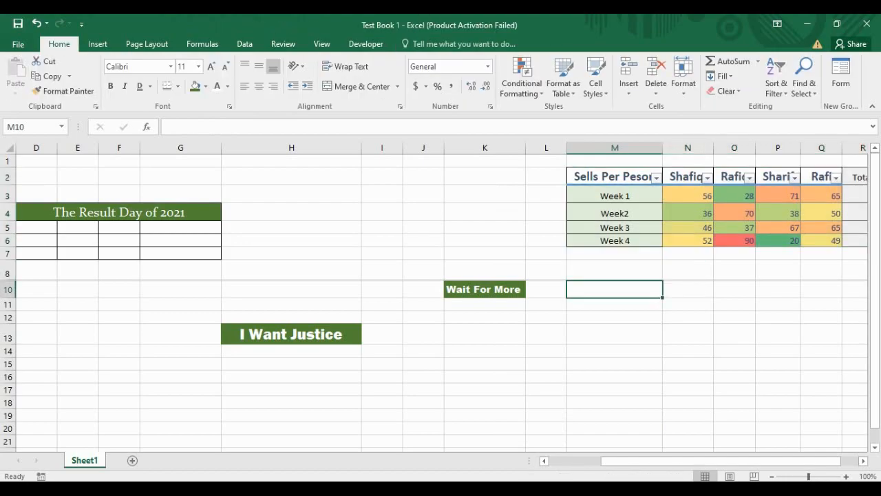
left_click(656, 178)
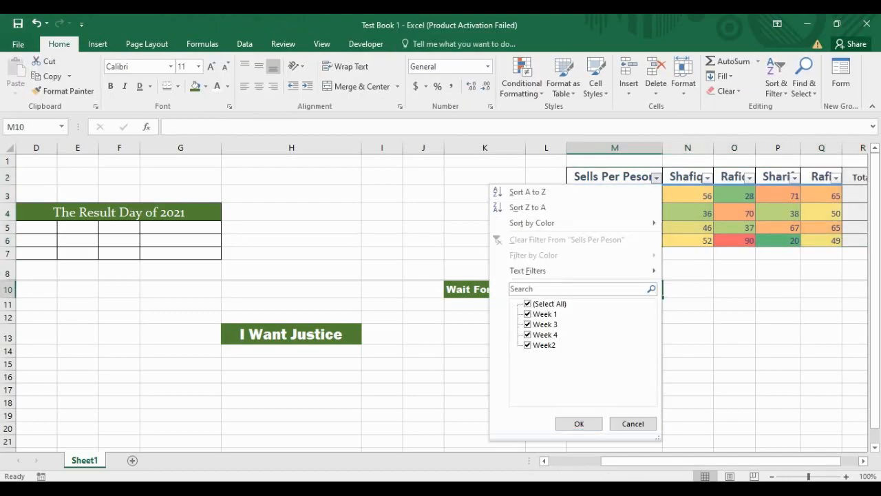
left_click(528, 314)
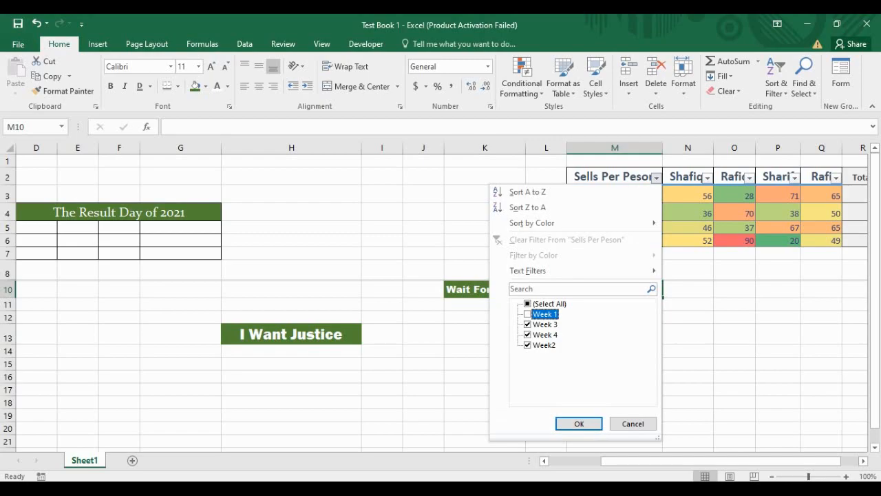
left_click(527, 304)
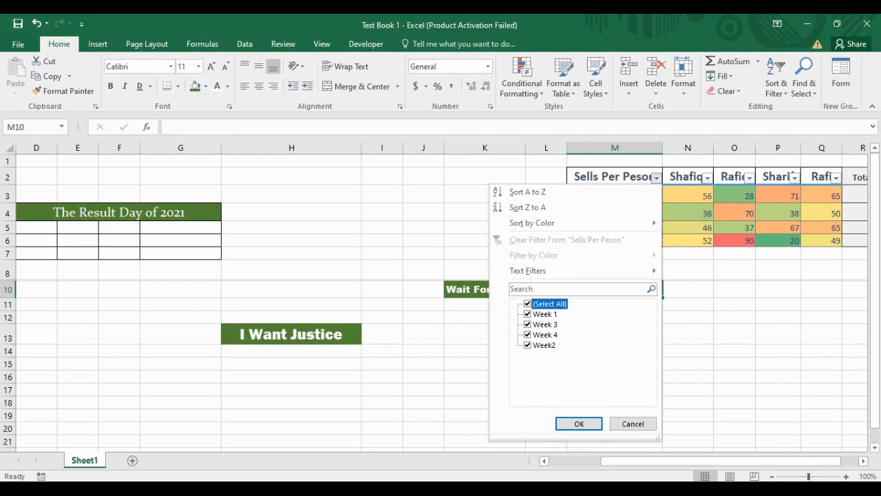
left_click(528, 304)
left_click(527, 314)
left_click(527, 325)
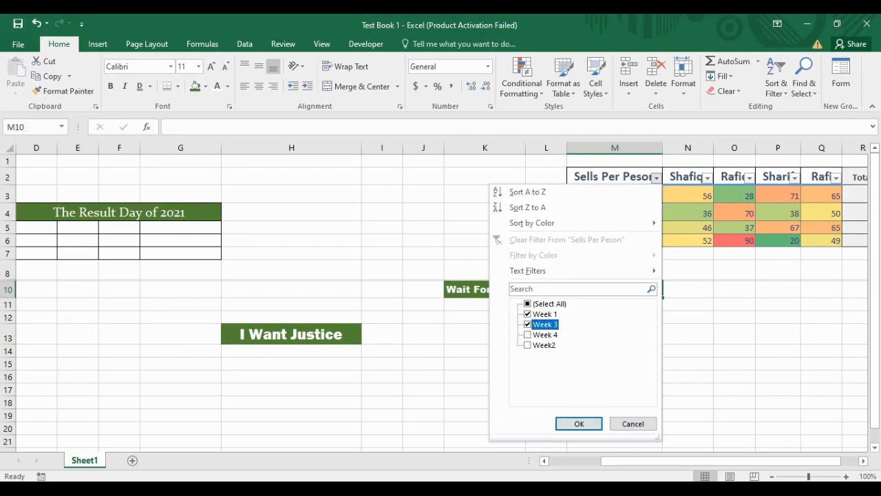
left_click(580, 423)
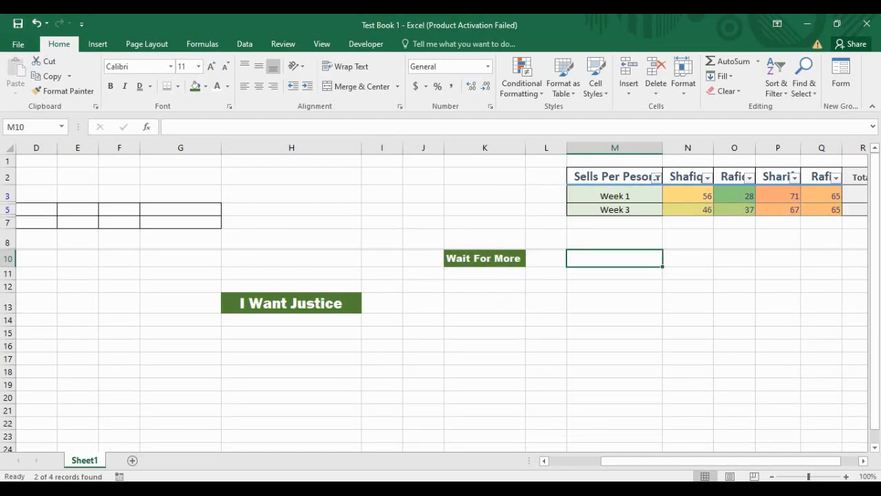
left_click(657, 179)
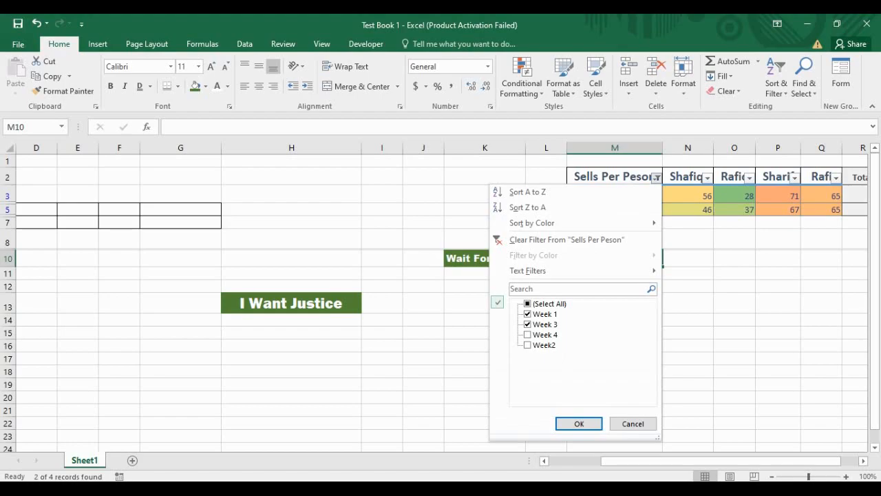
left_click(527, 335)
left_click(528, 345)
left_click(579, 424)
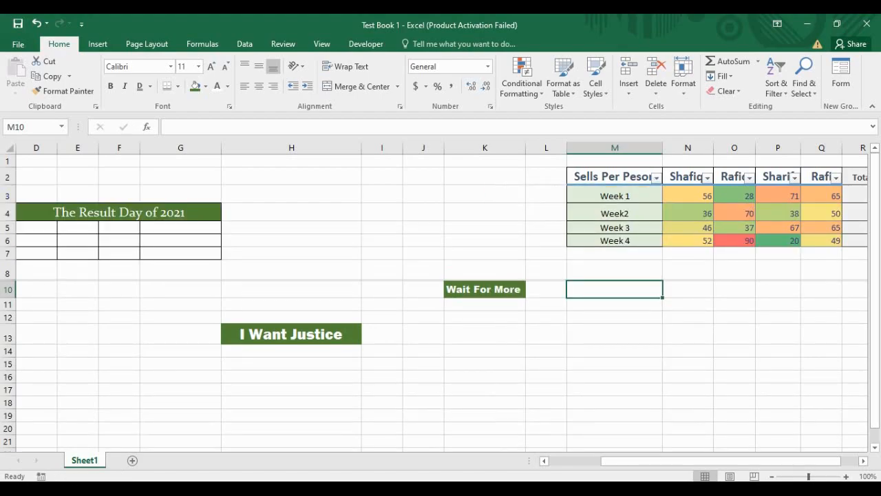
left_click(735, 270)
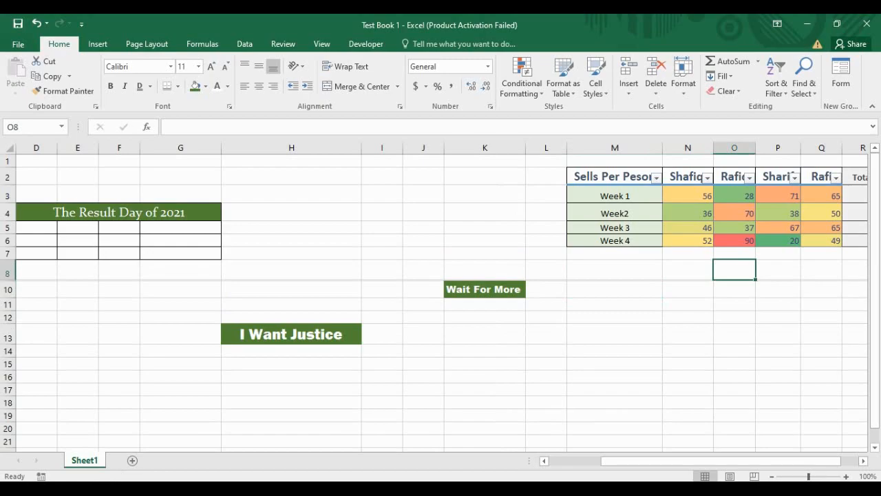
left_click(707, 178)
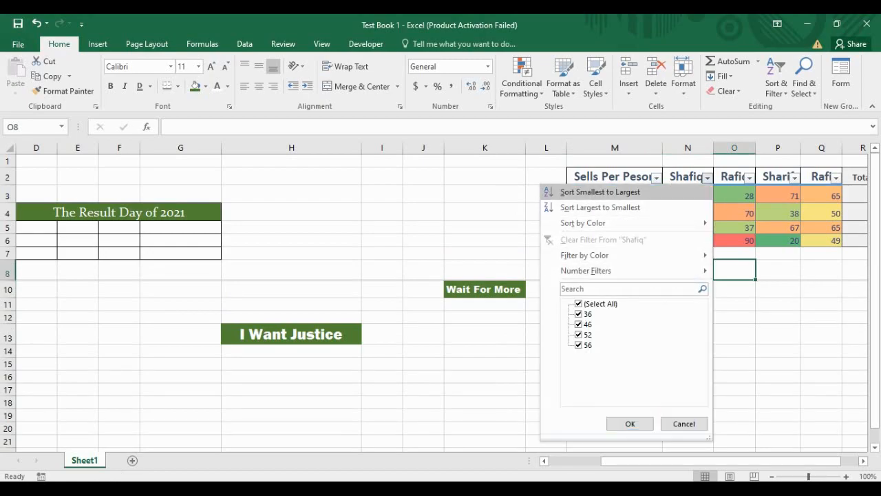
left_click(630, 424)
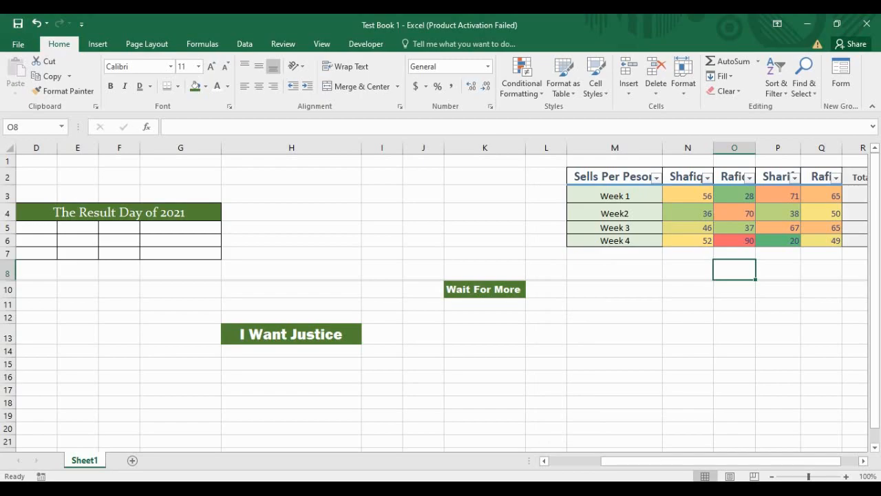
left_click(707, 178)
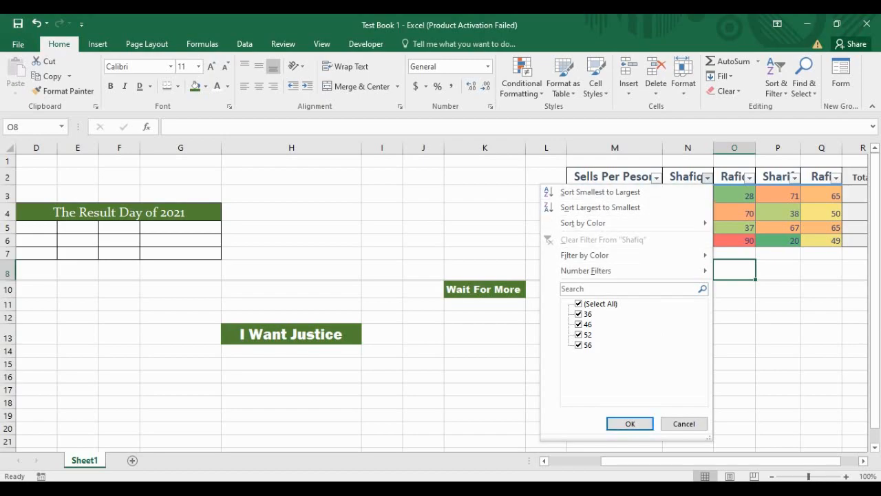
left_click(630, 423)
left_click(657, 178)
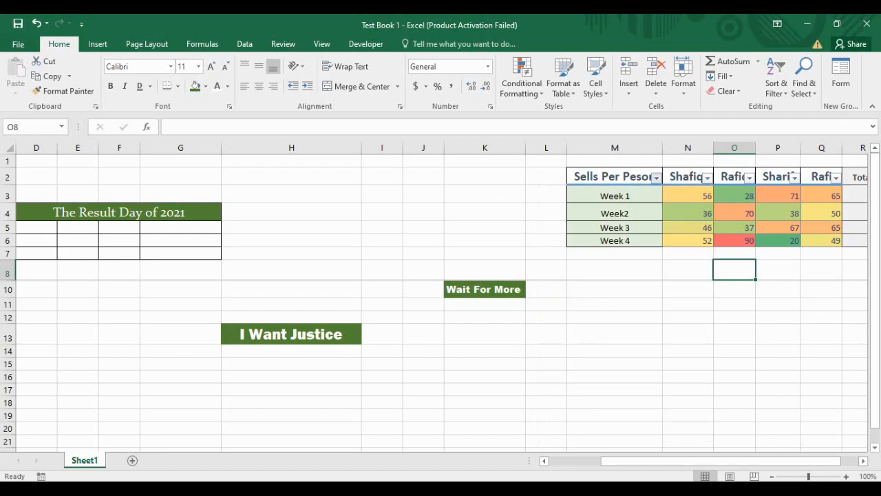
left_click(528, 314)
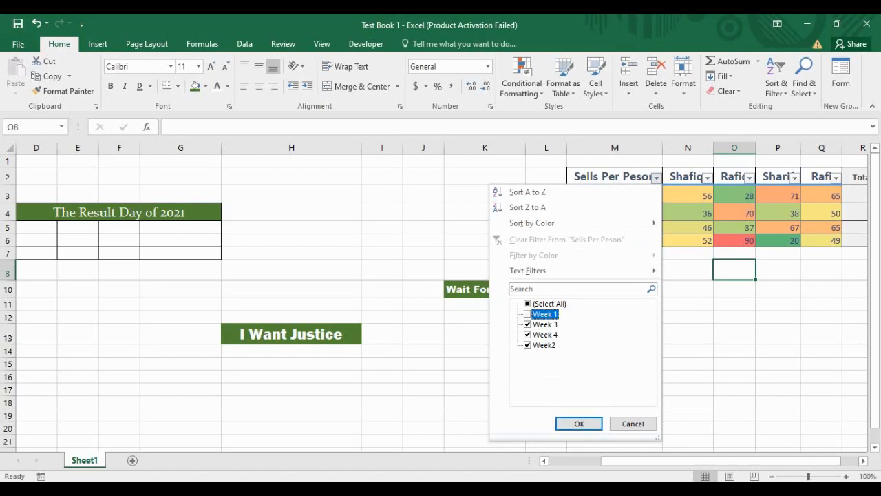
left_click(528, 345)
left_click(580, 423)
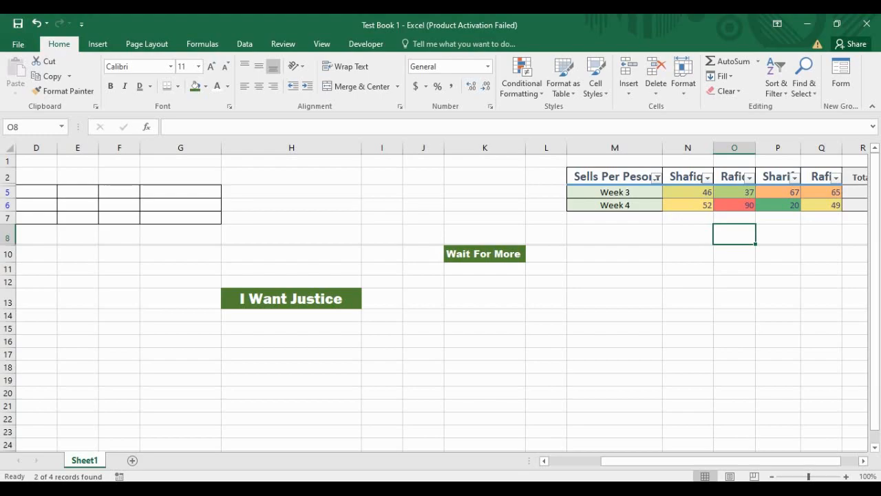
key("Left")
key("Left")
key("Down")
key("Down")
key("Down")
key("Up")
key("Right")
key("Up")
left_click(657, 179)
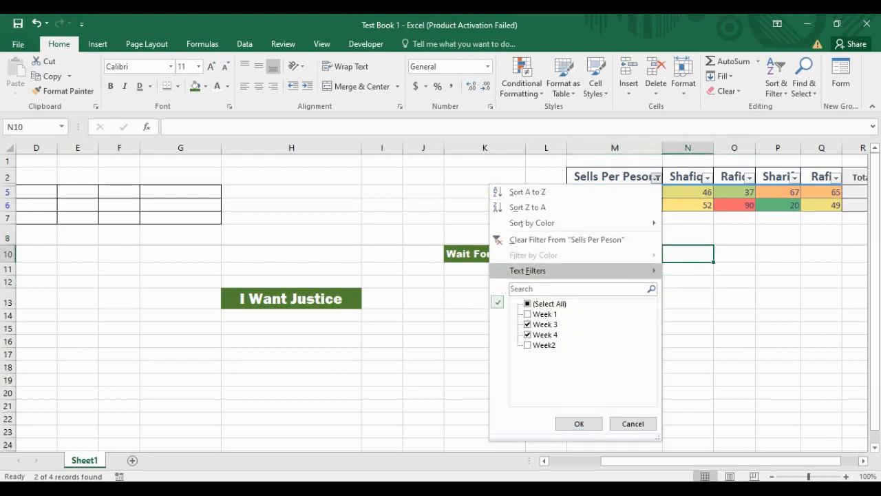
left_click(544, 303)
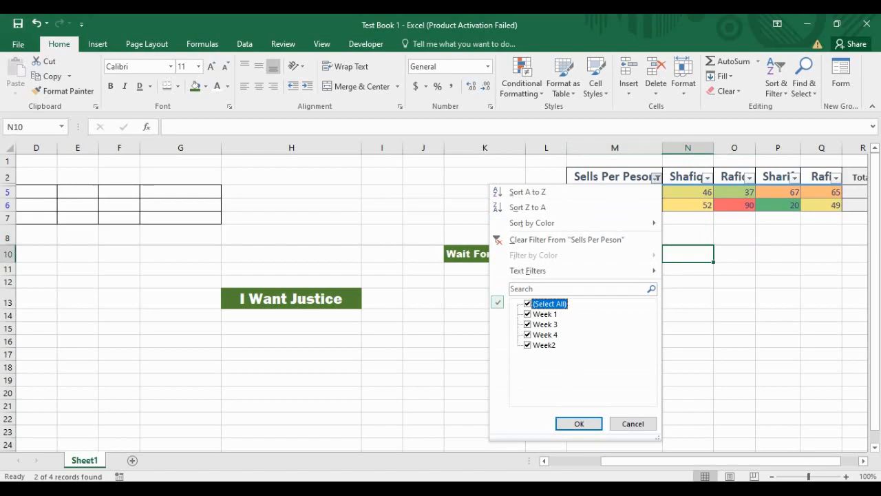
left_click(580, 423)
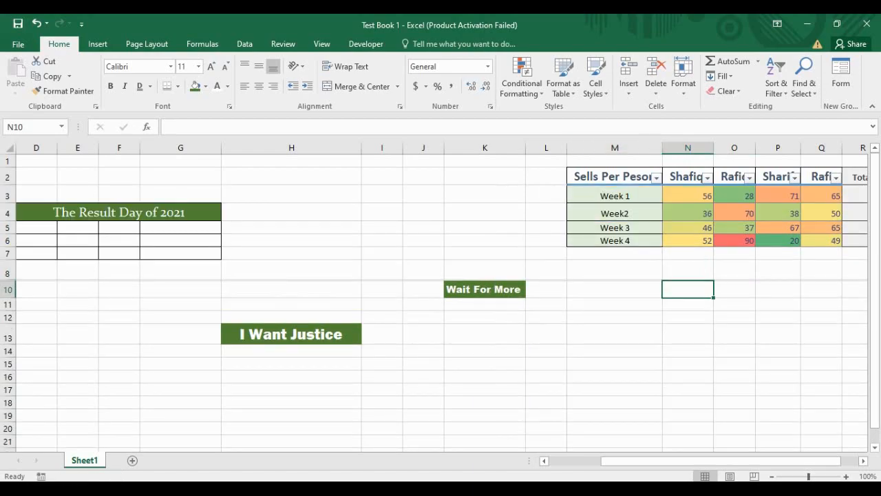
left_click(615, 318)
left_click_drag(723, 462, 741, 461)
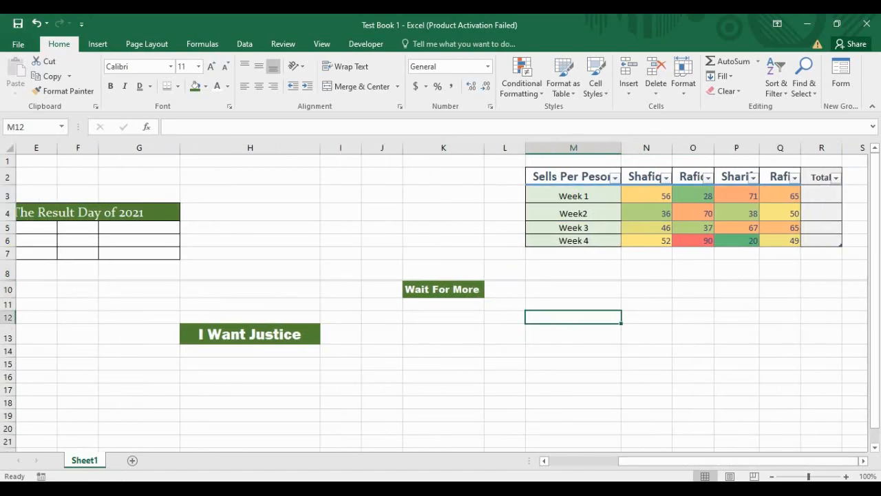
Step: Insert a blank sheet row above Week 1 with Insert Sheet Rows, shifting the table down
left_click(737, 318)
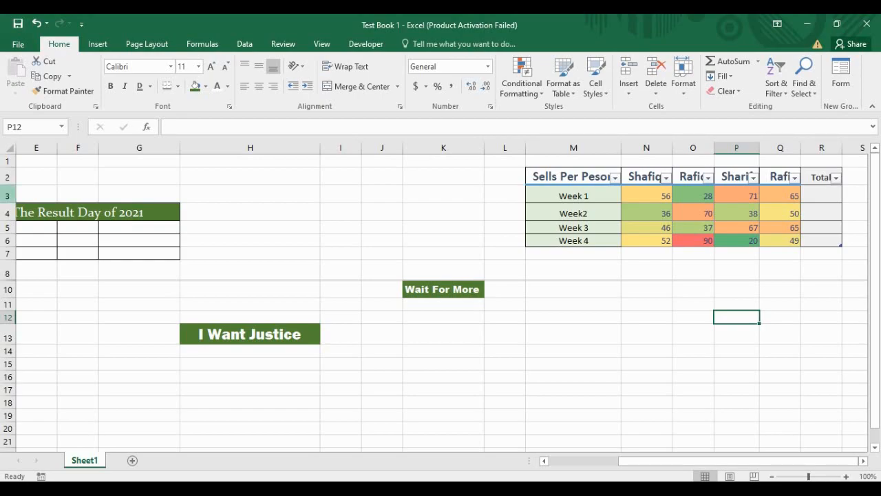
left_click(7, 195)
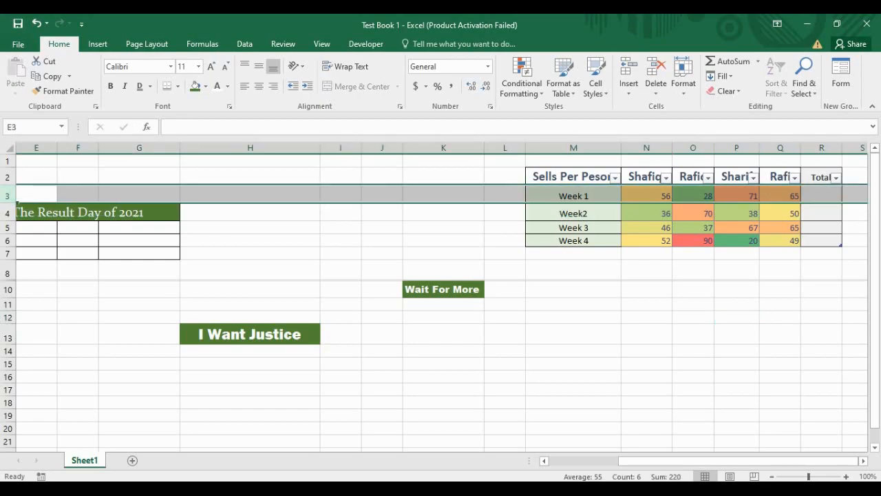
left_click(628, 86)
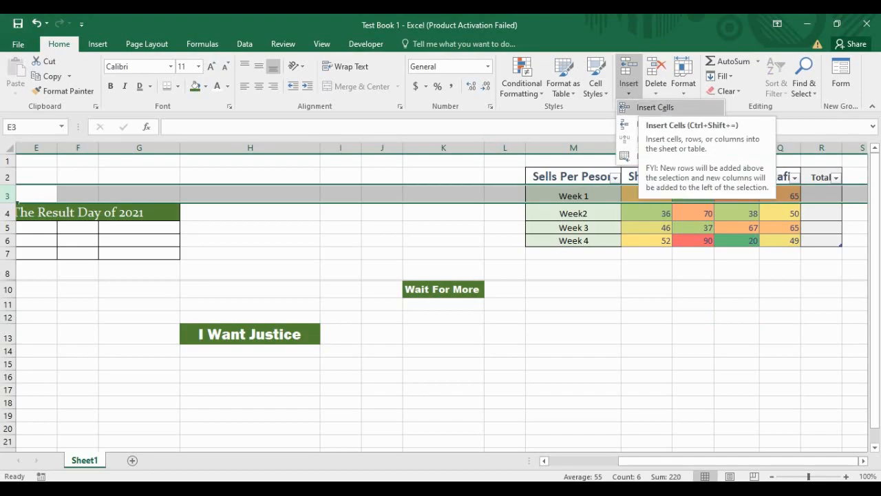
left_click(655, 107)
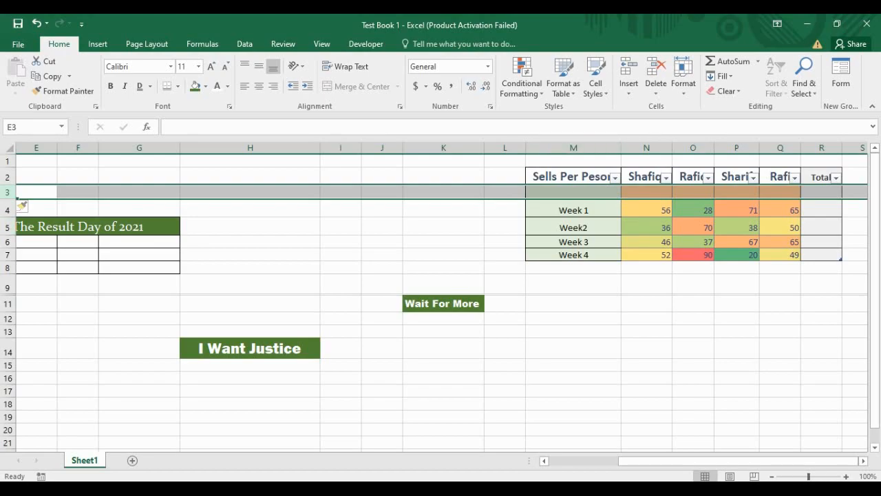
left_click(646, 148)
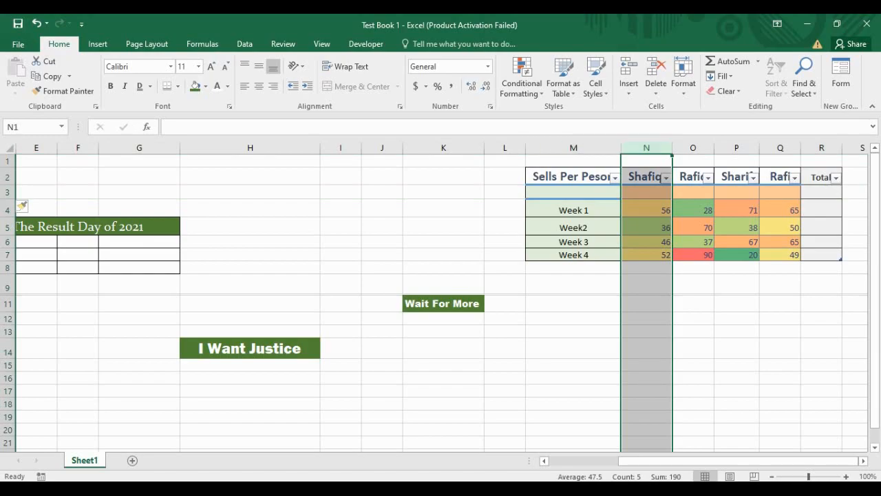
Step: Insert an empty table column, Column1, at column N ahead of Shafiq
left_click(629, 94)
left_click(647, 109)
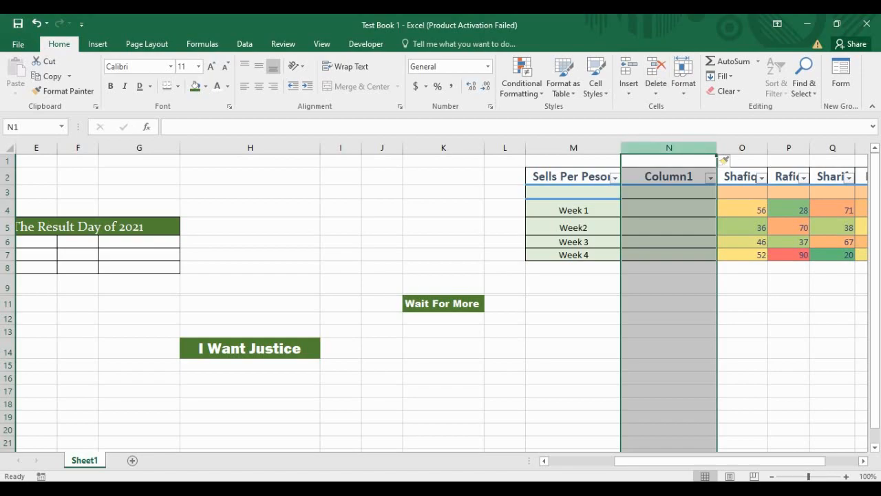
key("ctrl+z")
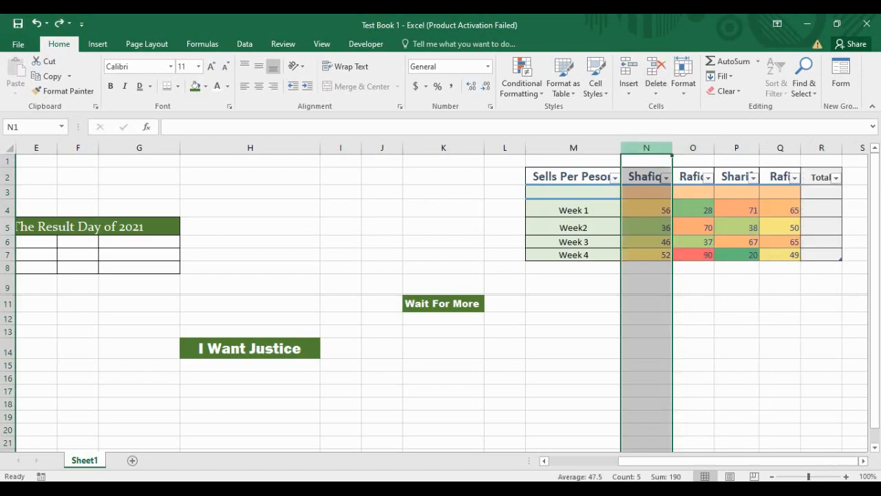
right_click(668, 148)
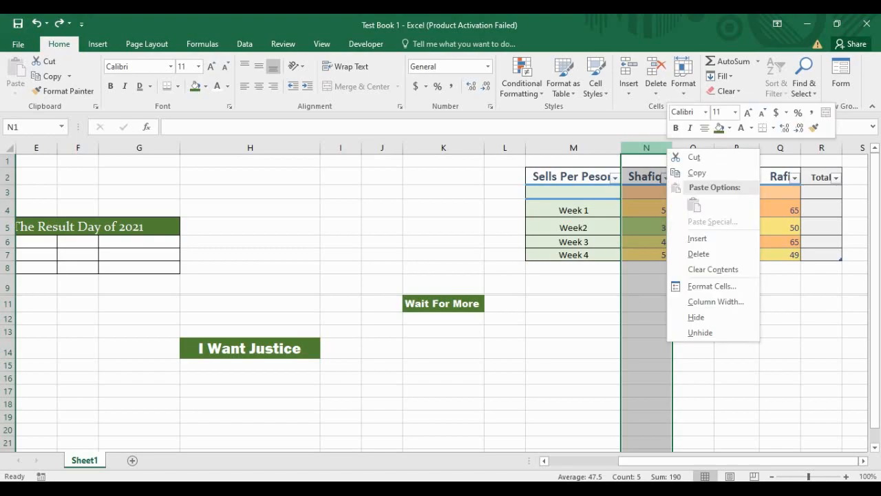
key("Escape")
left_click(737, 304)
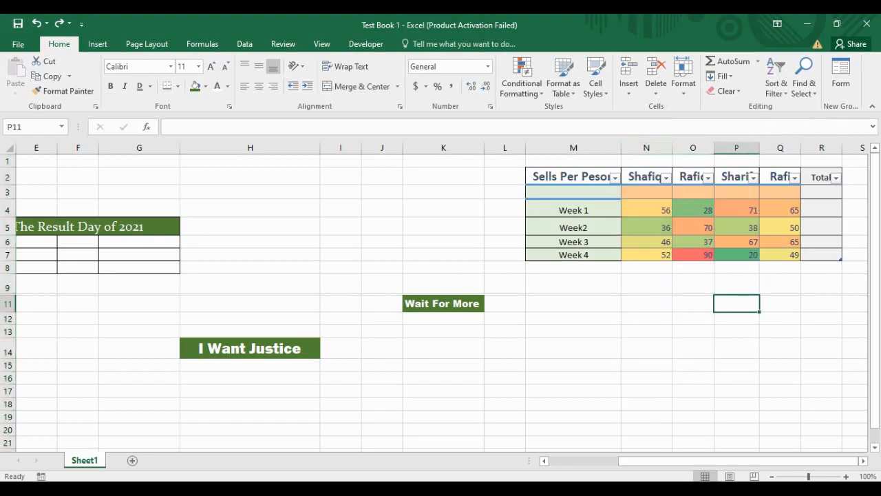
left_click(647, 148)
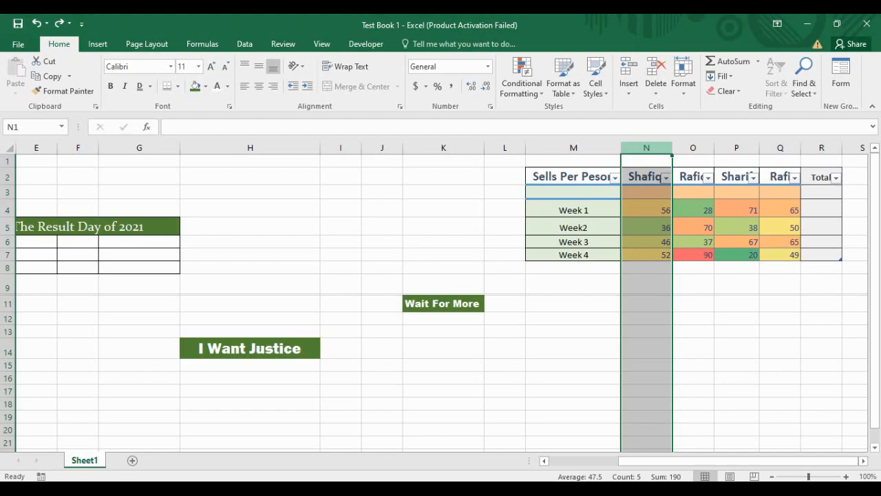
right_click(648, 147)
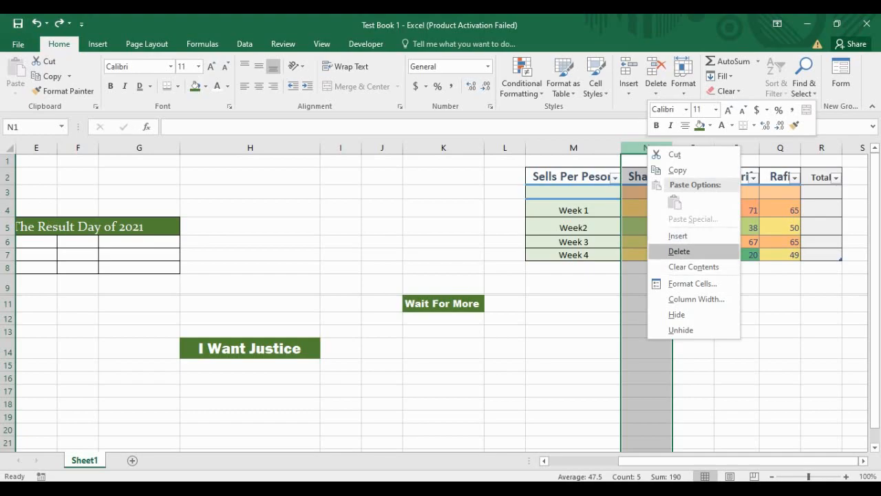
key("Return")
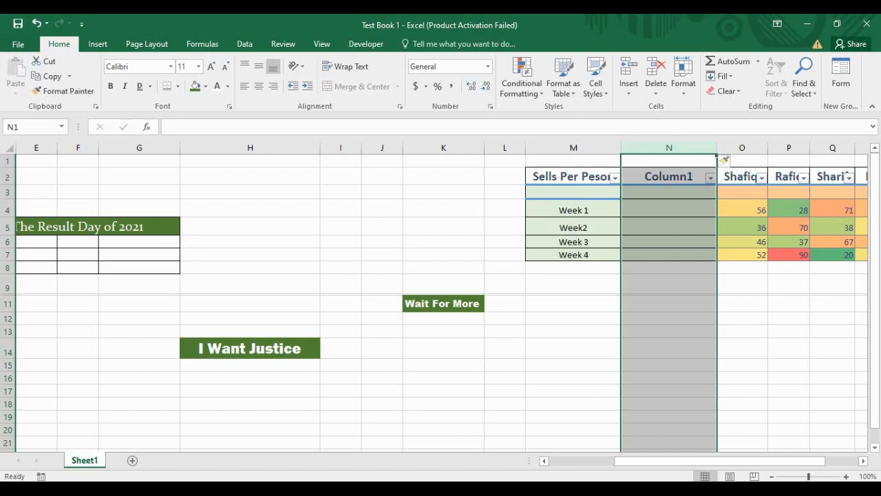
left_click(574, 332)
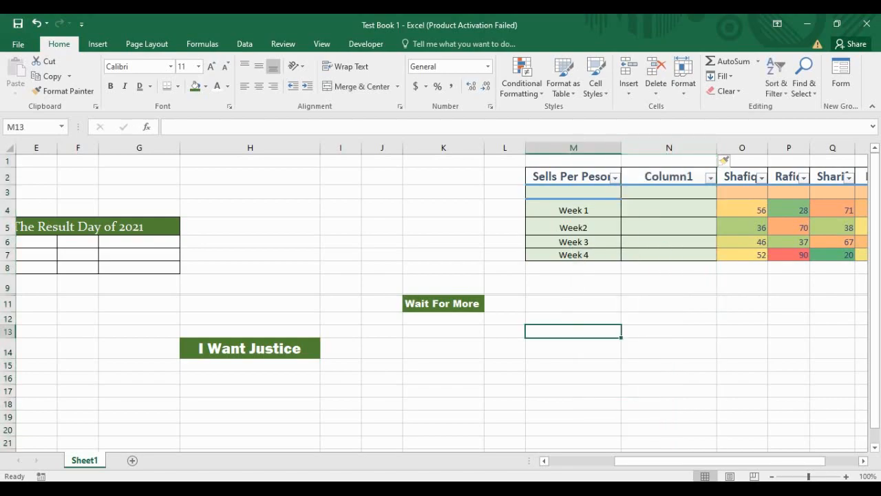
right_click(555, 335)
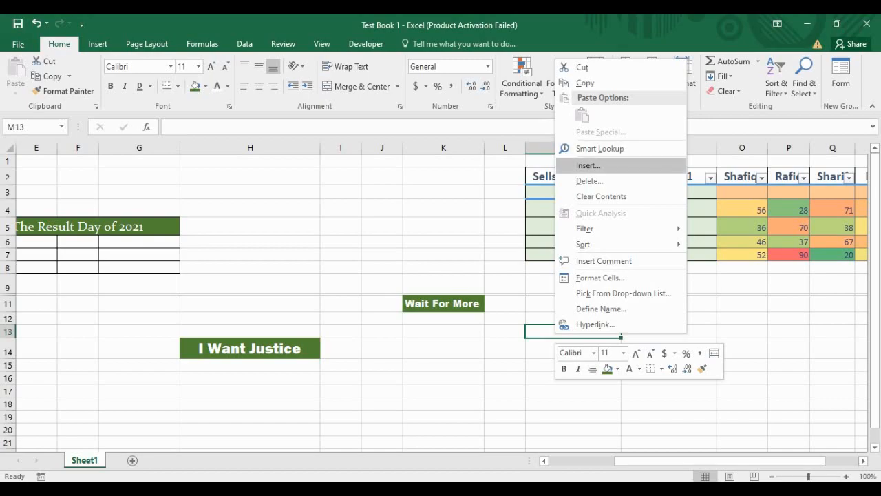
left_click(589, 165)
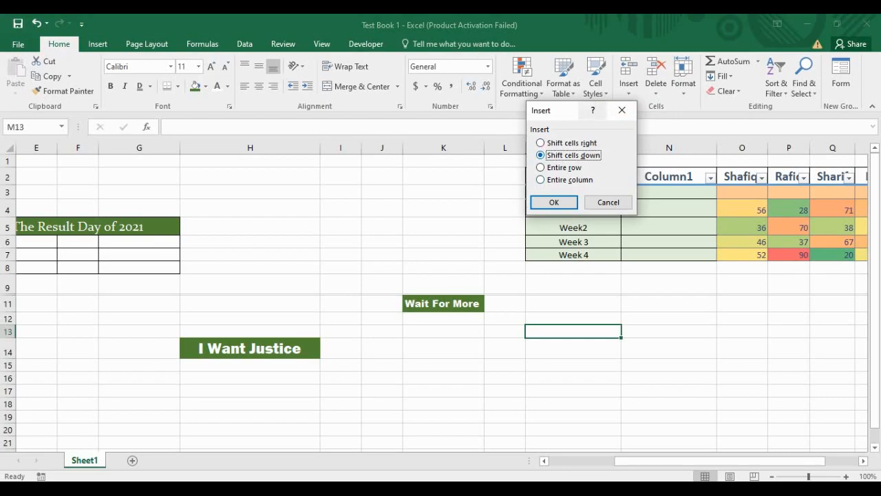
left_click_drag(551, 110, 508, 130)
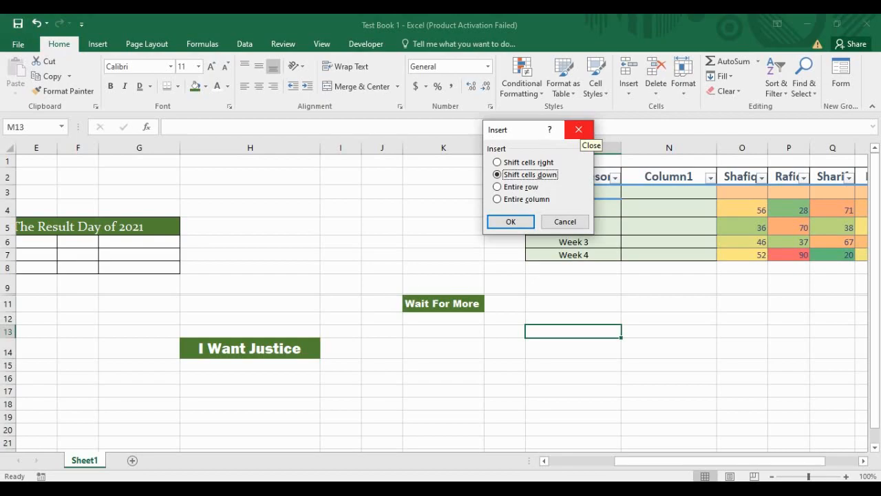
left_click(515, 186)
left_click(526, 199)
left_click(520, 186)
left_click(529, 174)
left_click(579, 130)
left_click(382, 365)
left_click(139, 318)
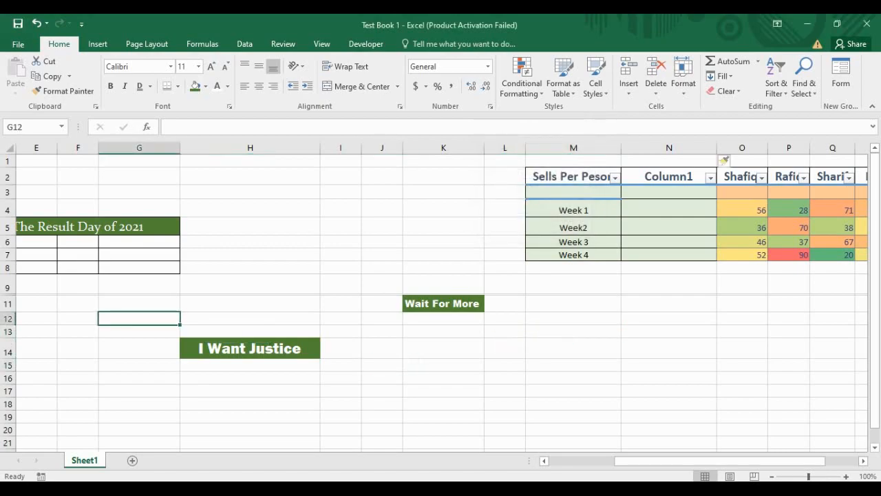
left_click(7, 303)
left_click(7, 287)
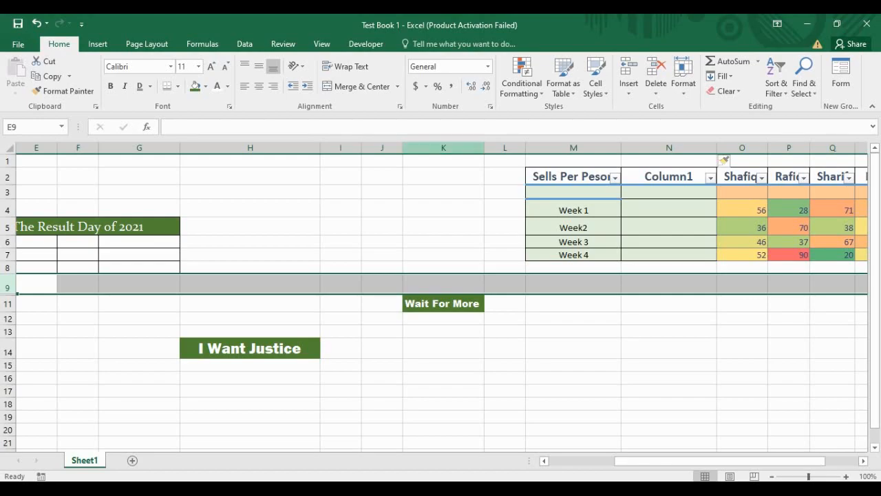
Step: Select column N and delete Column1 from the right-click menu, then undo the deletion
left_click(443, 147)
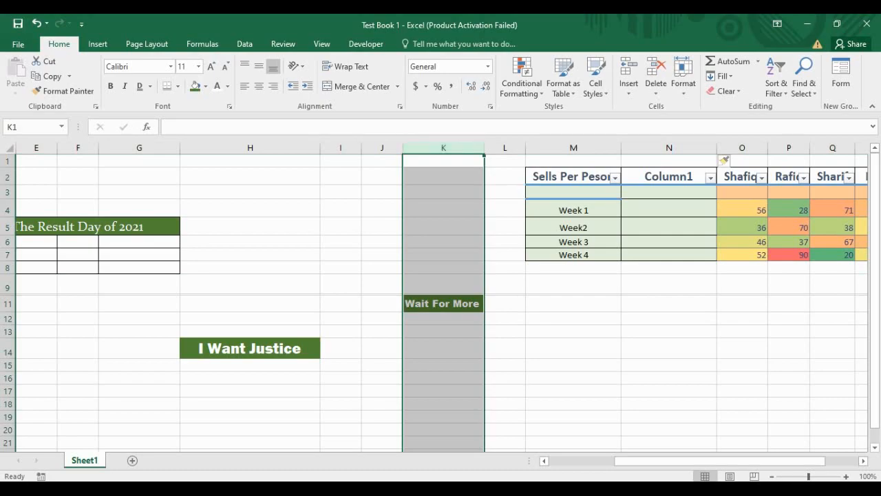
left_click(573, 147)
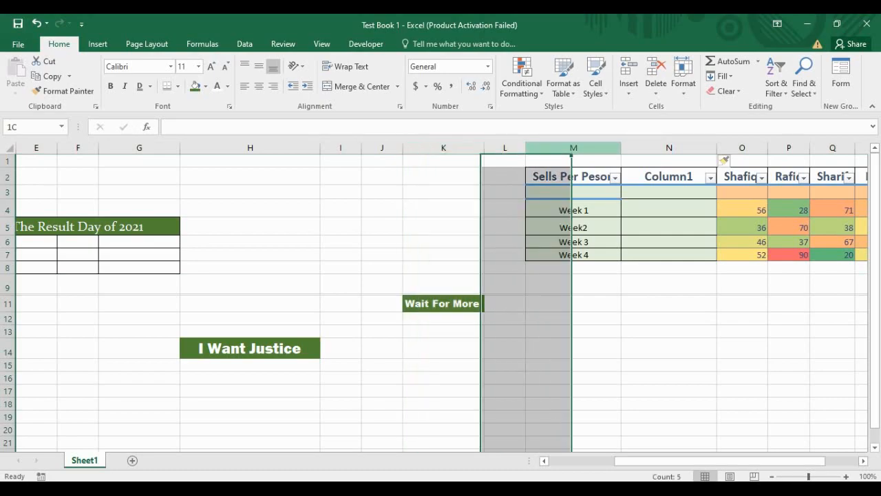
left_click(670, 147)
left_click(832, 332)
left_click(669, 147)
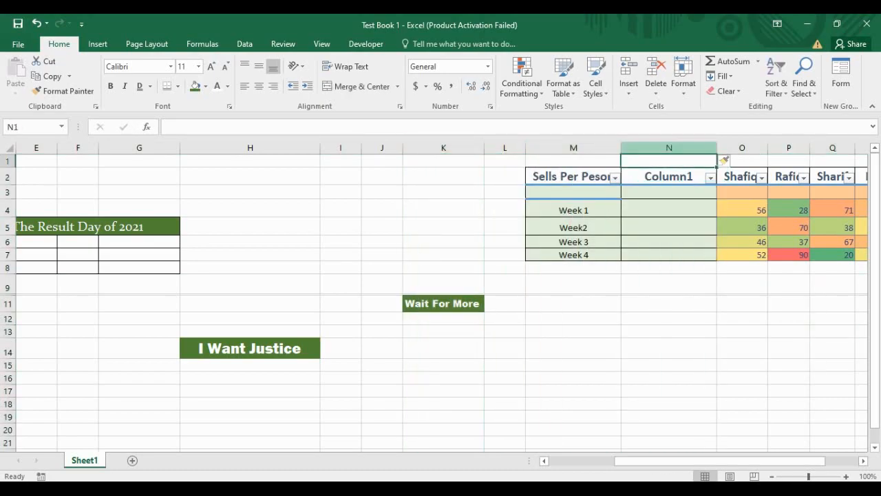
right_click(680, 147)
key("Escape")
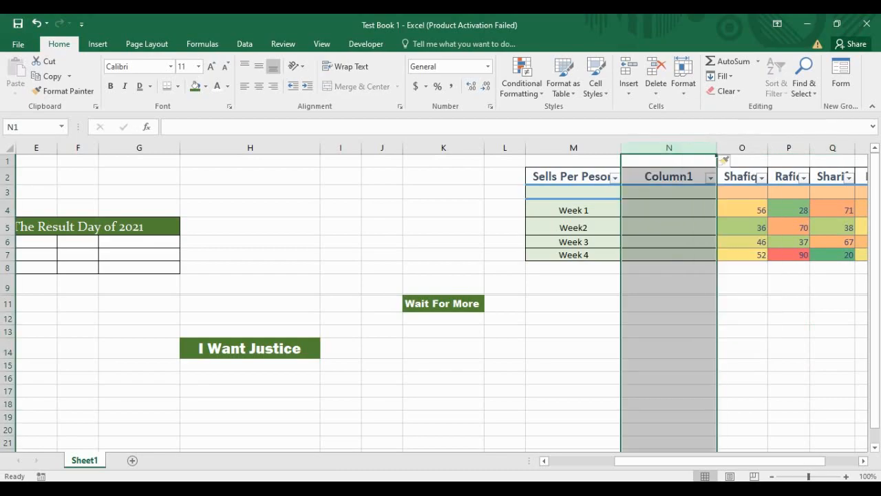
right_click(681, 148)
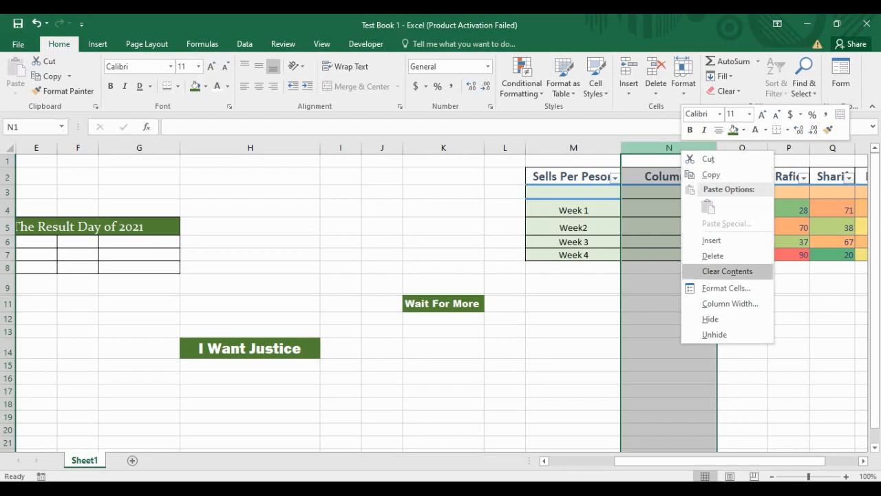
left_click(713, 256)
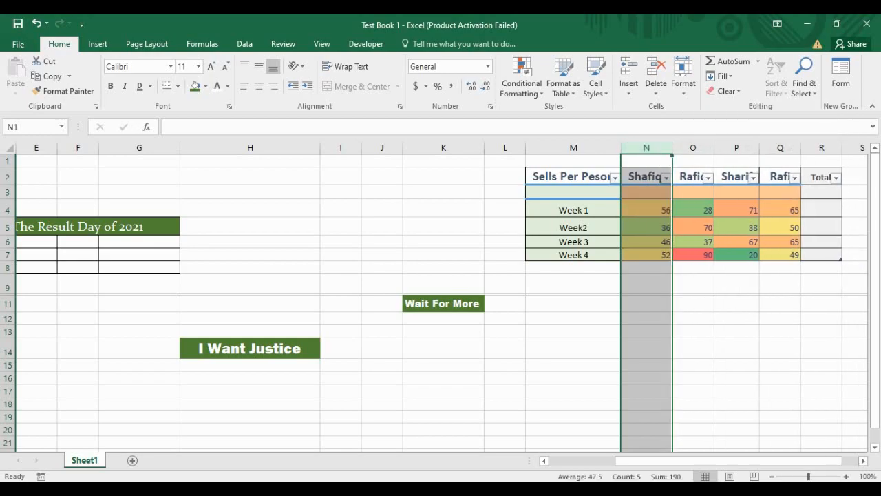
key("ctrl+z")
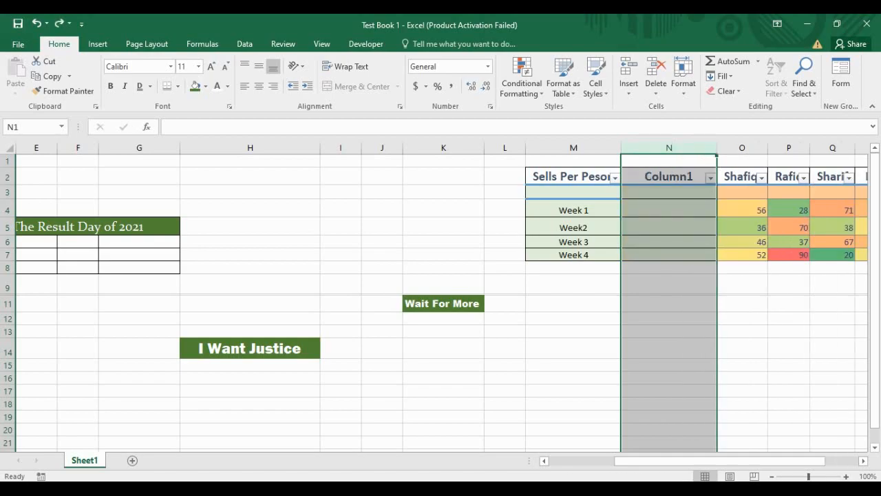
Step: Clear all formatting from column N using the Clear options
key("Delete")
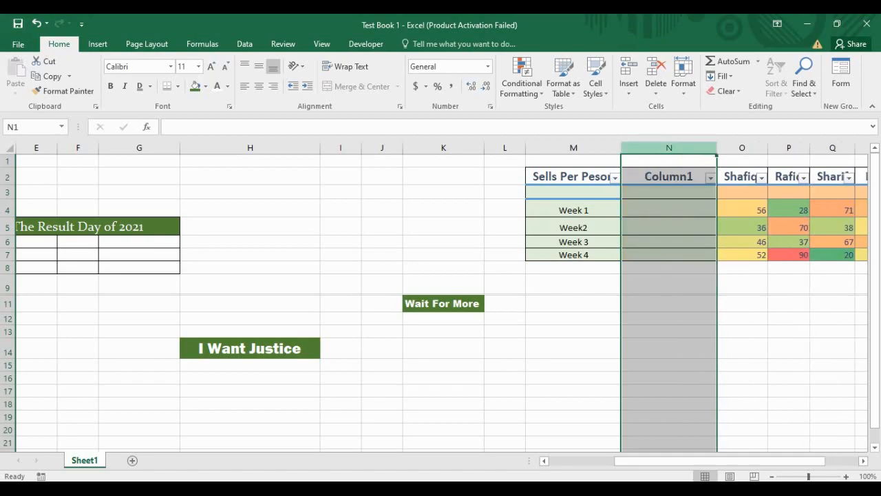
left_click(727, 91)
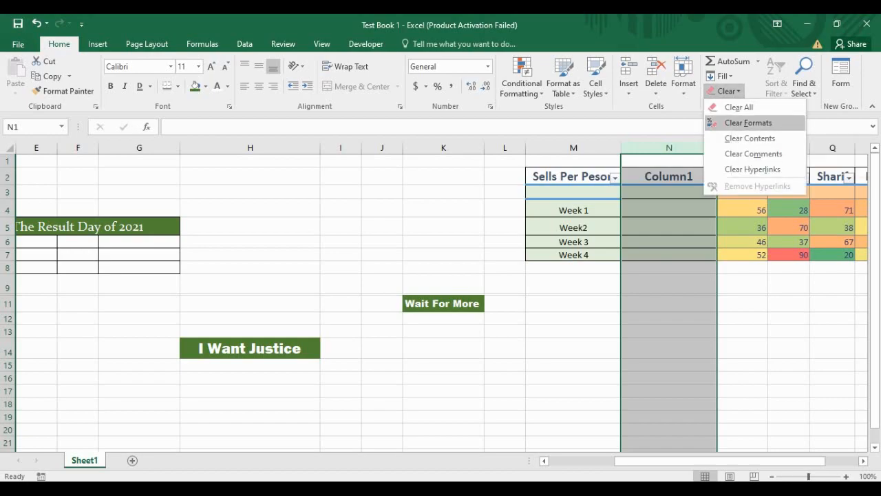
left_click(748, 123)
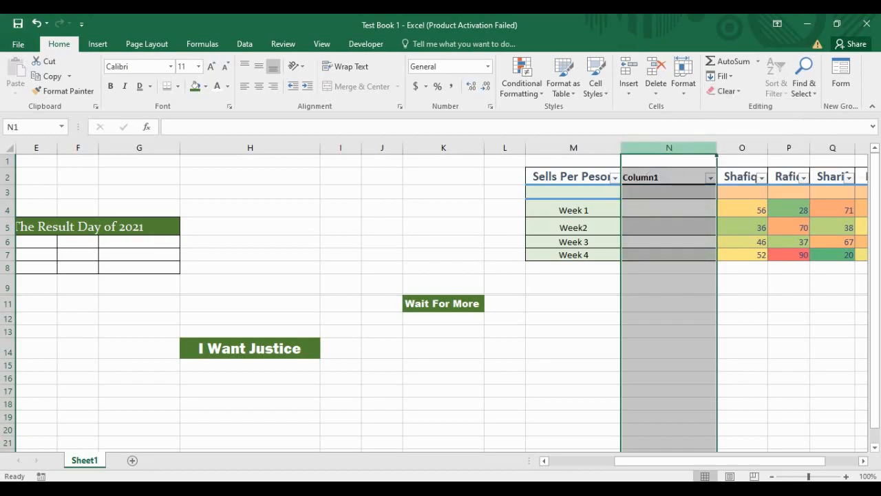
left_click(728, 90)
left_click(741, 107)
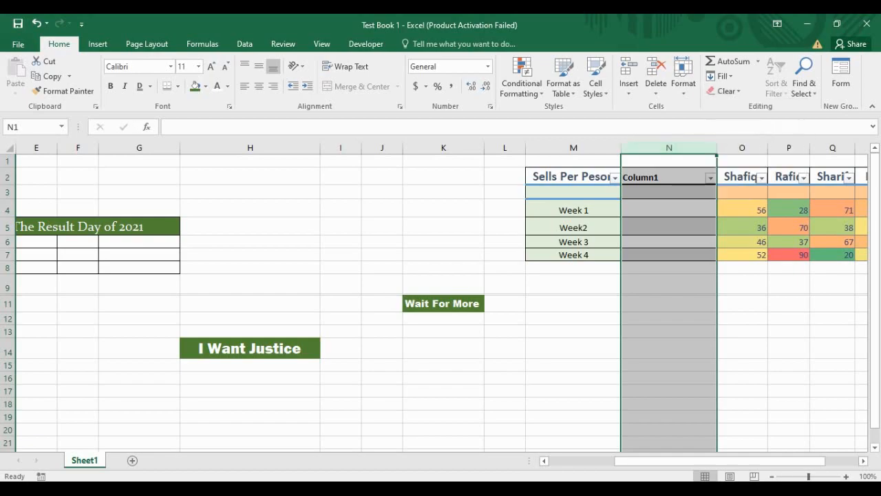
left_click(727, 90)
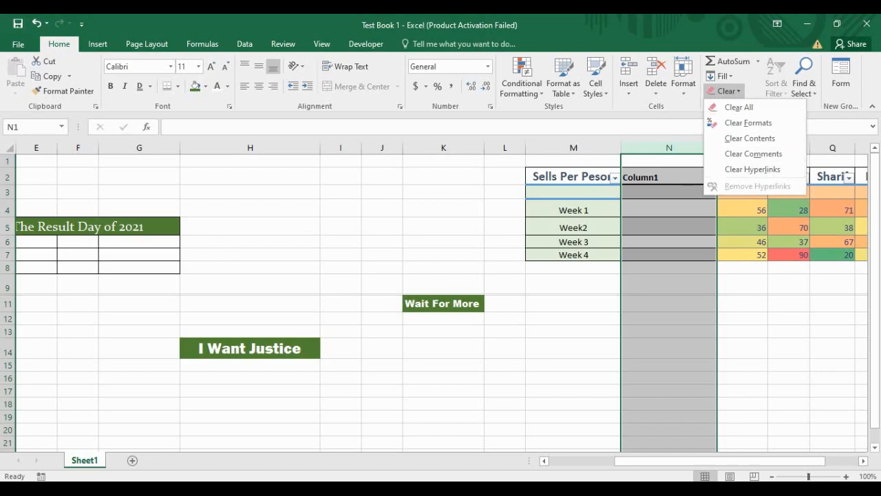
left_click(684, 83)
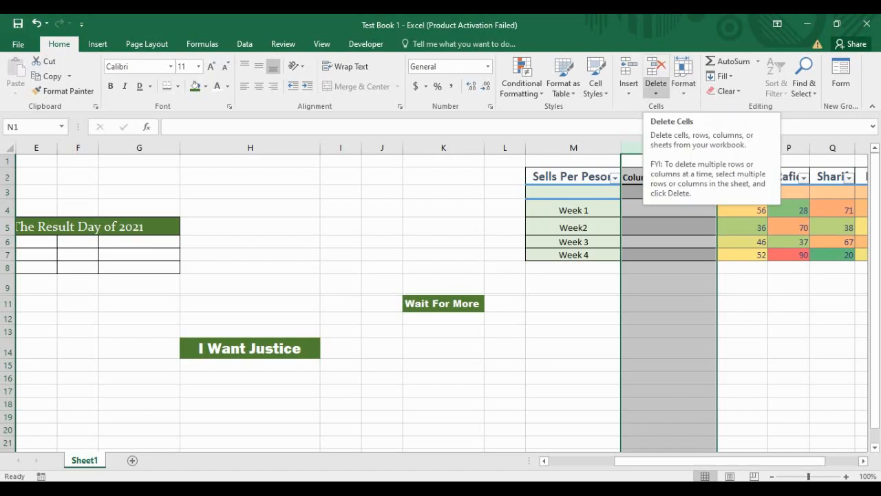
Step: Delete the empty Column1 with Home > Delete, putting Shafiq back in column N
left_click(656, 90)
left_click(685, 107)
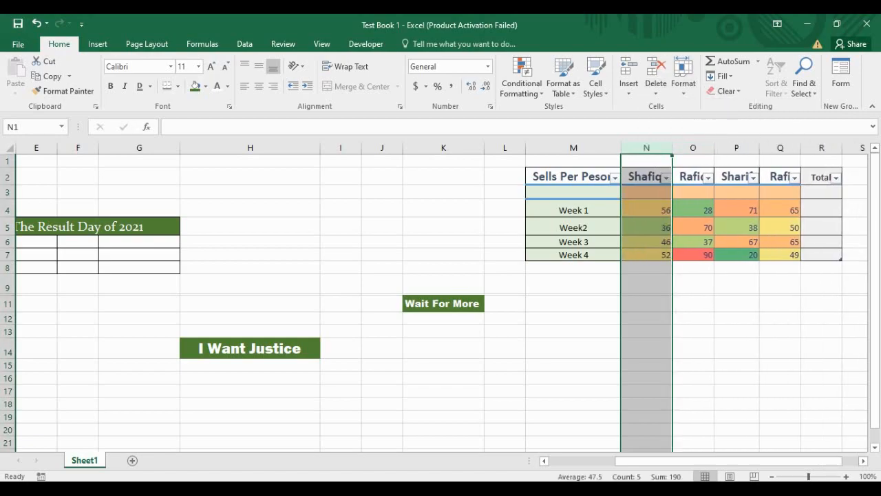
left_click(647, 332)
left_click(574, 285)
left_click(646, 304)
left_click(647, 319)
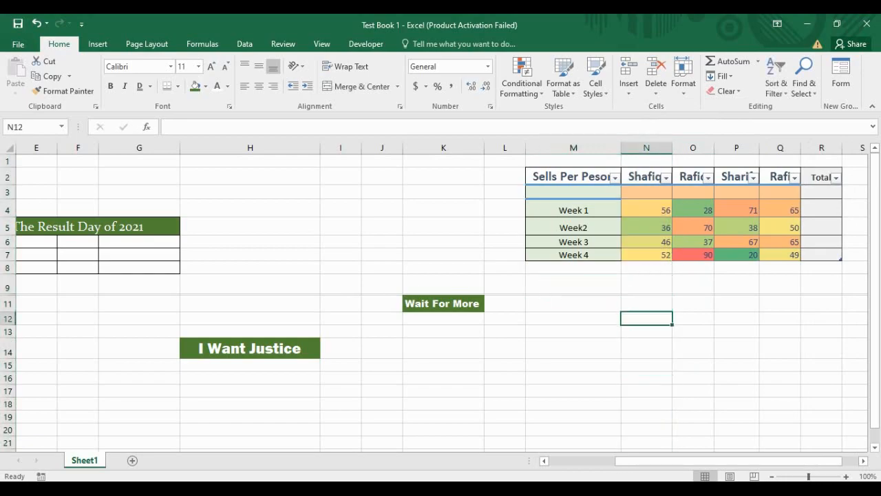
left_click(574, 303)
left_click(693, 285)
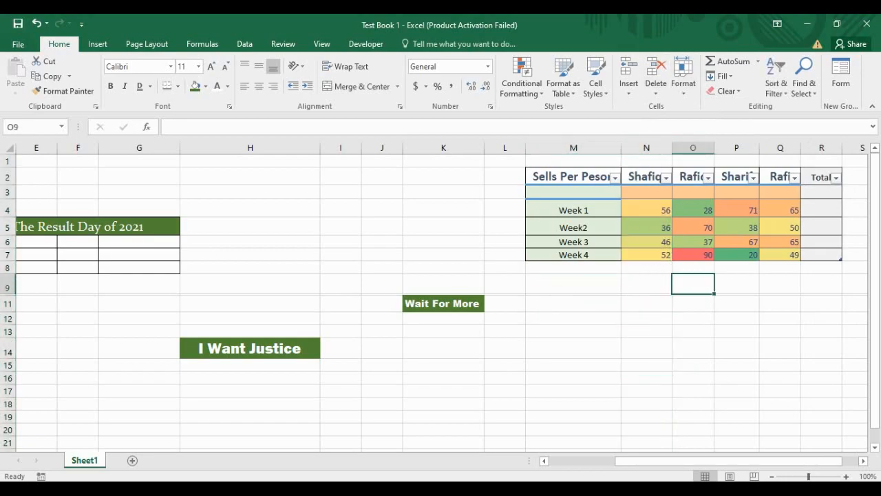
left_click(574, 285)
left_click(693, 318)
left_click(443, 318)
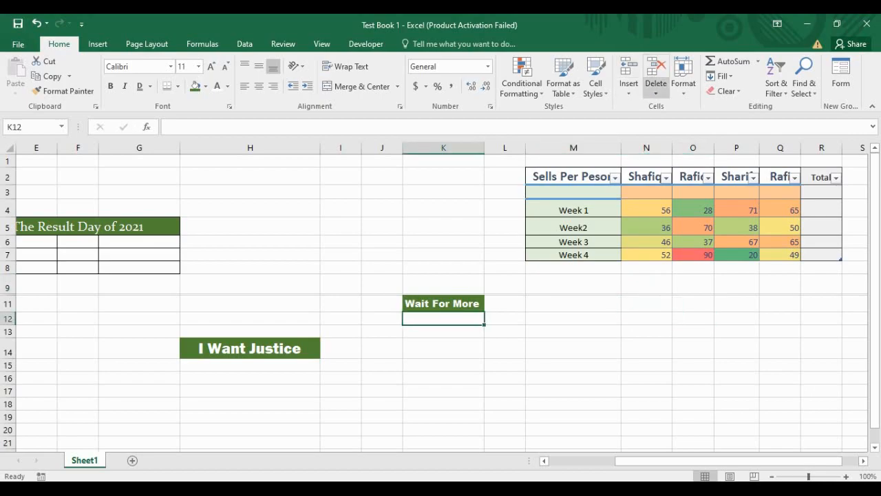
Step: Autofit row 12, then set row 11 (Wait For More) to a height of 25
left_click(684, 76)
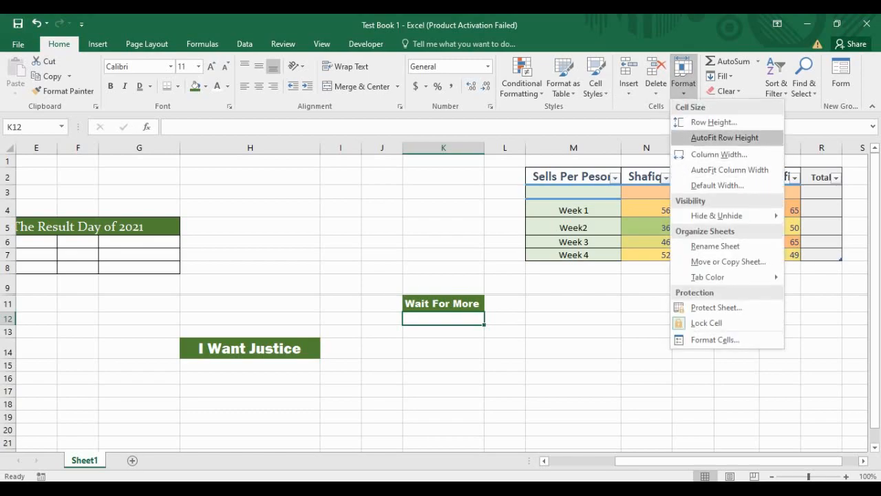
left_click(725, 138)
left_click(647, 285)
left_click(443, 303)
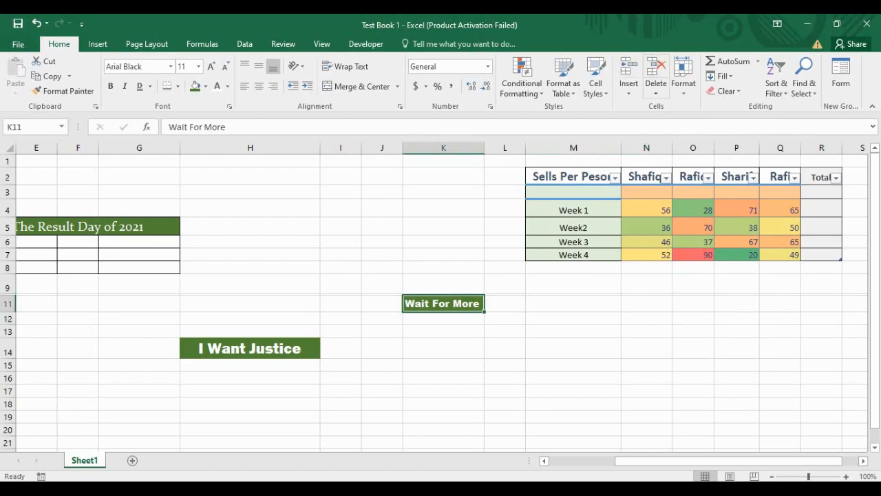
left_click(684, 76)
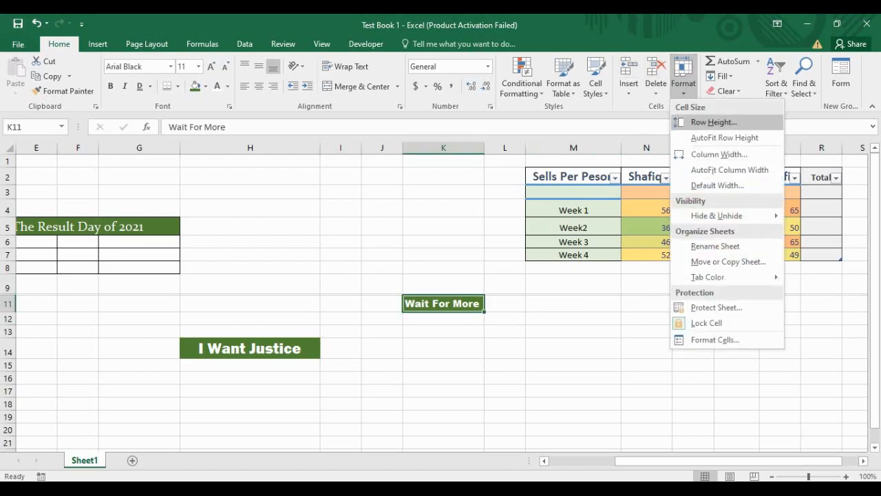
left_click(715, 121)
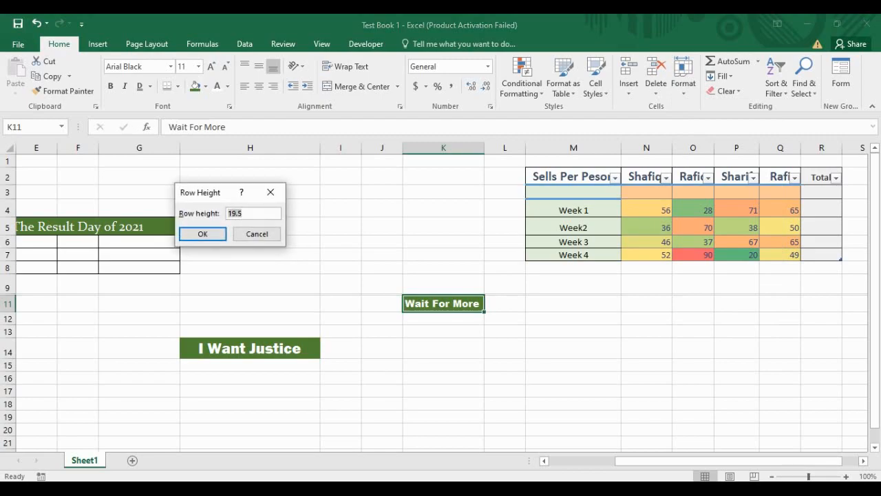
type("25")
key("Return")
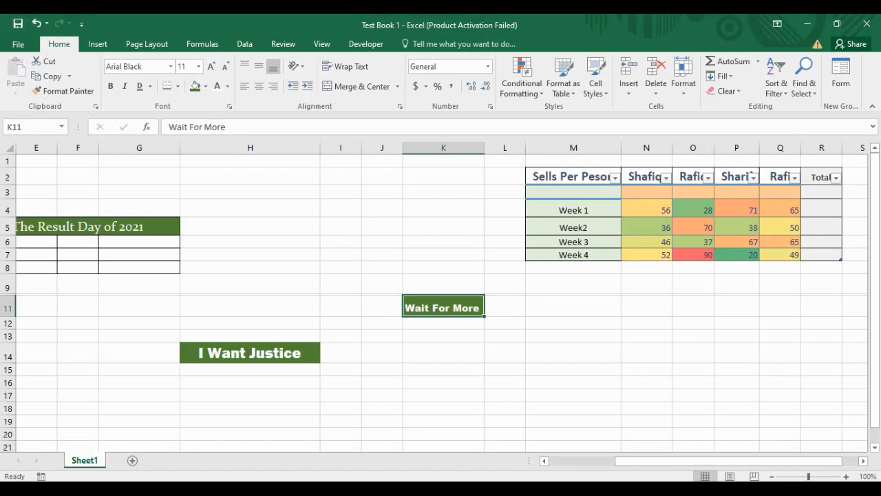
left_click(505, 177)
Step: Select the whole Sells Per Peson table including its header row
left_click(570, 177)
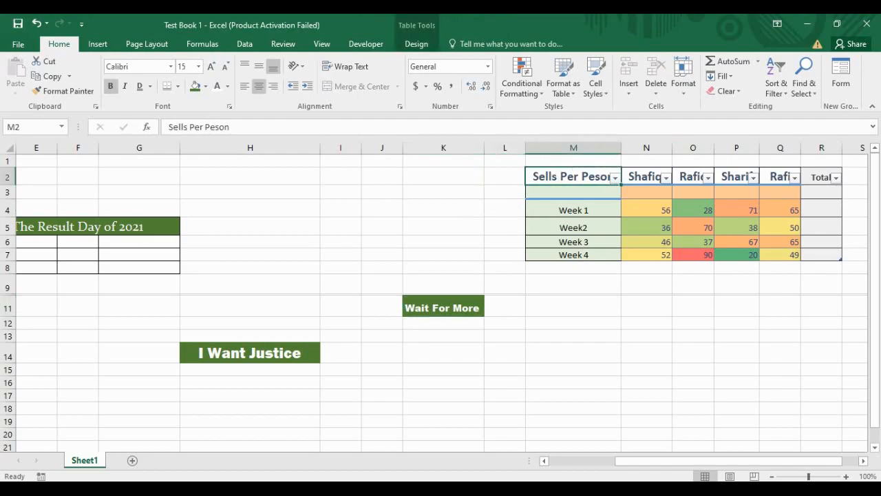
left_click_drag(574, 177, 654, 210)
left_click(646, 193)
left_click(647, 209)
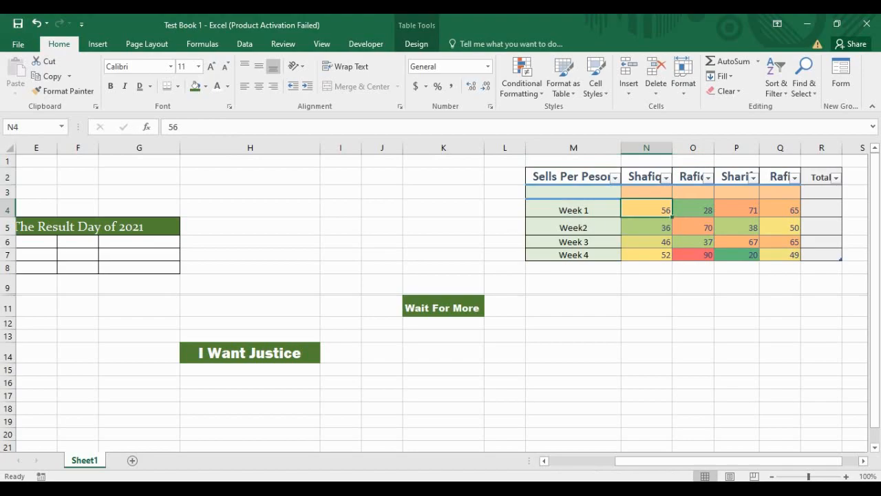
left_click(694, 227)
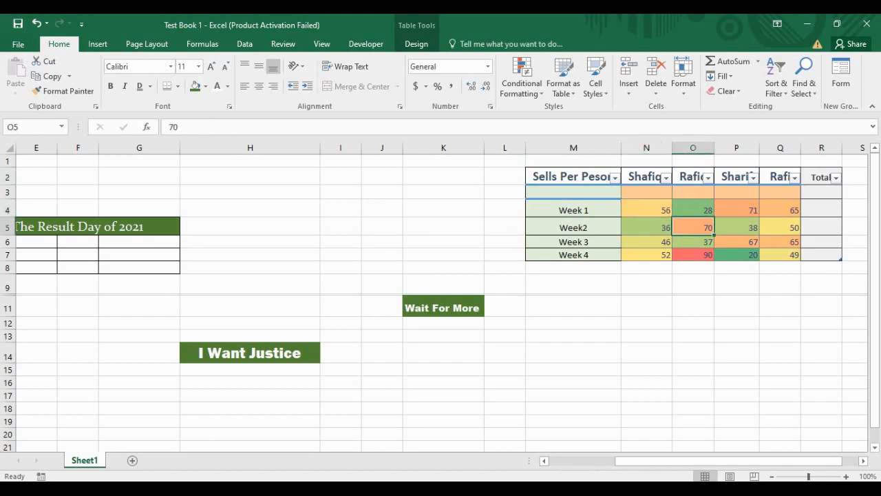
key("ctrl+a")
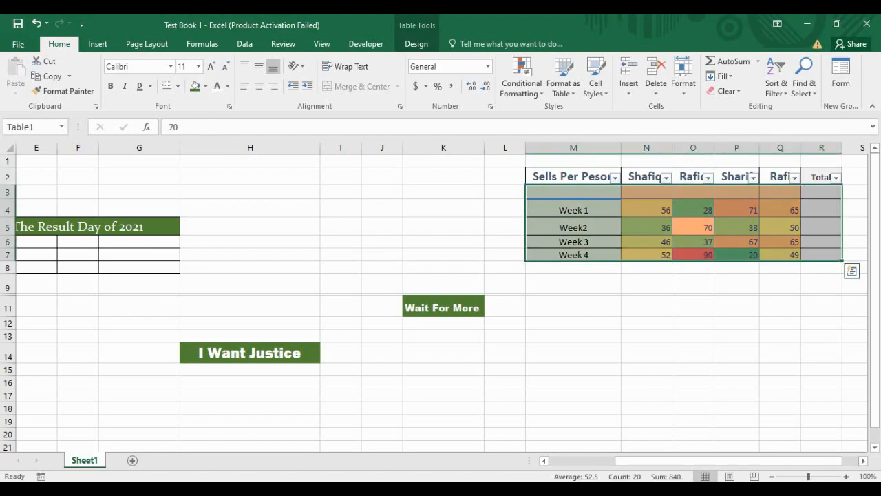
left_click(574, 177)
left_click_drag(574, 177, 851, 270)
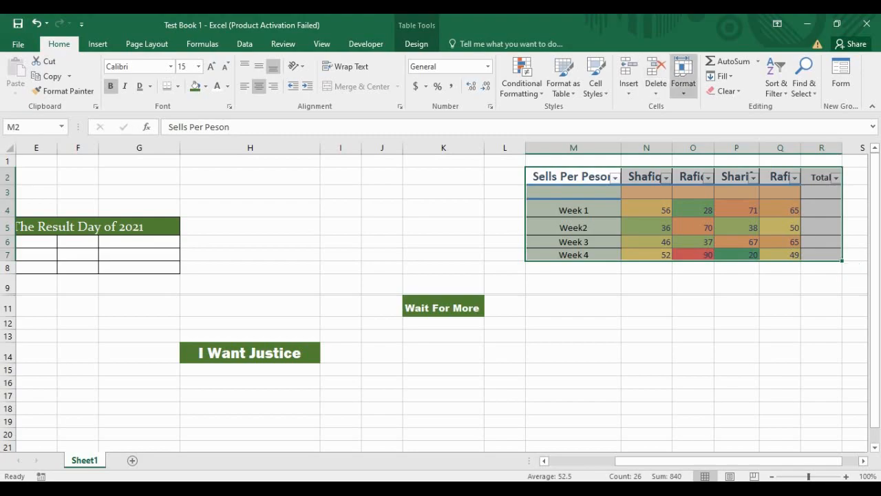
Step: Apply Table Style Dark 1 to the sales table from the Format as Table gallery
left_click(683, 76)
mouse_move(717, 216)
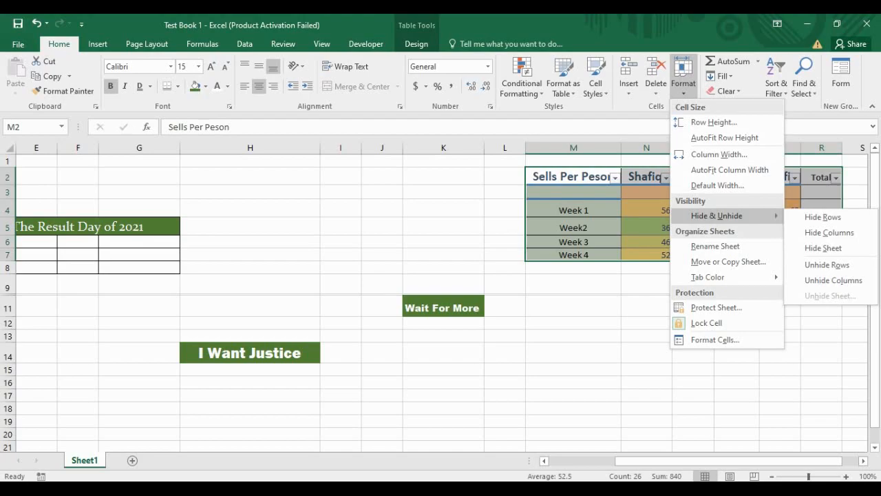
left_click(563, 78)
left_click(563, 78)
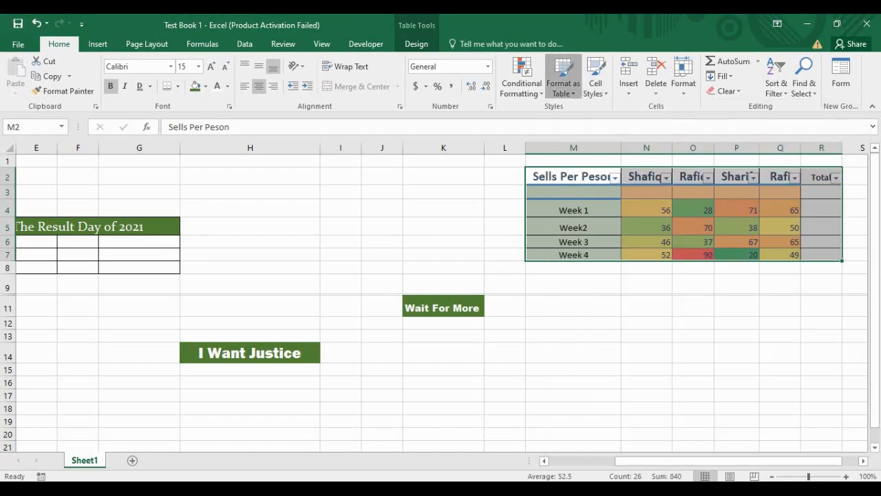
left_click(564, 79)
scroll(747, 369, "down", 1)
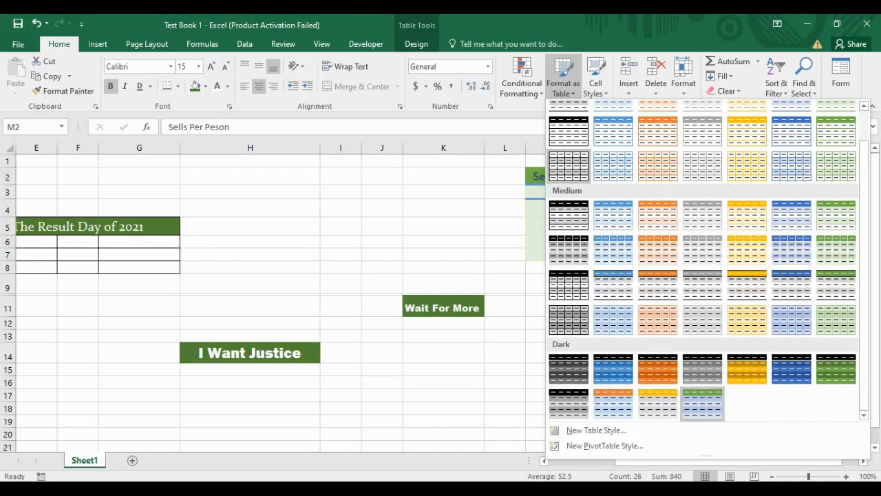
left_click(571, 373)
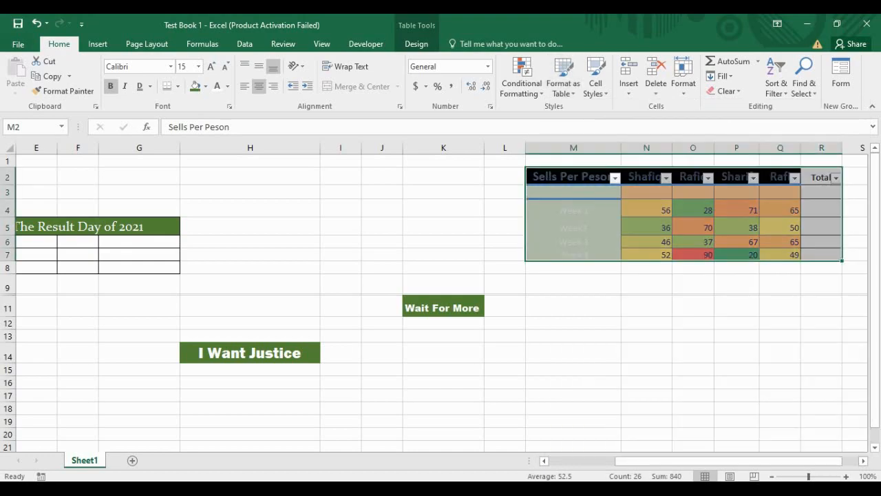
left_click(647, 306)
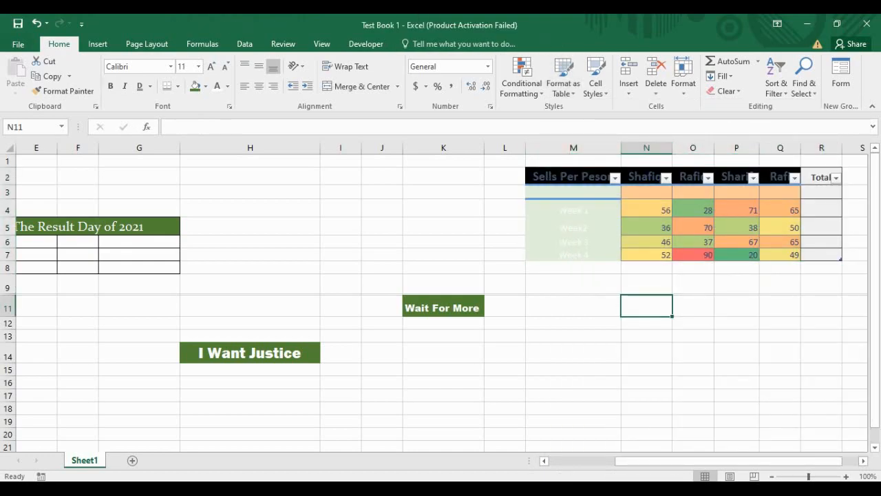
left_click(647, 192)
key("Down")
key("Down")
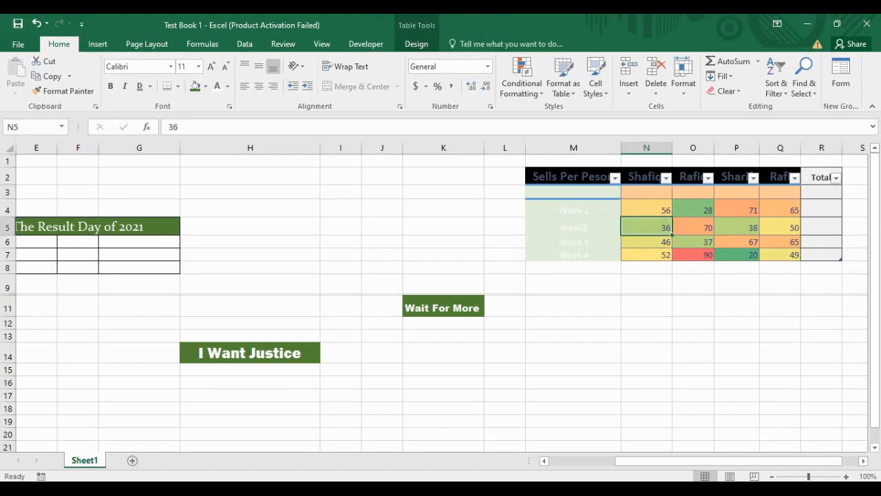
key("ctrl+a")
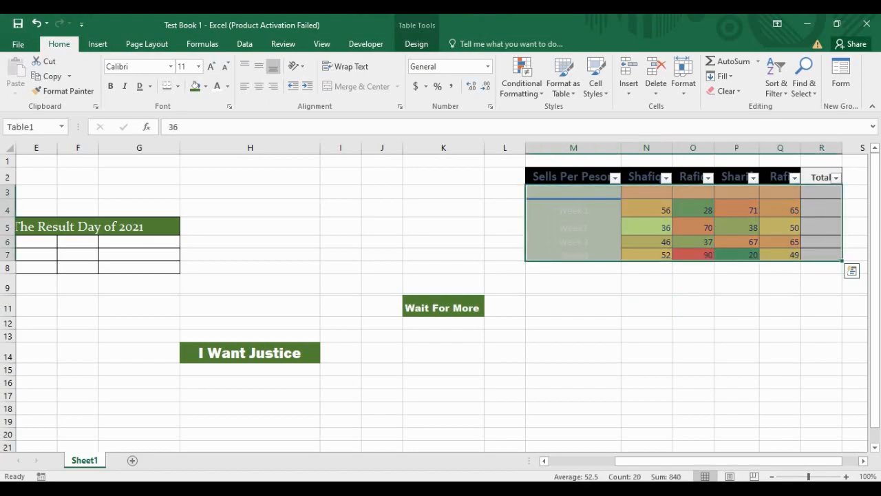
Step: Widen column M to fit Sells Per Peson and select the table with headers
left_click_drag(621, 147, 635, 147)
left_click(660, 148)
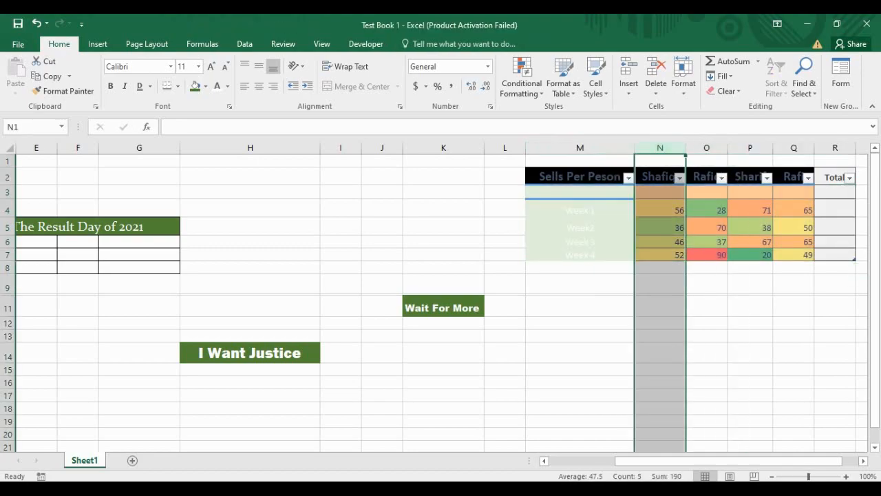
left_click(580, 242)
left_click(579, 210)
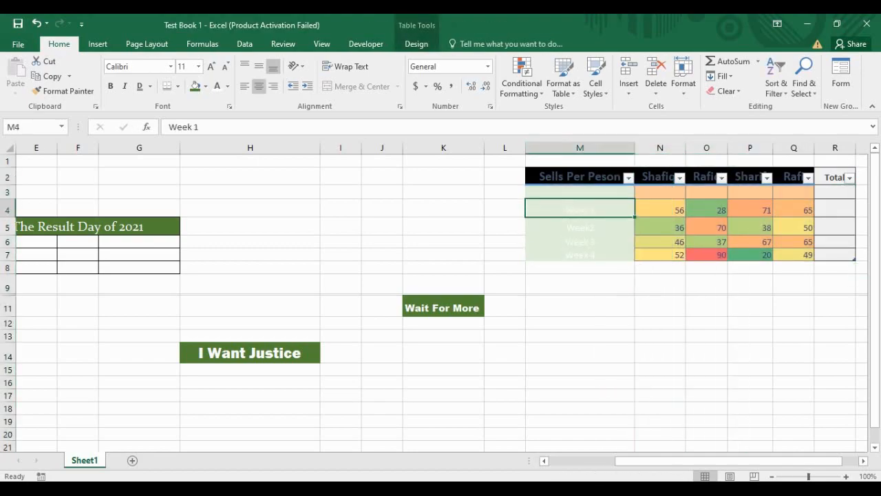
left_click_drag(580, 177, 835, 255)
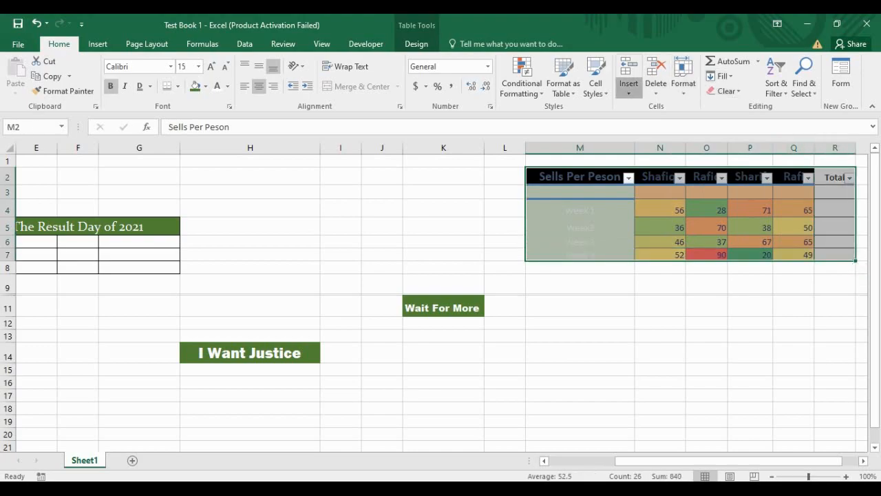
Step: Switch the table to a light table style with a black grid
left_click(629, 83)
left_click(563, 77)
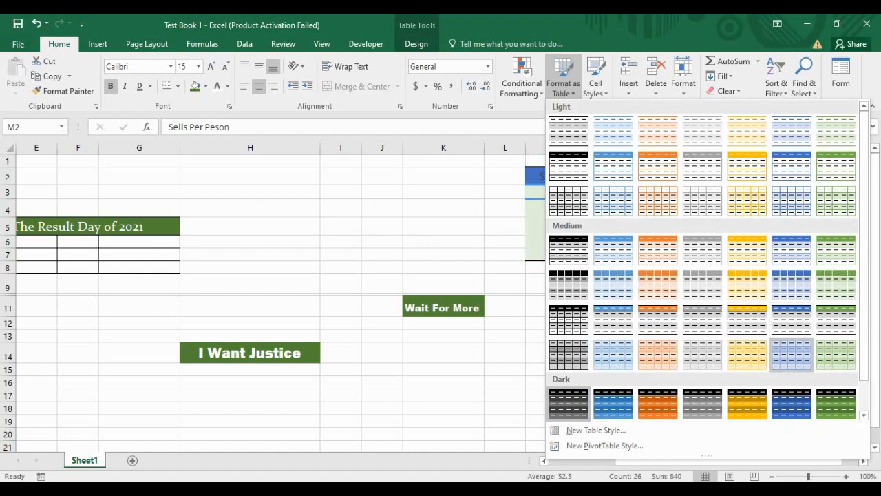
scroll(792, 324, "down", 1)
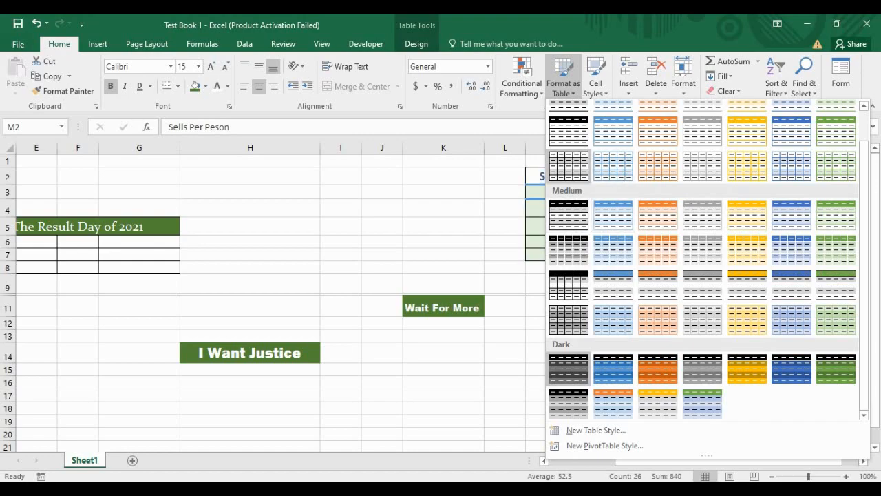
left_click(568, 166)
left_click(660, 306)
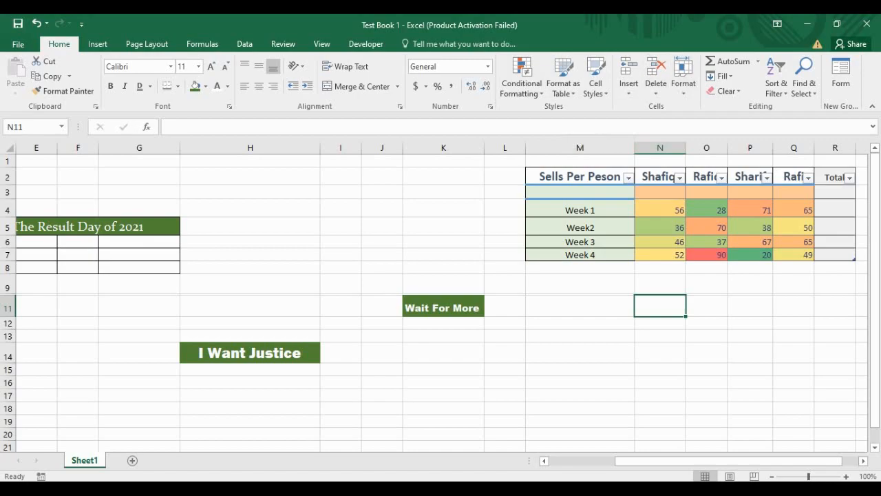
left_click(750, 305)
Step: Delete the empty row 3 above Week 1 with Delete Sheet Rows
left_click(580, 305)
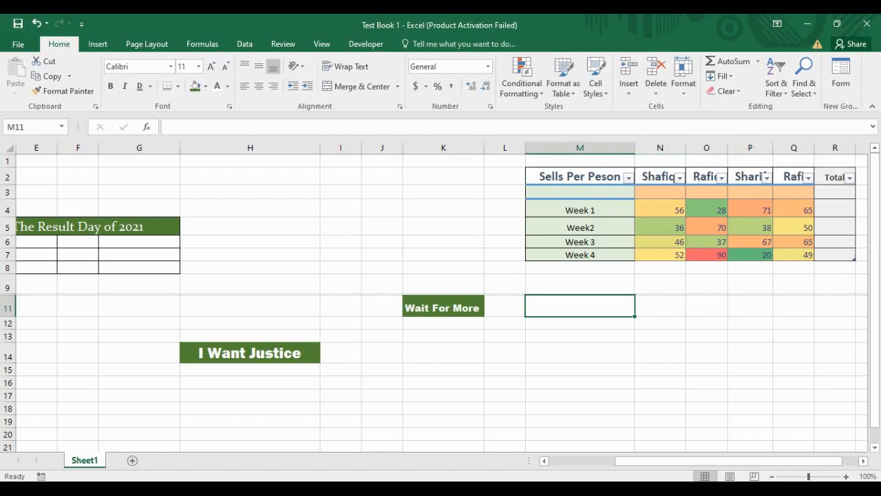
left_click(794, 283)
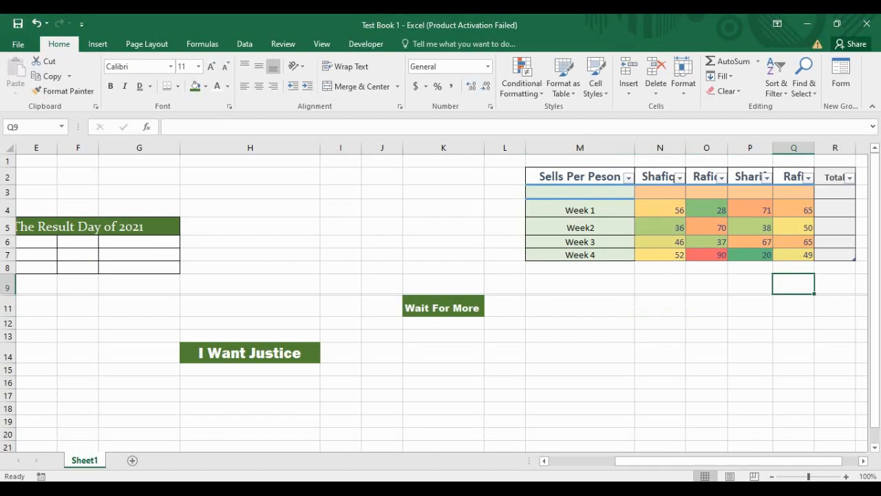
left_click(835, 208)
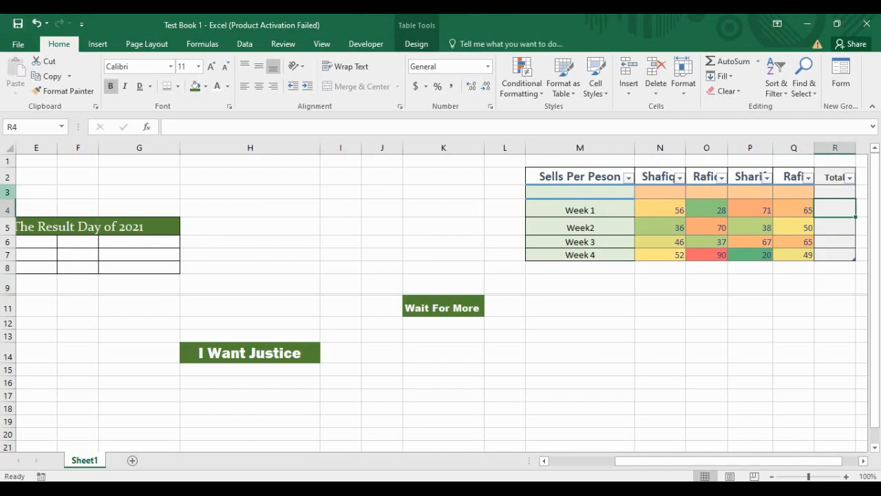
left_click(8, 192)
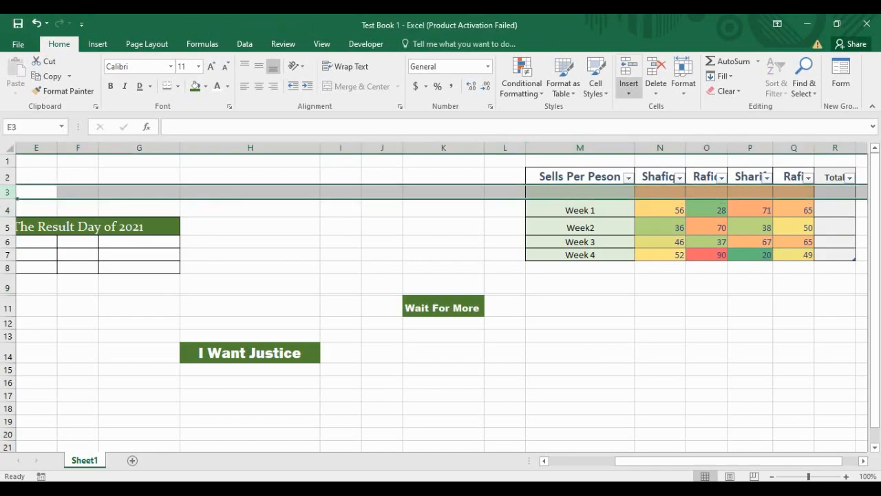
left_click(655, 89)
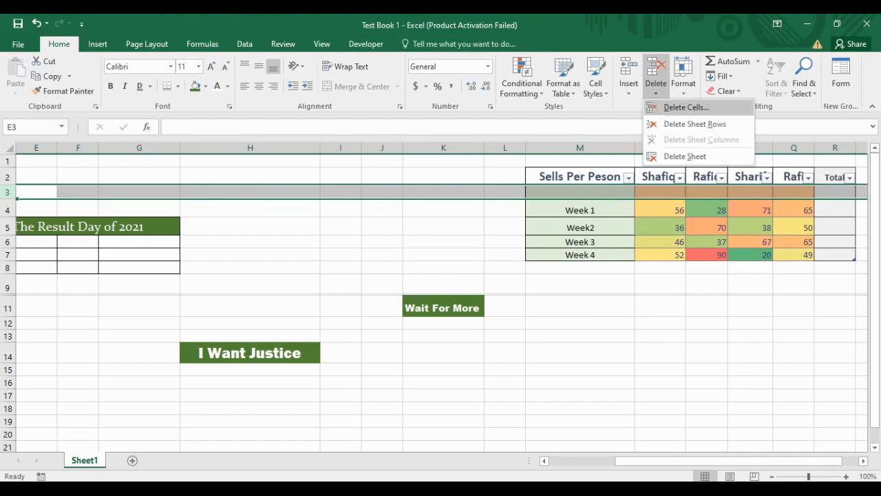
left_click(695, 124)
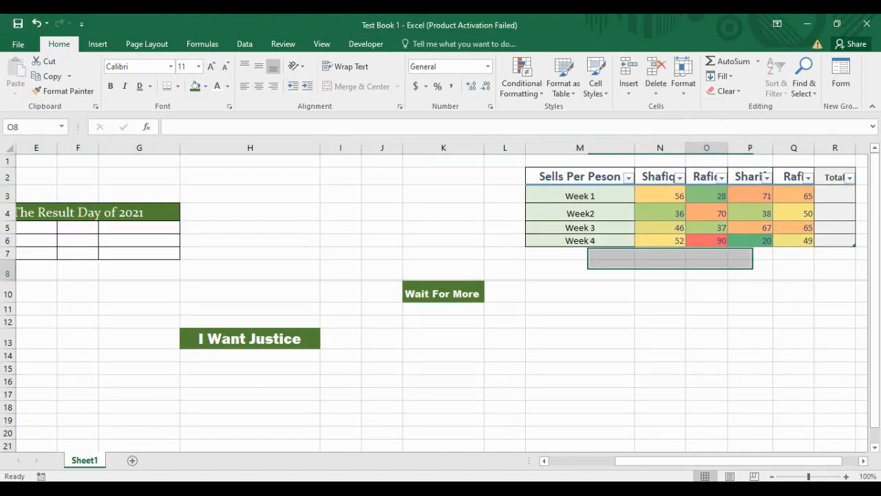
Step: Centre the weekly sales figures N3:Q6 both horizontally and vertically
left_click(835, 195)
left_click_drag(661, 195, 792, 241)
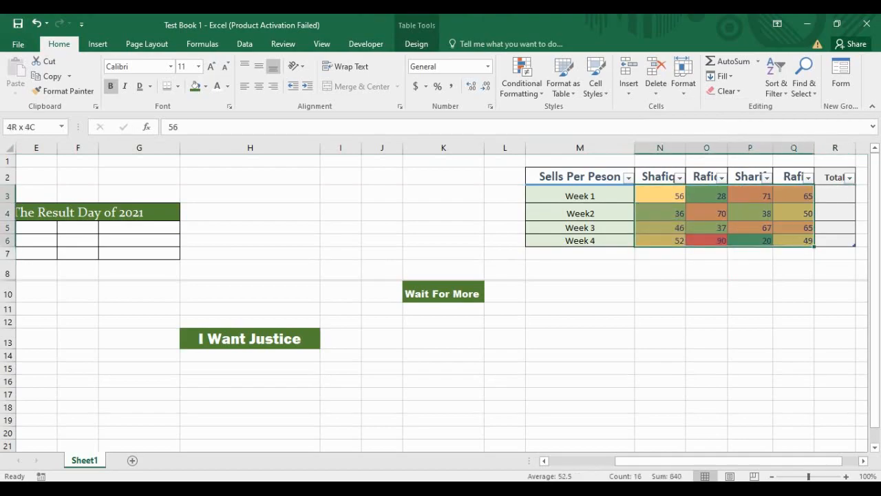
left_click(259, 66)
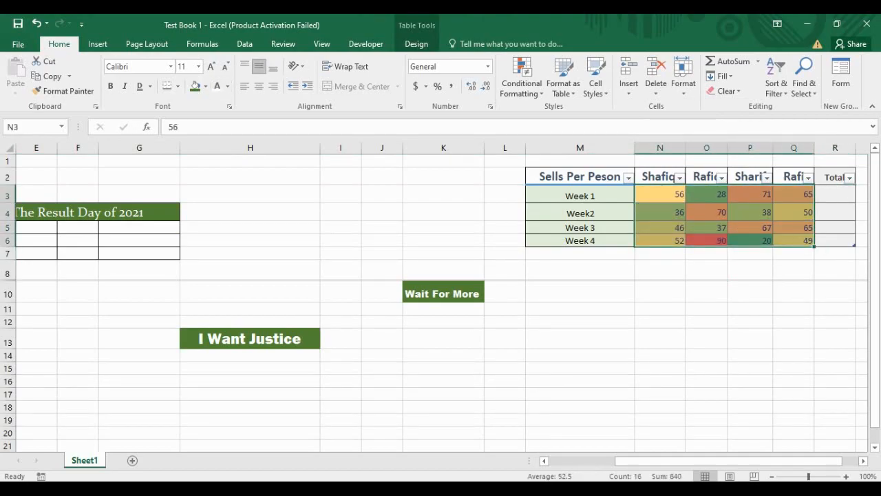
left_click(259, 86)
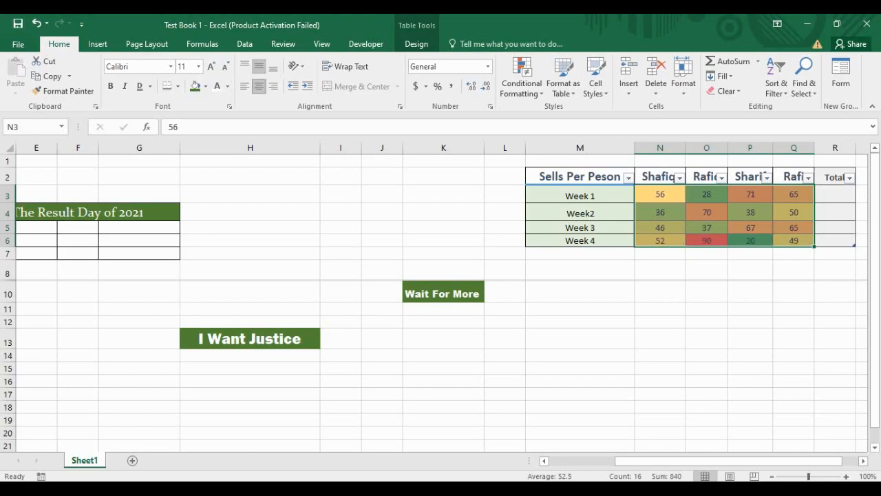
left_click(835, 195)
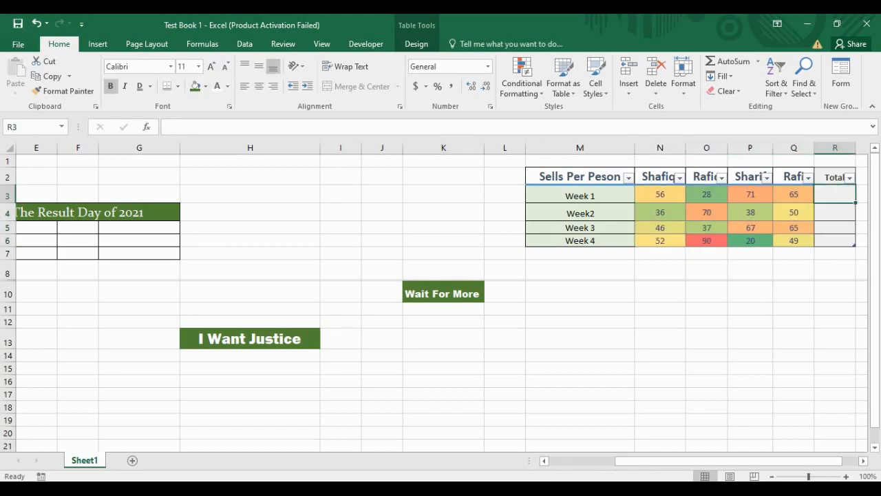
left_click_drag(660, 195, 794, 240)
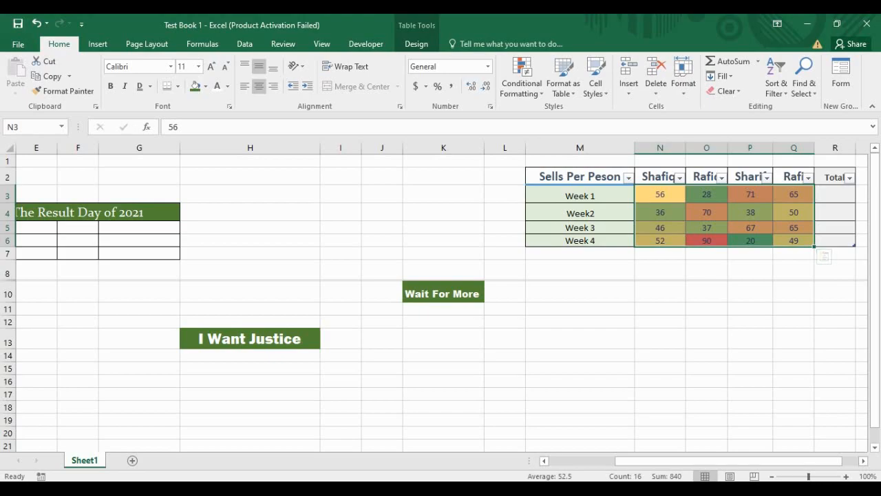
left_click(660, 195)
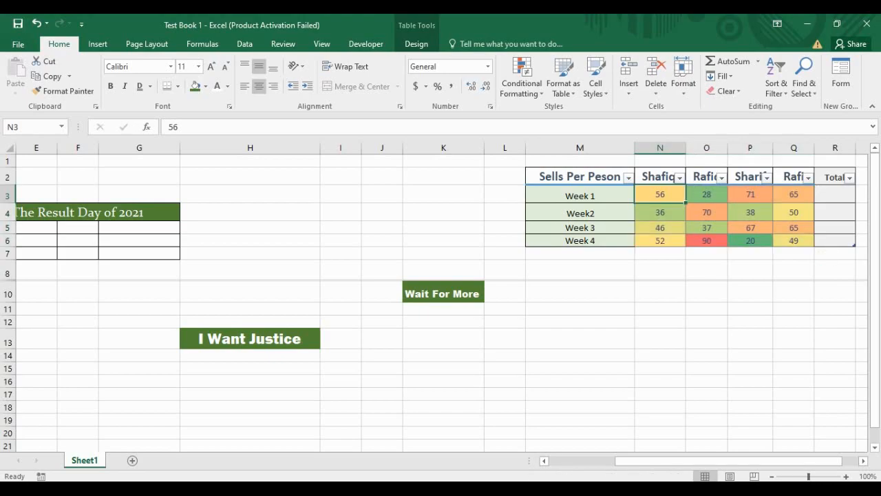
left_click(707, 195)
left_click(661, 195)
key("Right")
key("Right")
key("Right")
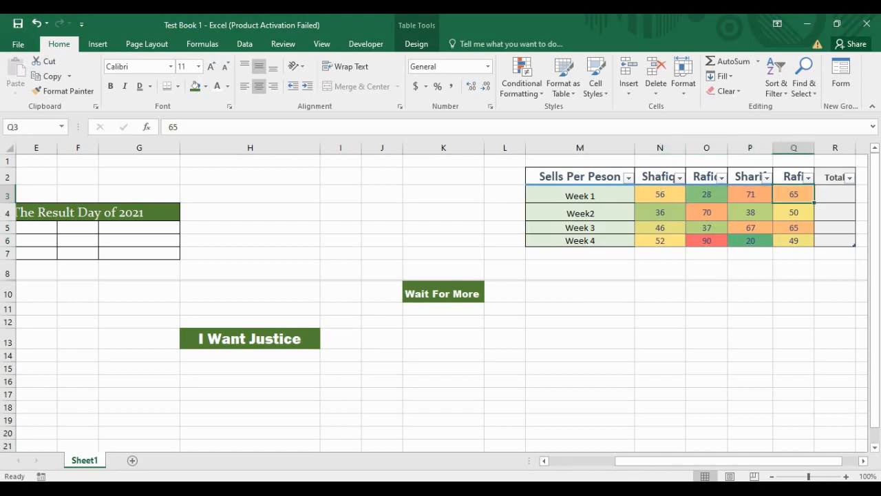
left_click(661, 195)
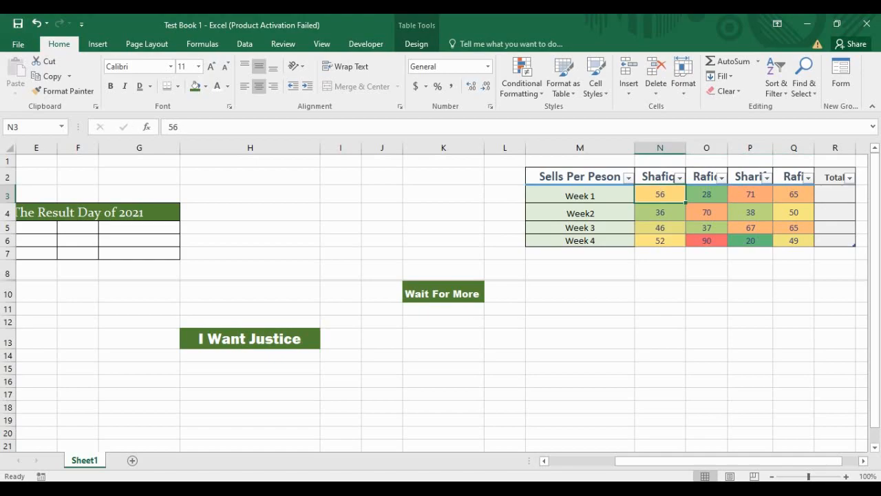
left_click(836, 195)
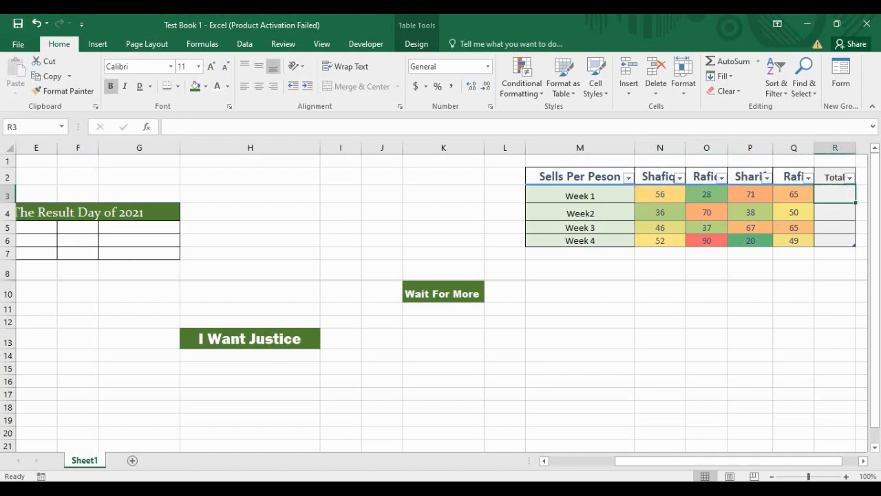
Step: Enter =SUM(N3,O3,P3,Q3) in R3, filling weekly totals 220, 194, 215 and 211
type("=")
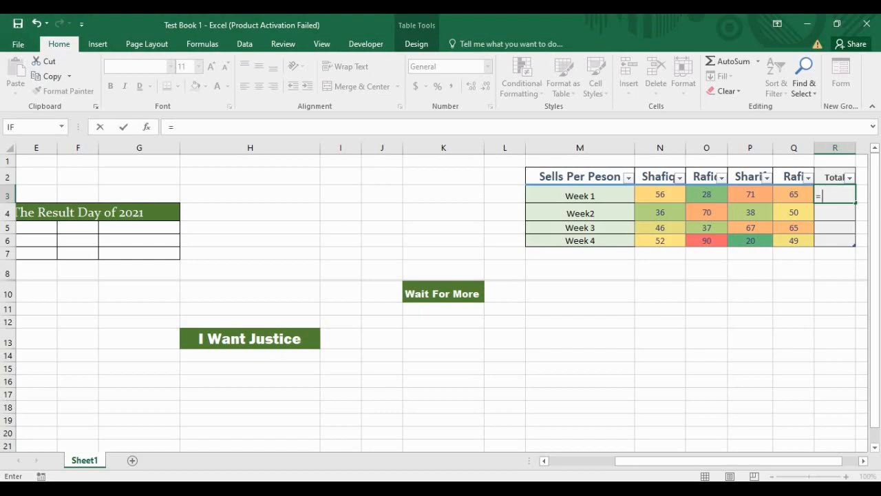
type("SUM")
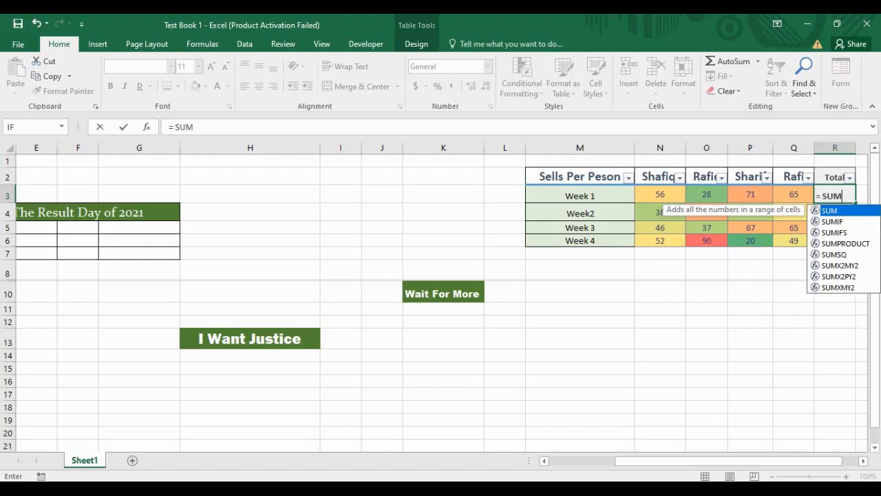
type("(")
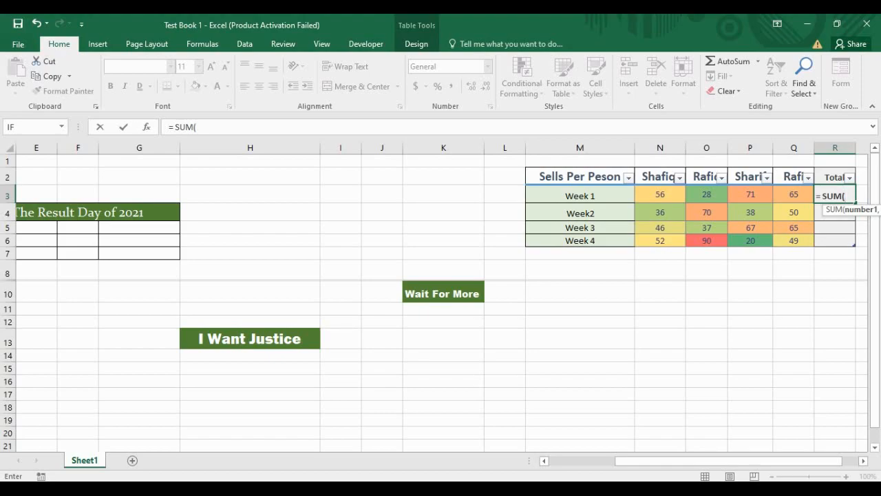
left_click(661, 195)
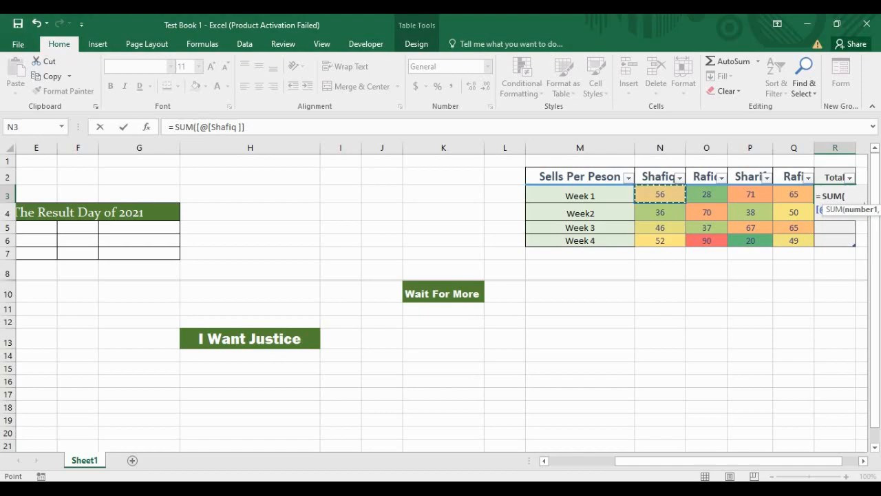
type(",")
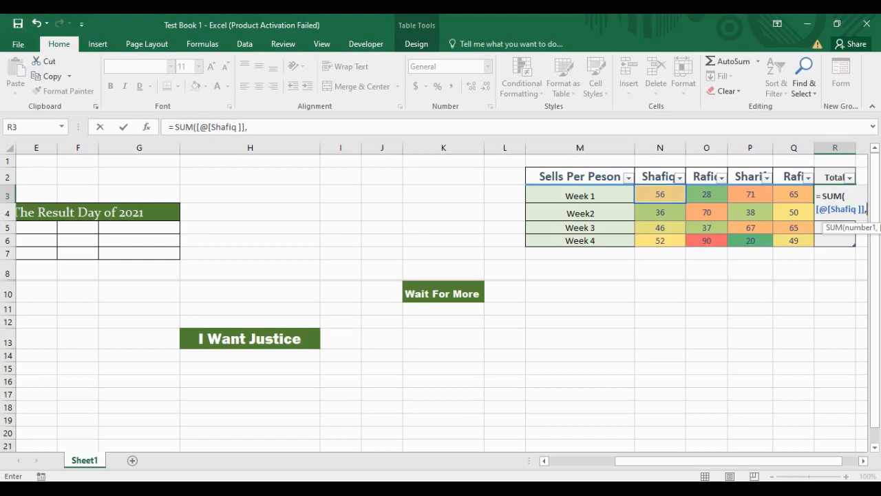
left_click(706, 194)
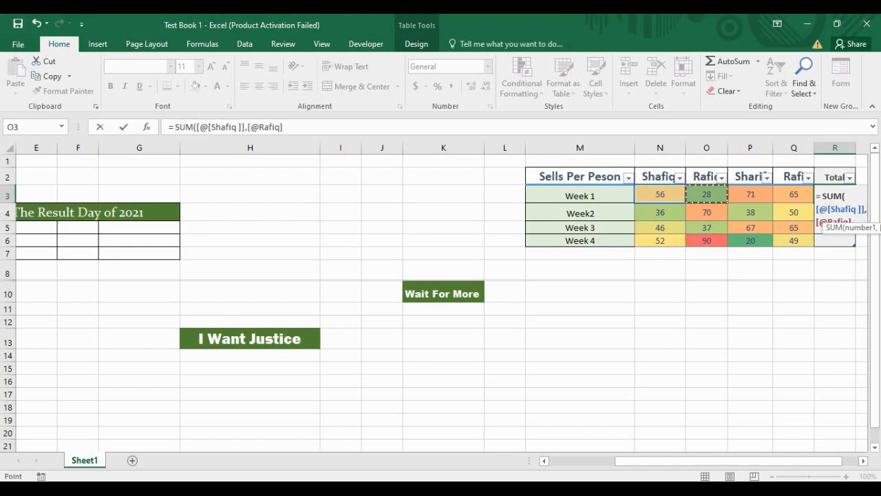
type(",")
left_click(751, 194)
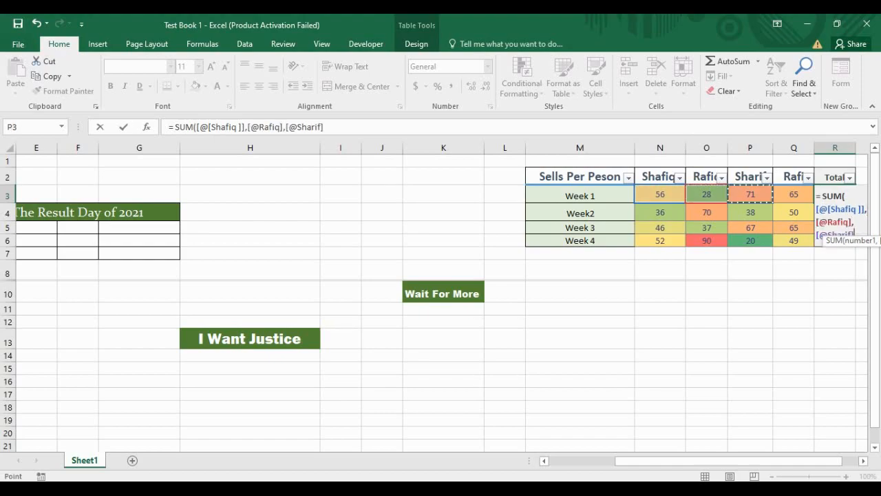
type(",")
left_click(794, 194)
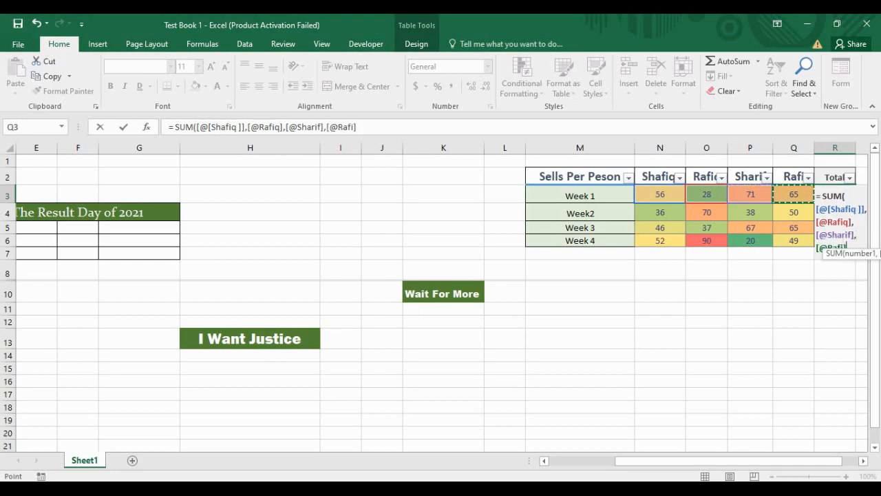
type(")")
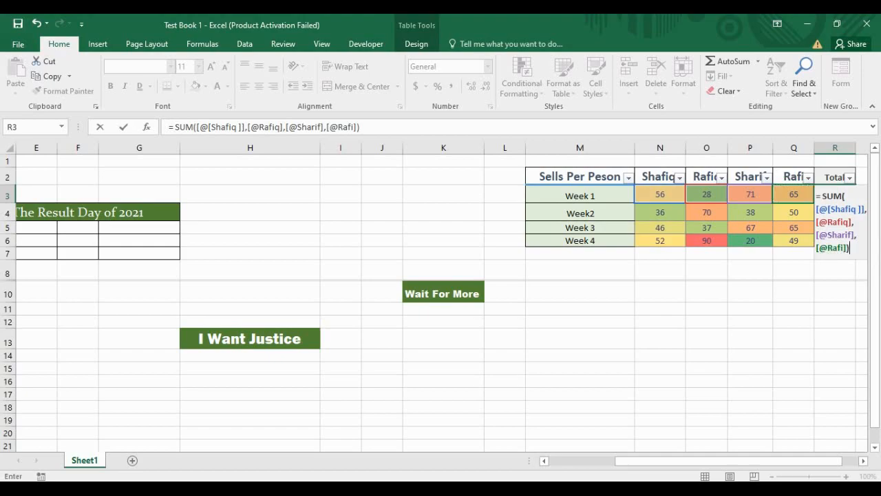
key("Return")
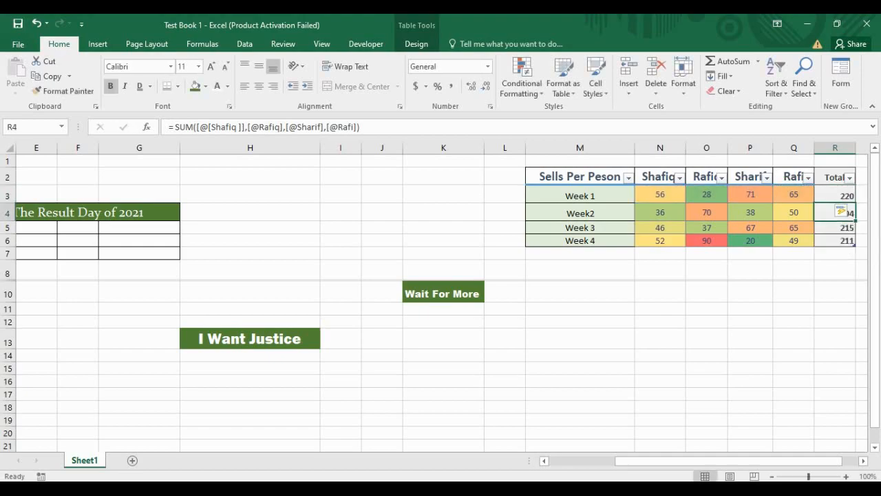
left_click(836, 270)
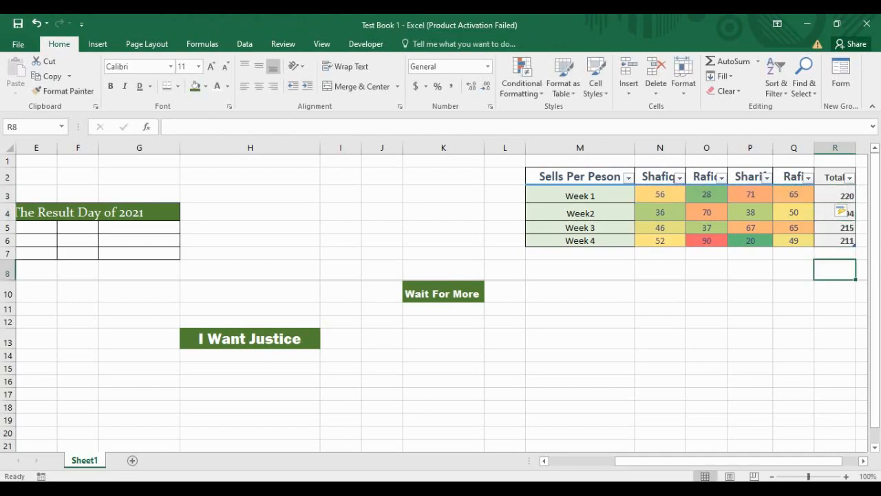
Step: Type 'Total Monthly Sell' in M7 to extend the table with a row under Week 4
left_click(794, 292)
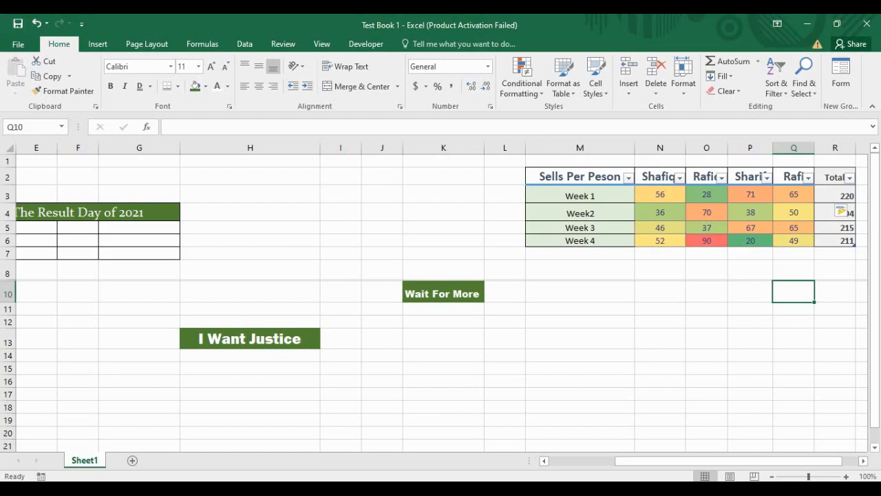
left_click(835, 270)
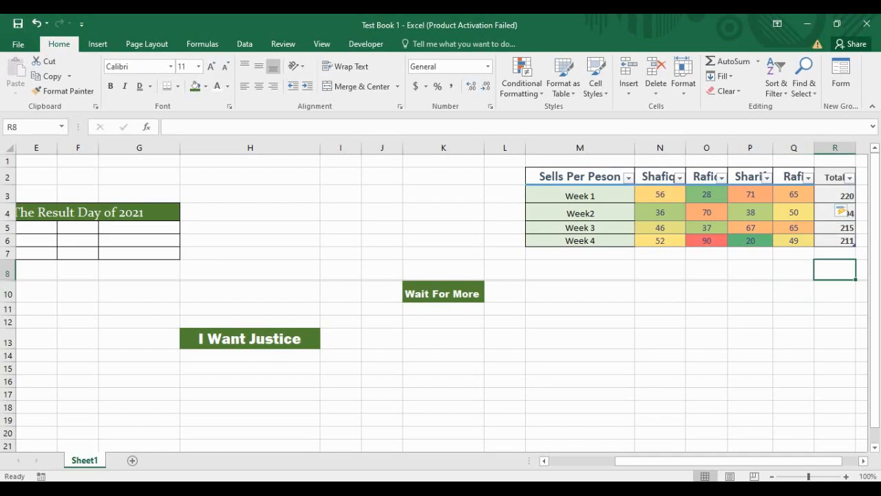
left_click(660, 253)
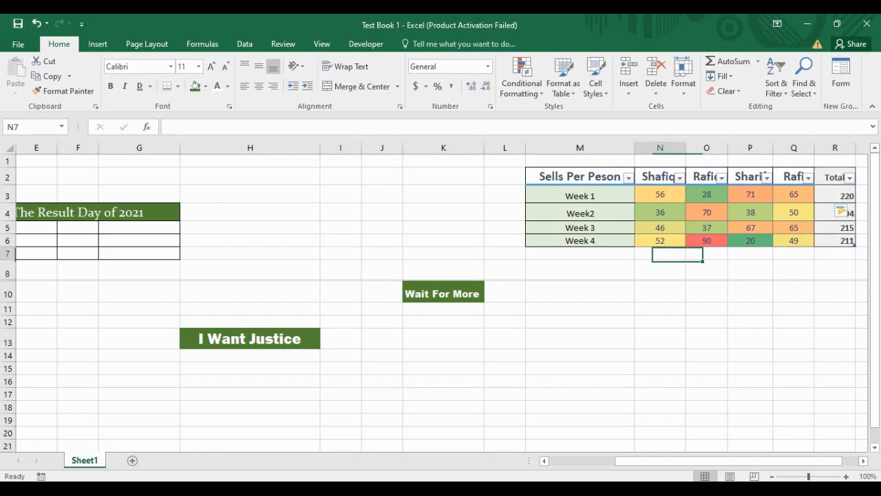
left_click(580, 253)
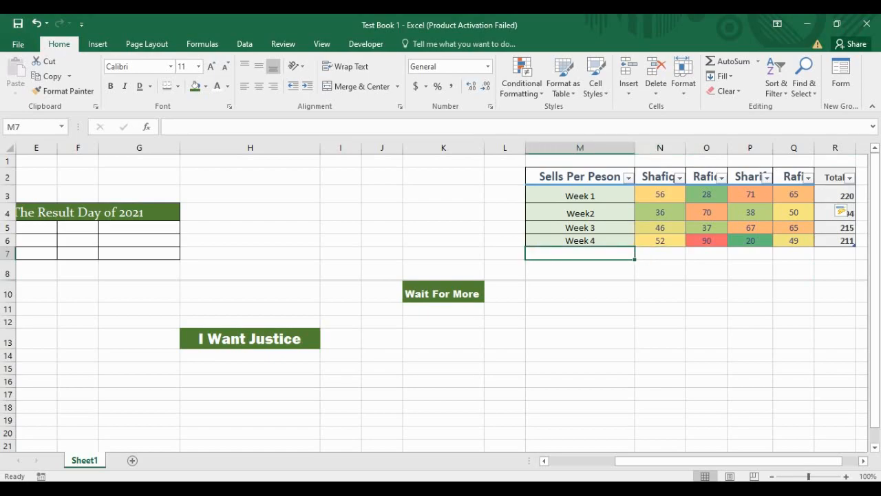
type("Tota")
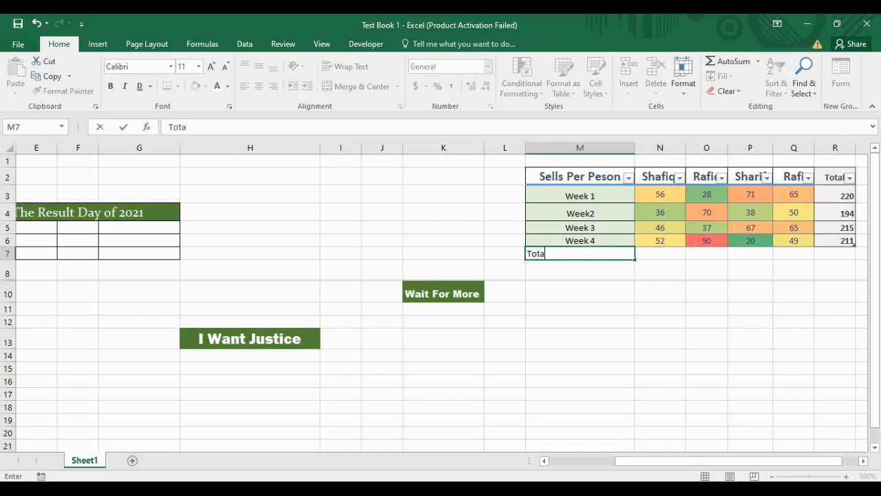
type("l Monthly")
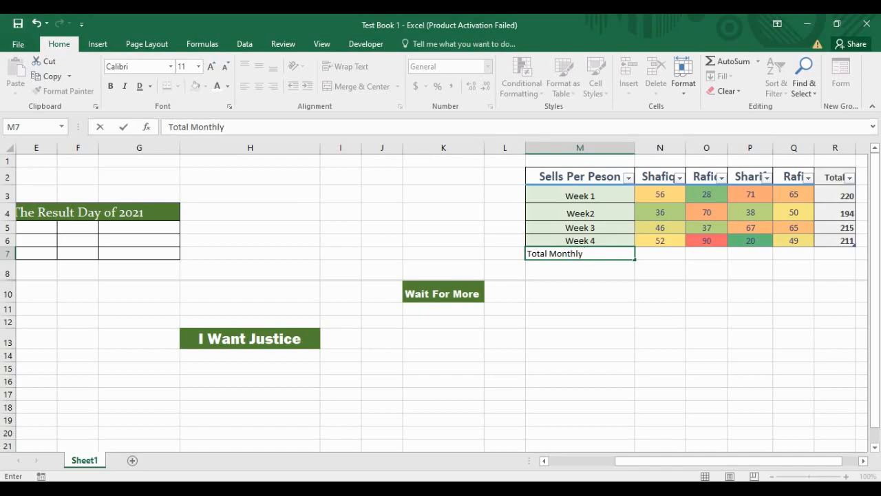
type(" Sell")
key("Return")
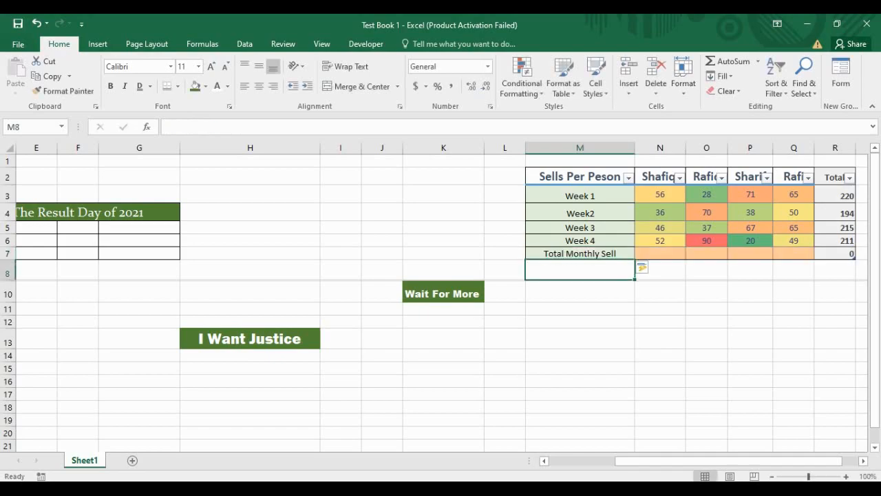
Step: Sum N3:N6 in N7 and fill it across to Q7, giving 190, 225, 196, 229 and 840
left_click(660, 254)
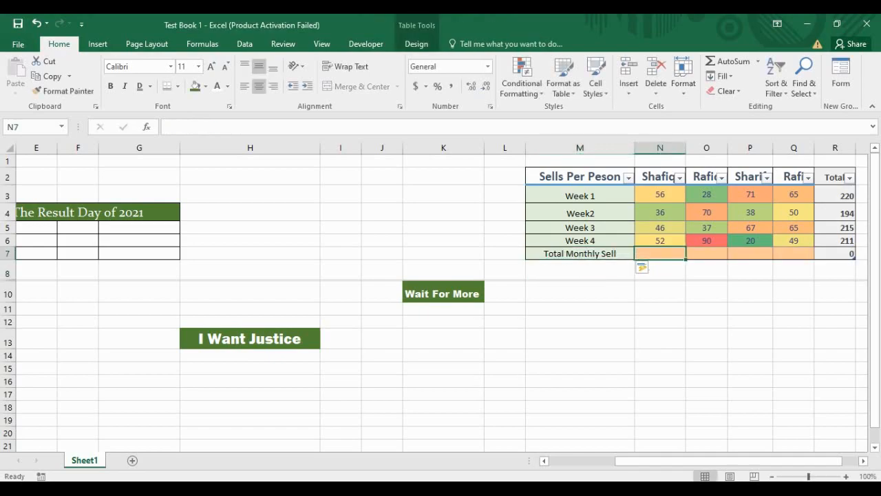
type("=")
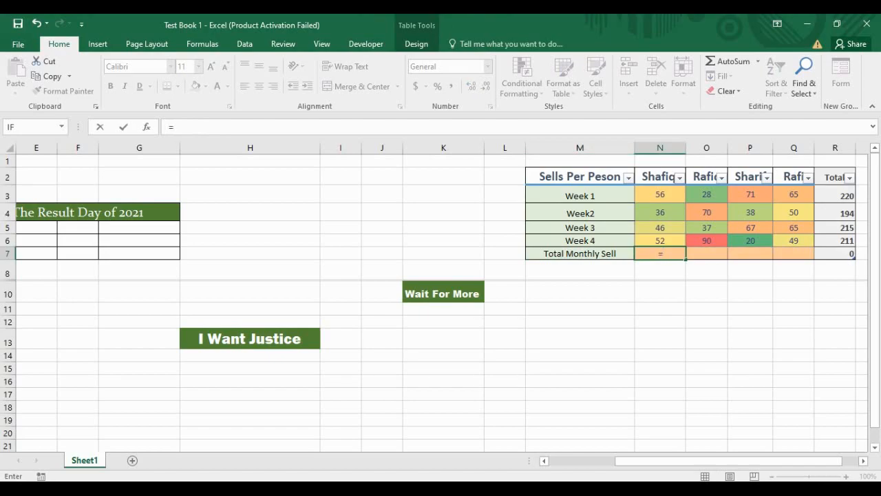
type(" SUM")
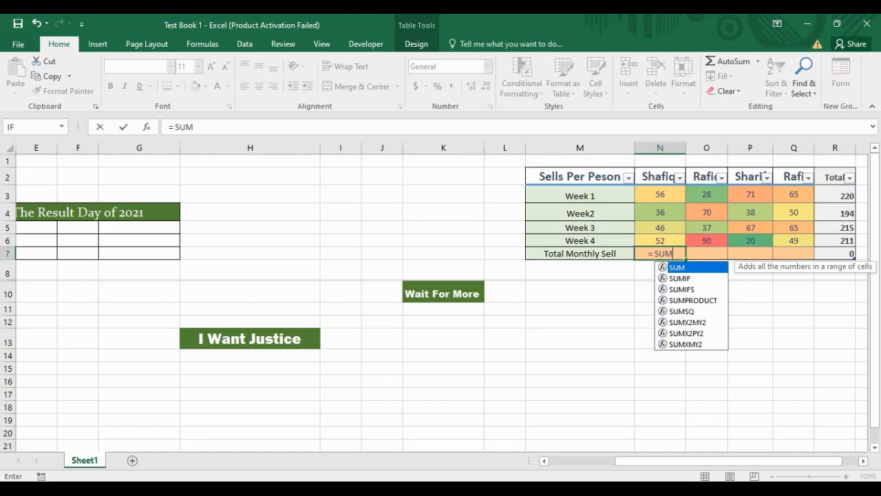
type("(")
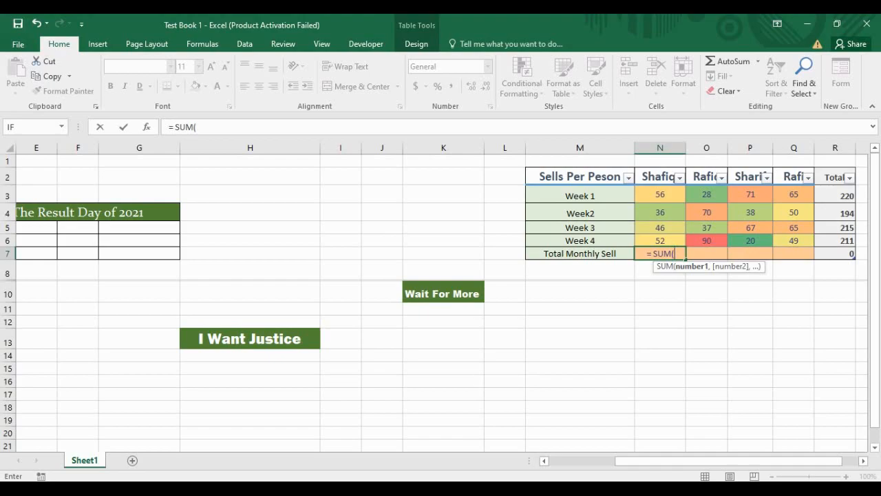
left_click_drag(659, 195, 678, 241)
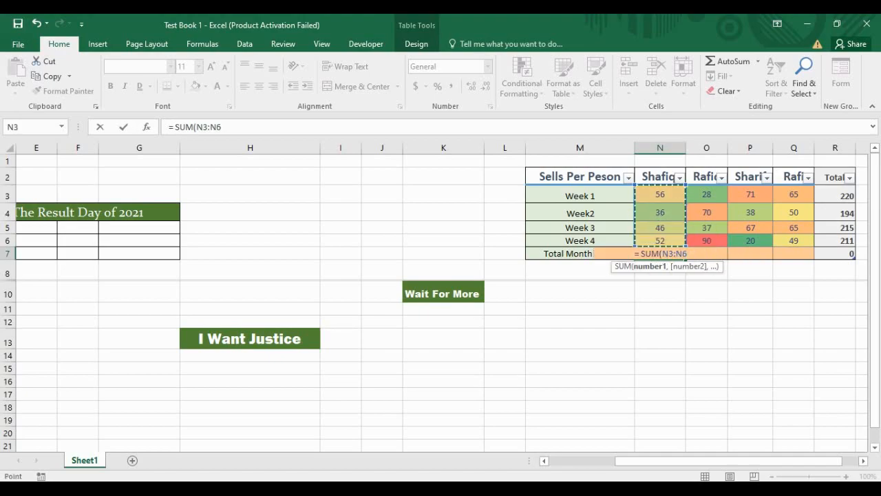
type(")")
key("Return")
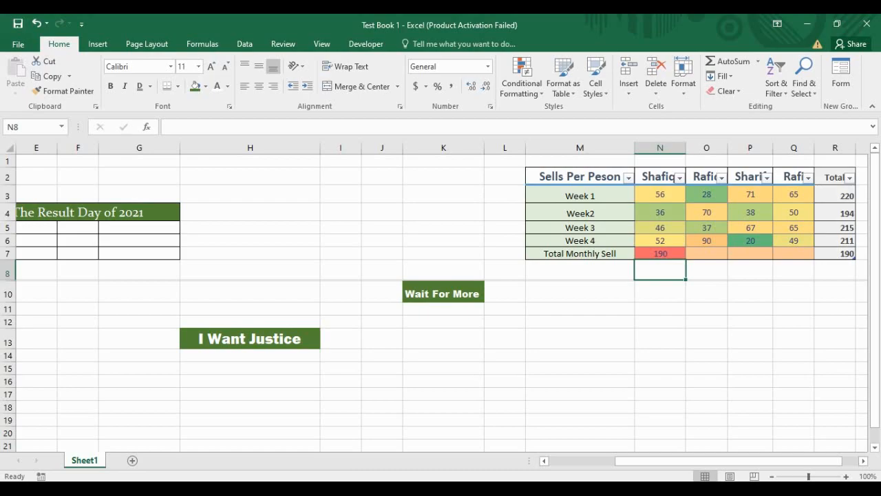
left_click(660, 253)
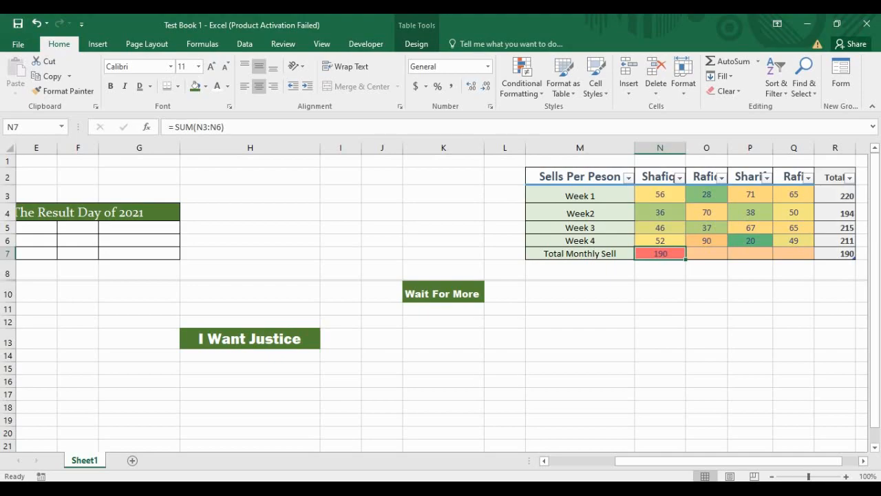
left_click_drag(686, 259, 803, 256)
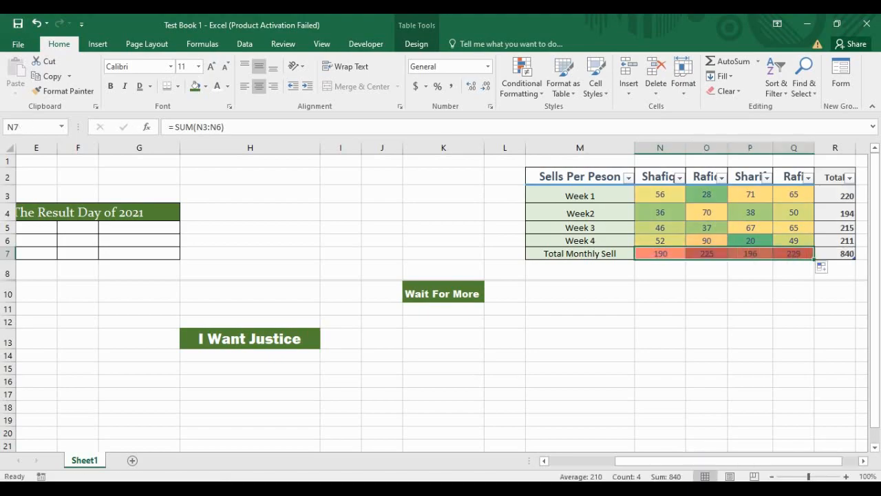
Step: Deselect the filled total row and inspect the Total Monthly Sell cells N7 to Q7
left_click(794, 270)
left_click(660, 281)
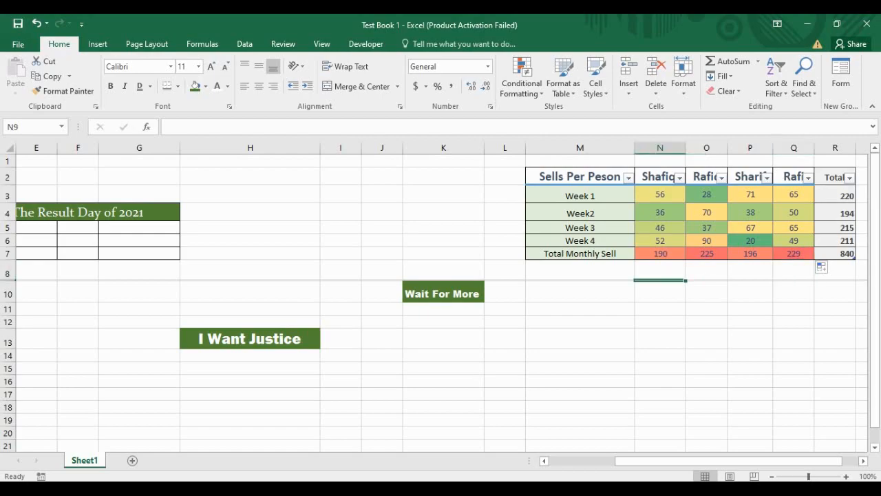
left_click(659, 271)
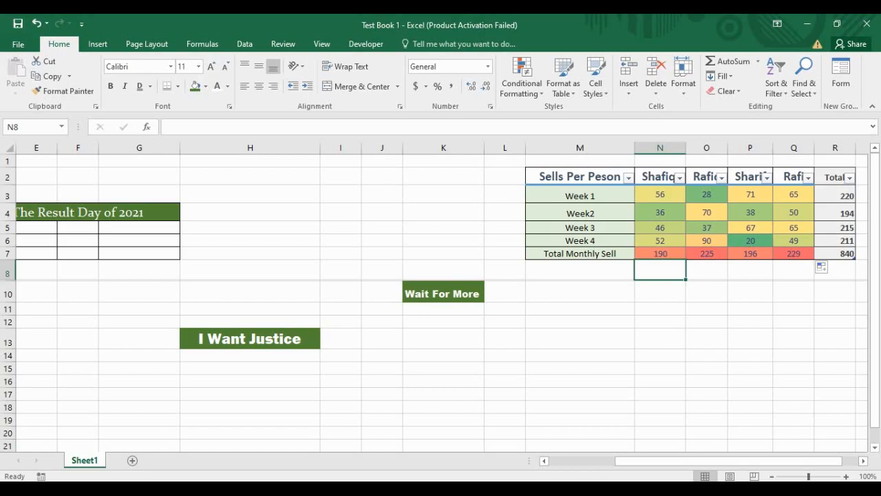
left_click(706, 293)
left_click(661, 271)
left_click(706, 271)
left_click(750, 271)
left_click(708, 271)
left_click(793, 271)
left_click(660, 271)
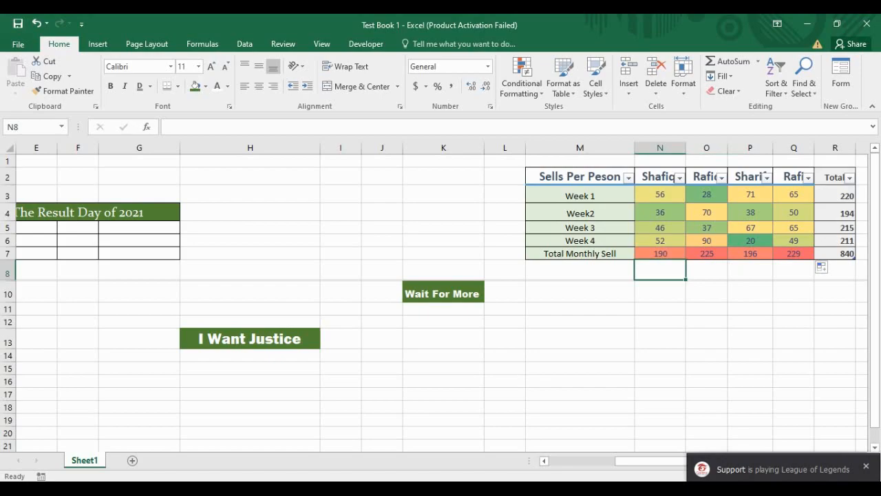
Step: Check the N7 and O7 total formulas, then undo the fill across O7:Q7
left_click_drag(660, 254, 793, 254)
left_click(793, 271)
left_click(660, 271)
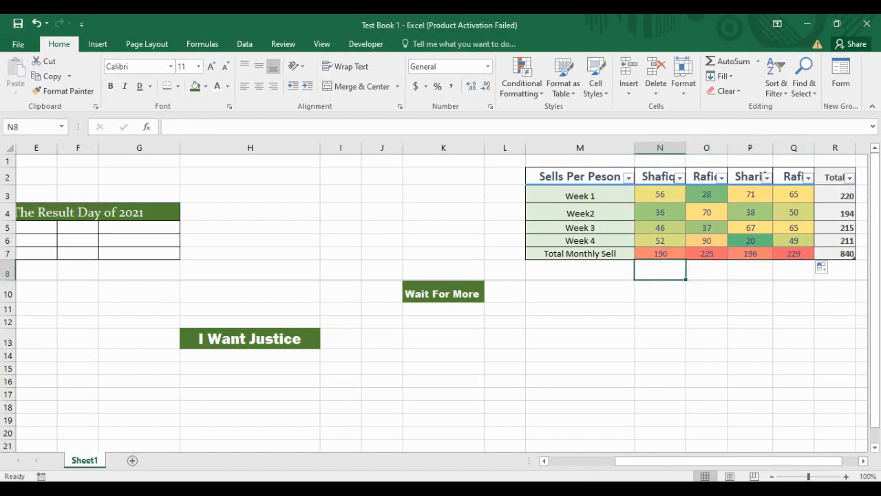
left_click(661, 254)
left_click(751, 270)
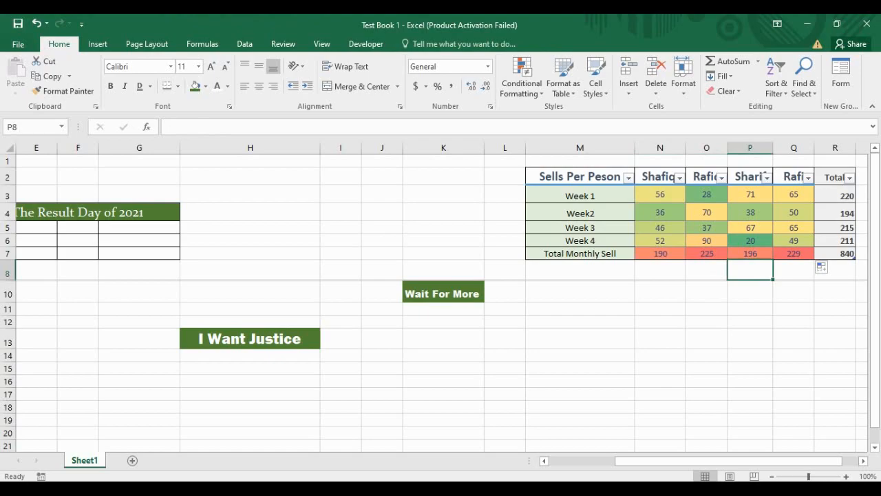
left_click(707, 254)
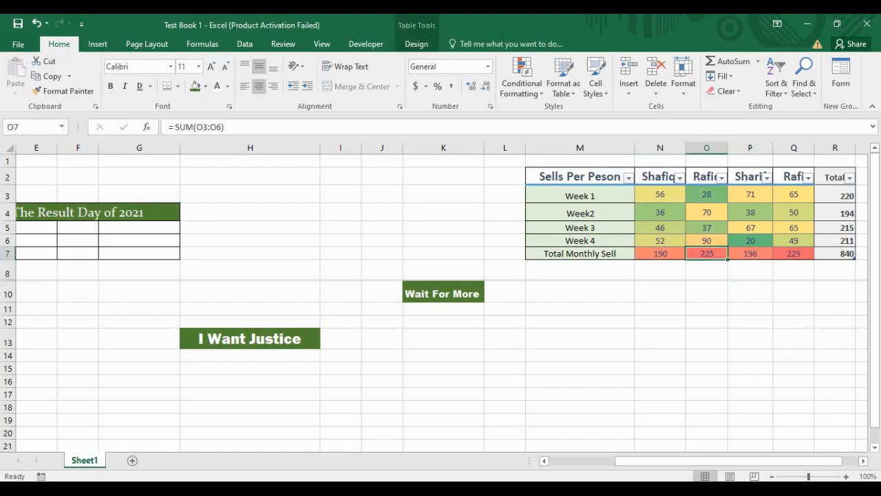
key("ctrl+z")
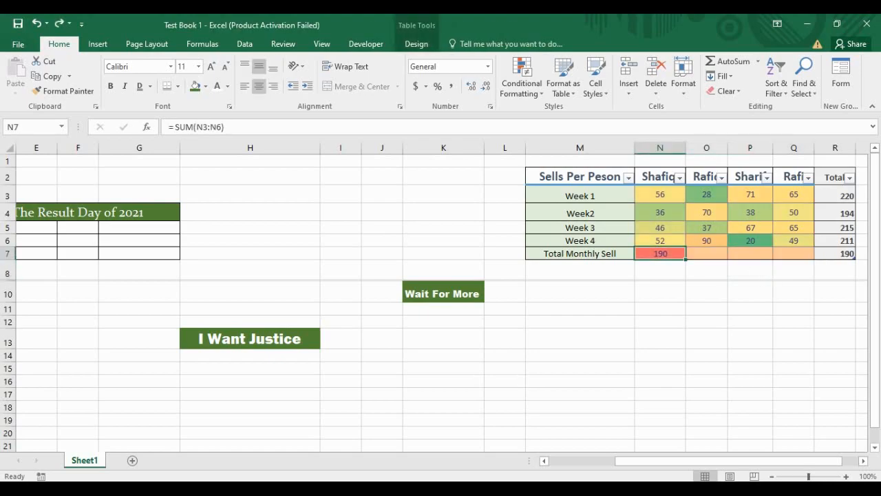
Step: Undo the SUM total in N7, leaving the total cell empty
key("ctrl+z")
left_click(661, 270)
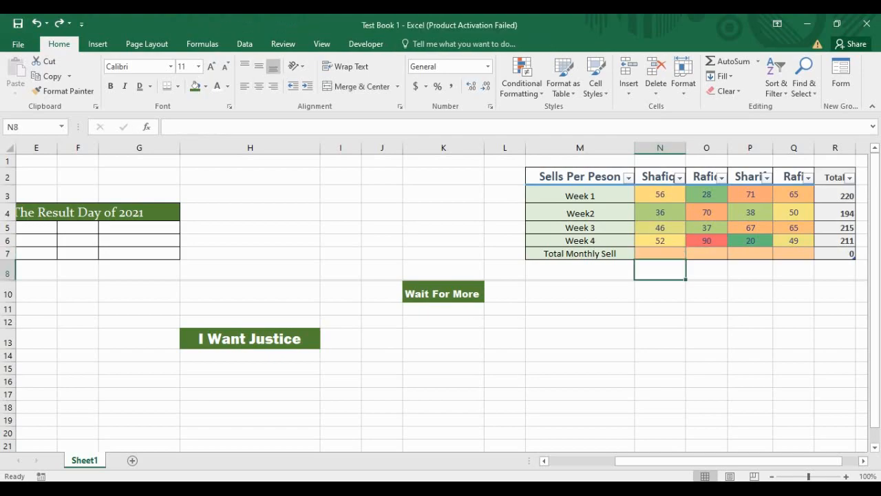
left_click(661, 253)
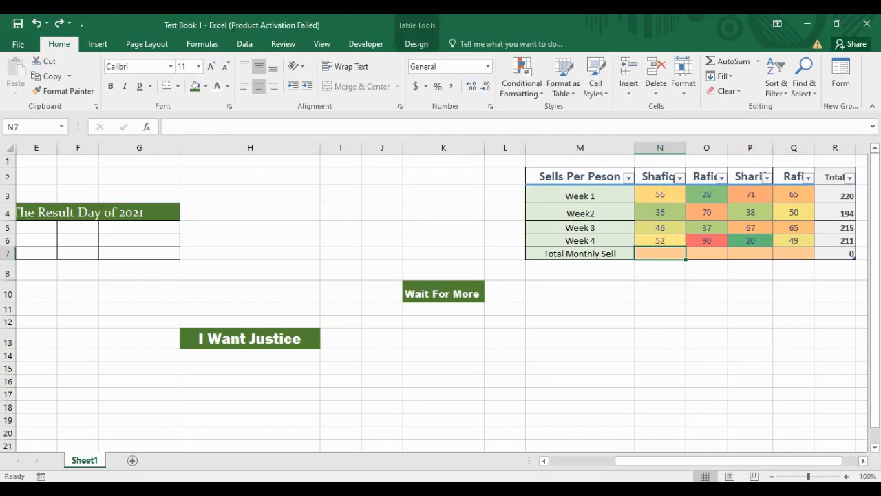
type("=")
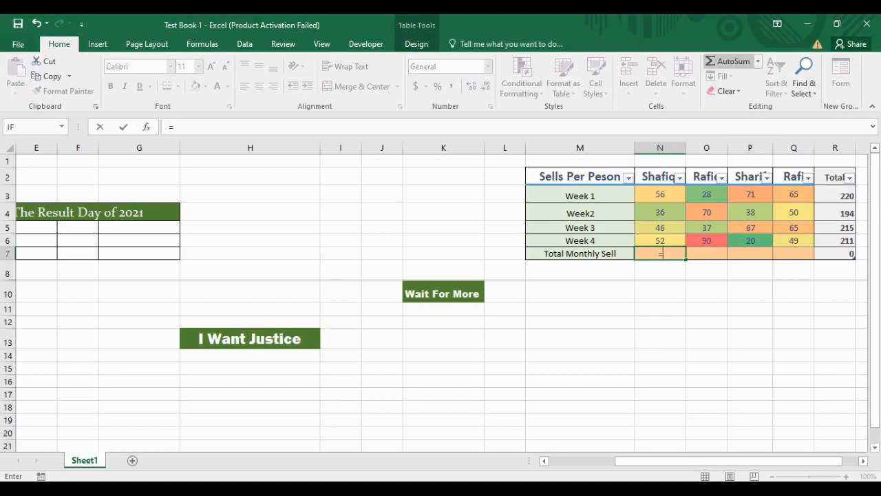
left_click(759, 61)
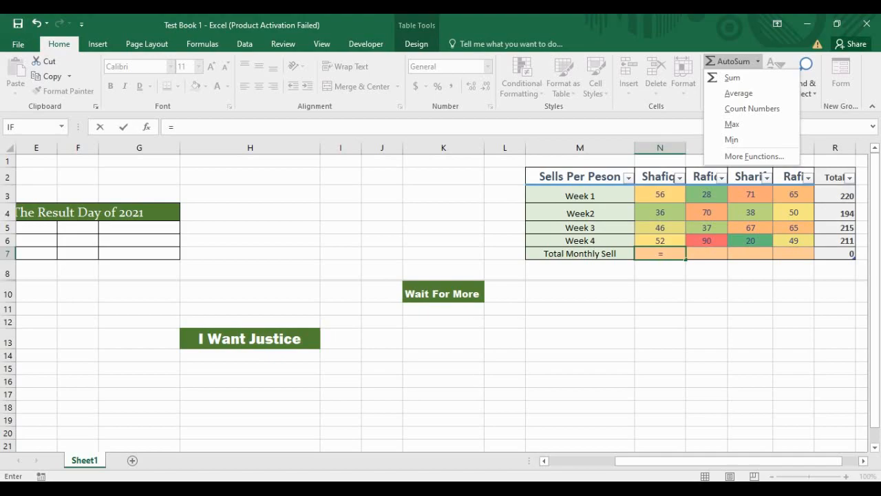
key("Escape")
key("BackSpace")
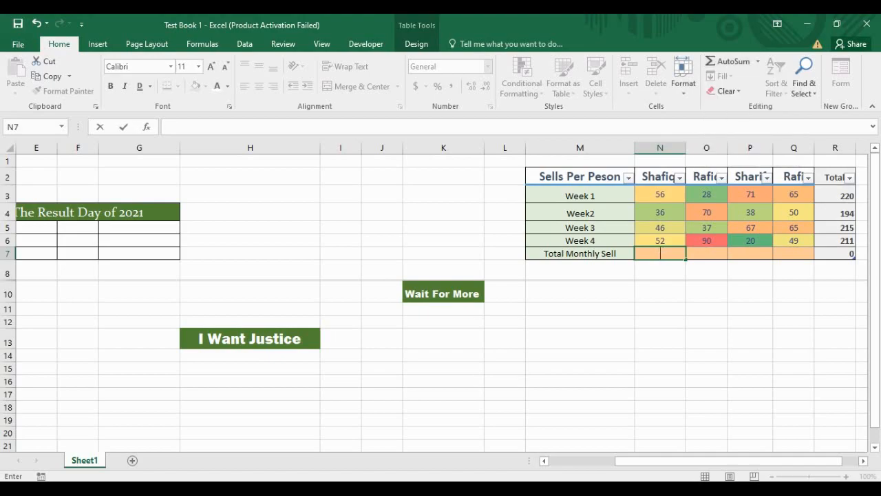
key("Return")
key("Return")
key("Up")
Step: AutoSum N3:N6 into N7 and fill it across to Q7, restoring 190, 225, 196, 229
left_click_drag(660, 195, 660, 241)
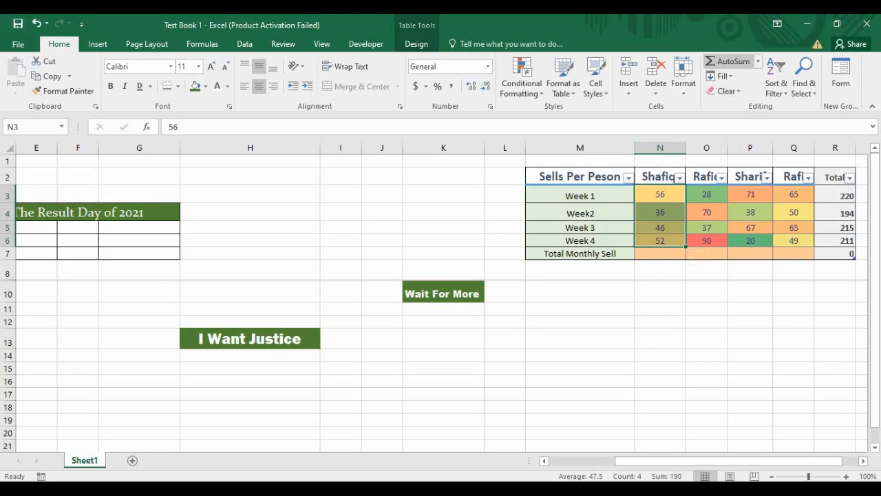
left_click(729, 61)
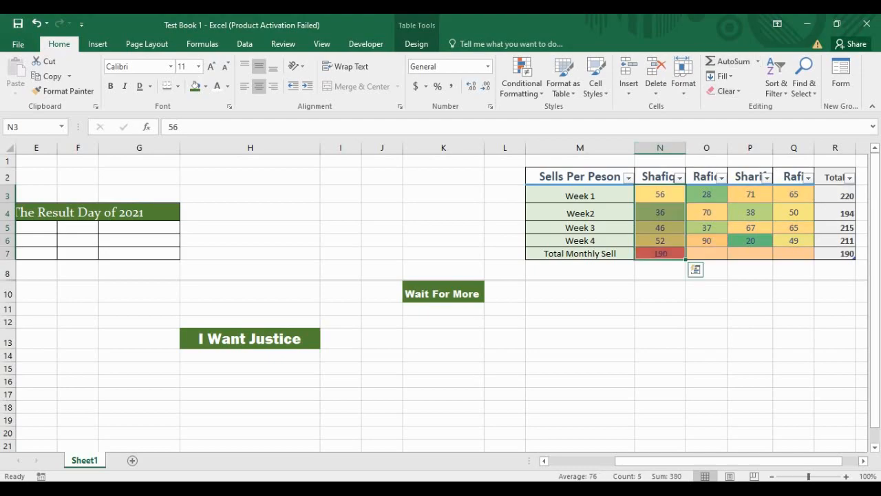
left_click(661, 279)
left_click(660, 254)
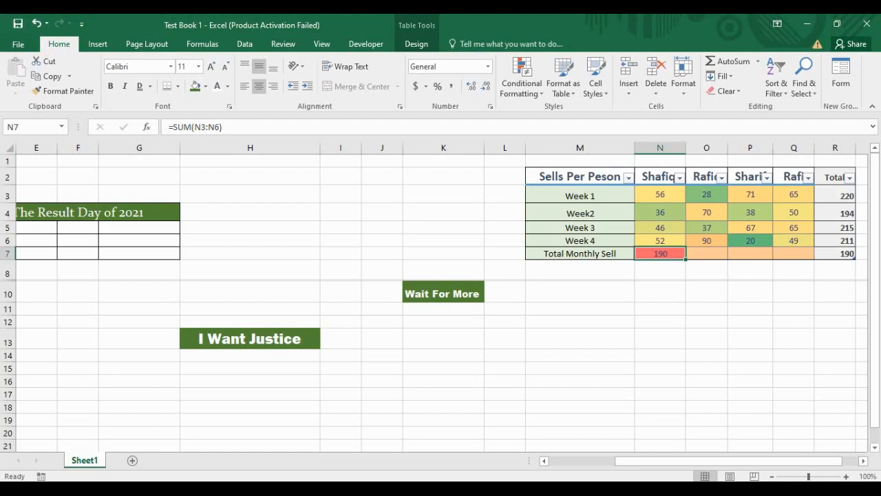
left_click_drag(686, 259, 799, 256)
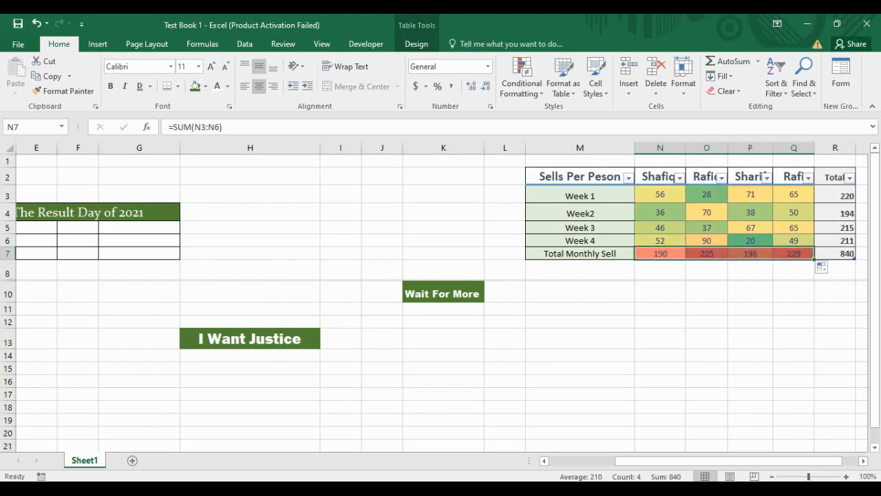
left_click(661, 272)
left_click(660, 254)
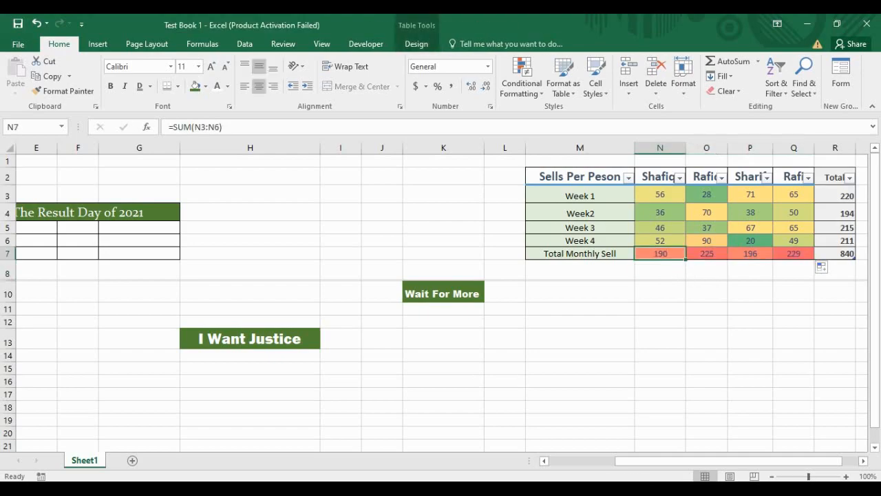
left_click(758, 62)
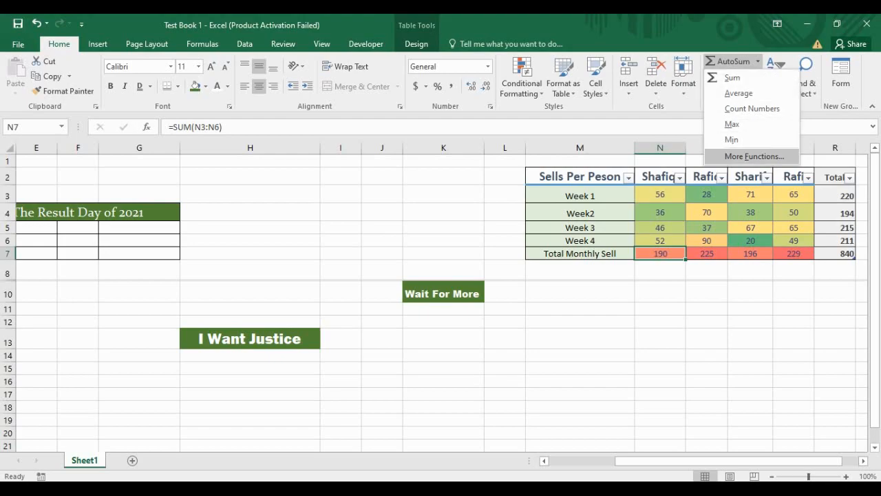
Step: Apply AutoSum Count Numbers to N3:Q7, adding a count of 5 per seller in row 8
key("Escape")
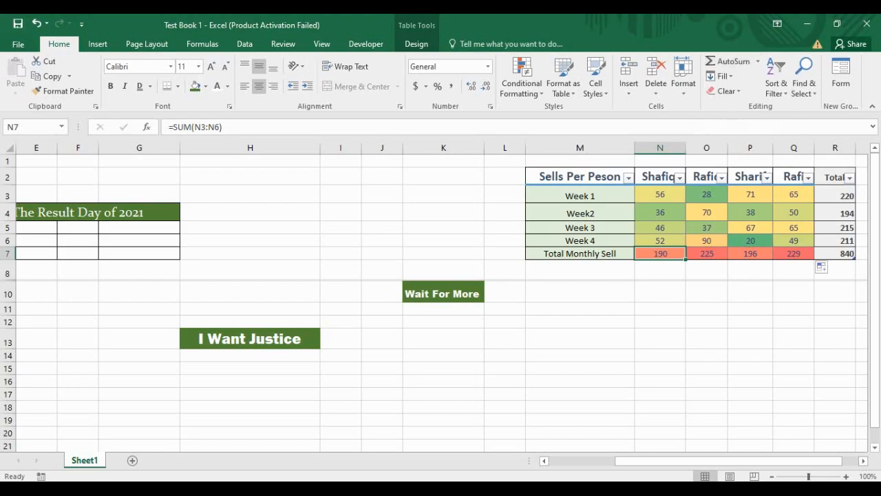
key("Down")
key("Down")
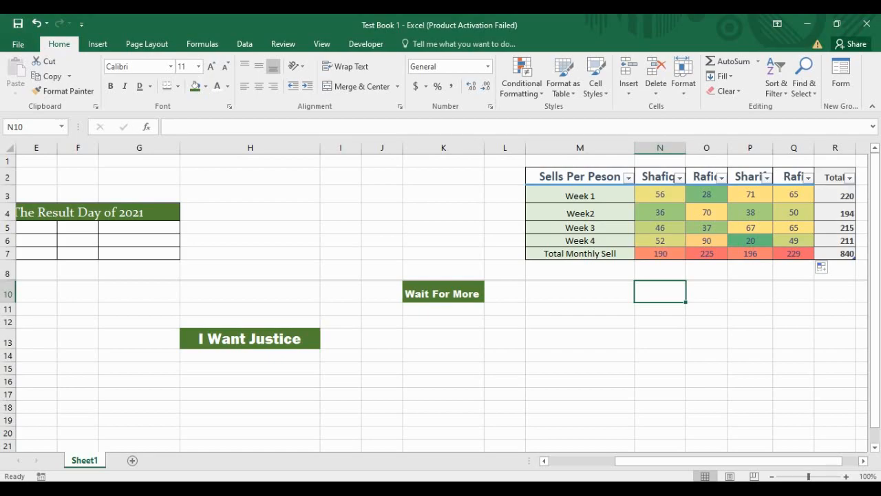
left_click(580, 270)
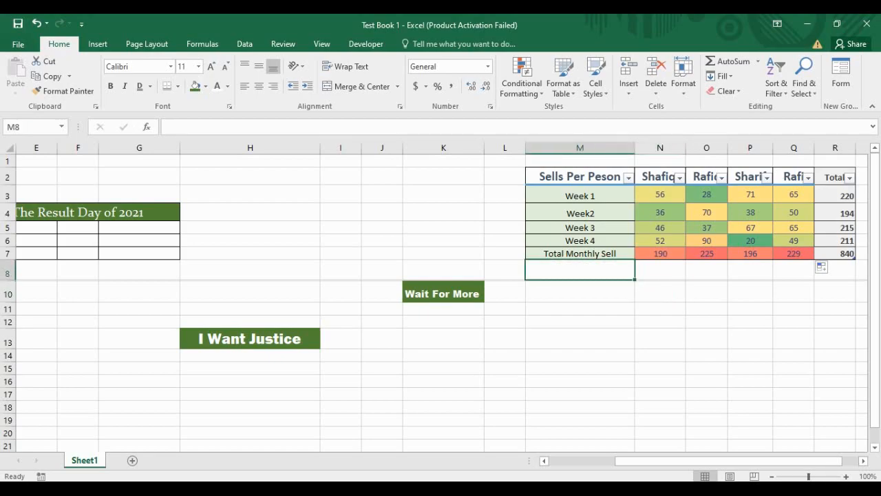
left_click(661, 322)
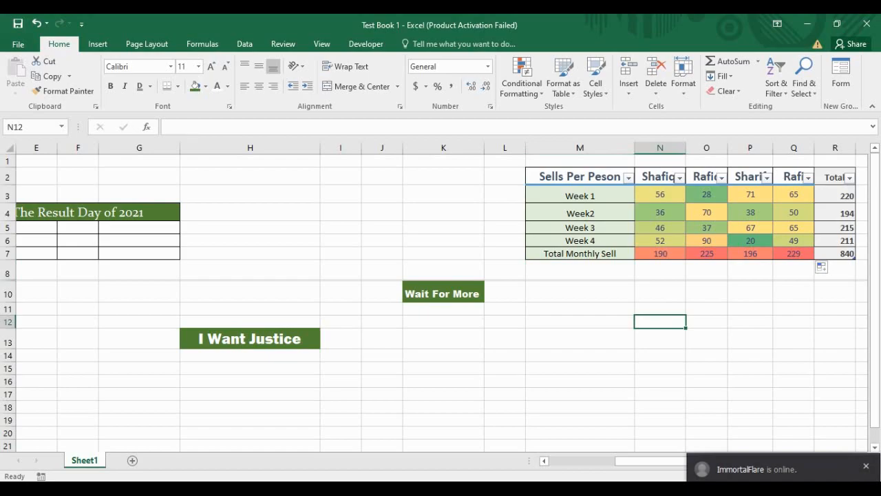
left_click(660, 195)
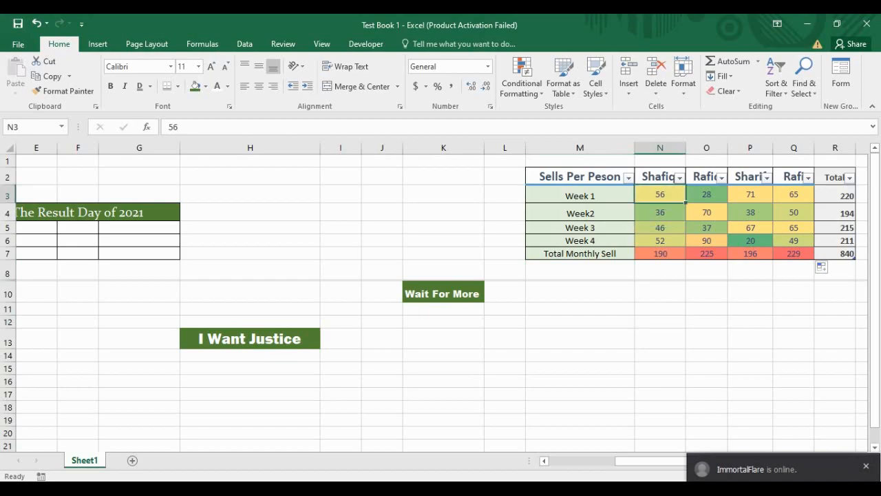
left_click_drag(661, 195, 794, 253)
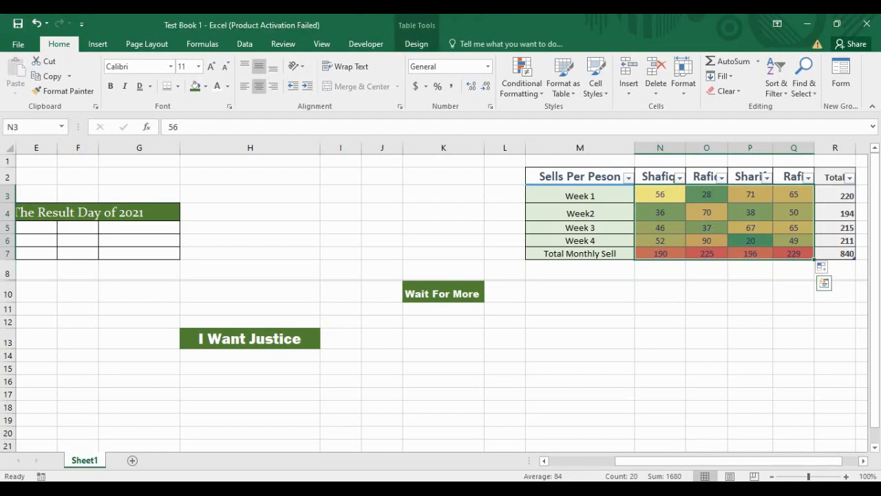
left_click(758, 61)
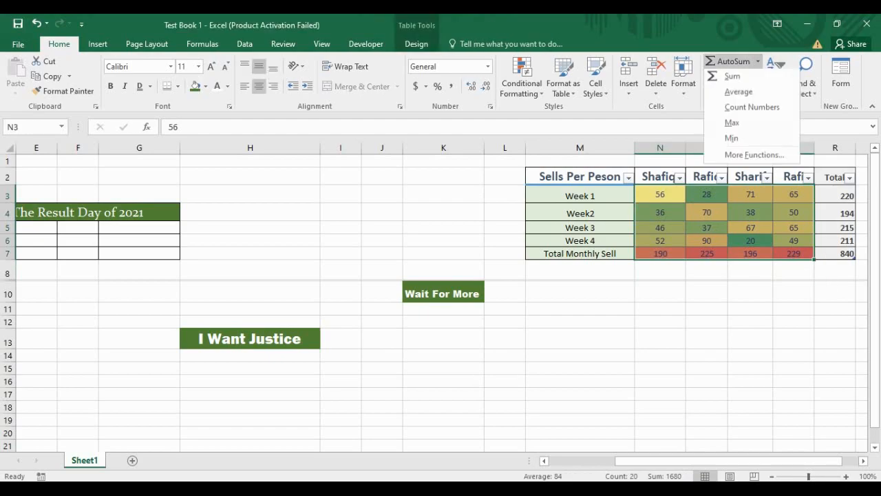
left_click(752, 108)
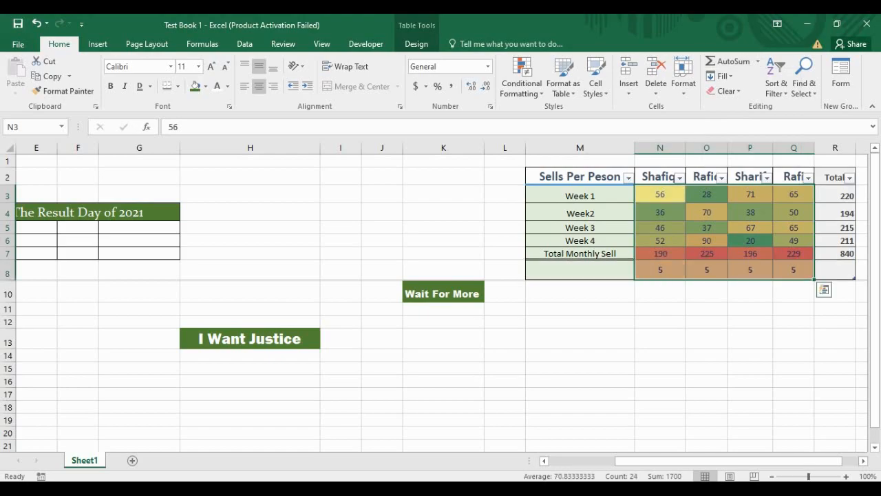
left_click(708, 292)
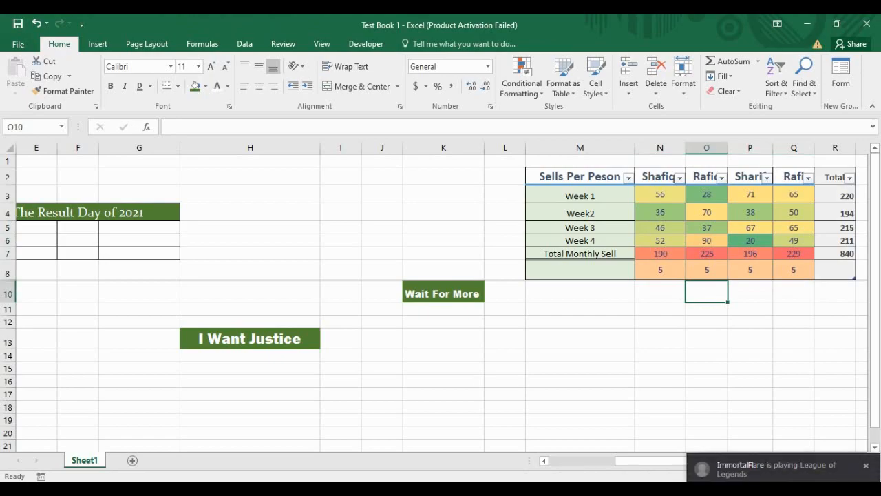
left_click(661, 270)
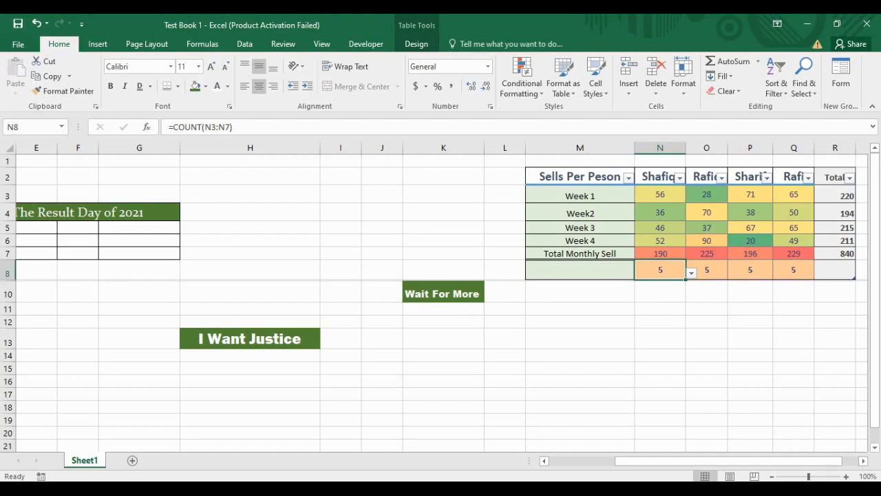
Step: Select the sales table range to review it, then deselect it
left_click(661, 292)
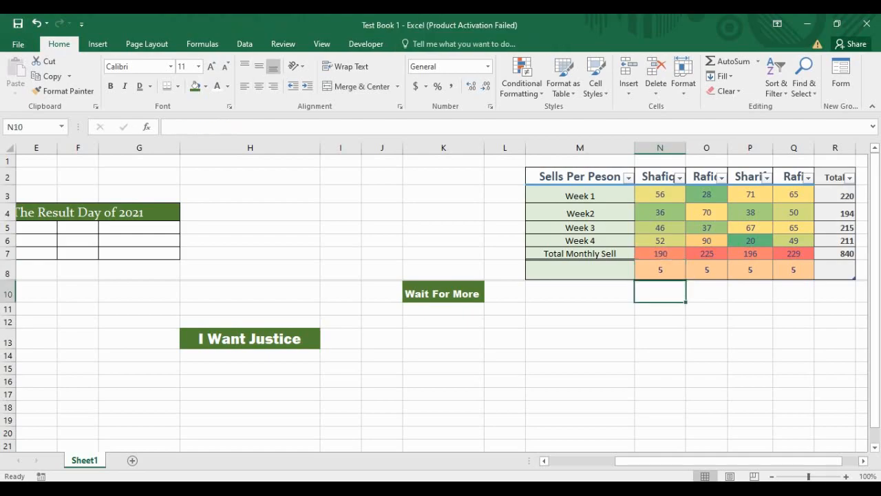
left_click(580, 292)
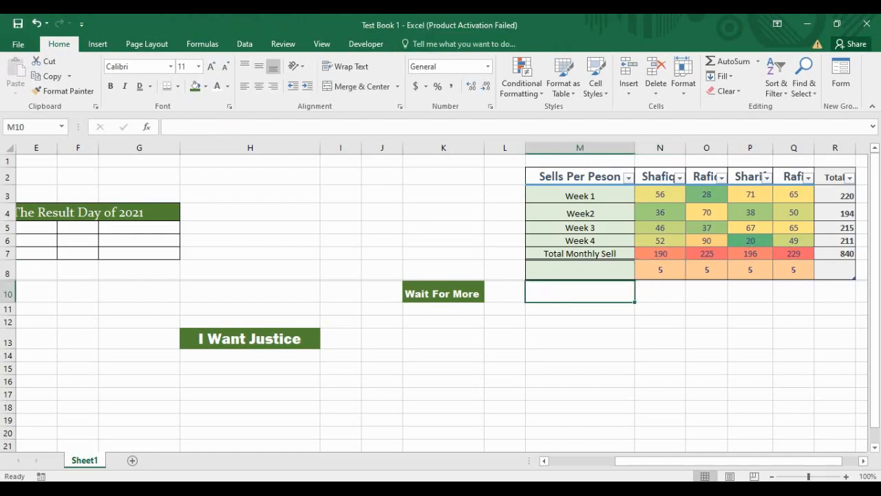
left_click_drag(580, 177, 836, 270)
left_click(707, 270)
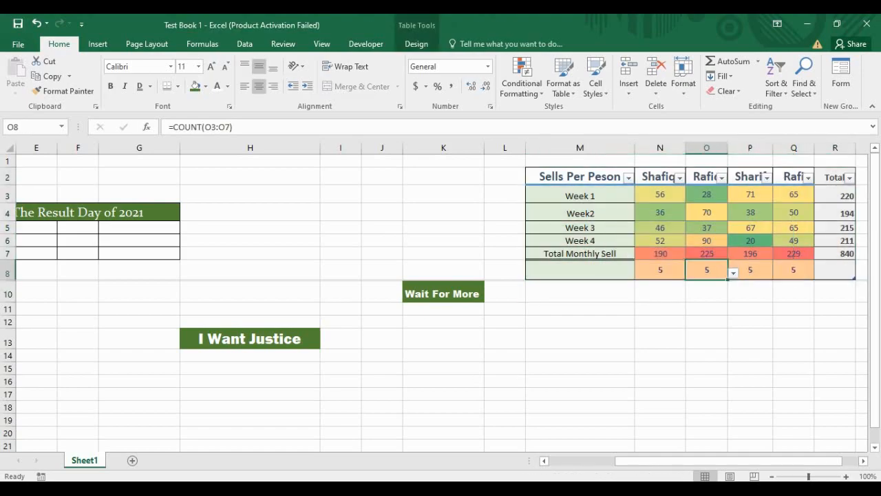
left_click(580, 228)
left_click(580, 196)
left_click_drag(580, 177, 835, 270)
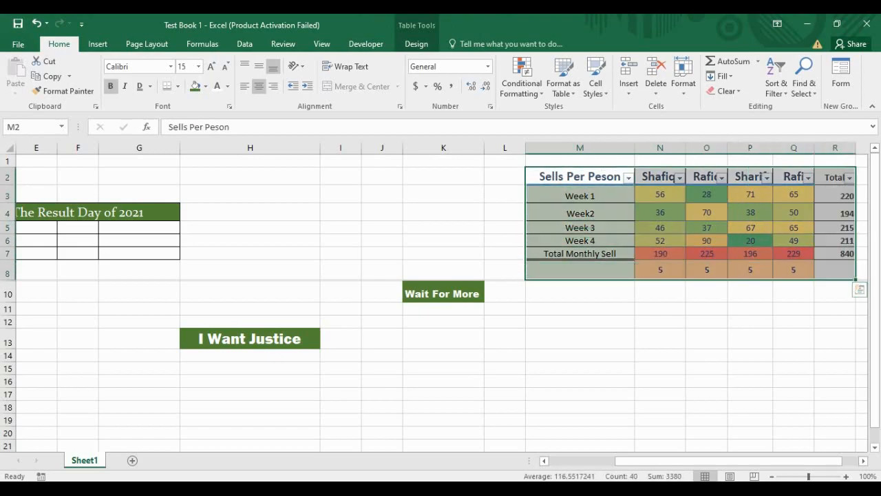
left_click(660, 291)
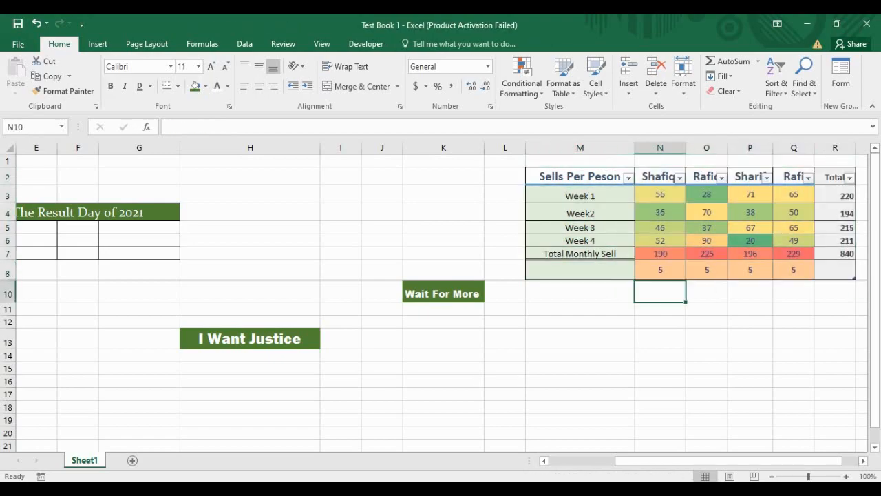
Step: Add a new blank worksheet, Sheet2, after Sheet1
left_click(580, 368)
scroll(441, 303, "down", 4)
scroll(441, 303, "up", 4)
left_click(132, 460)
Step: Enter 20 in B3 and 30 in C3, then 65, 65, 40, 45 down B4:B7
left_click(161, 200)
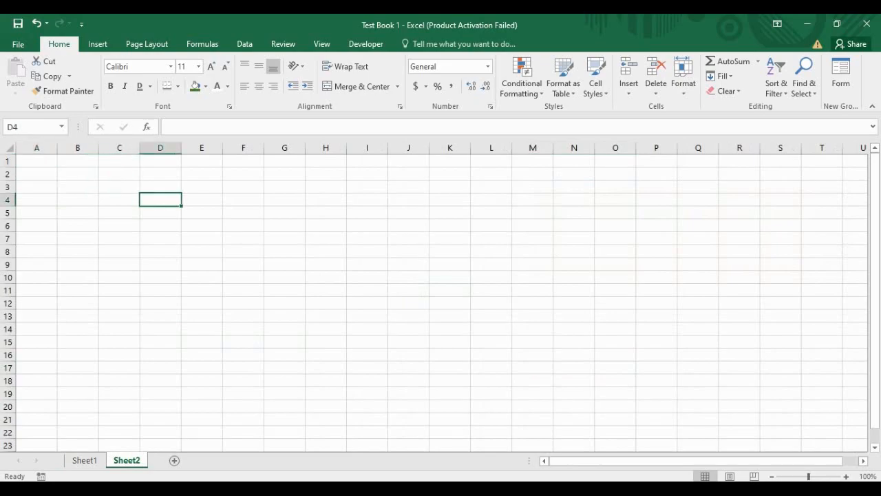
left_click(78, 186)
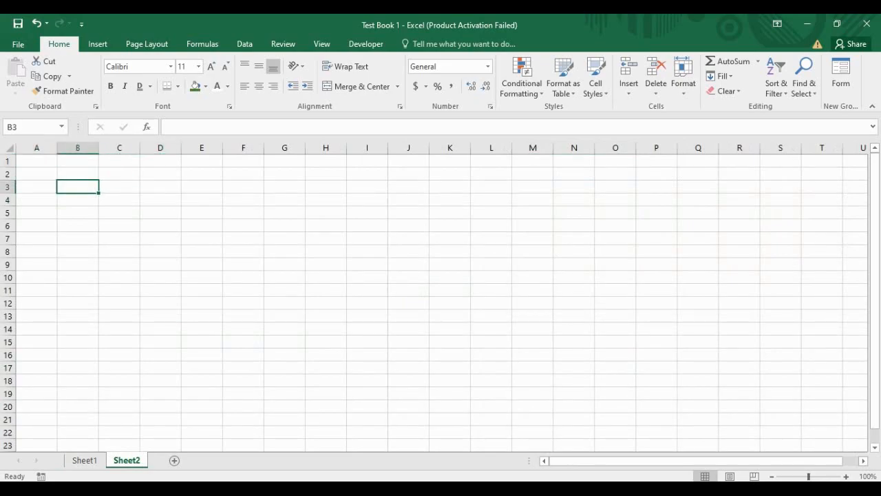
type("20")
key("Tab")
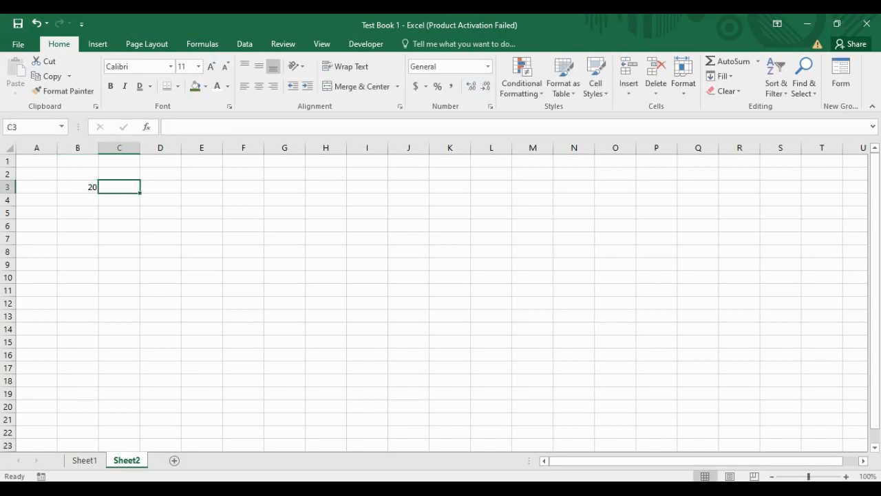
type("30")
key("Return")
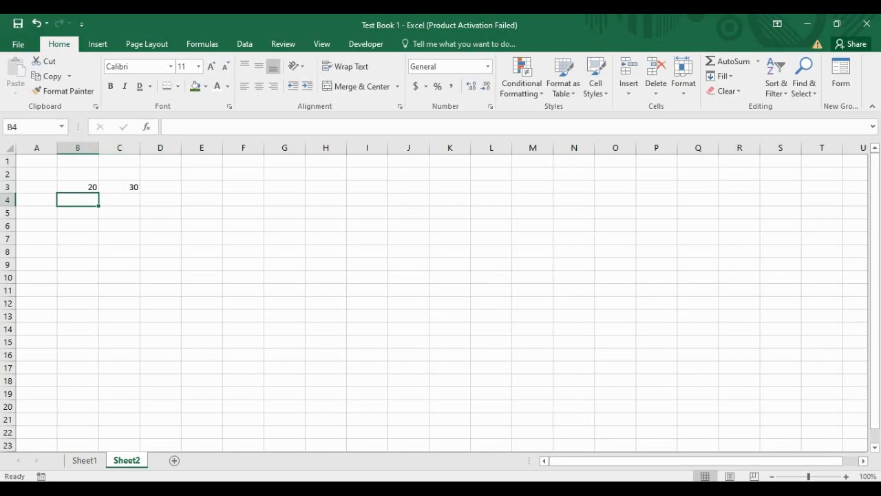
type("65")
key("Return")
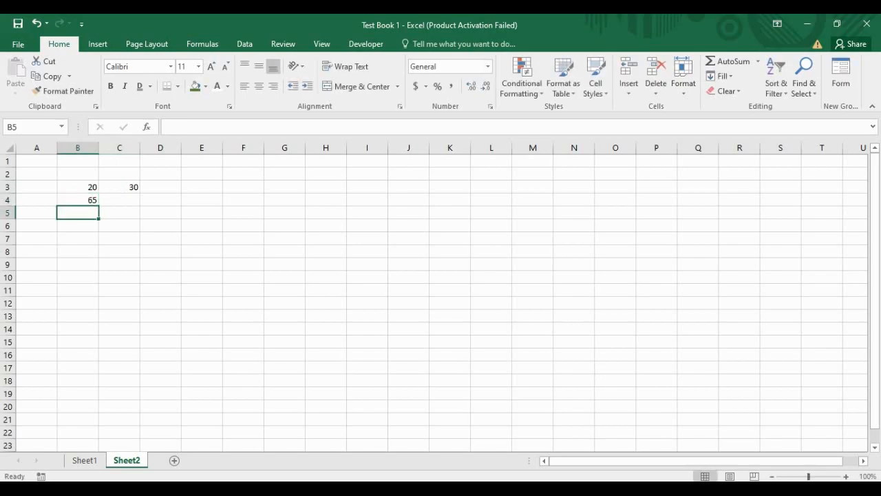
type("65")
key("Return")
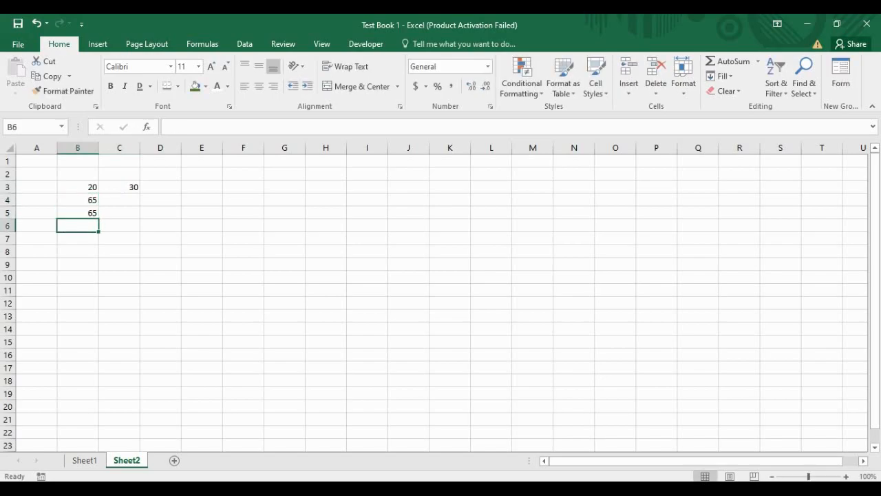
type("40")
key("Return")
type("45")
key("Return")
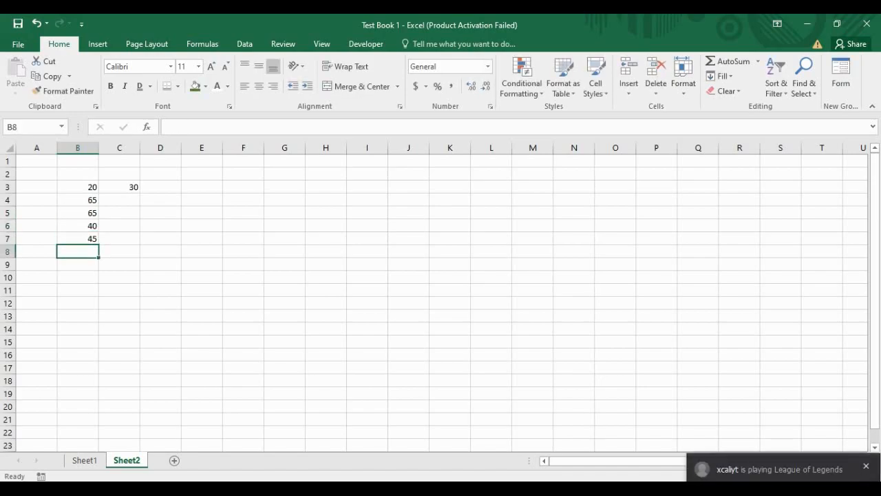
Step: Enter 85, 96, 94, 60 into C4:C7, then select B3:B7
left_click(119, 199)
type("85")
key("Return")
type("96")
key("Return")
type("94")
key("Return")
type("60")
key("Return")
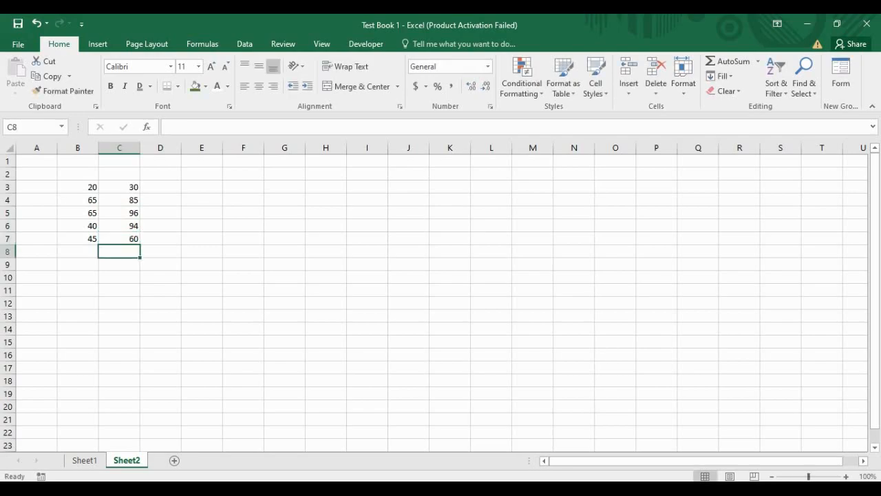
key("Left")
key("ctrl+Up")
key("ctrl+Up")
key("ctrl+shift+Down")
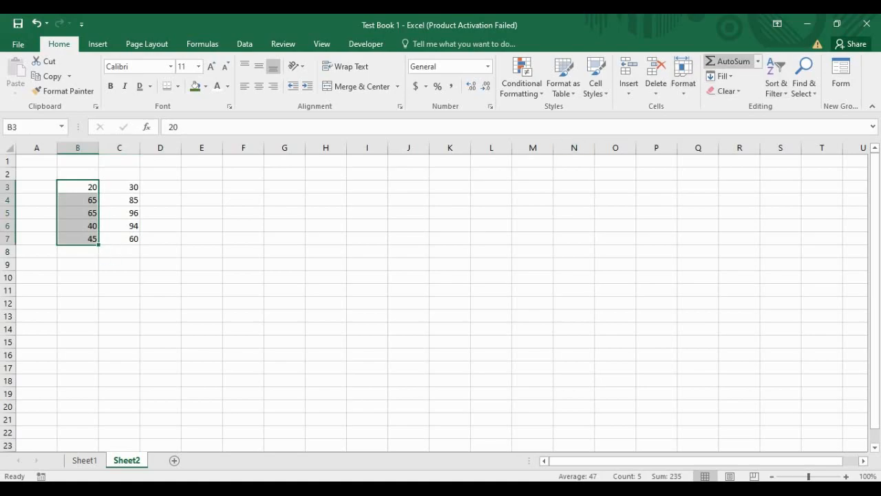
Step: Count the numbers in B3:B7 with AutoSum Count Numbers, giving 5 in B8
left_click(758, 61)
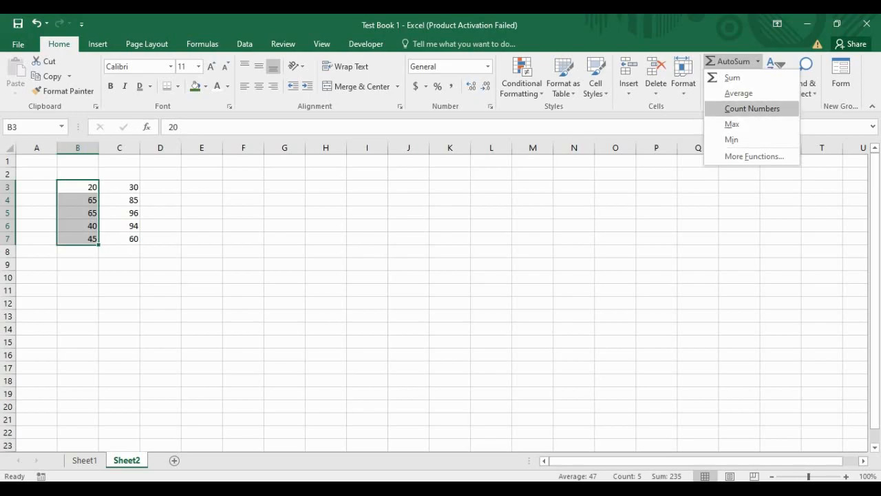
left_click(752, 108)
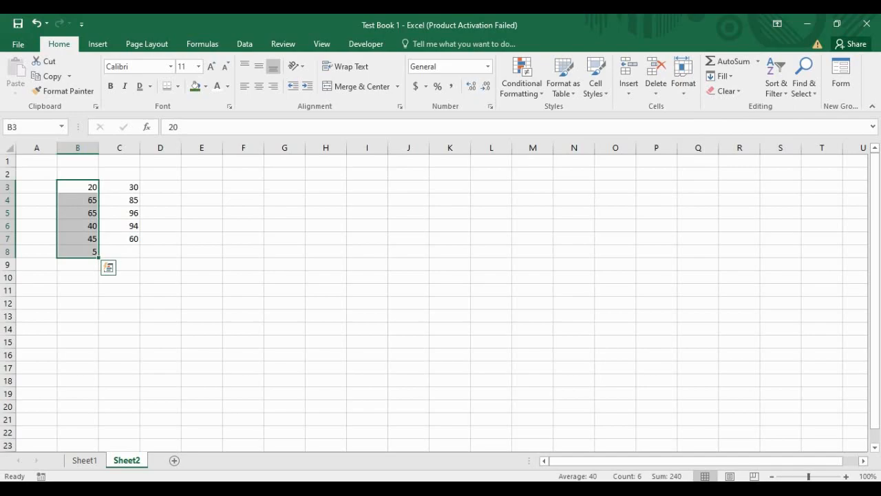
left_click(78, 265)
left_click(78, 252)
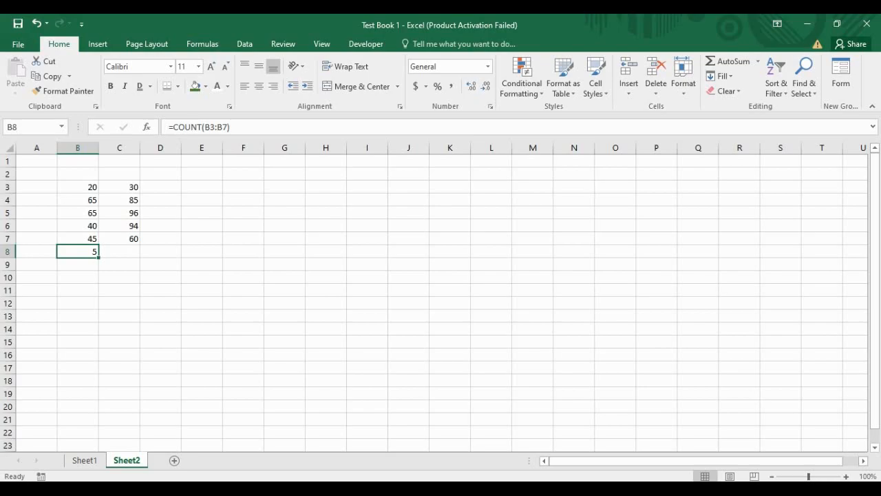
Step: Apply Count Numbers to B3:C7, adding 5 in B9 and C9, and review the results
left_click_drag(78, 188, 120, 239)
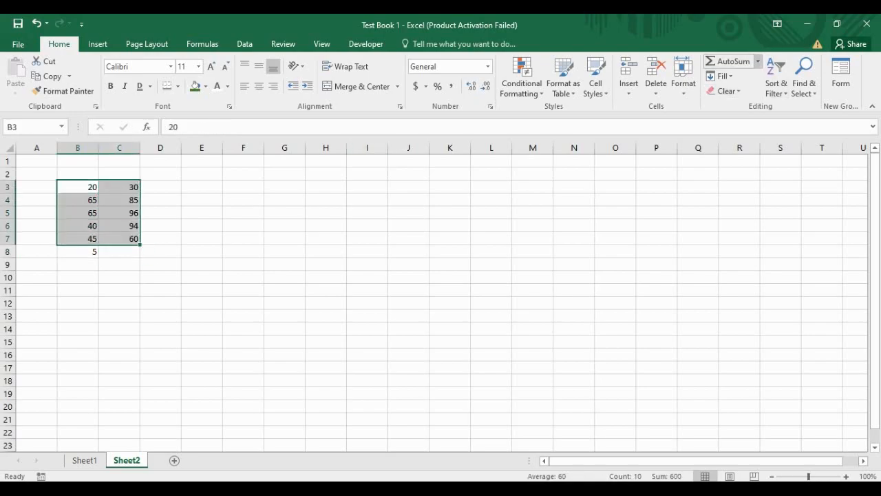
left_click(758, 61)
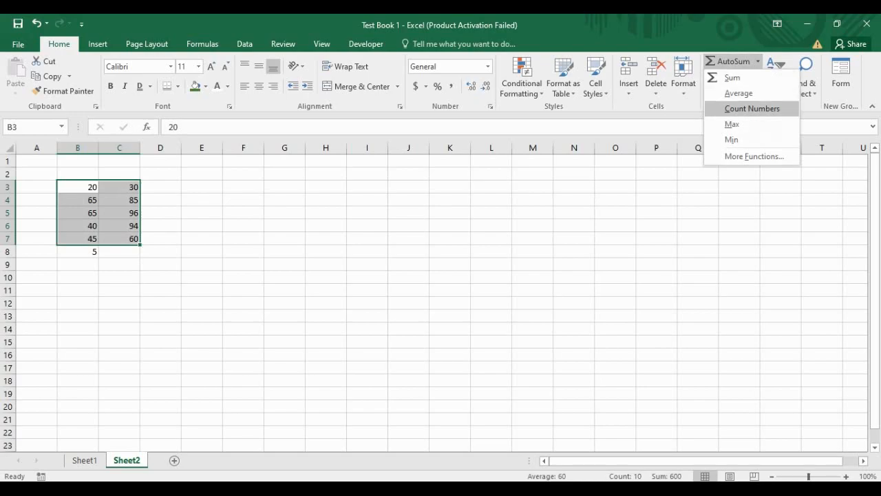
left_click(752, 109)
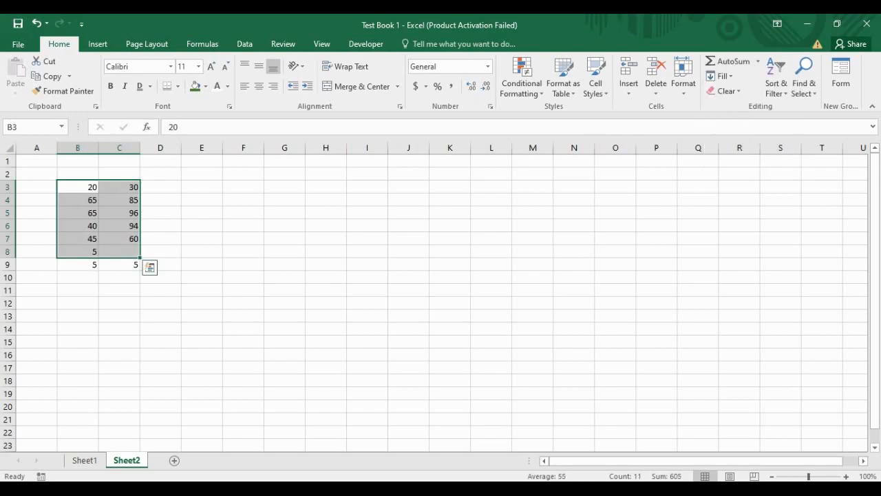
left_click_drag(79, 265, 119, 265)
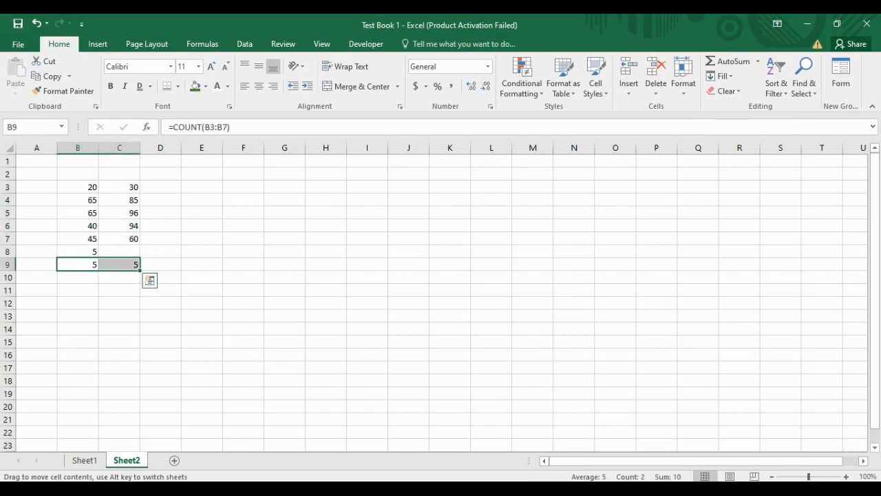
left_click(80, 278)
left_click(119, 278)
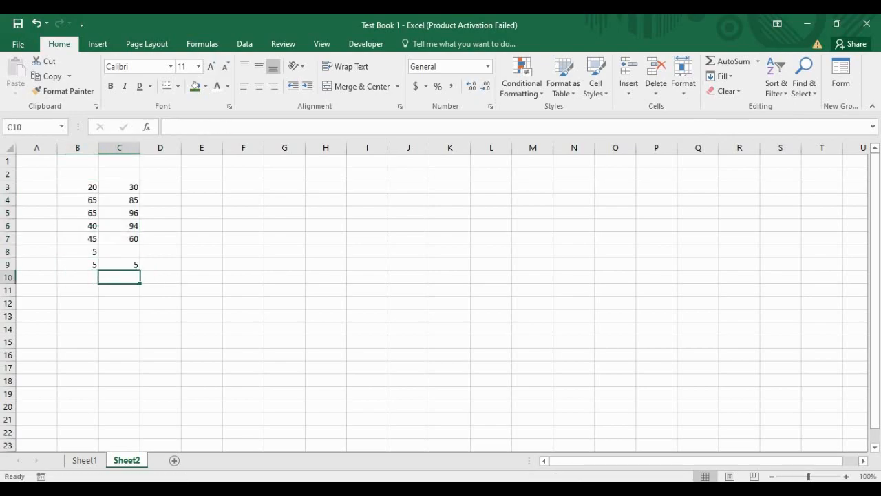
left_click(79, 265)
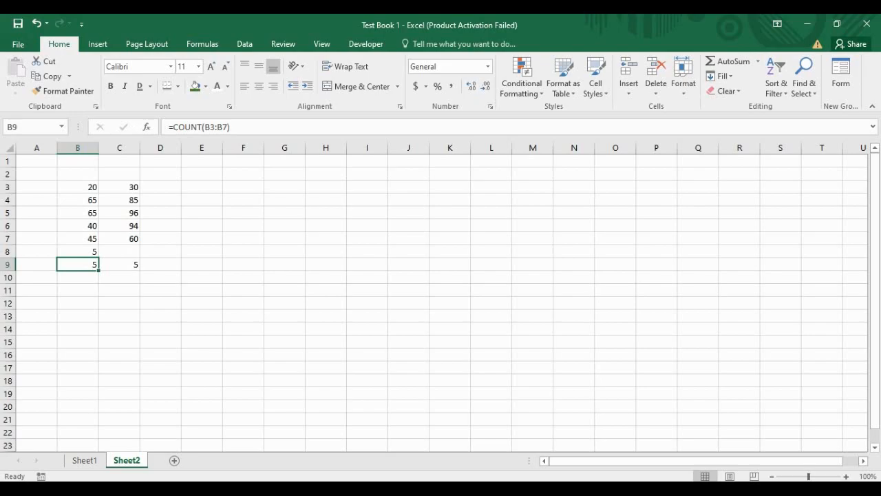
left_click_drag(78, 187, 78, 238)
left_click_drag(119, 187, 119, 238)
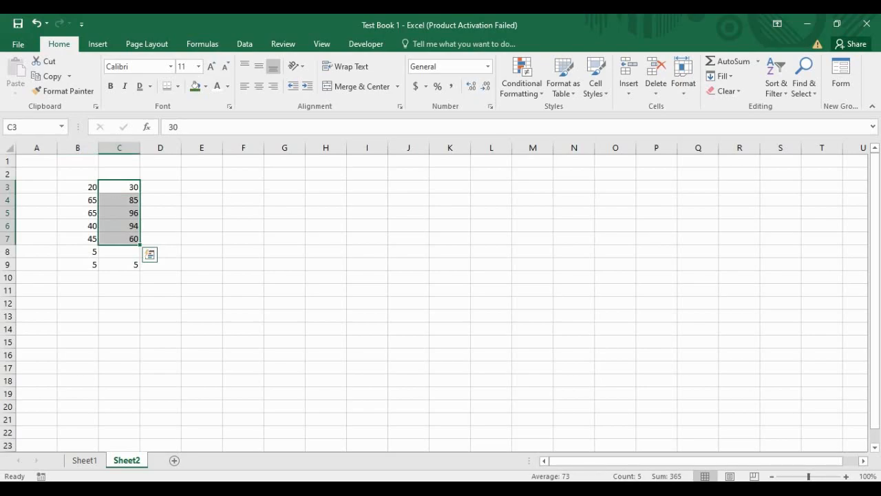
left_click(243, 277)
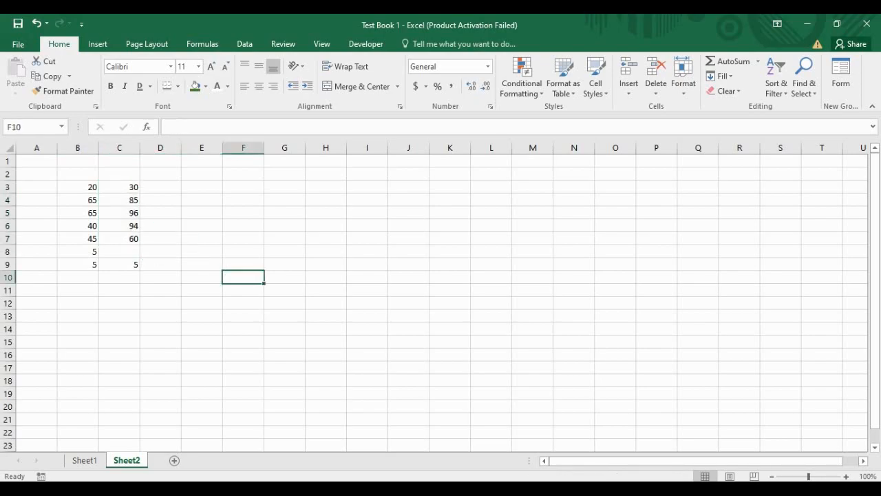